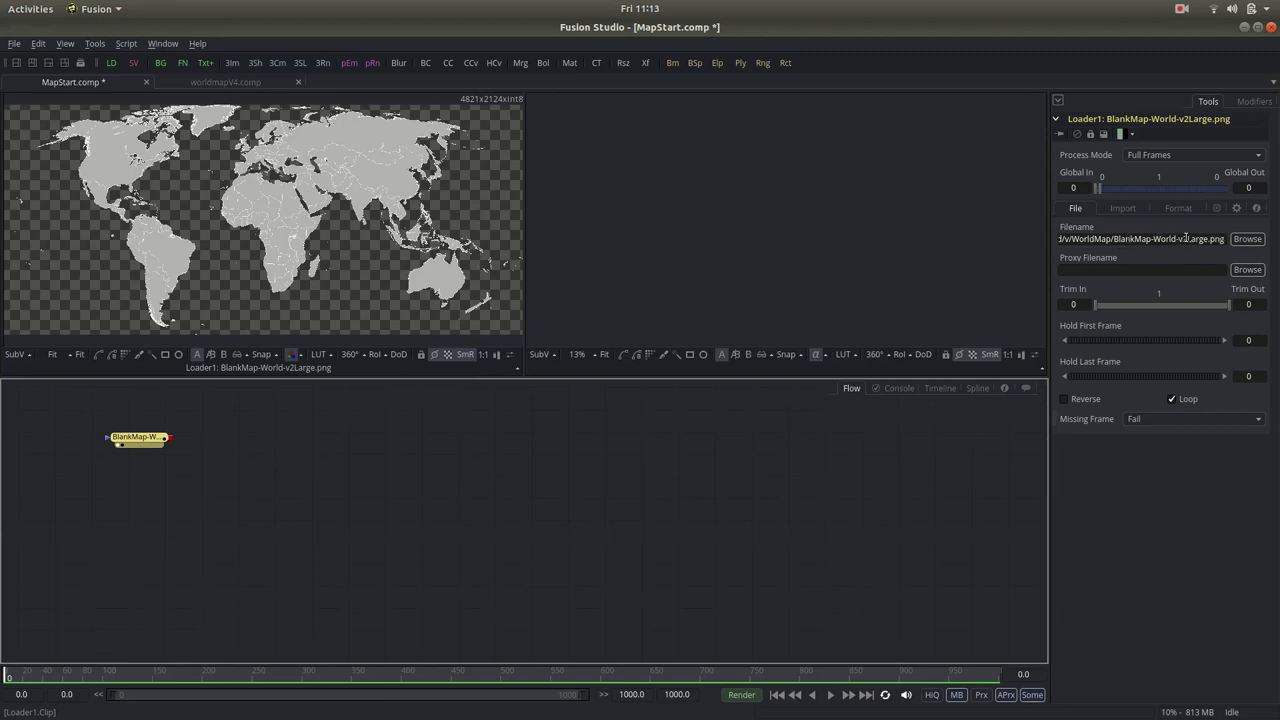
click(238, 206)
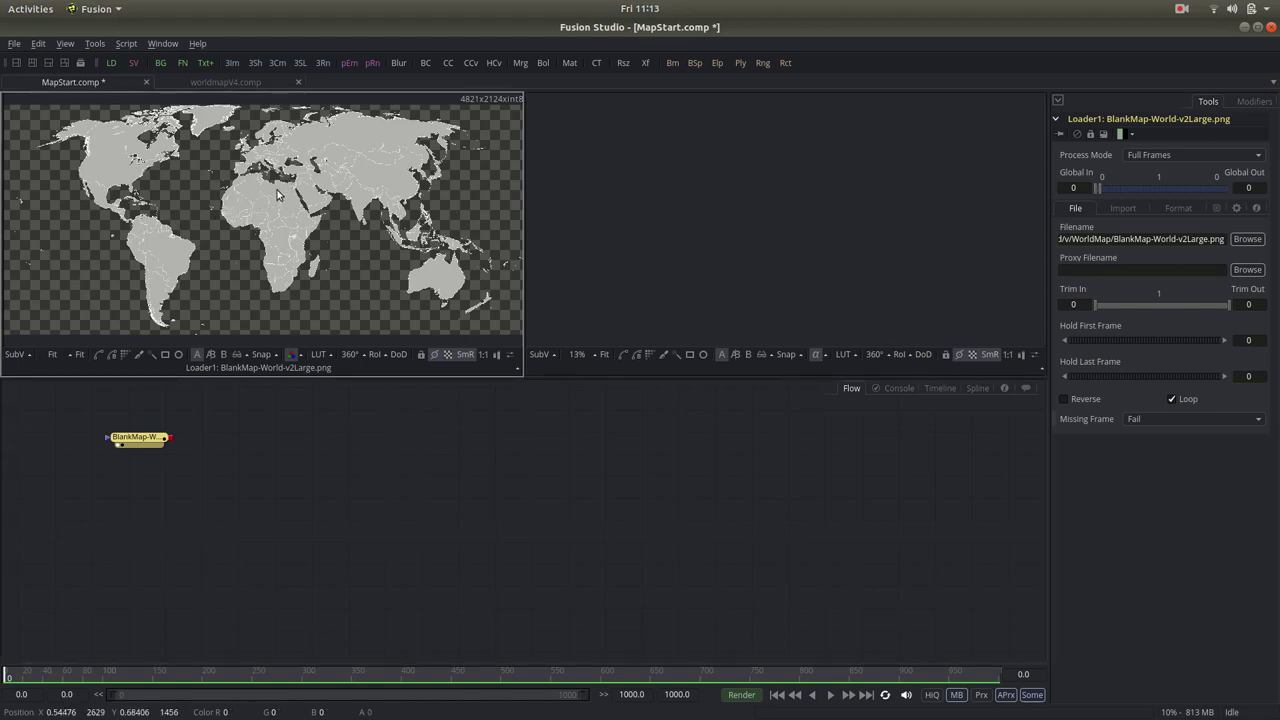
scroll(257, 200, up, 2)
scroll(254, 200, up, 2)
scroll(254, 200, up, 2)
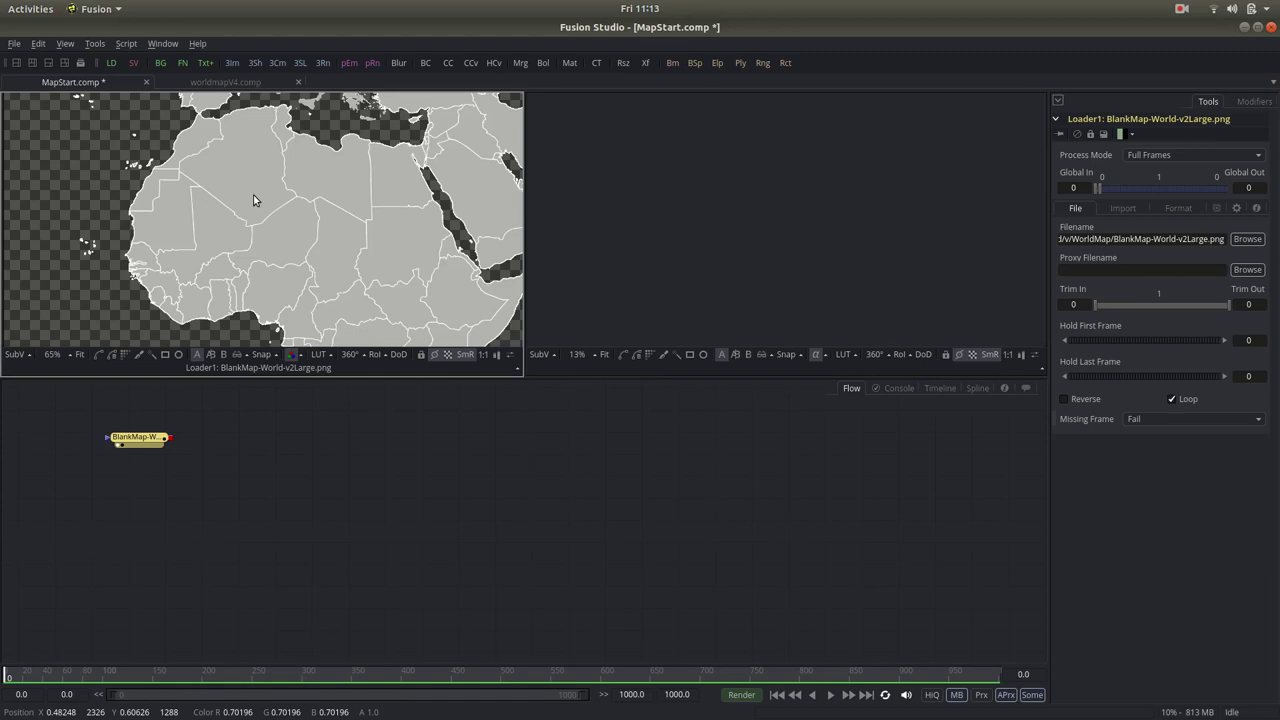
scroll(193, 194, up, 5)
scroll(193, 194, up, 2)
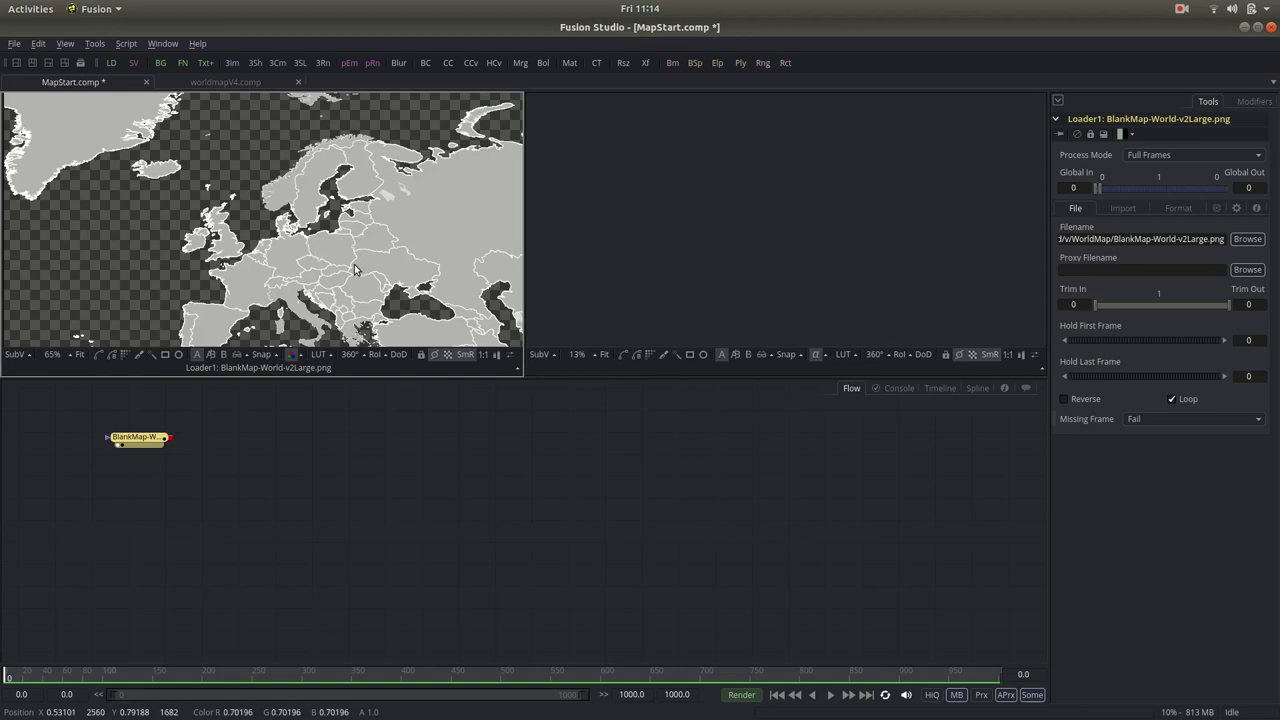
scroll(354, 268, up, 2)
scroll(354, 268, up, 1)
scroll(70, 222, down, 1)
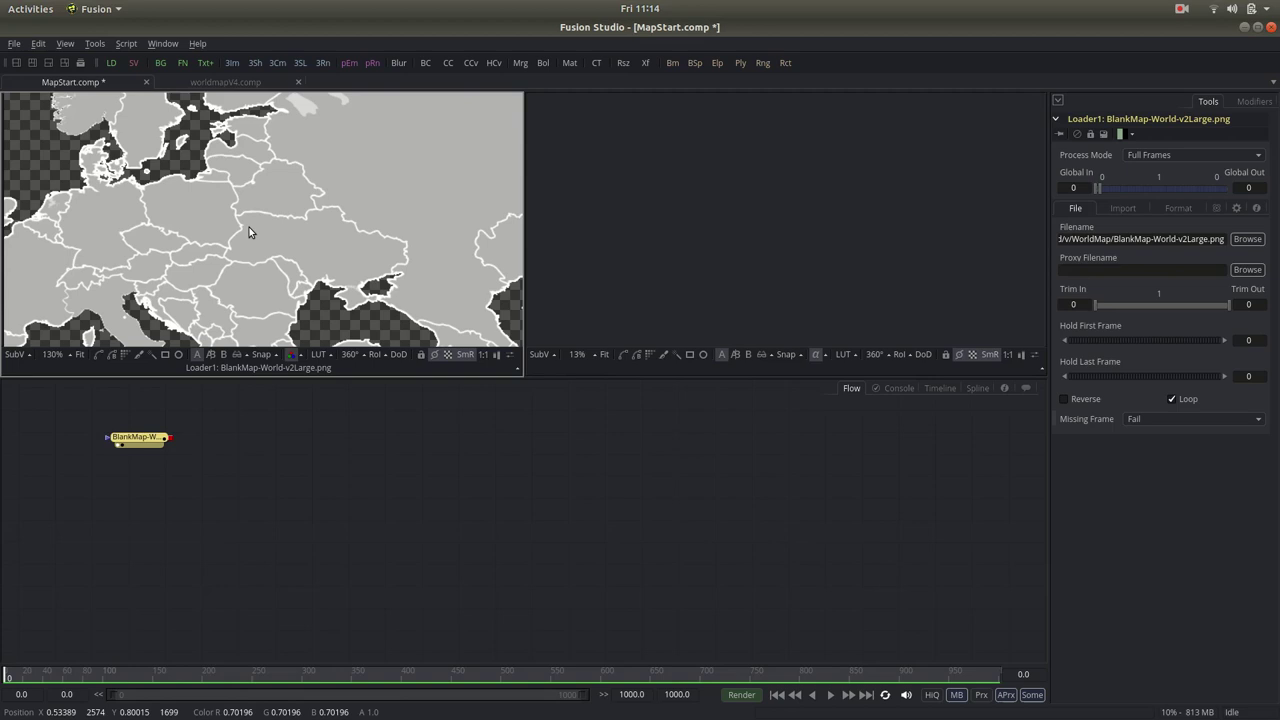
scroll(249, 232, down, 5)
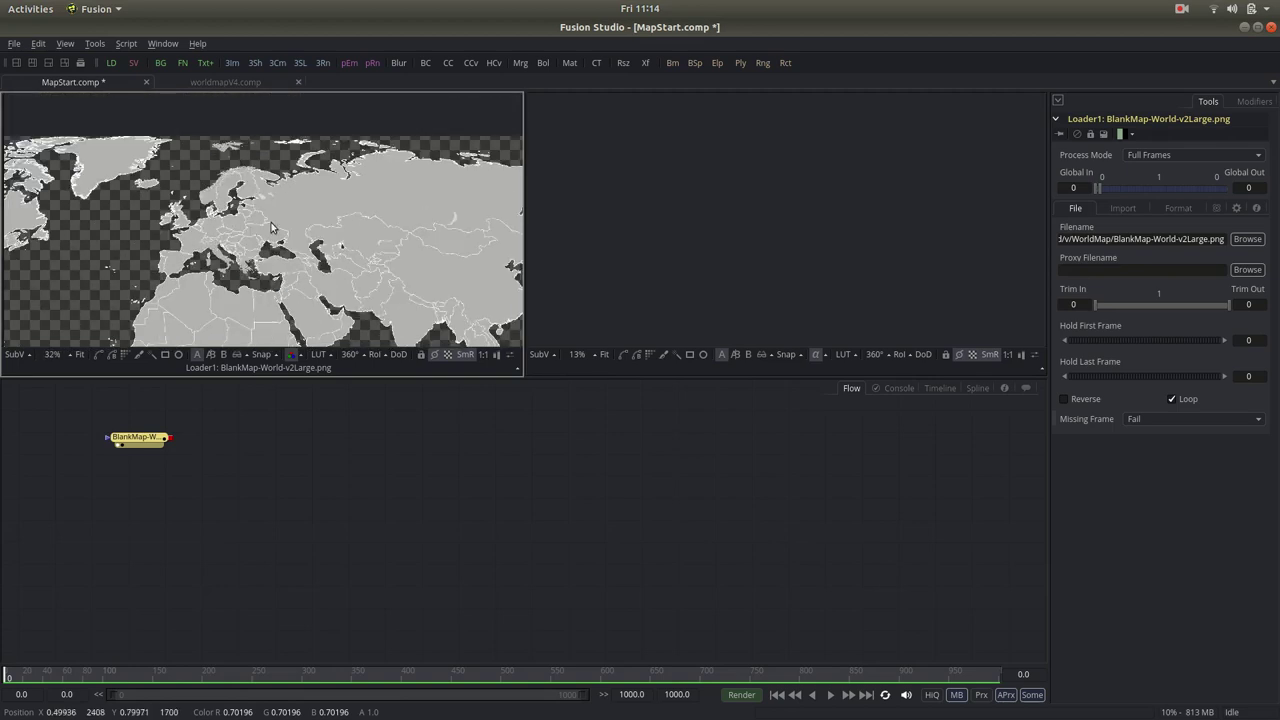
click(139, 441)
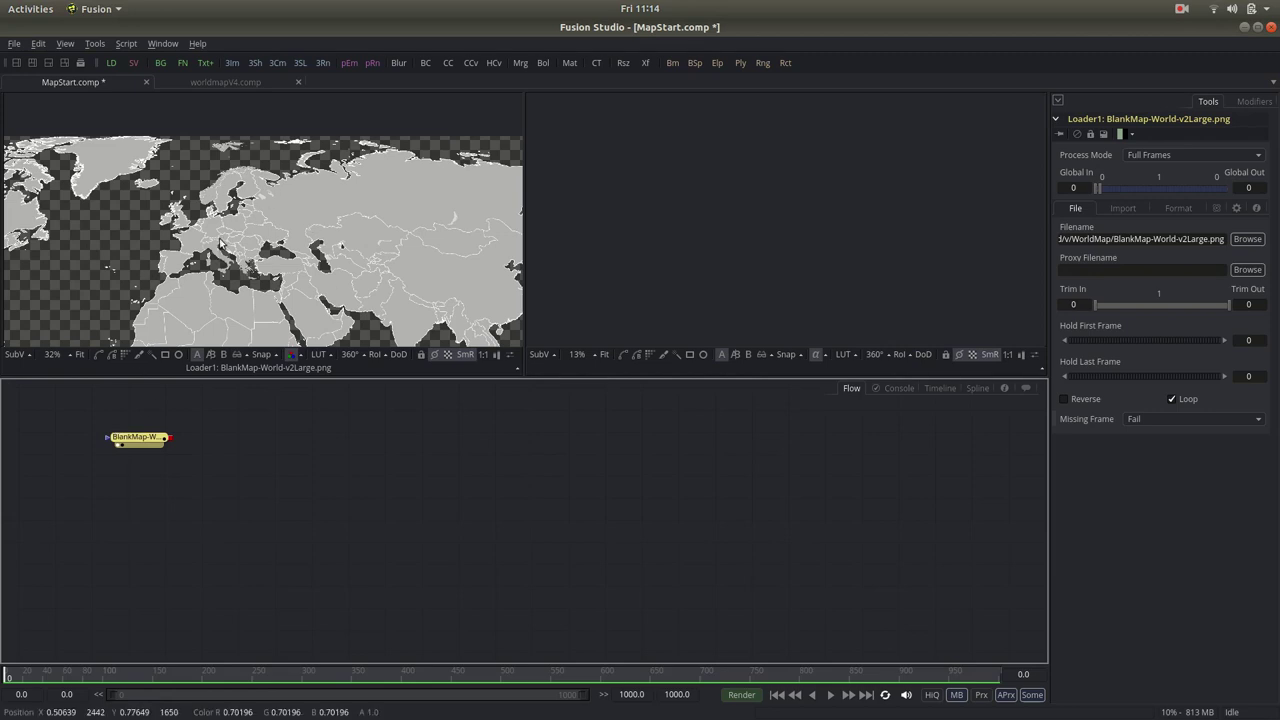
scroll(217, 236, up, 5)
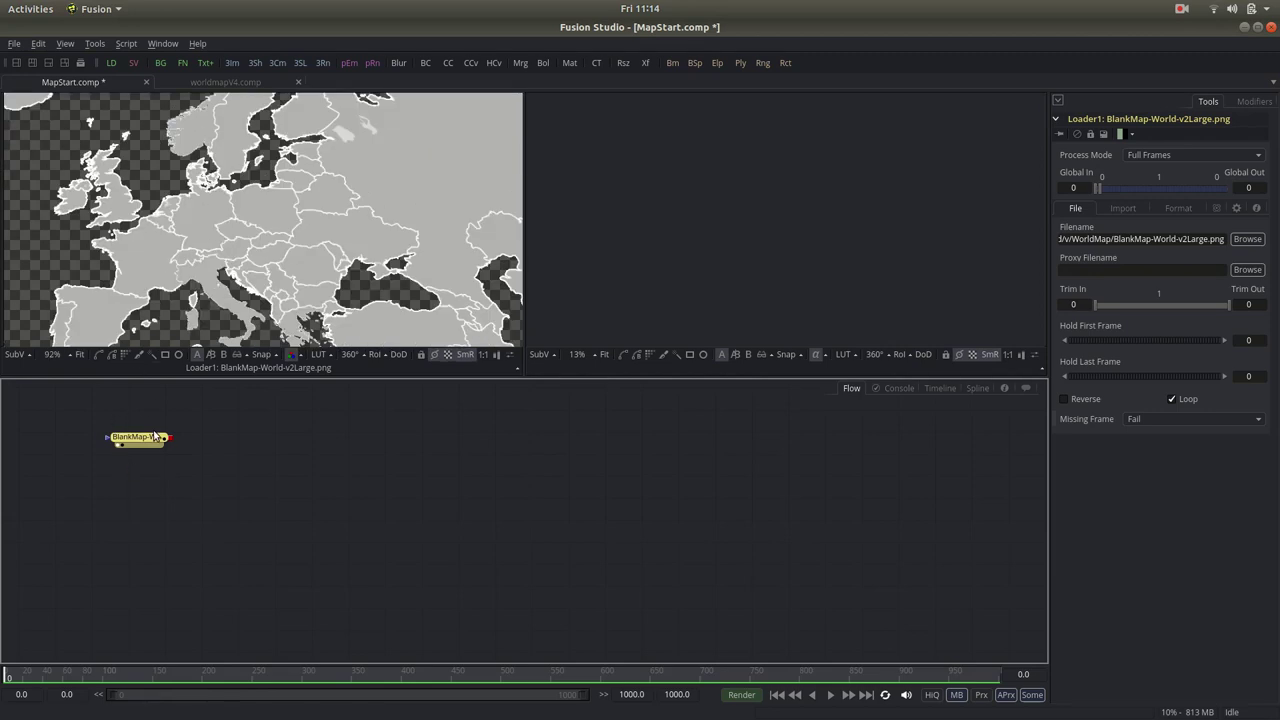
Step: Add a Brightness / Contrast node after the map and view its RGB result in viewer 2
key(shift+space)
text(bit)
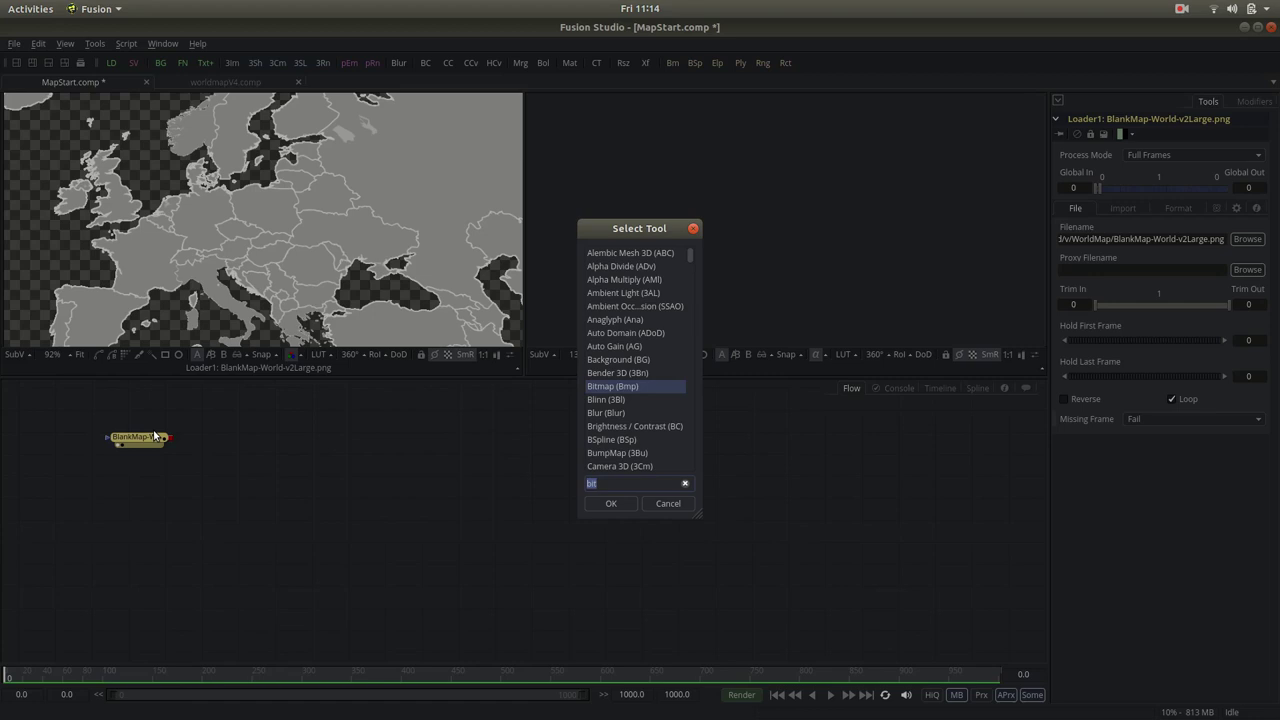
text(brig)
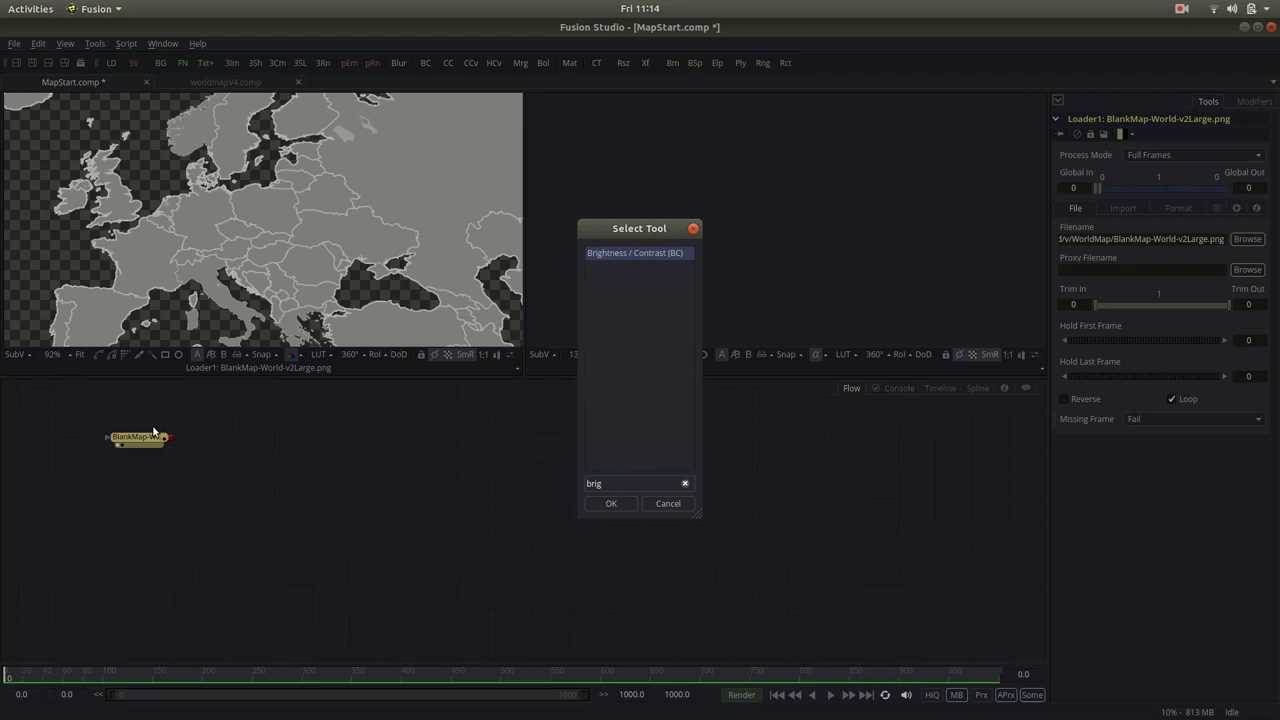
key(Return)
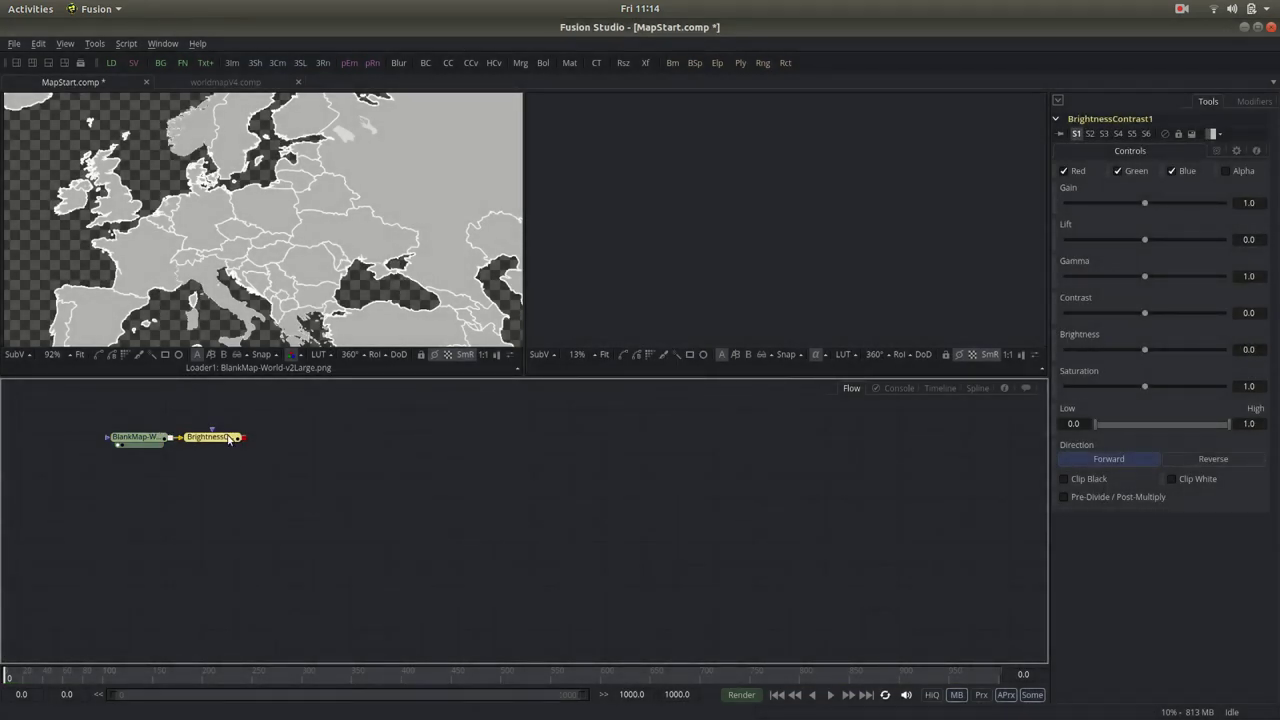
key(2)
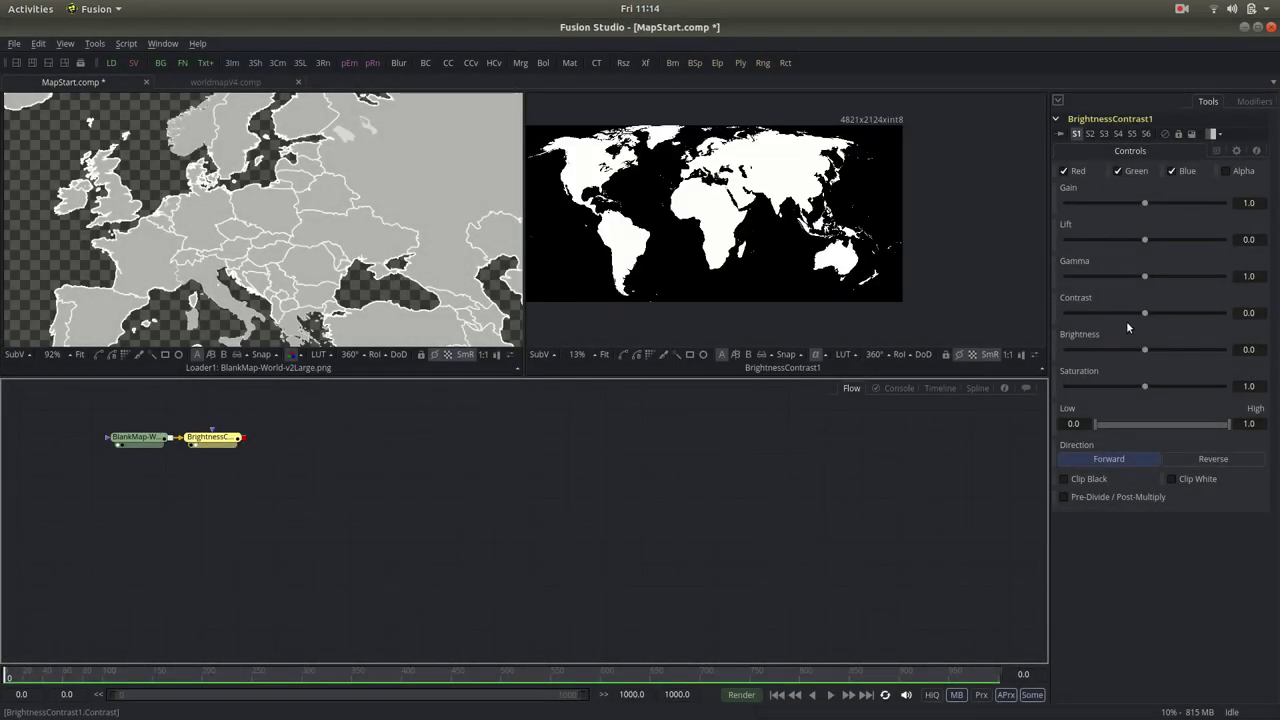
scroll(741, 229, up, 3)
scroll(720, 228, up, 3)
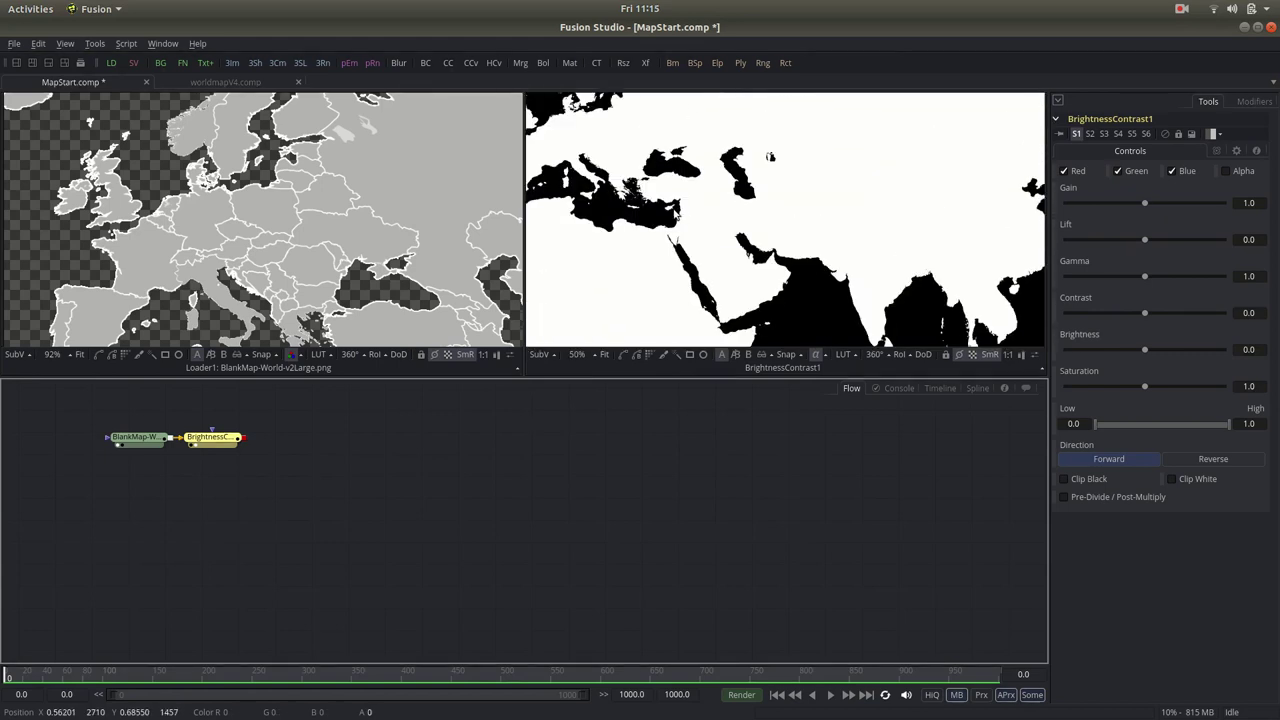
key(c)
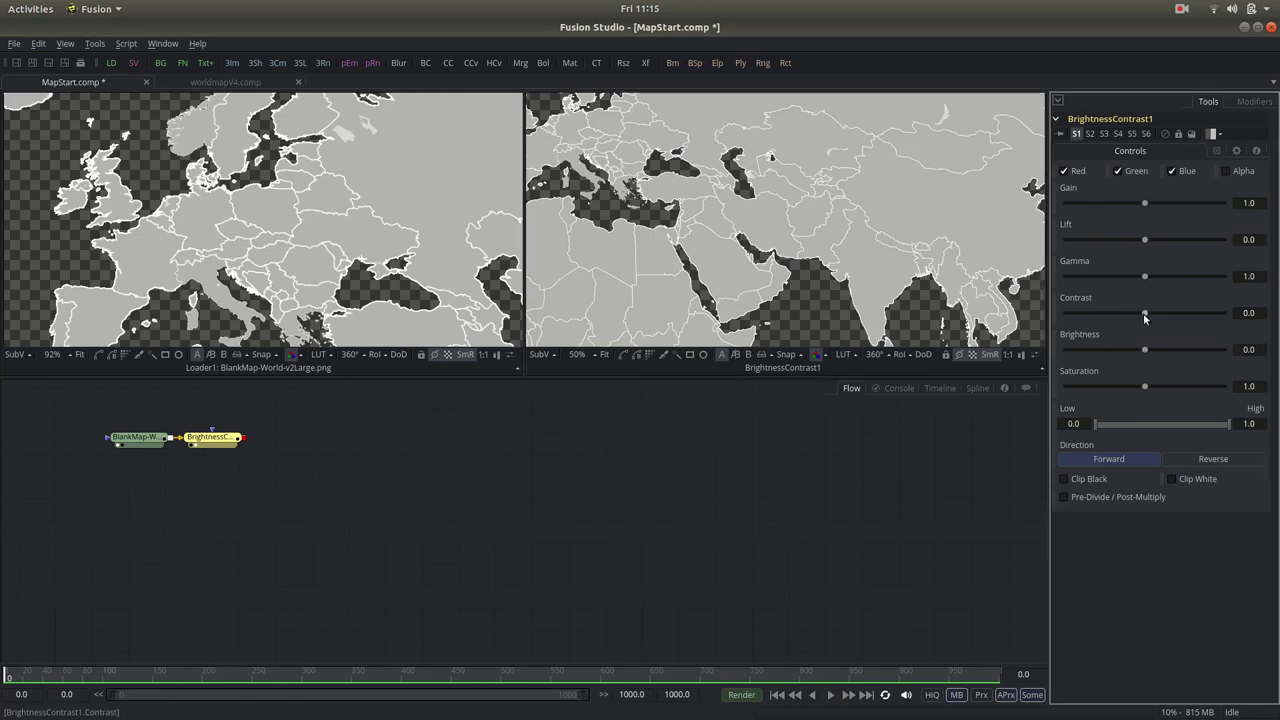
Step: Lower Gamma to 0.068 and Lift to -0.692 so only white borders remain
mouse_move(1145, 277)
mouse_down()
mouse_move(1050, 288)
mouse_move(1073, 288)
mouse_up()
key(plus)
key(plus)
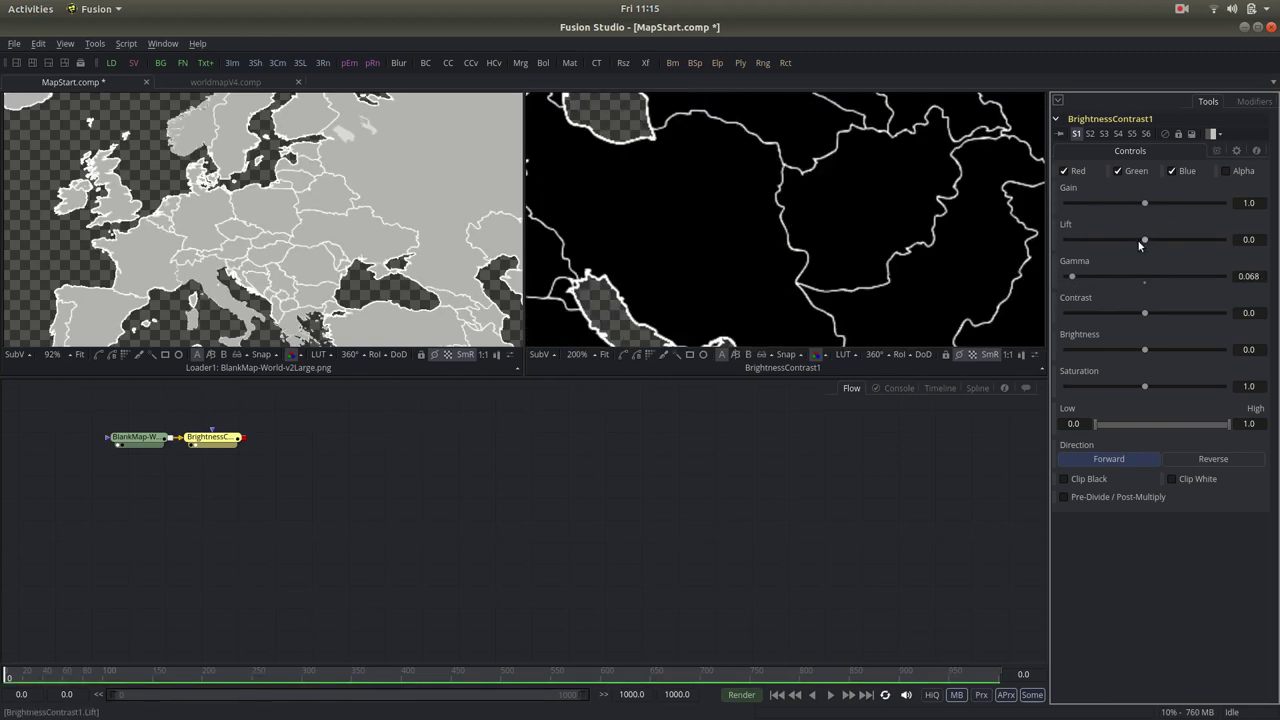
drag(1145, 241, 1091, 241)
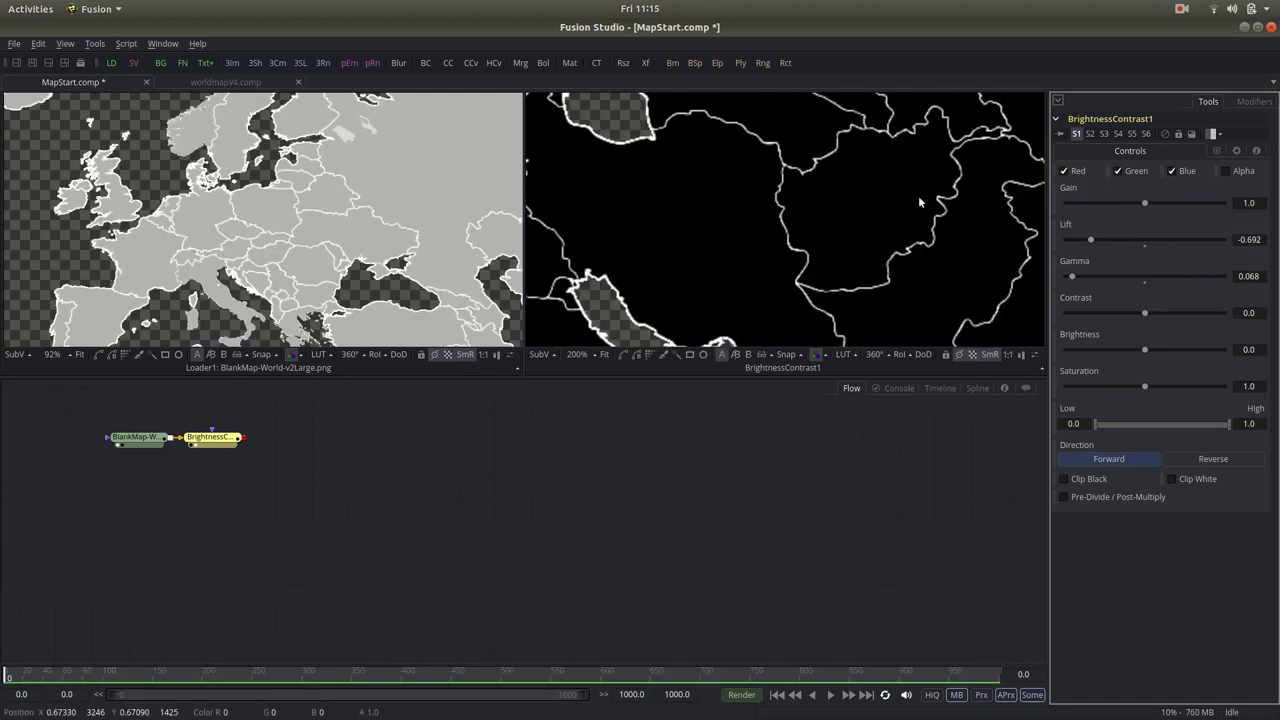
key(minus)
key(minus)
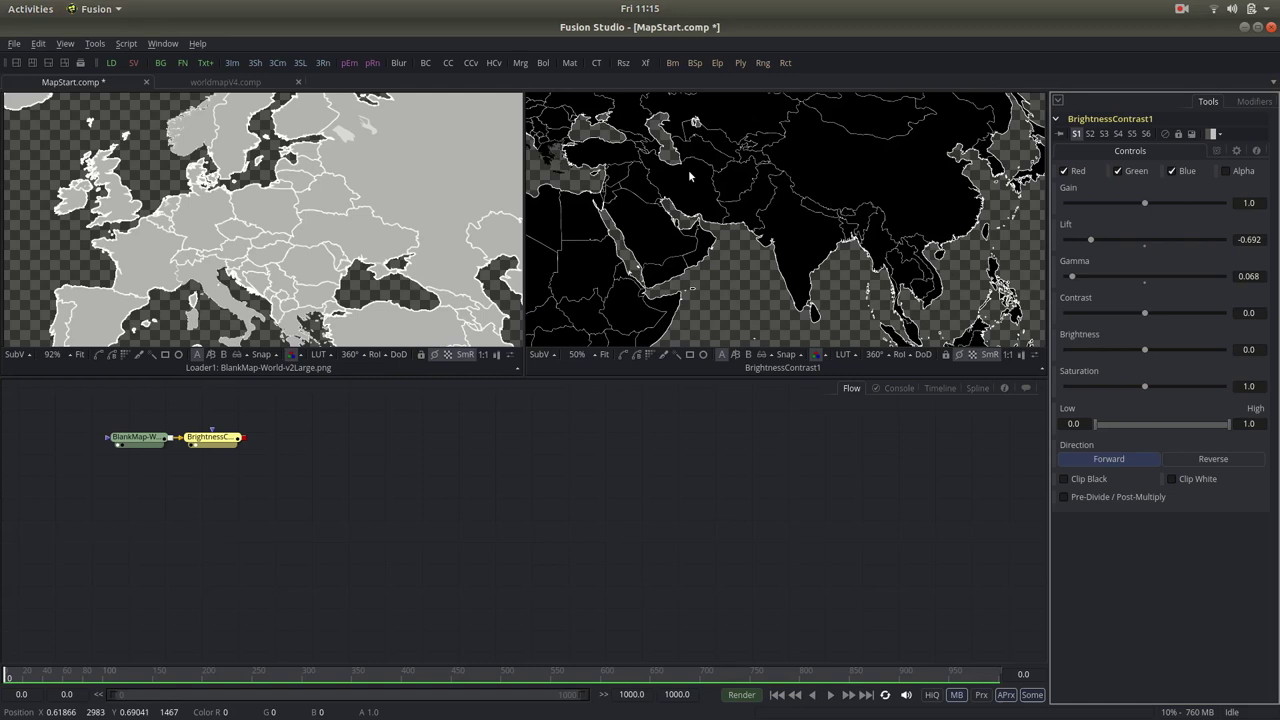
key(minus)
drag(661, 176, 875, 125)
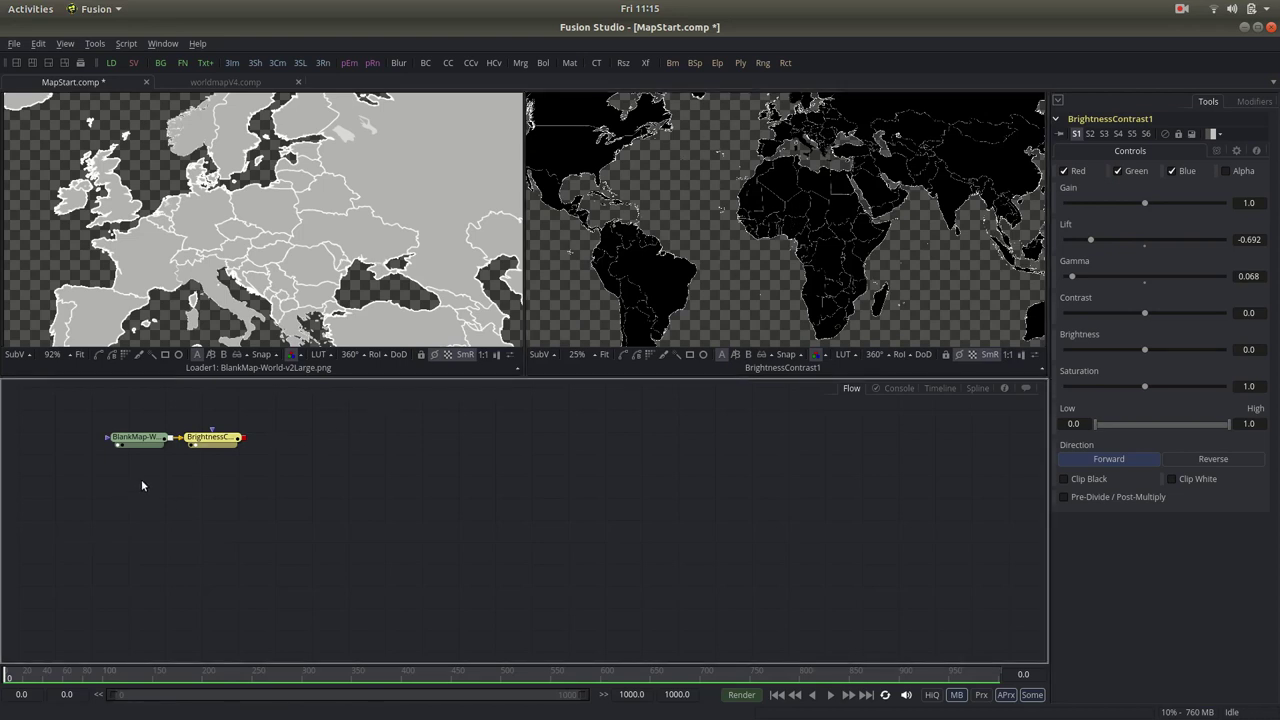
Step: Add Background1 with Merge1, wiring Background1 as background and BrightnessContrast1 as foreground
key(ctrl+space)
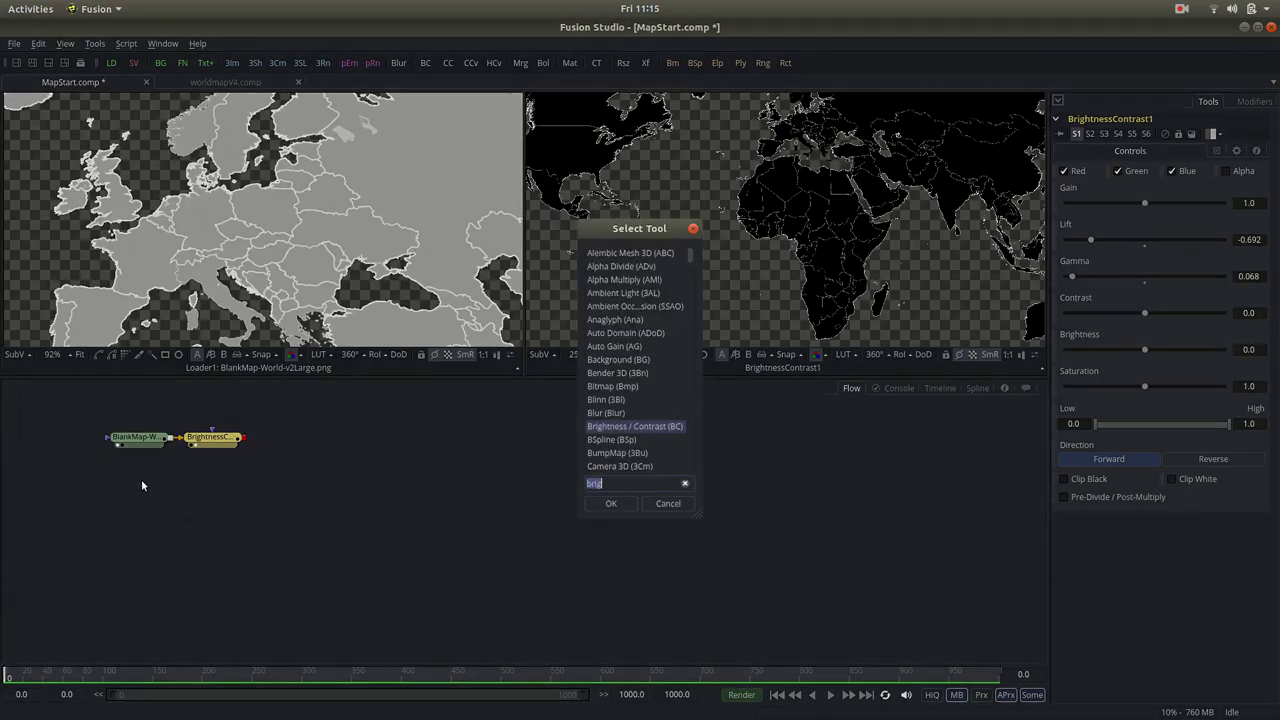
text(bg)
key(Return)
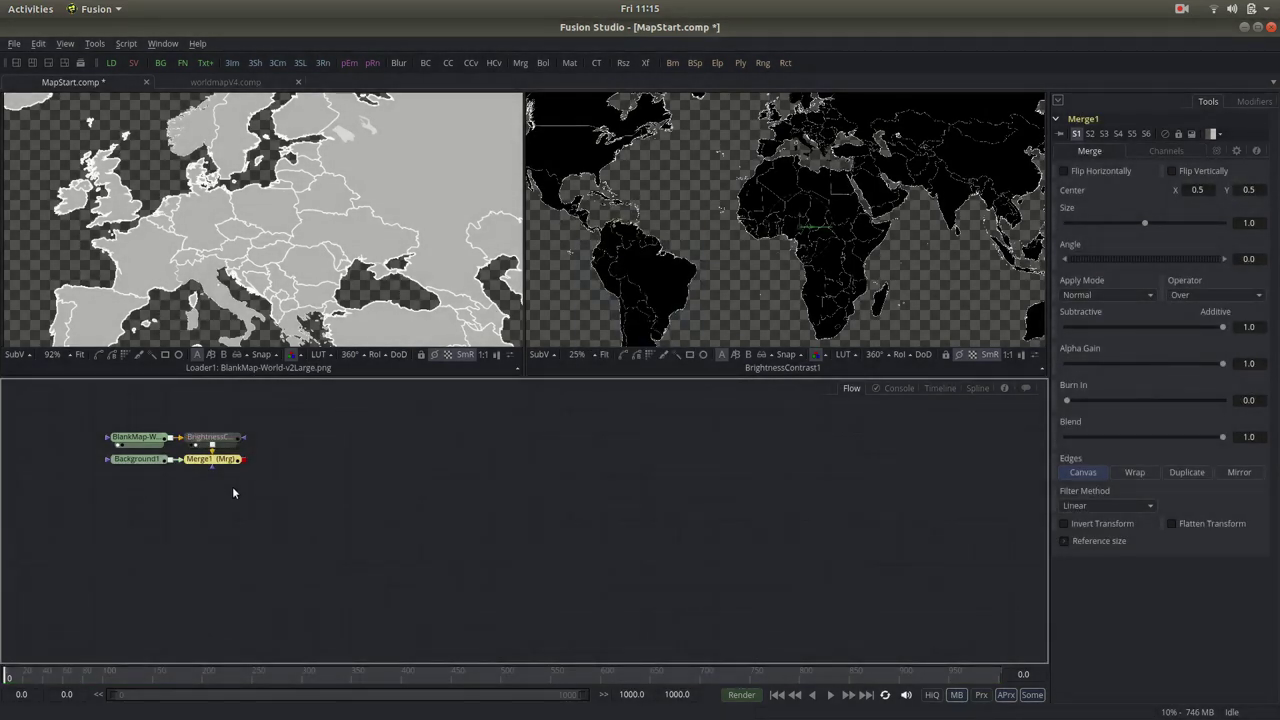
drag(221, 472, 226, 475)
key(2)
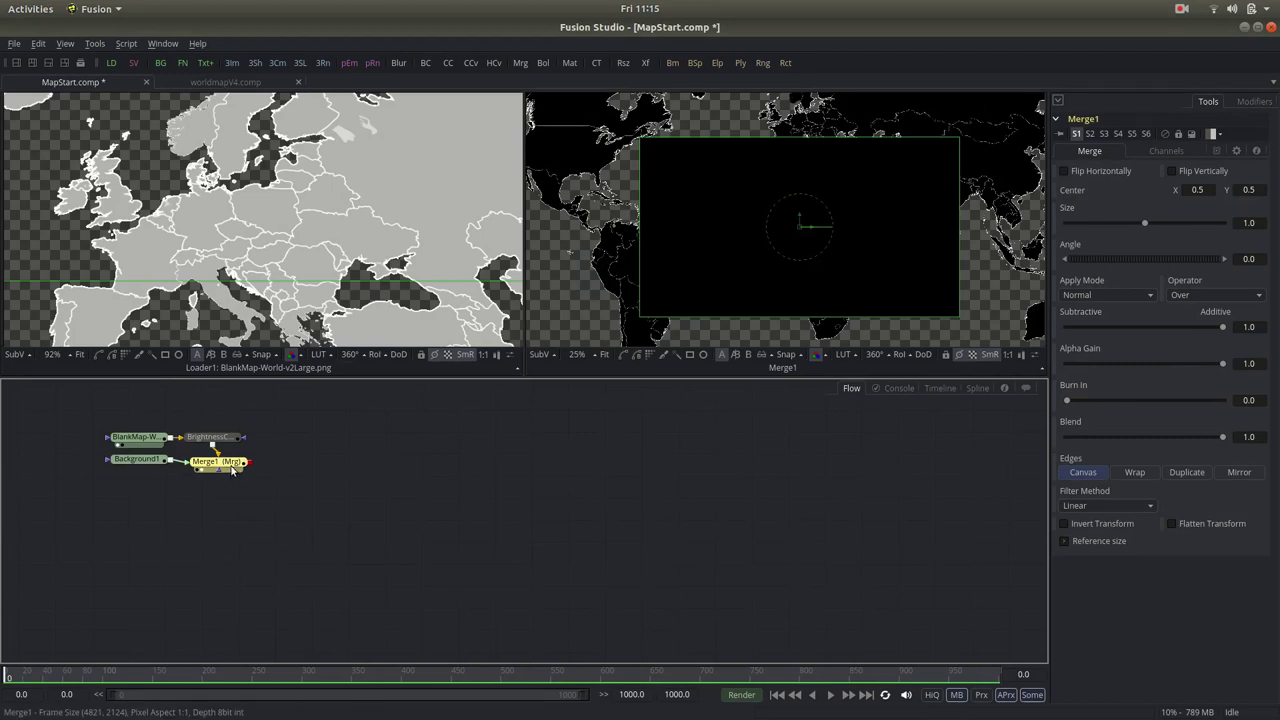
drag(214, 452, 181, 461)
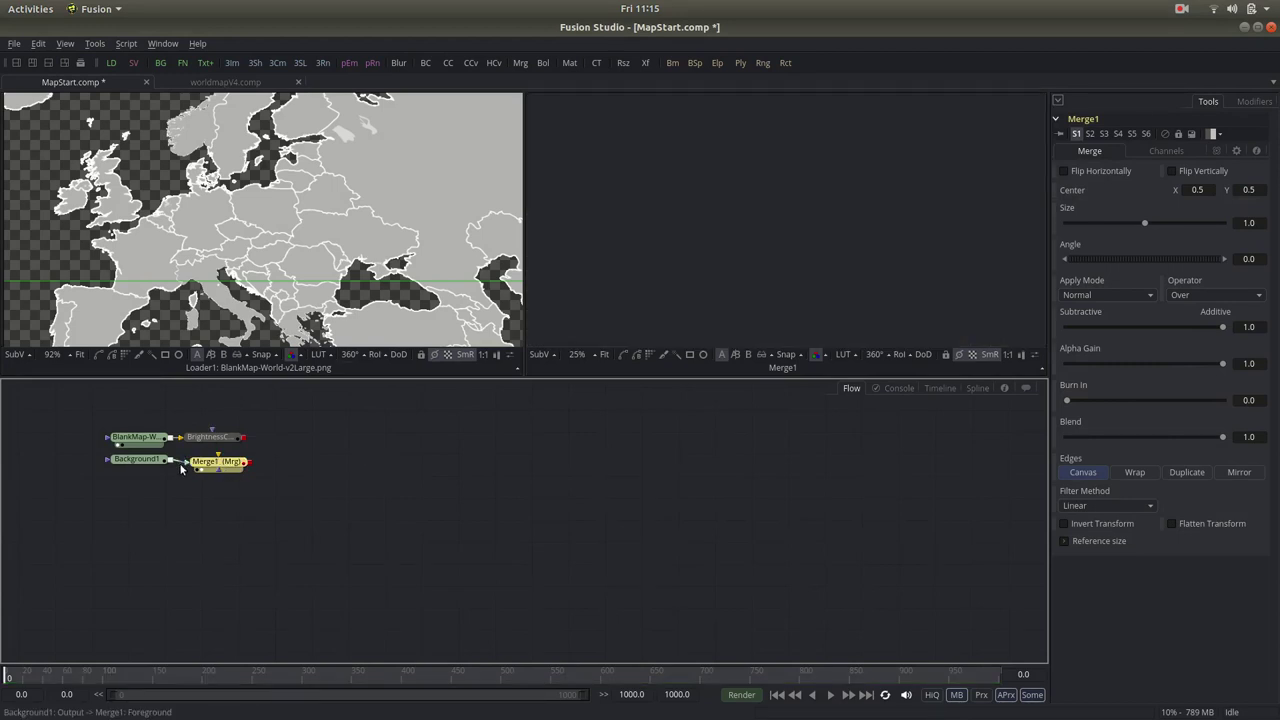
drag(170, 463, 205, 462)
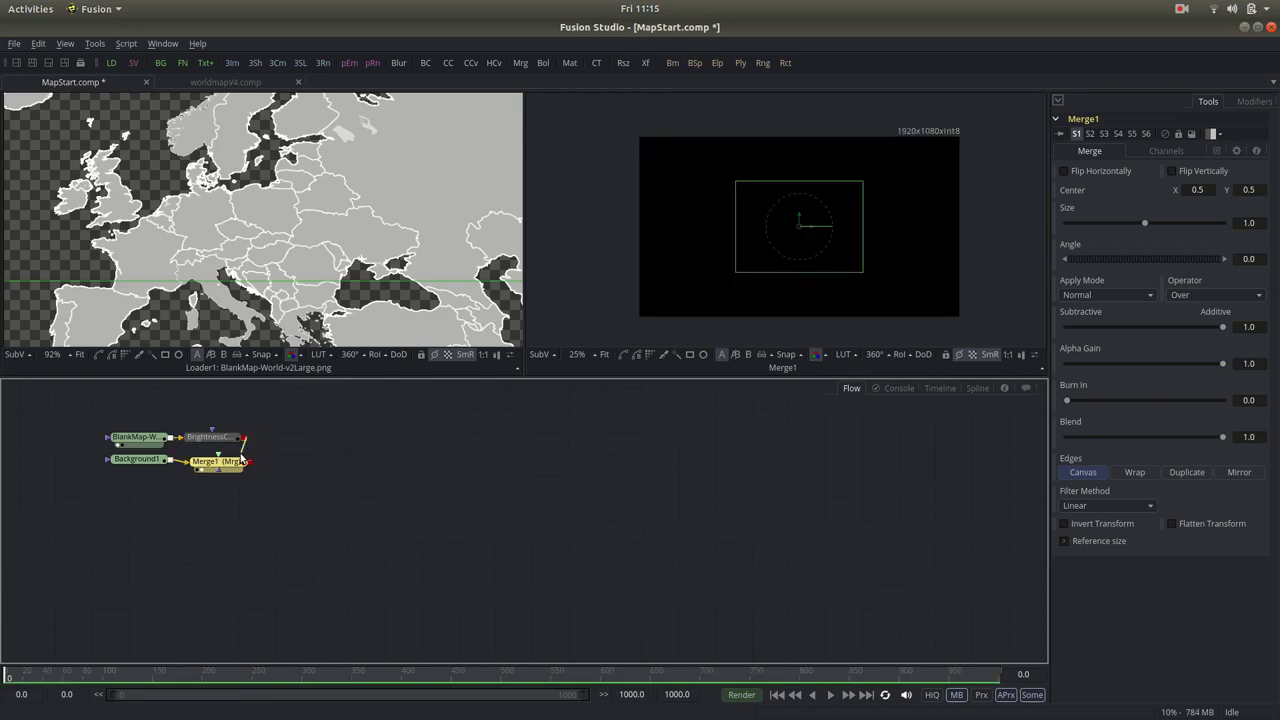
drag(241, 455, 220, 461)
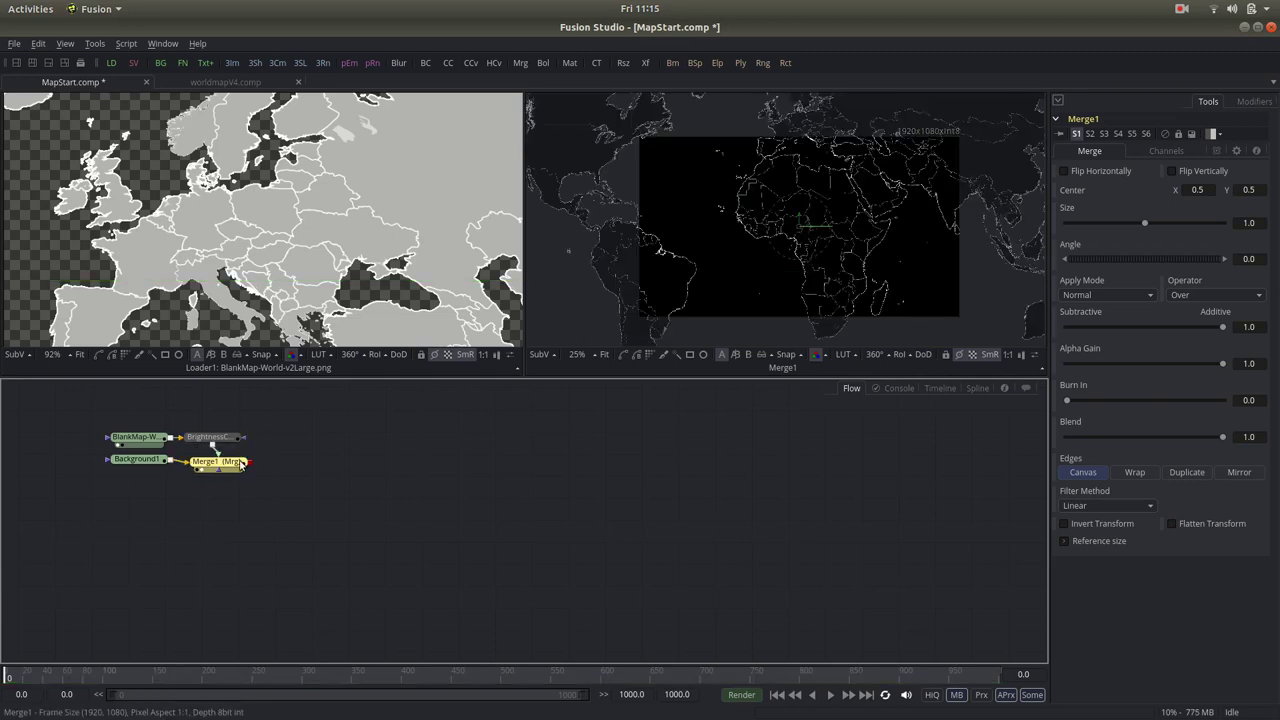
Step: Check the map loader's resolution, then select Background1 for editing
click(133, 461)
click(138, 438)
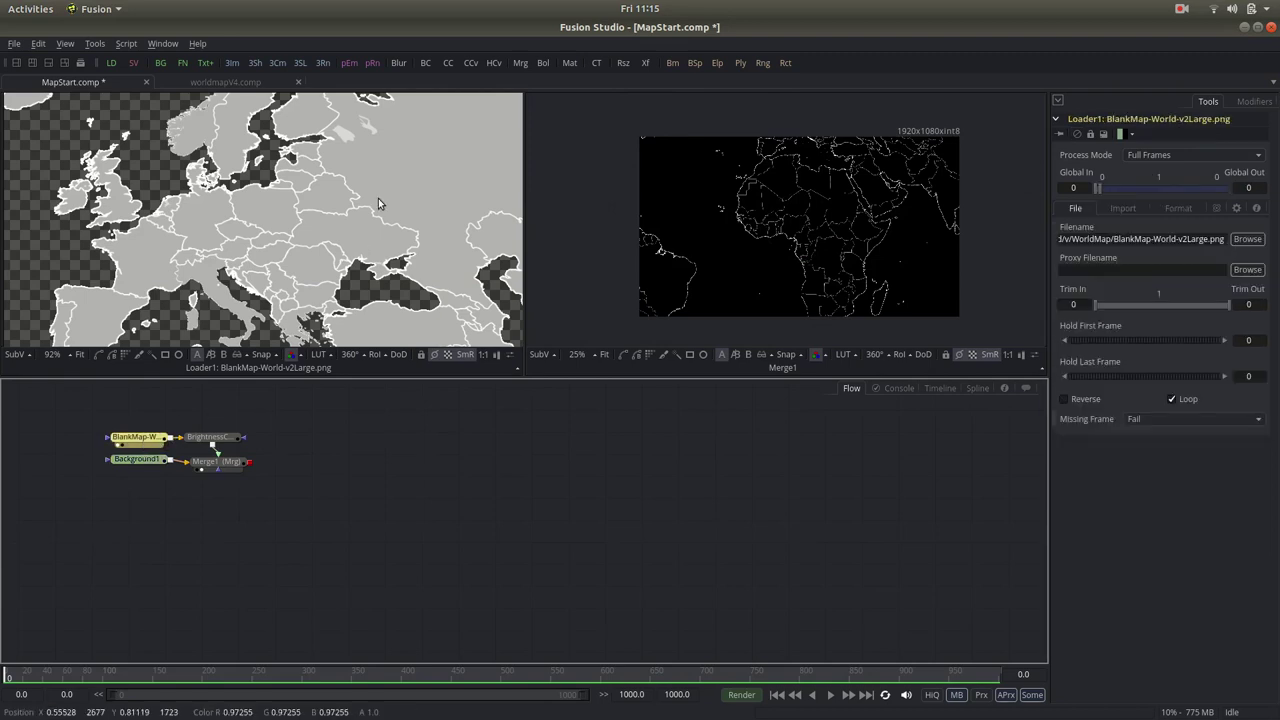
scroll(395, 194, down, 2)
drag(406, 191, 2, 258)
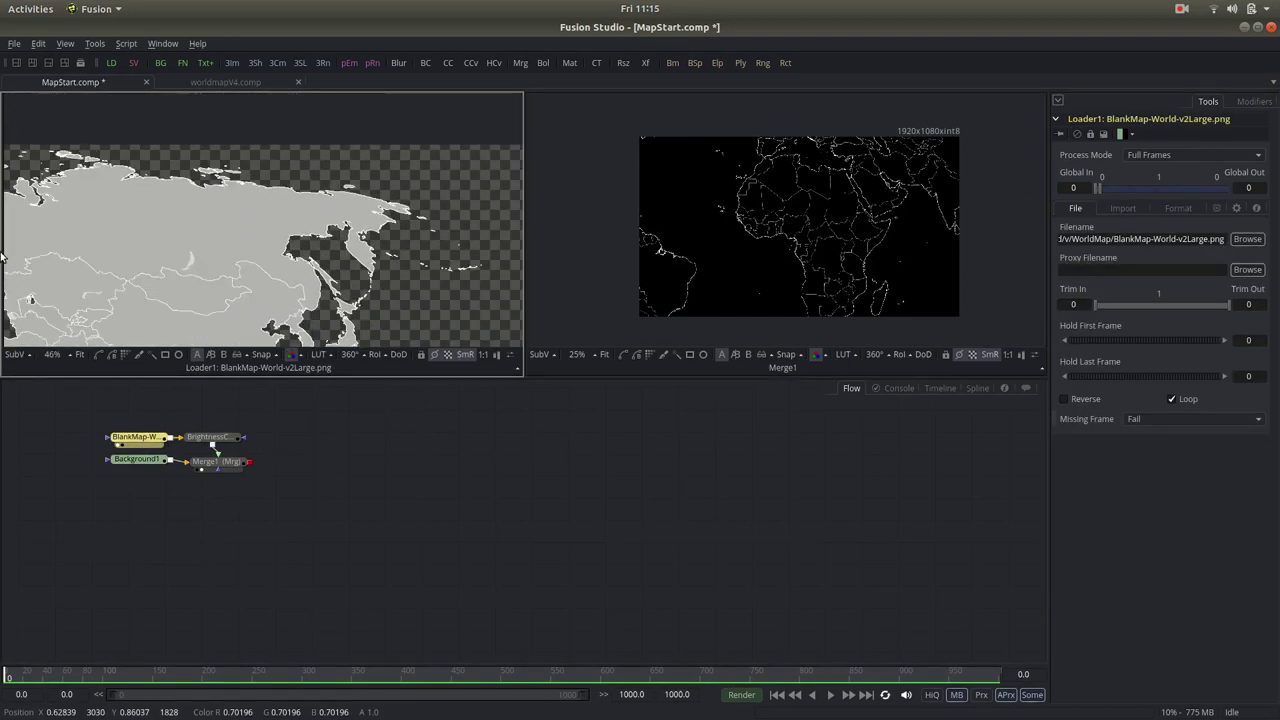
drag(480, 200, 305, 200)
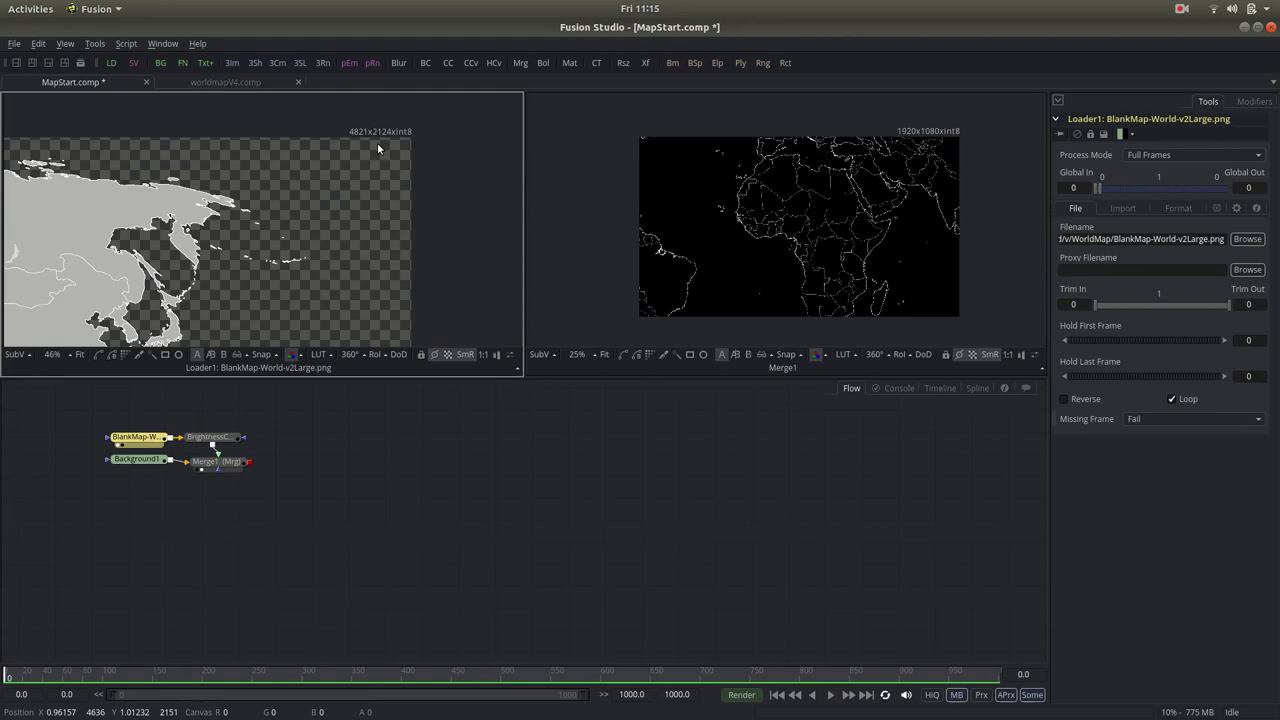
click(150, 464)
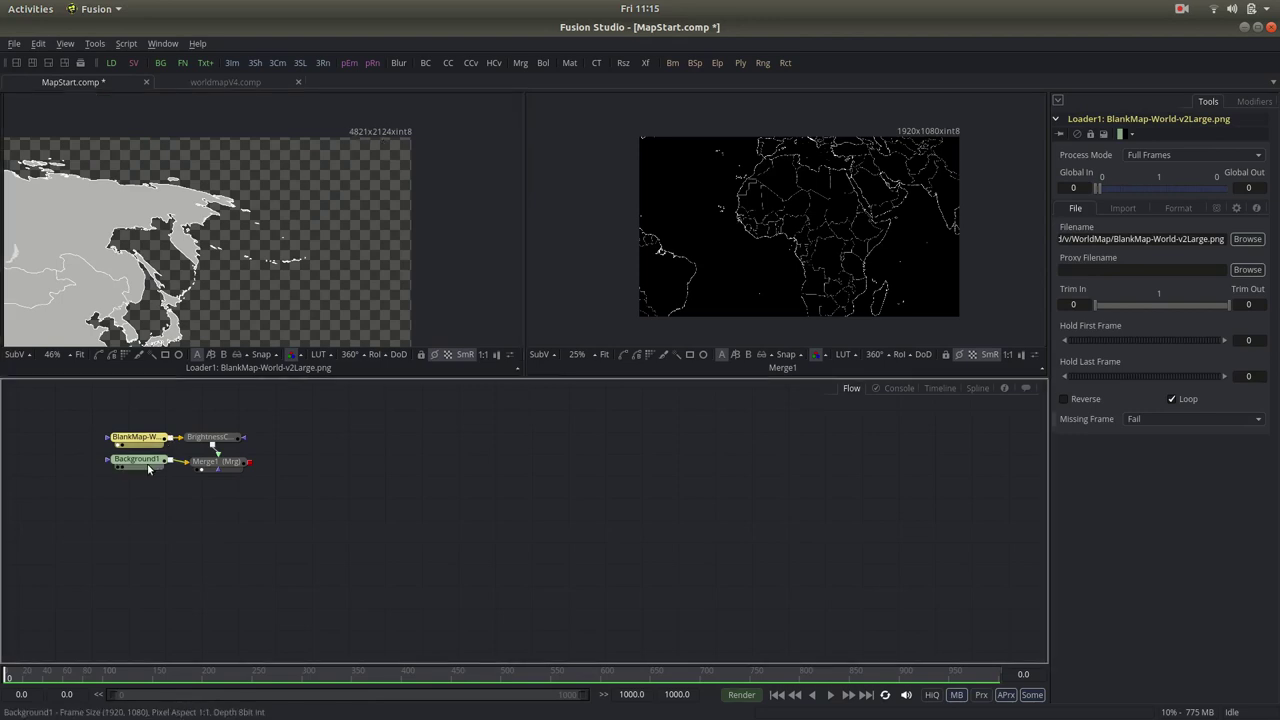
Step: Set Background1's size to 4821 x 2124 to match the map
click(1215, 210)
click(1179, 208)
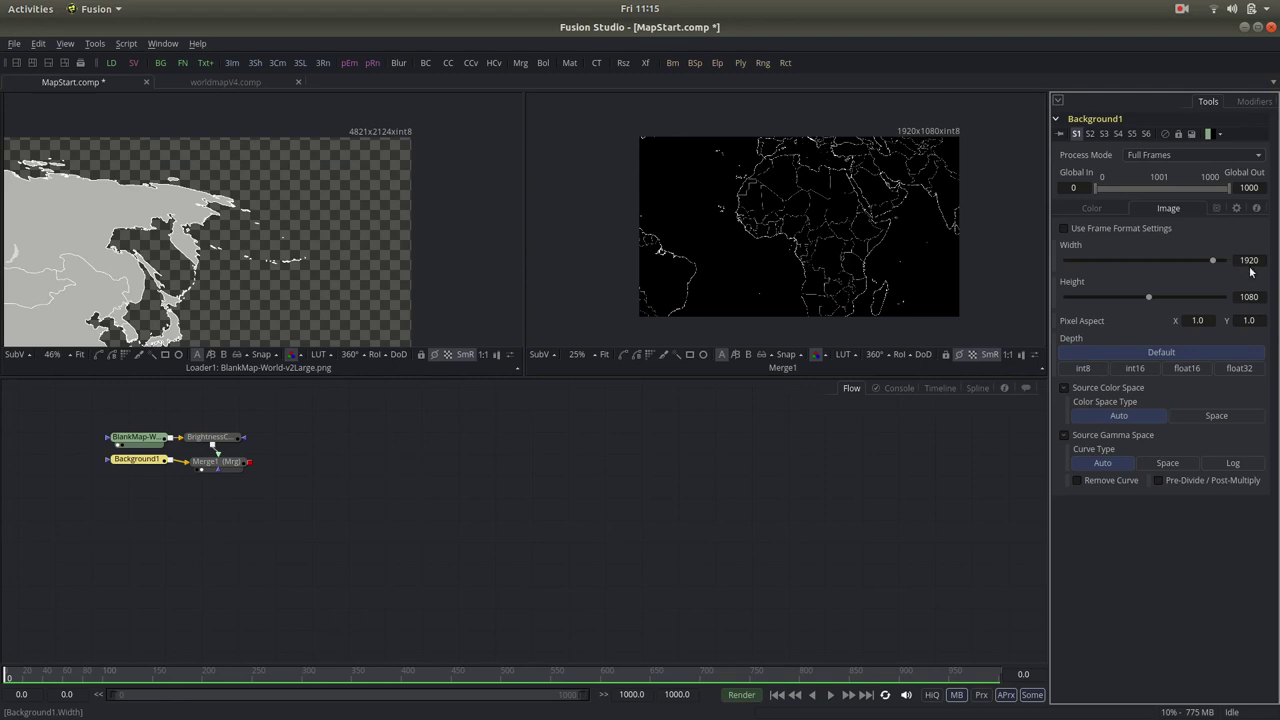
click(1251, 261)
key(Tab)
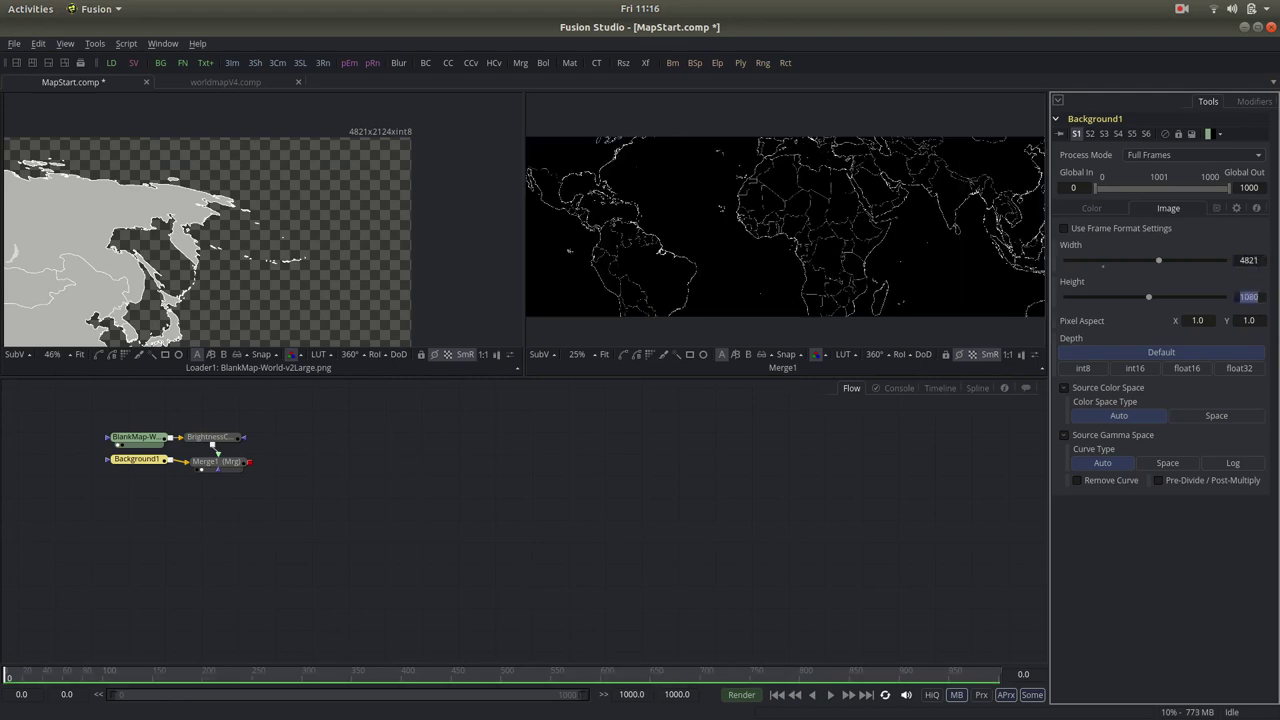
text(2124)
key(Tab)
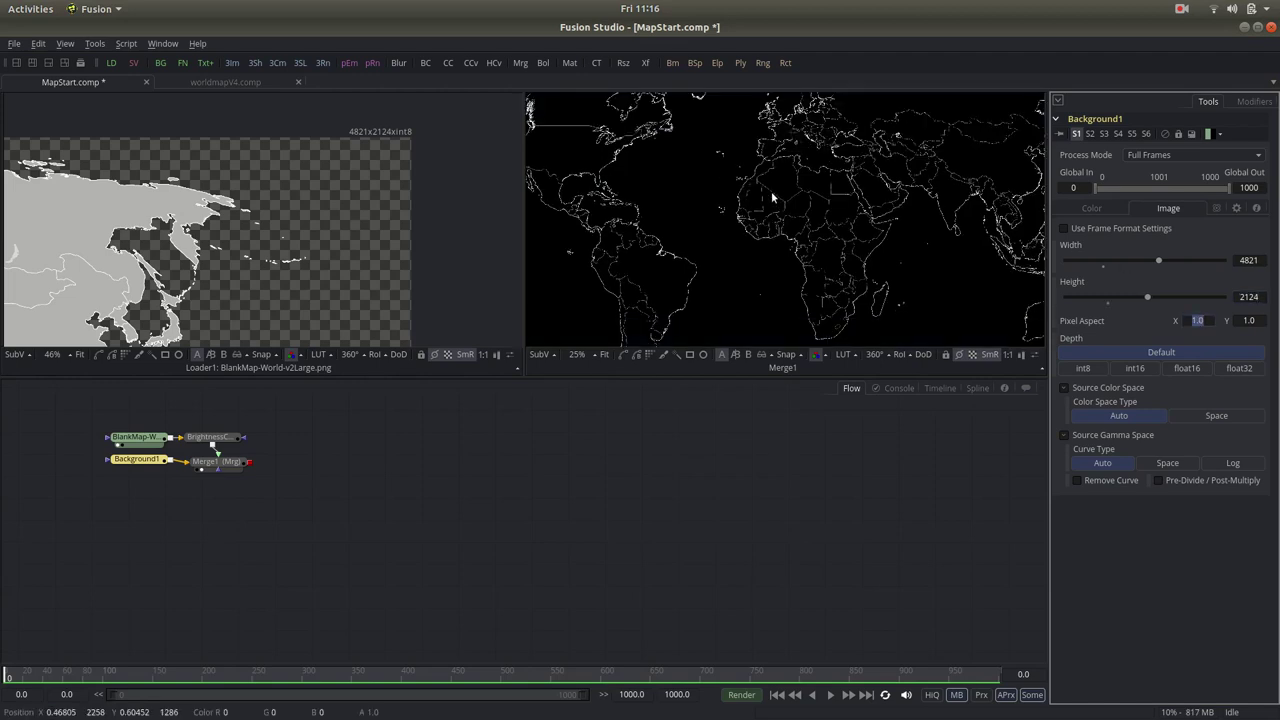
scroll(771, 166, down, 3)
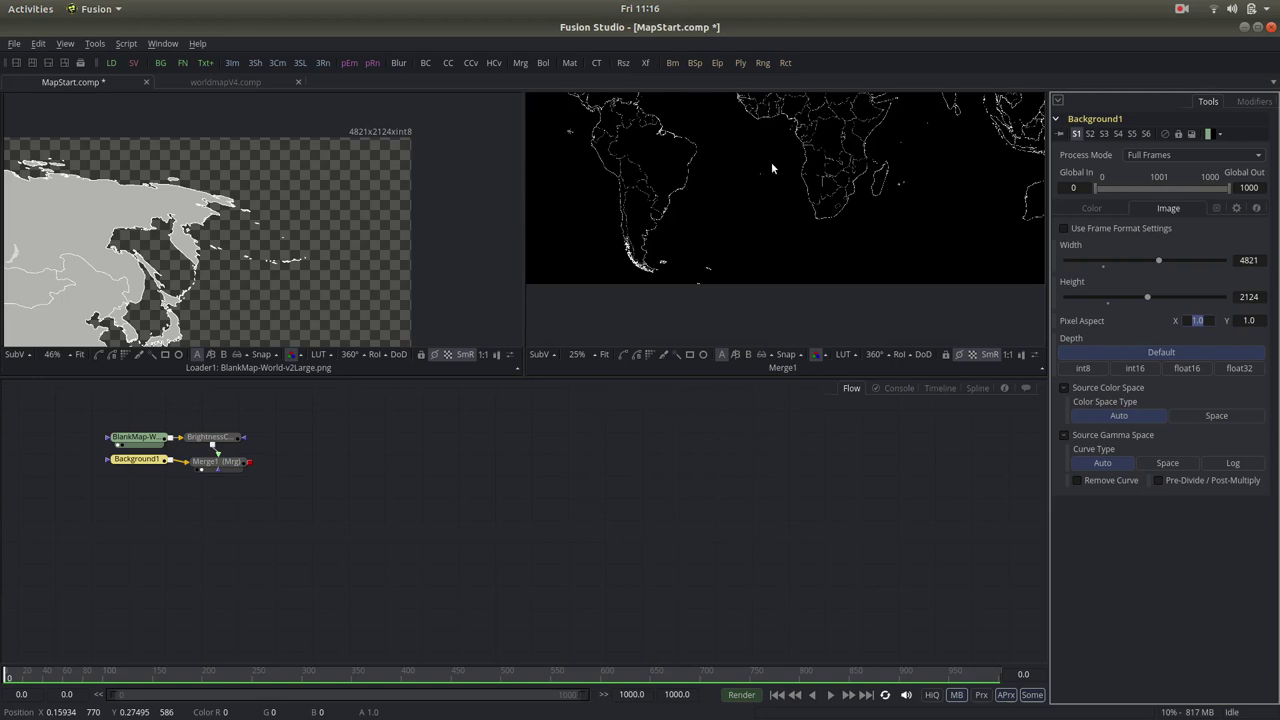
scroll(835, 178, up, 2)
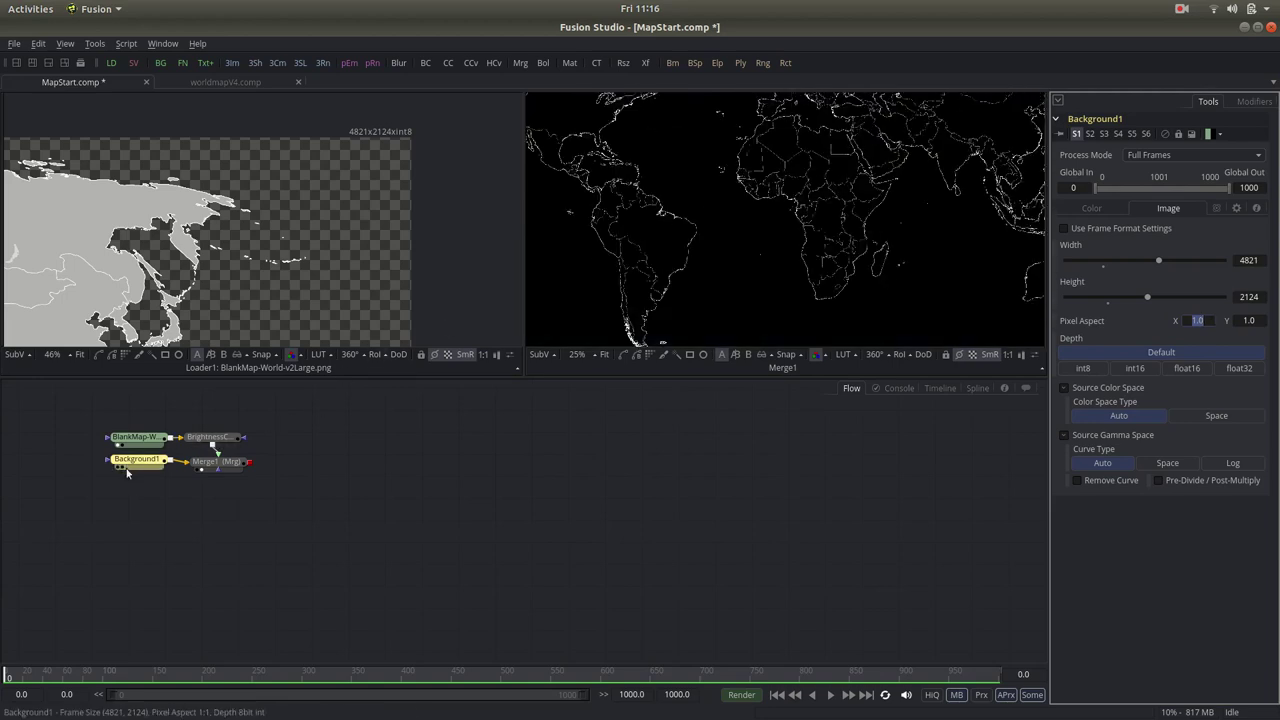
drag(153, 468, 153, 480)
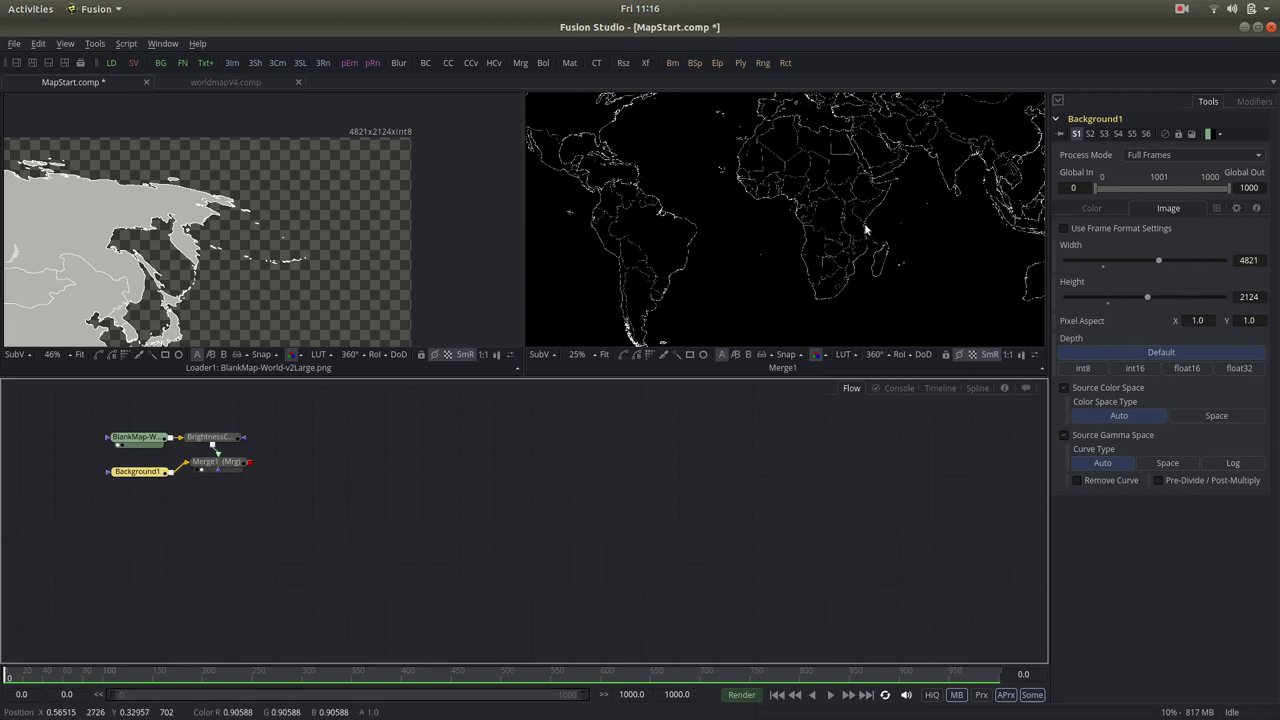
Step: Set Background1's colour to white and fit the map in the viewer
click(1090, 208)
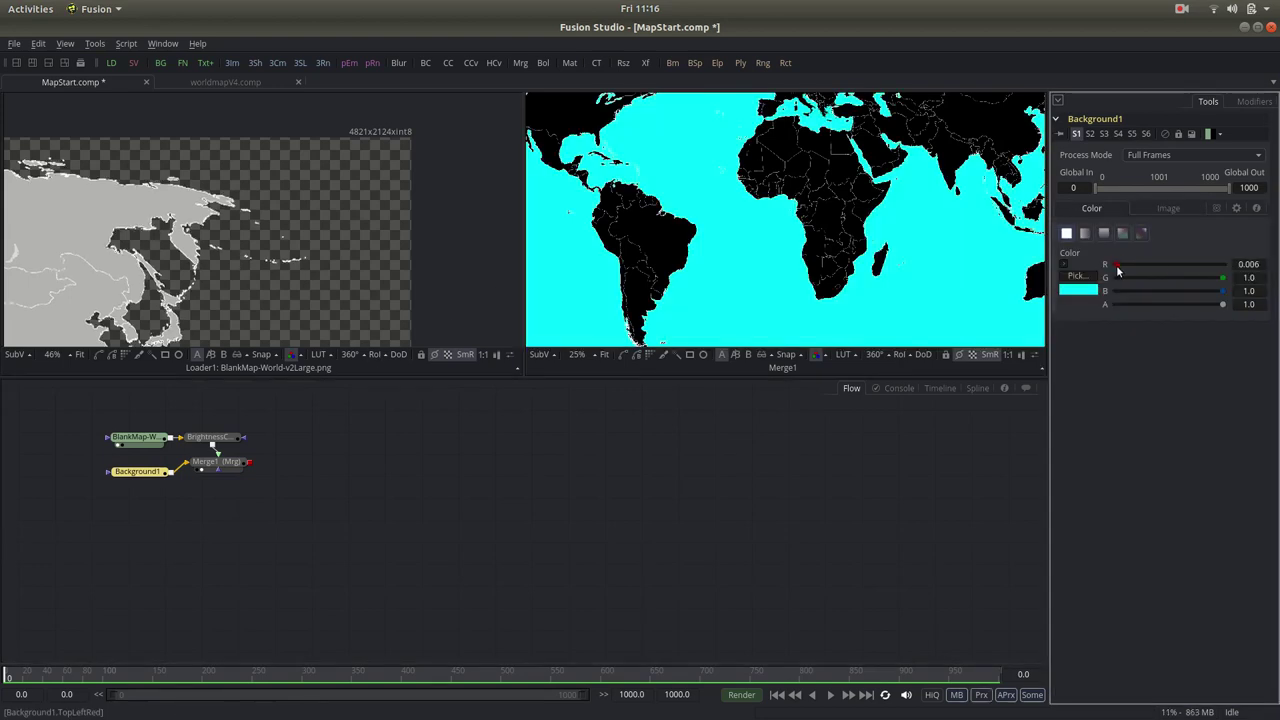
click(1066, 232)
key(ctrl+f)
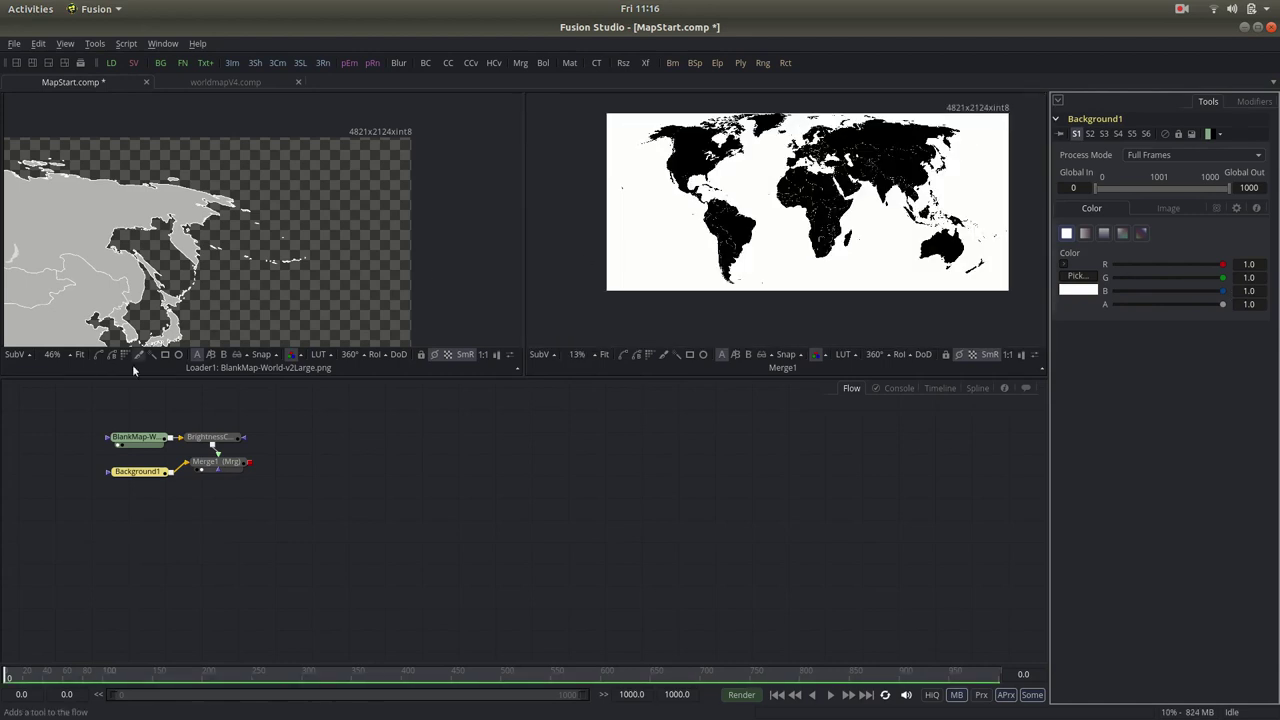
Step: Paste a copy of Background1 as a new node
drag(235, 465, 228, 480)
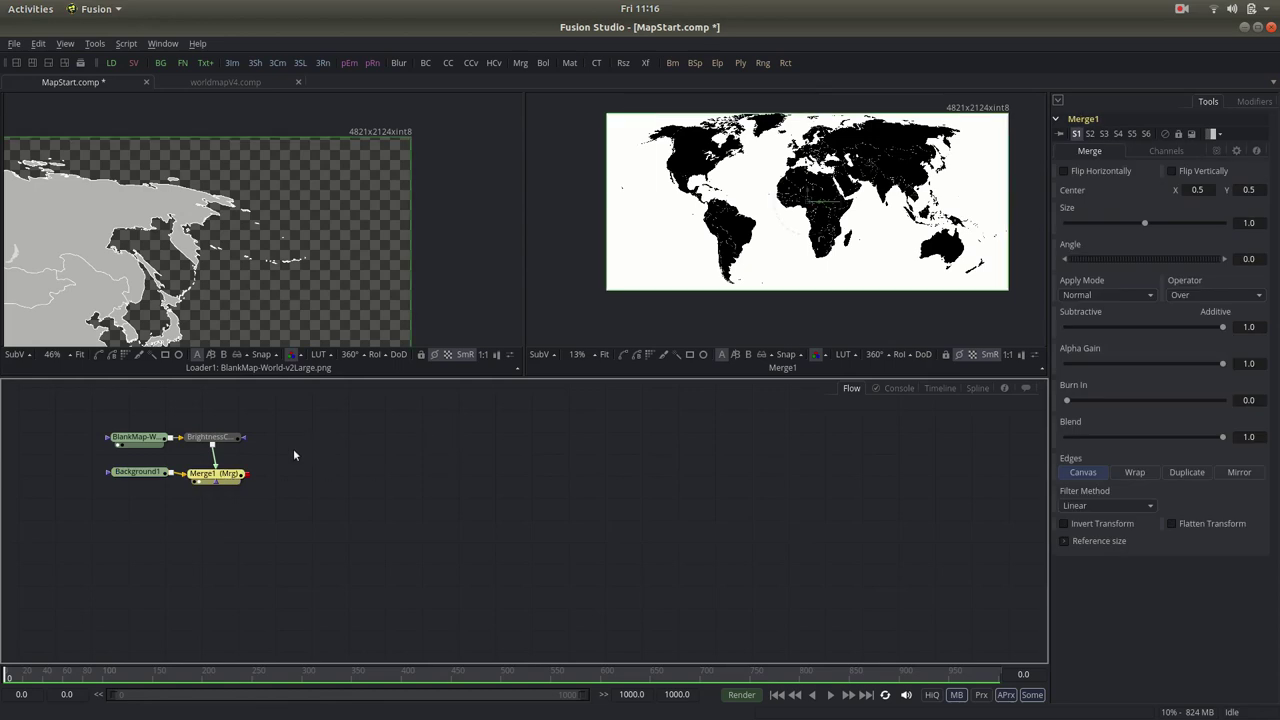
click(124, 537)
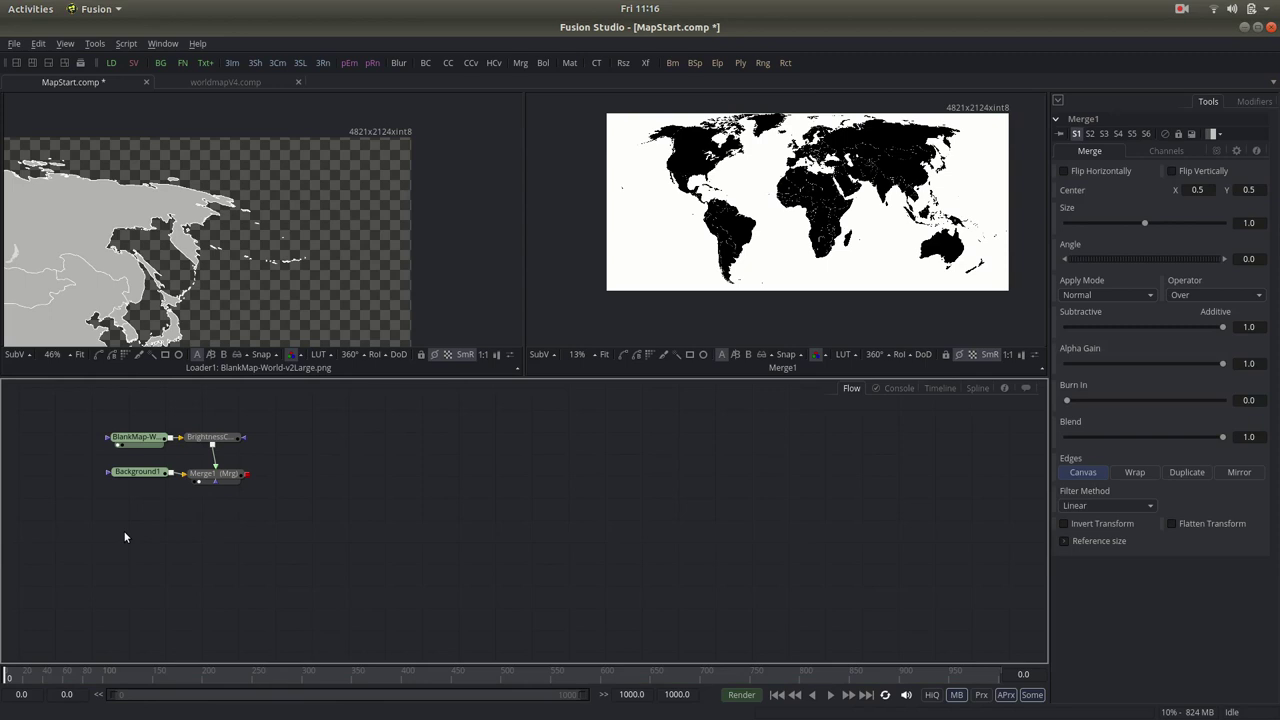
click(137, 472)
key(ctrl+v)
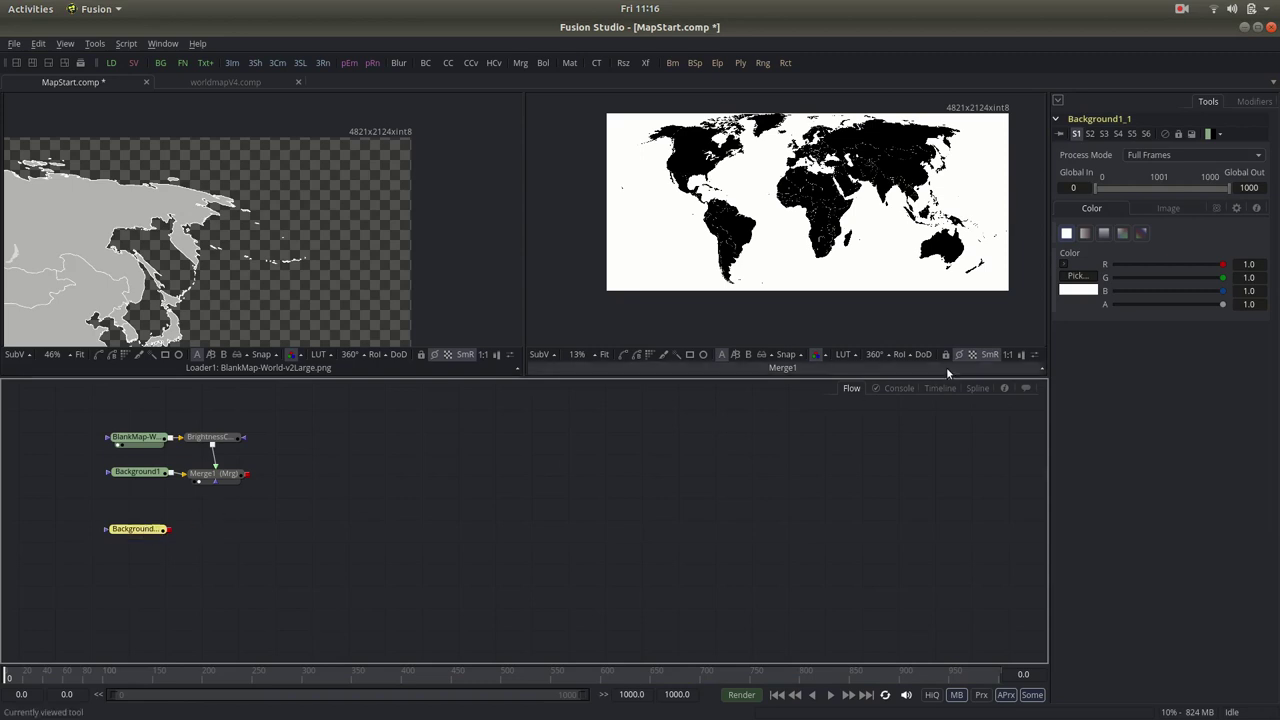
Step: Set the copy's Value and Alpha to 0, then paste a second copy
click(1065, 266)
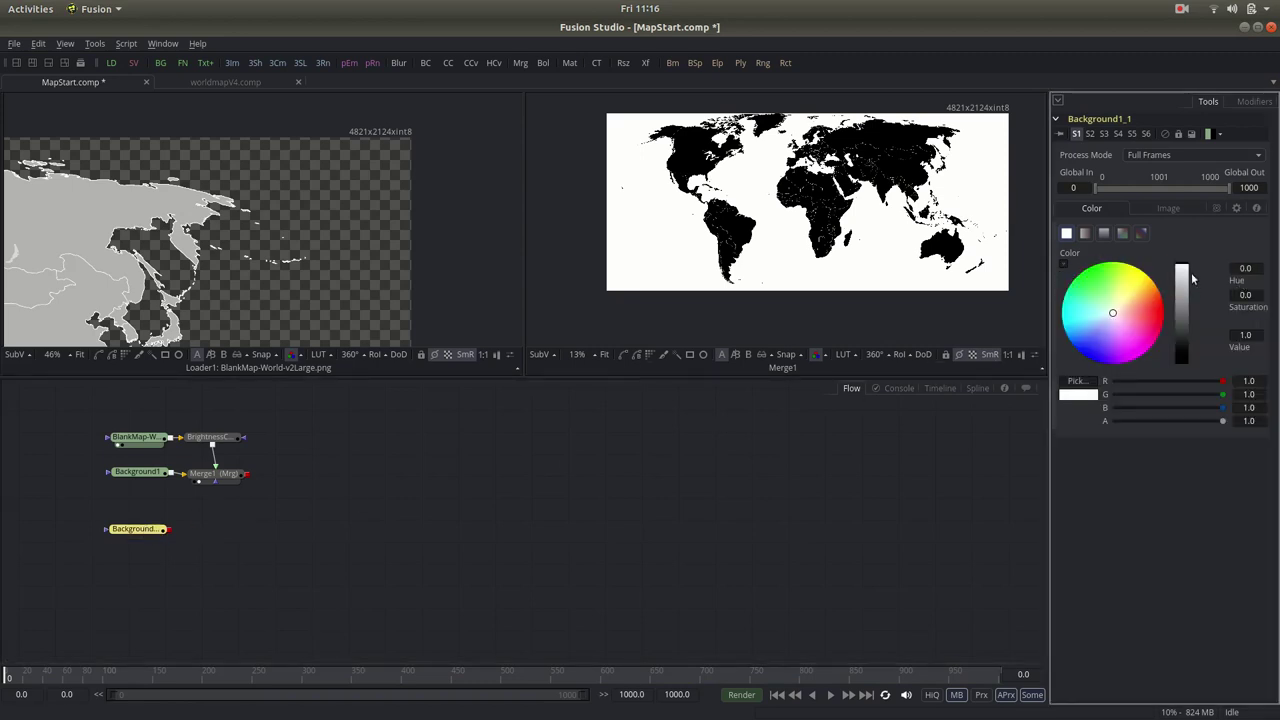
drag(1183, 280, 1183, 365)
drag(1222, 421, 1060, 430)
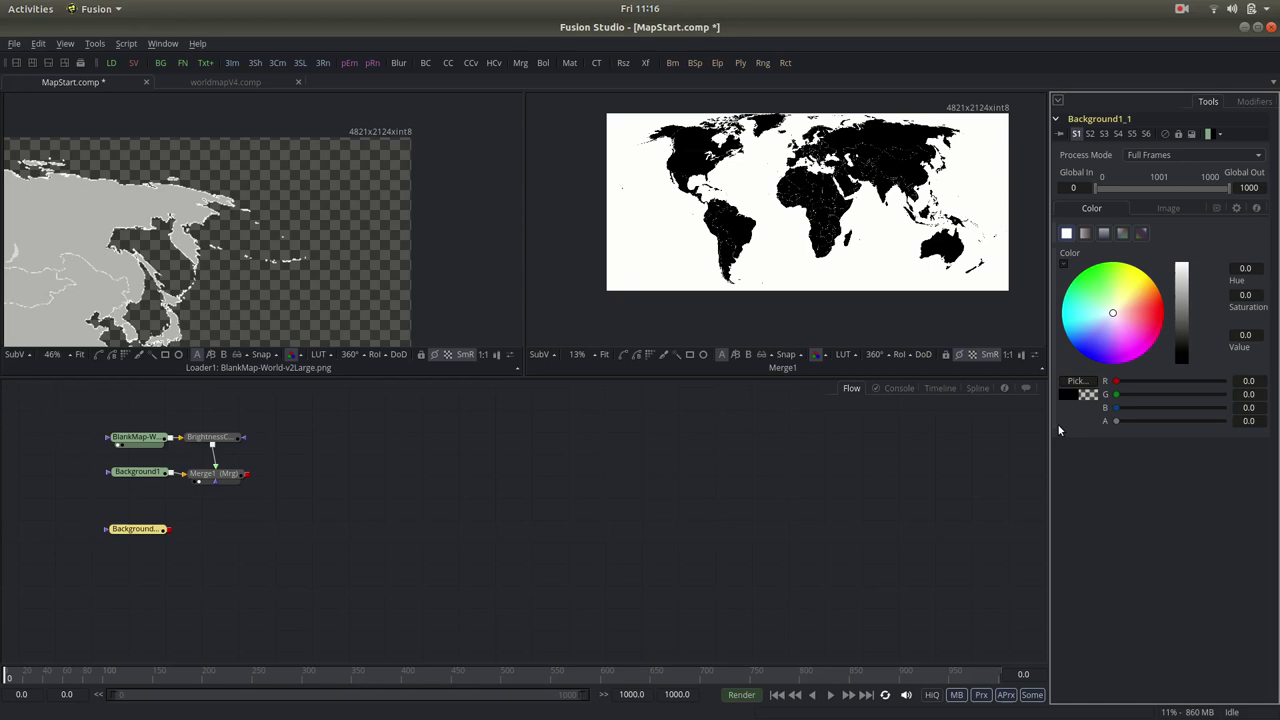
drag(136, 528, 138, 527)
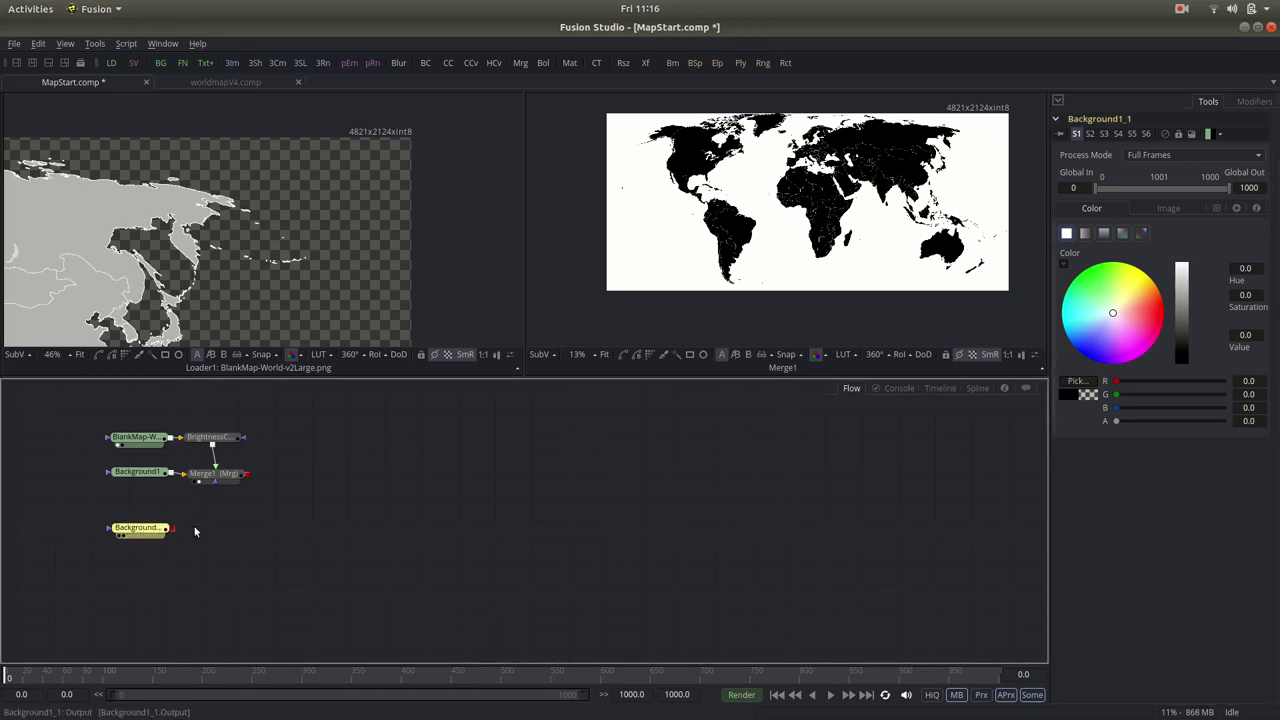
click(135, 477)
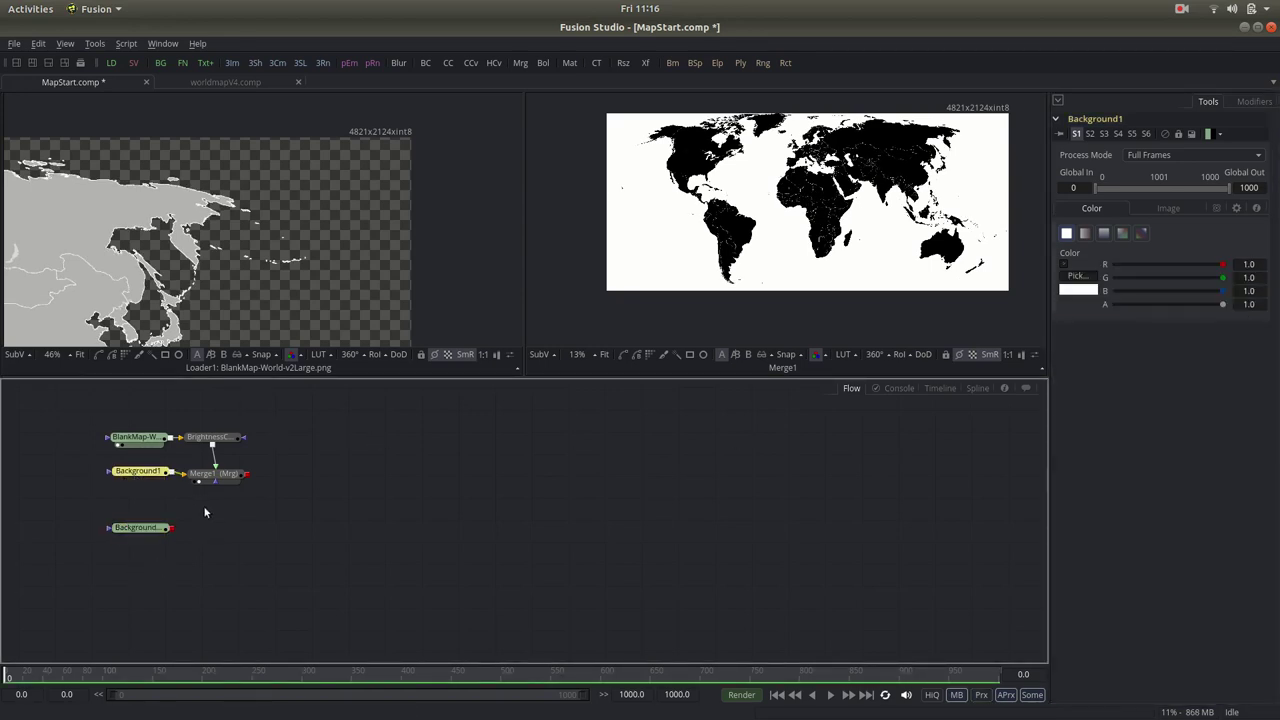
key(ctrl+v)
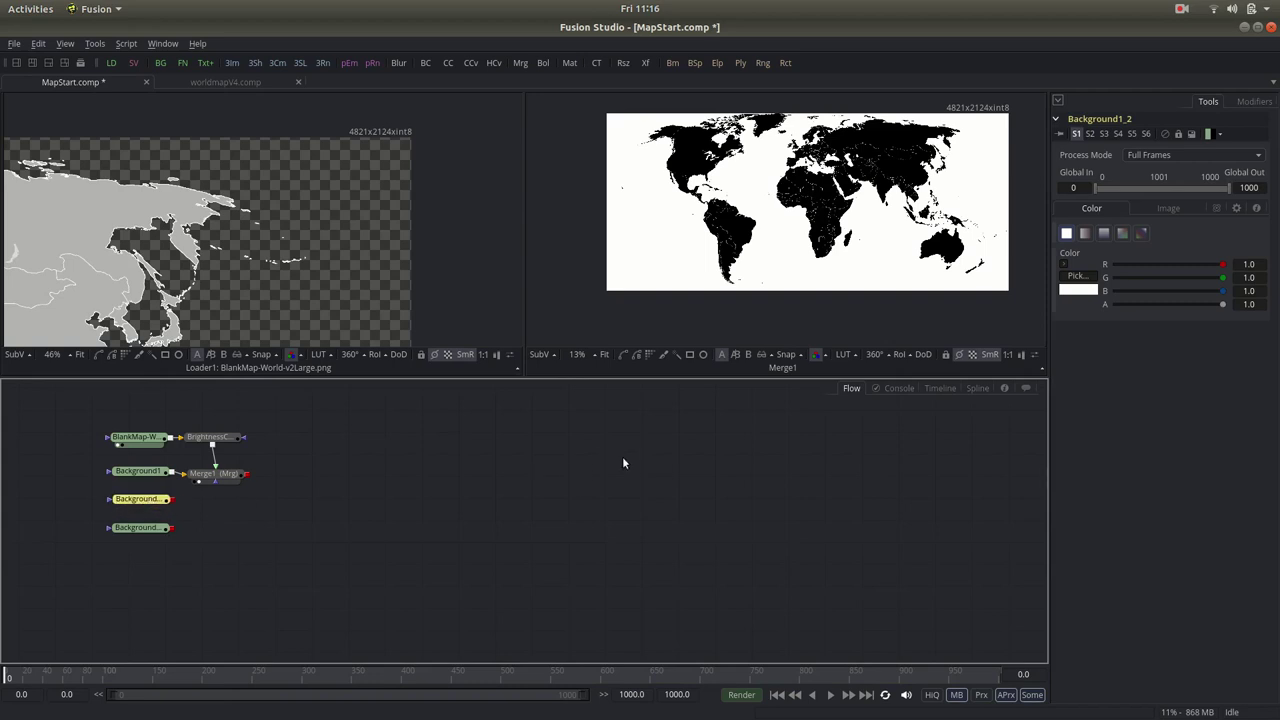
Step: Colour Background1_2 olive yellow and merge both copies into Merge2, shown in viewer 2
click(1063, 266)
mouse_move(1124, 306)
mouse_down()
mouse_move(1122, 292)
mouse_move(1181, 308)
mouse_move(1126, 288)
mouse_up()
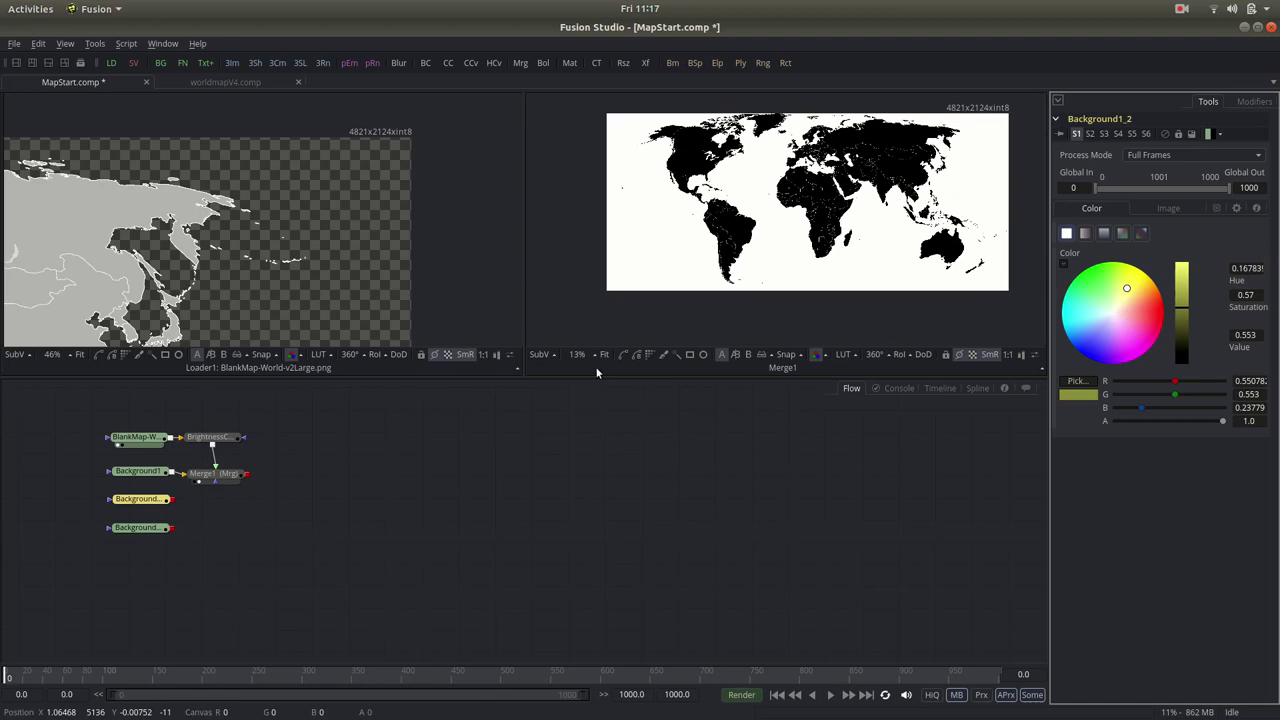
drag(219, 467, 174, 528)
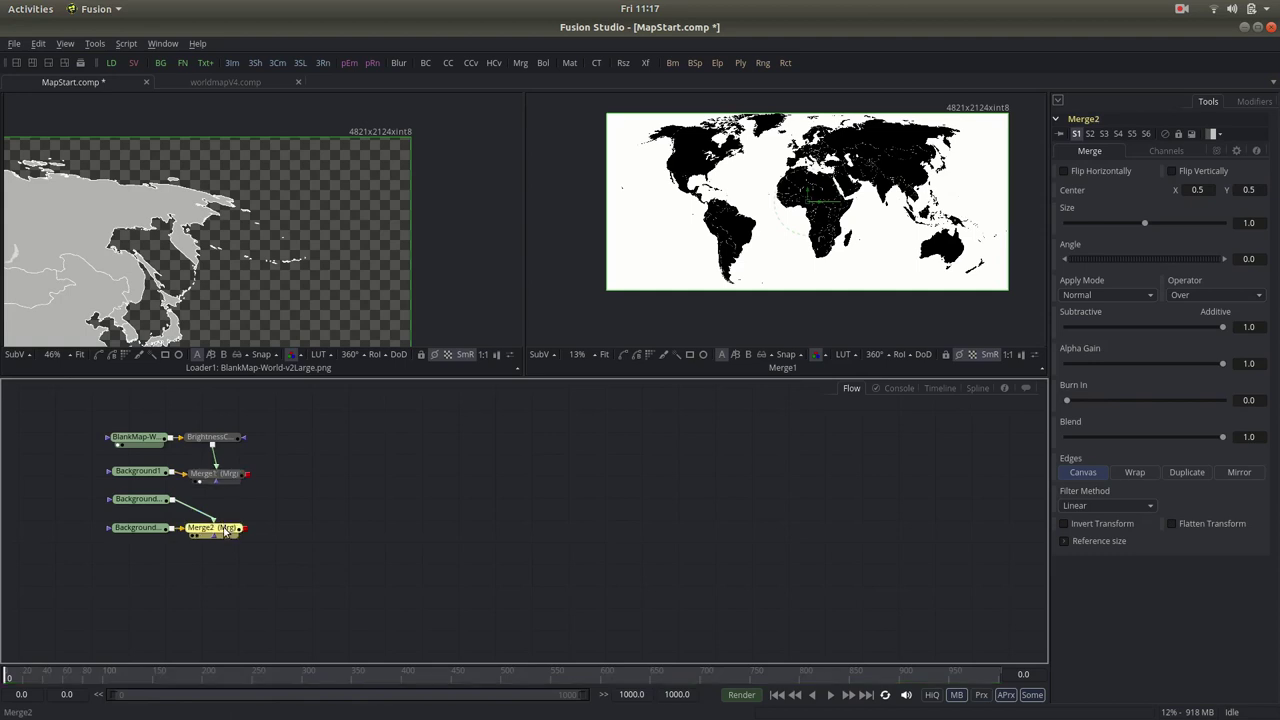
key(2)
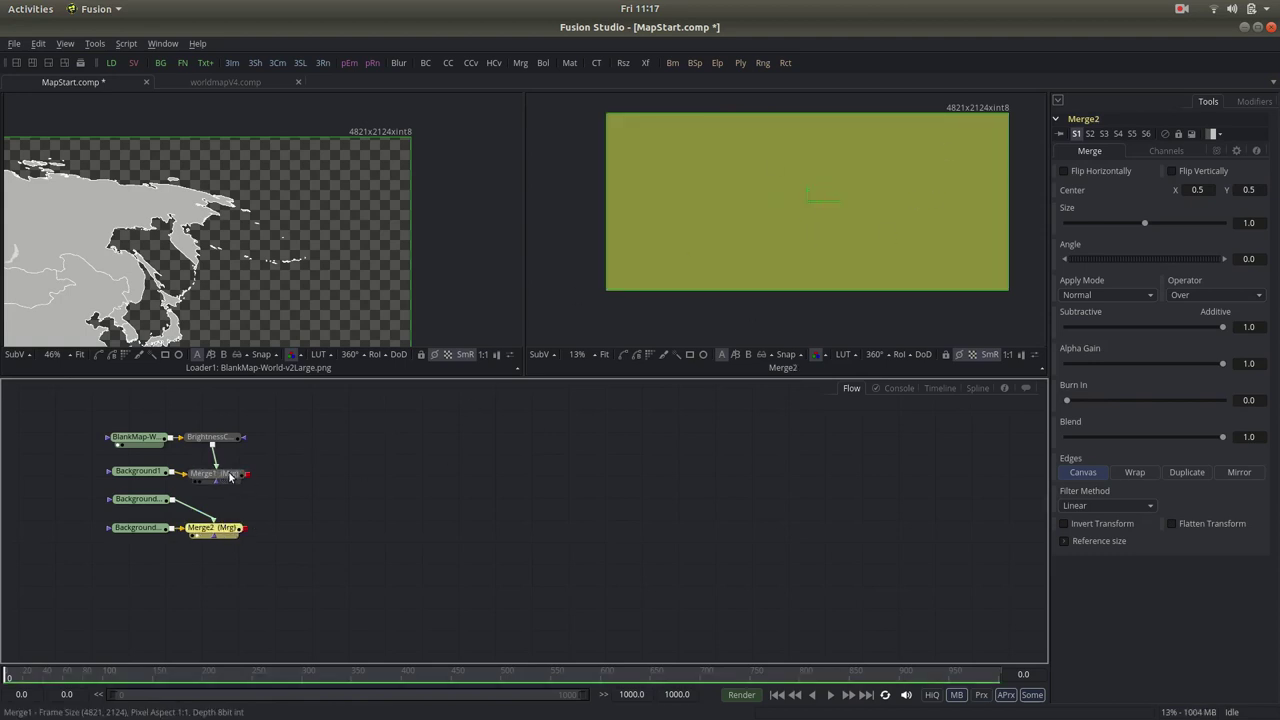
click(229, 474)
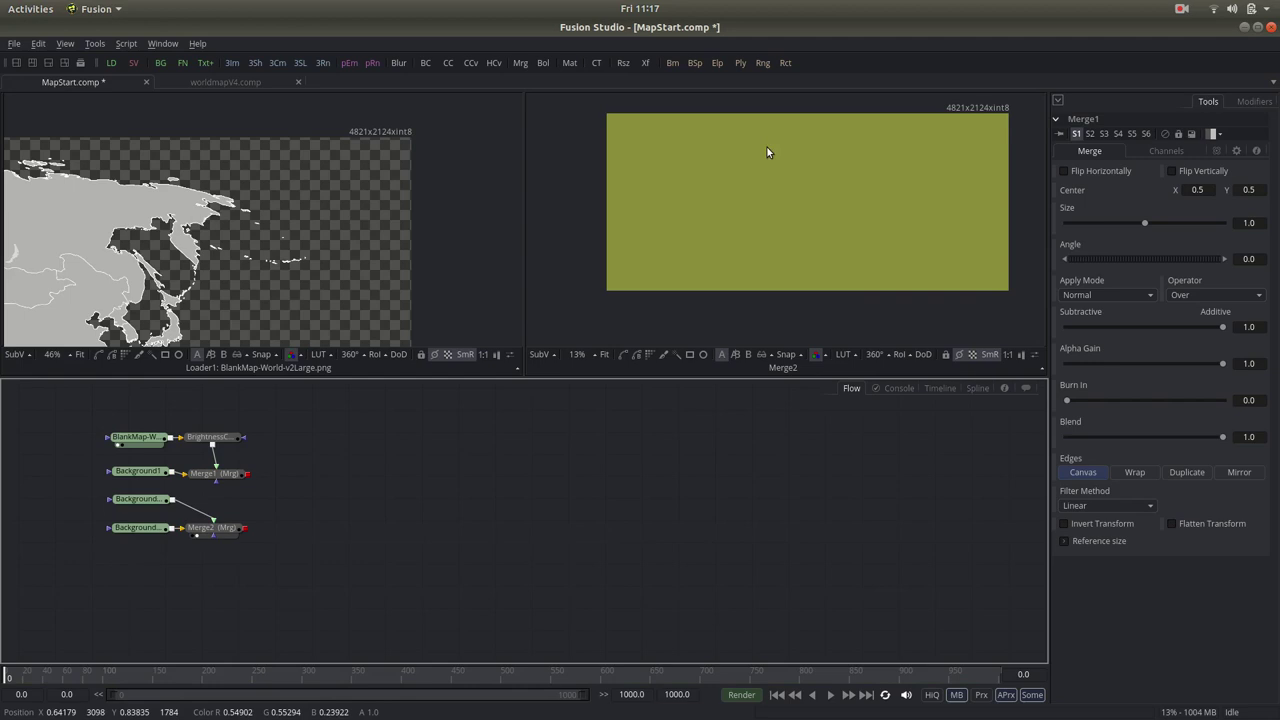
Step: Show Merge1 in the left viewer and add a Bitmap node after it
click(229, 481)
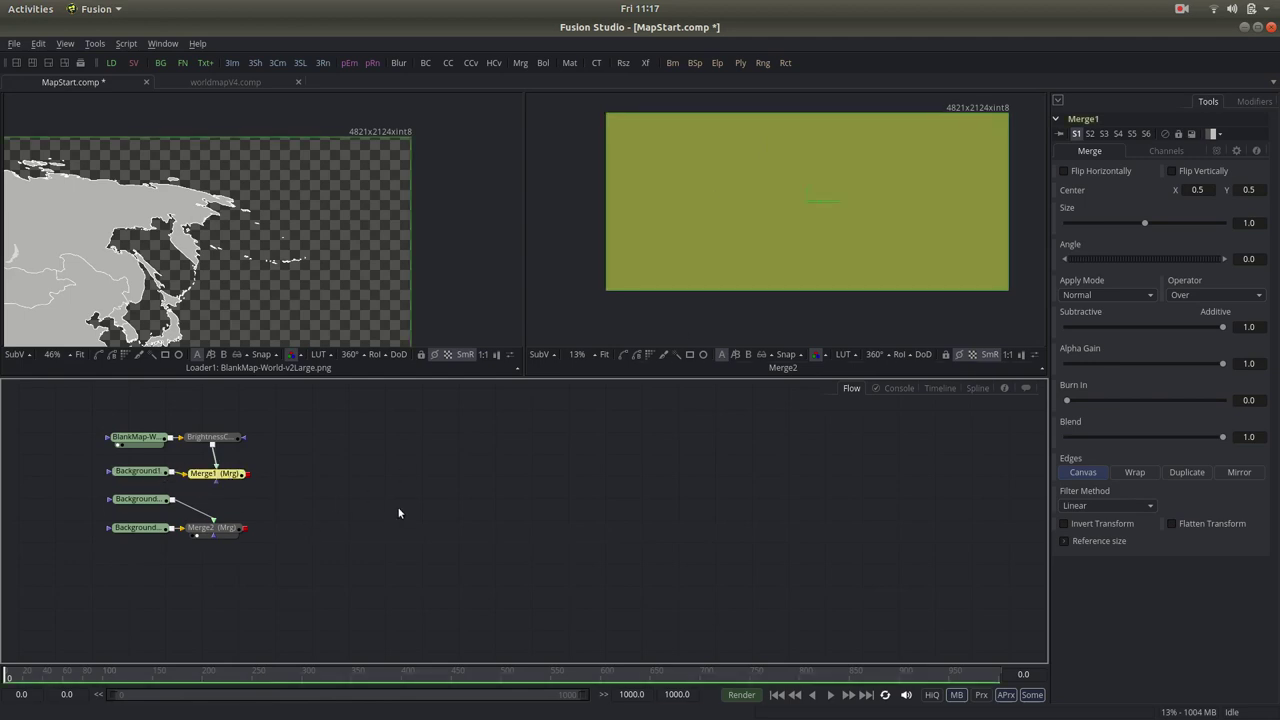
key(1)
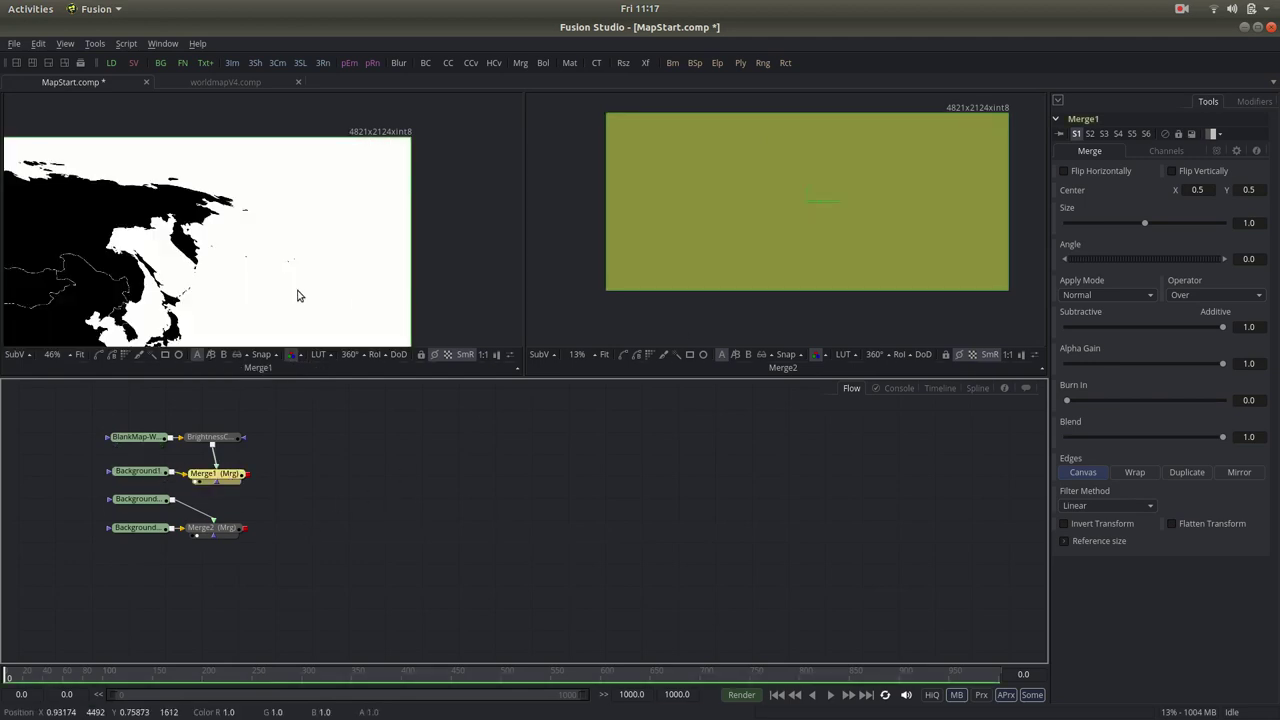
scroll(207, 284, down, 5)
scroll(207, 284, down, 3)
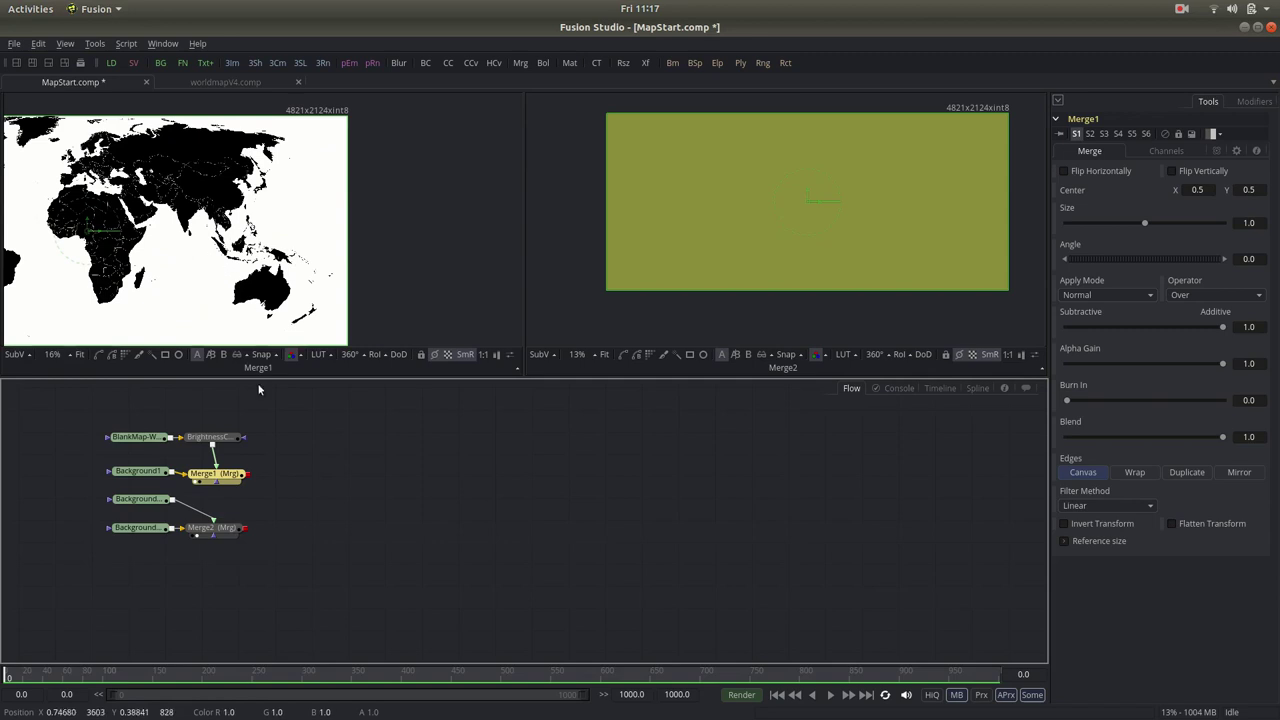
key(shift+space)
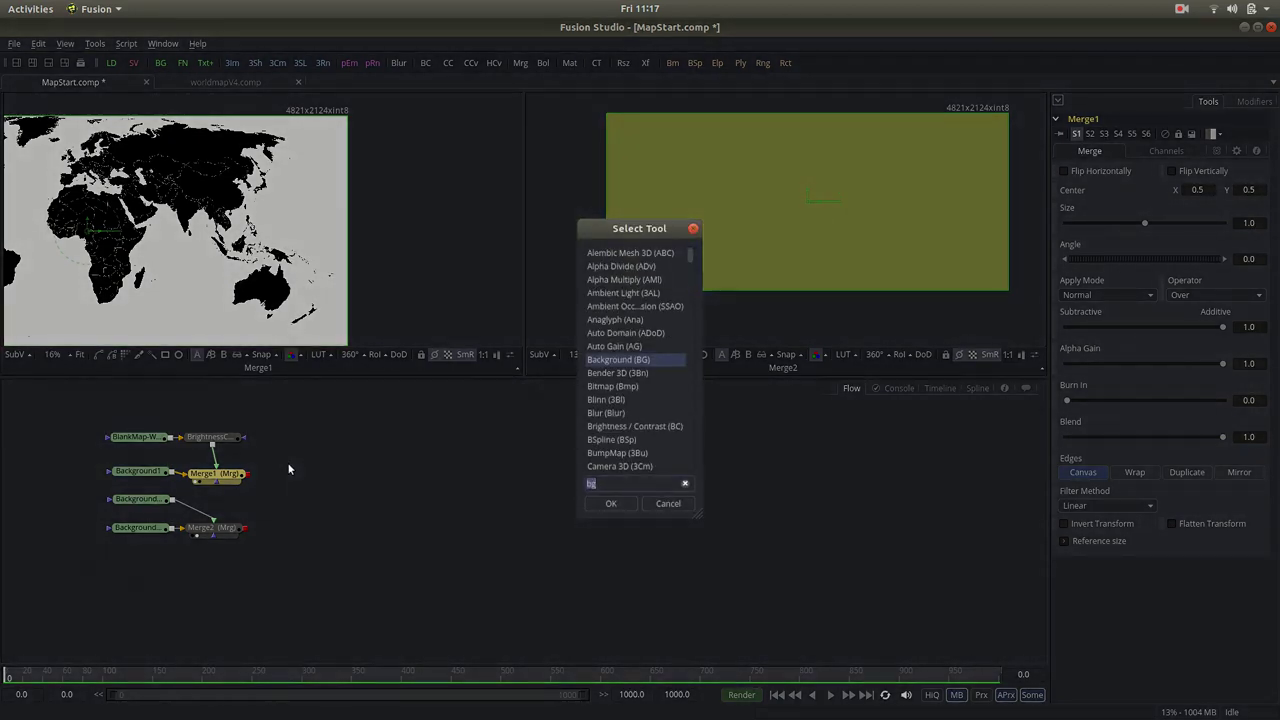
text(bitm)
key(Return)
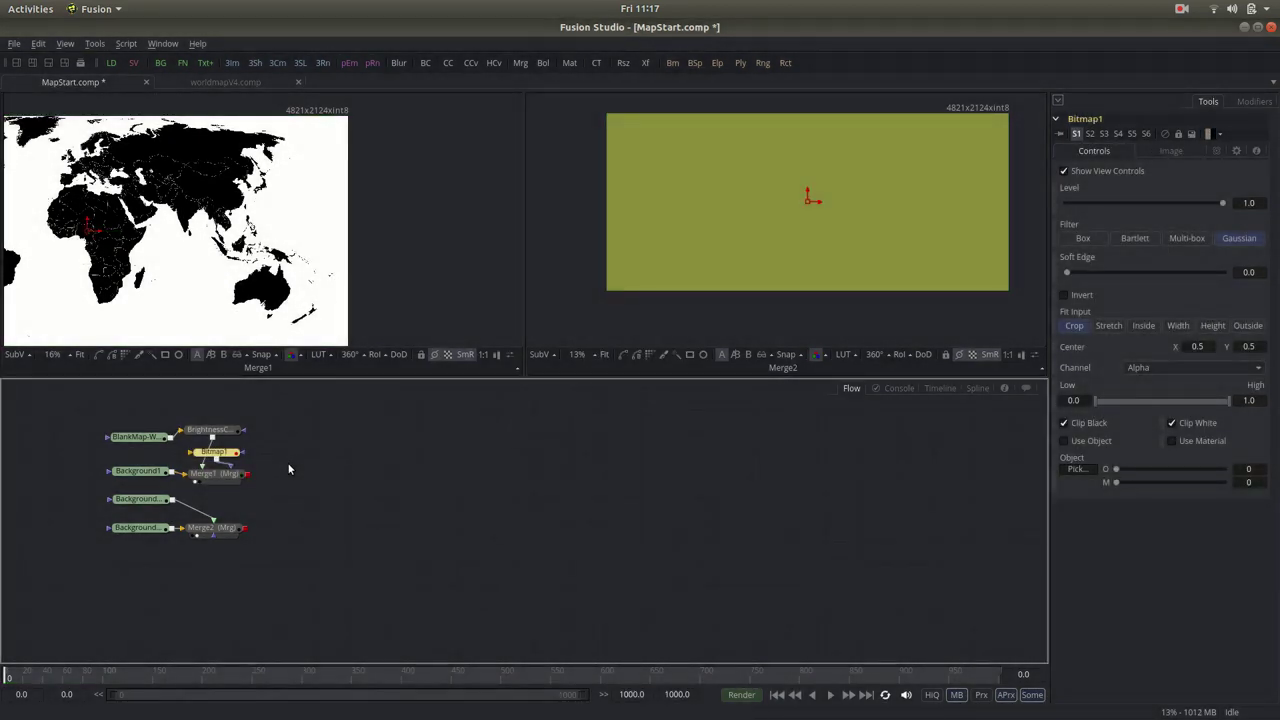
Step: Wire Merge1 into Bitmap1 and Bitmap1 into Merge2, viewing Bitmap1 in viewer 2
drag(231, 455, 372, 465)
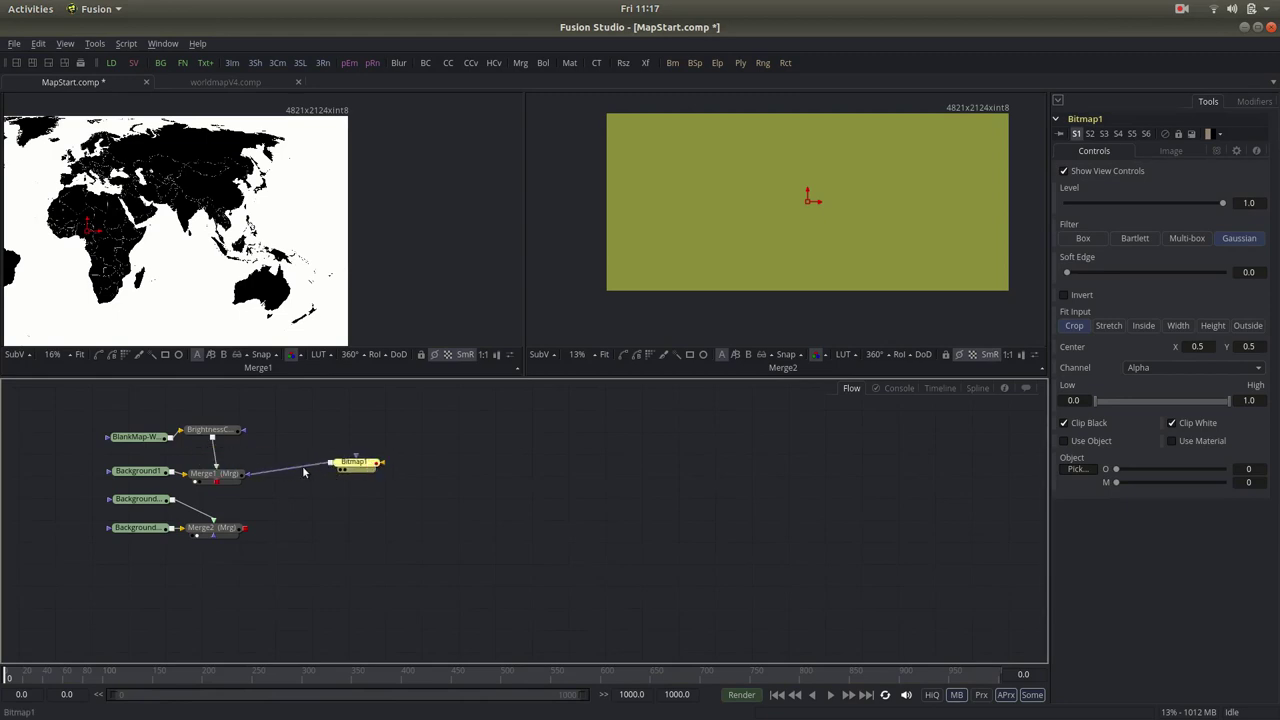
drag(265, 476, 269, 472)
drag(367, 470, 350, 480)
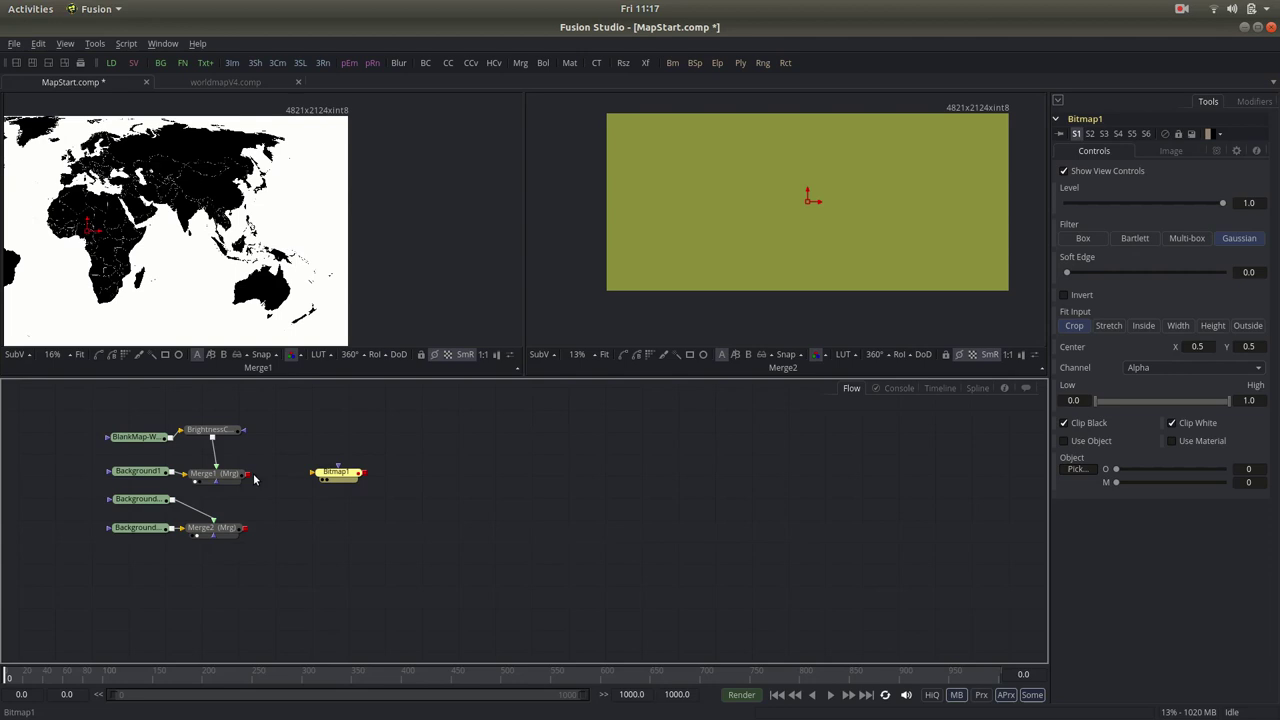
click(276, 480)
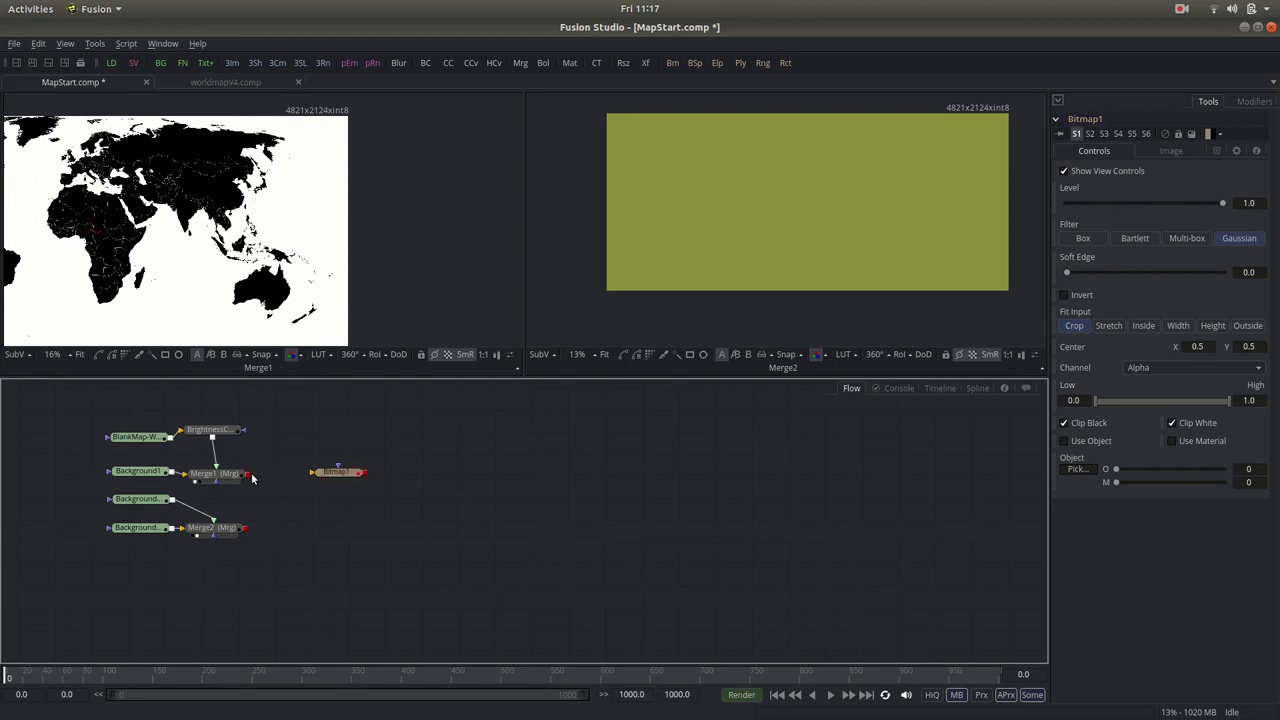
drag(291, 482, 335, 474)
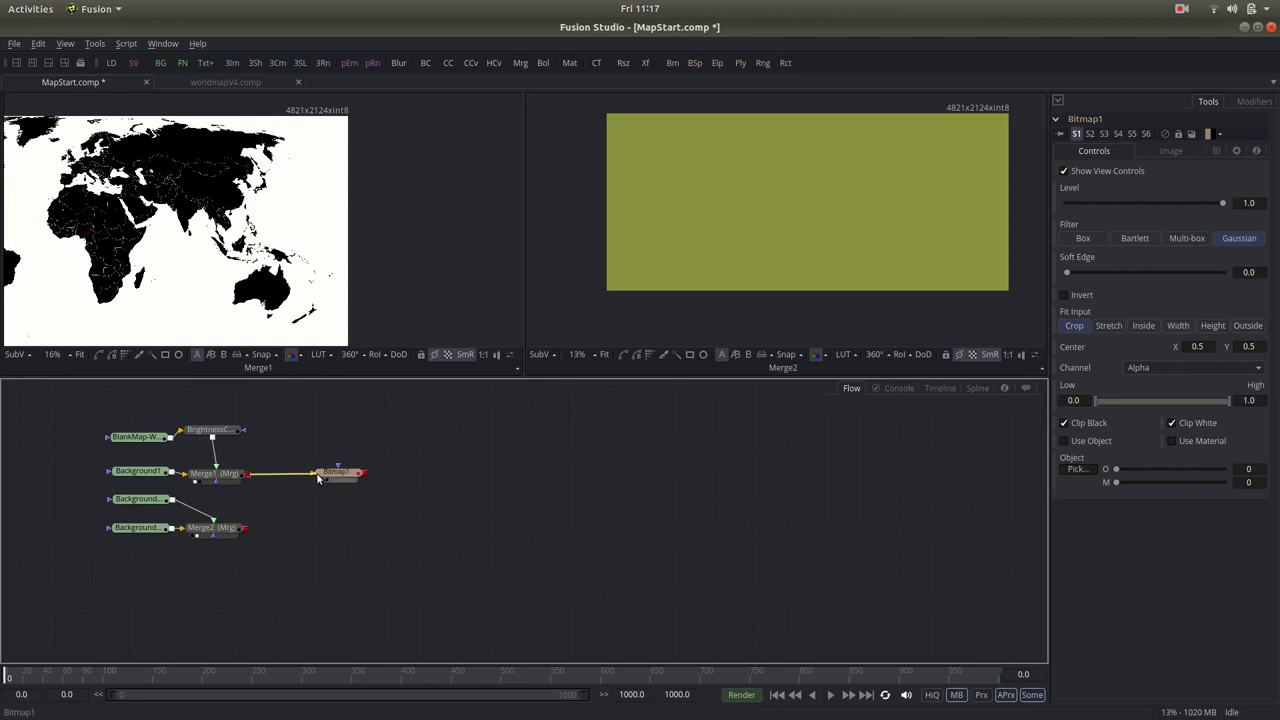
click(347, 477)
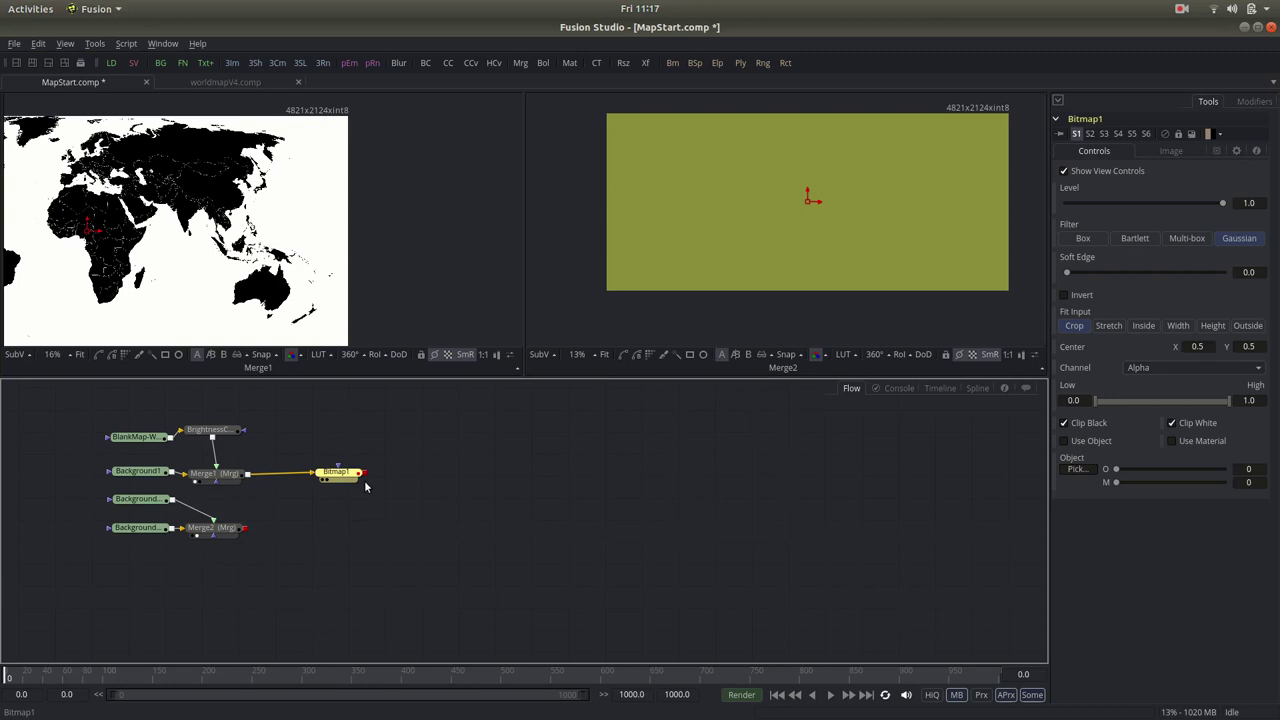
drag(366, 476, 222, 540)
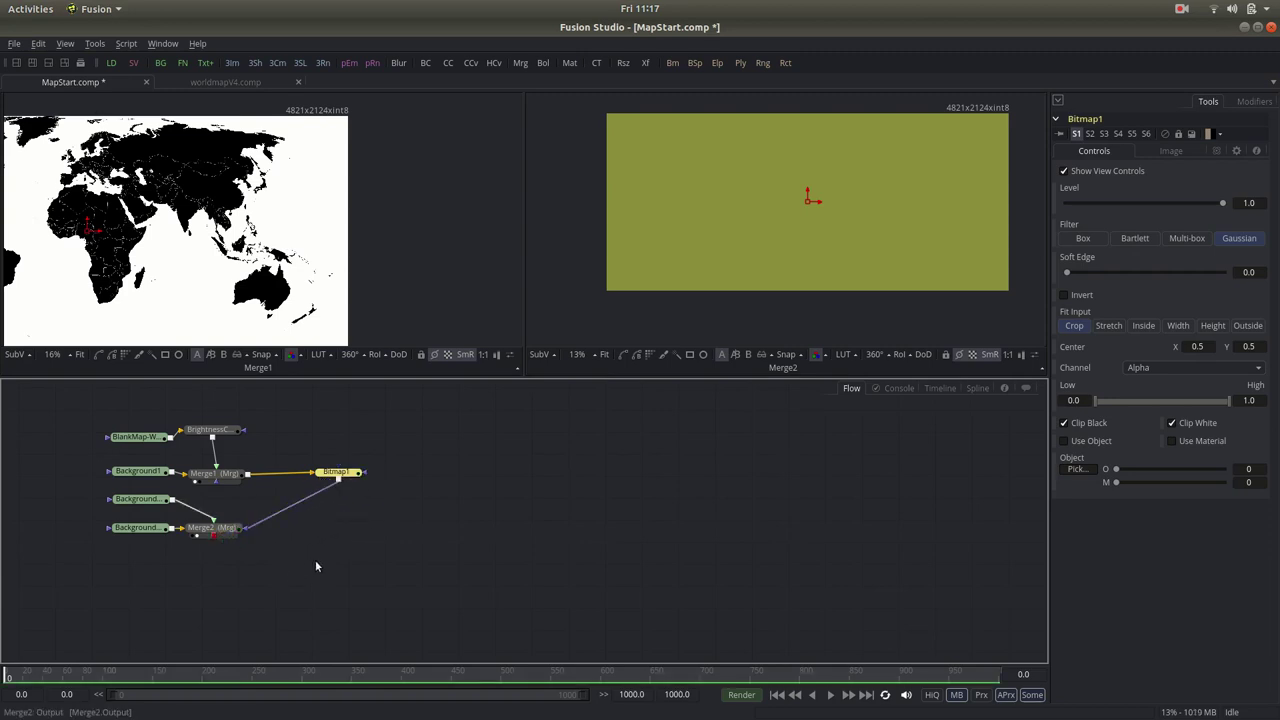
click(217, 533)
click(340, 474)
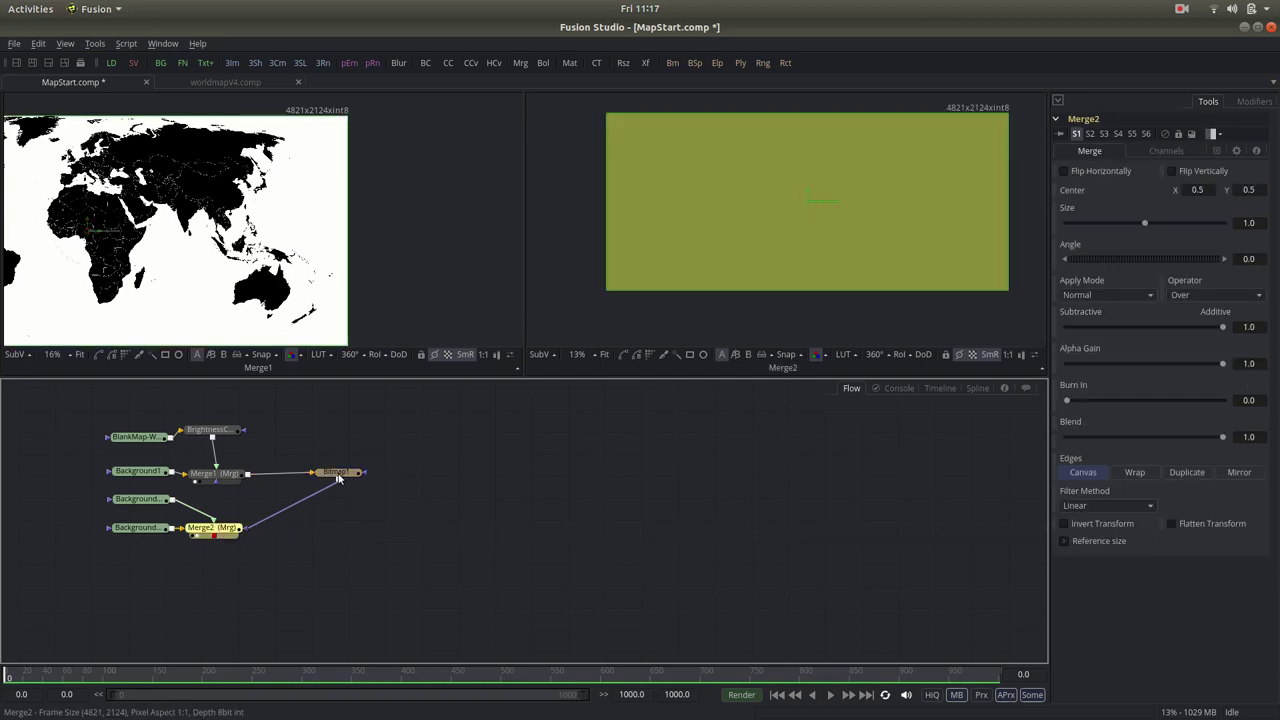
scroll(834, 196, up, 2)
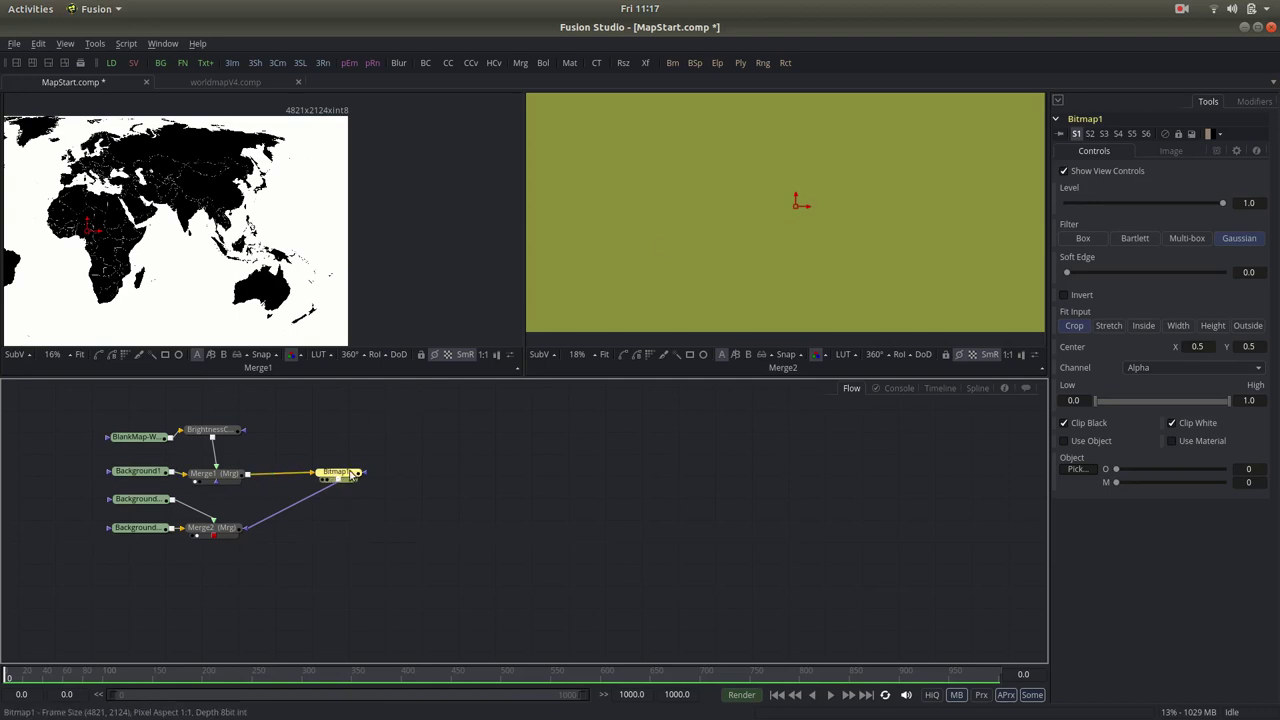
key(2)
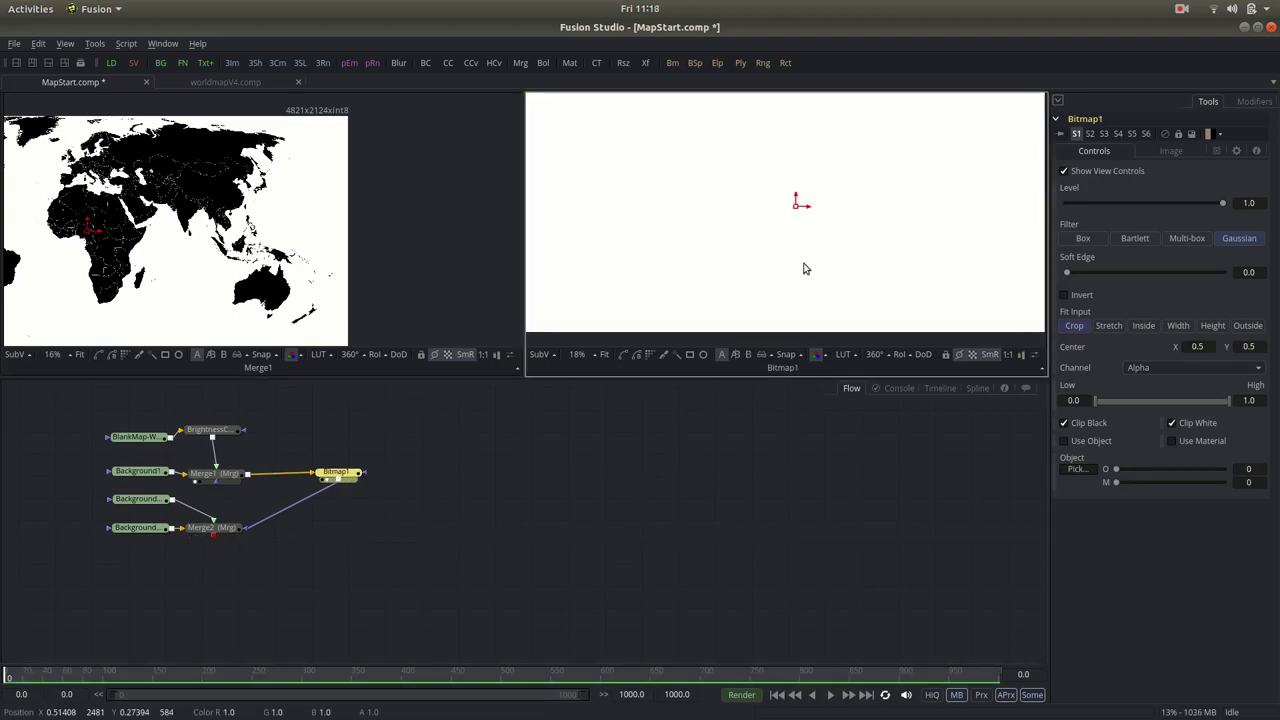
Step: Base Bitmap1 on the Luminance channel instead of Alpha
click(1160, 370)
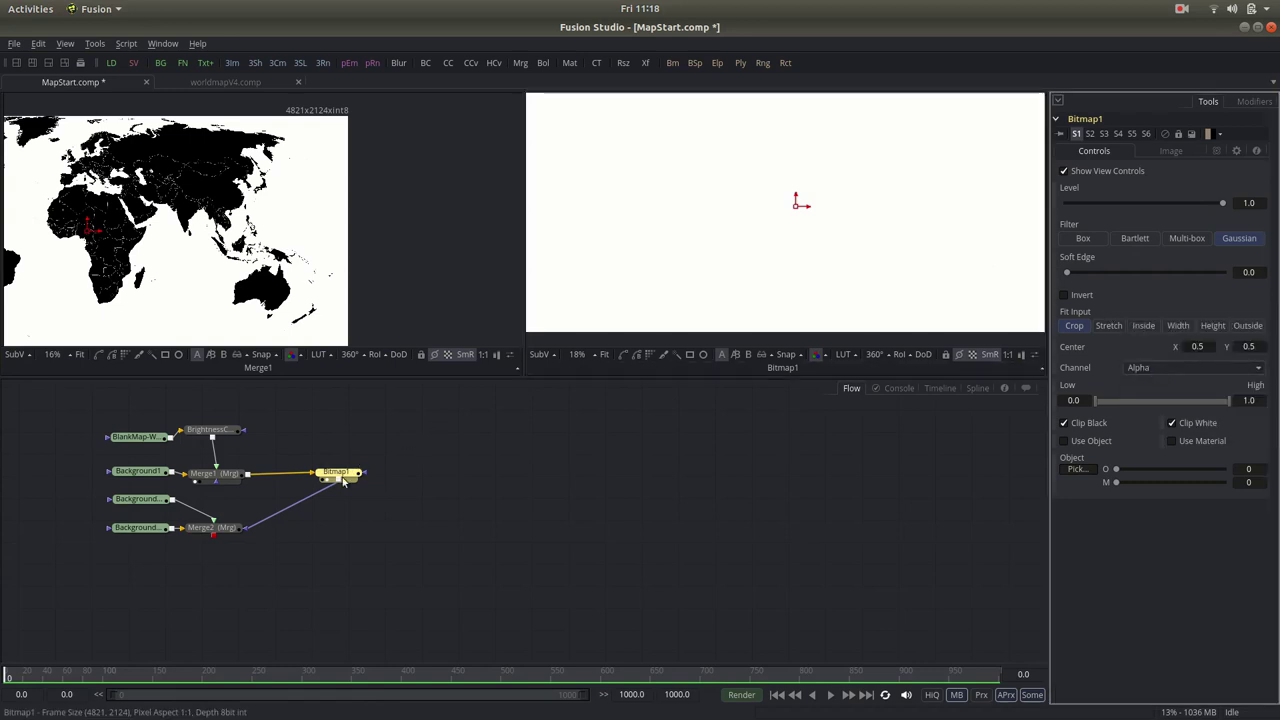
click(1198, 369)
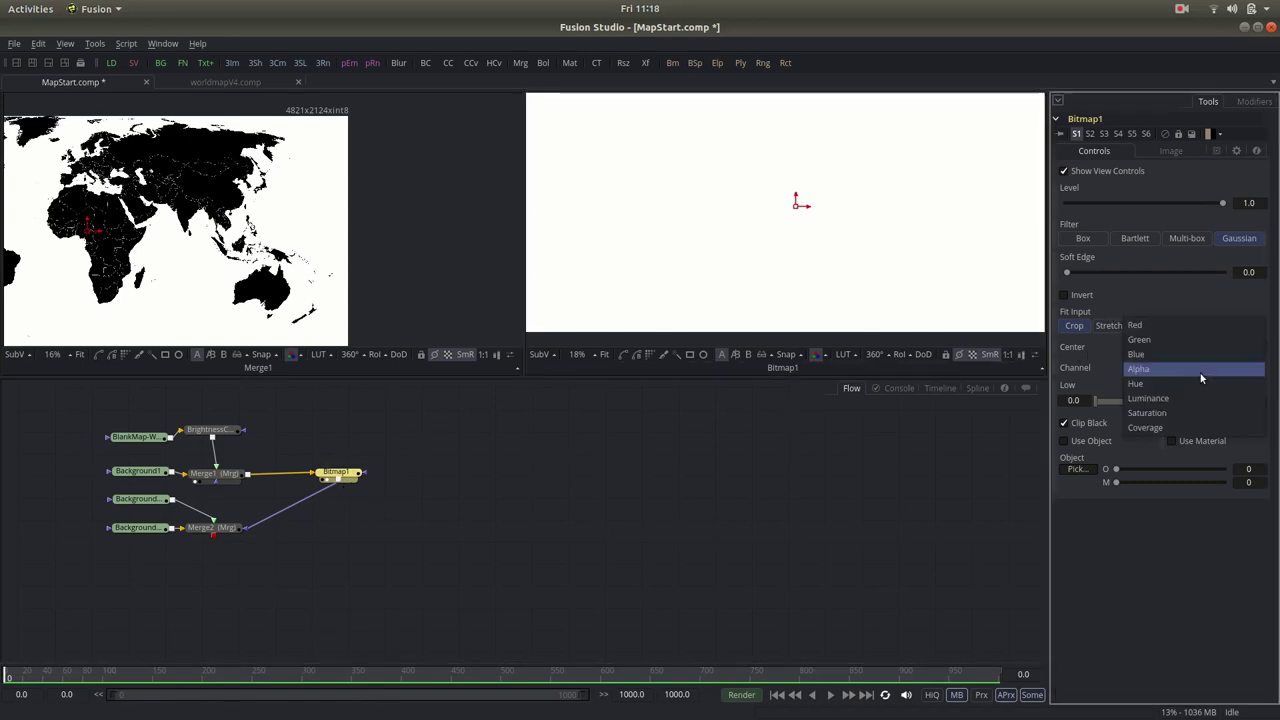
click(1191, 397)
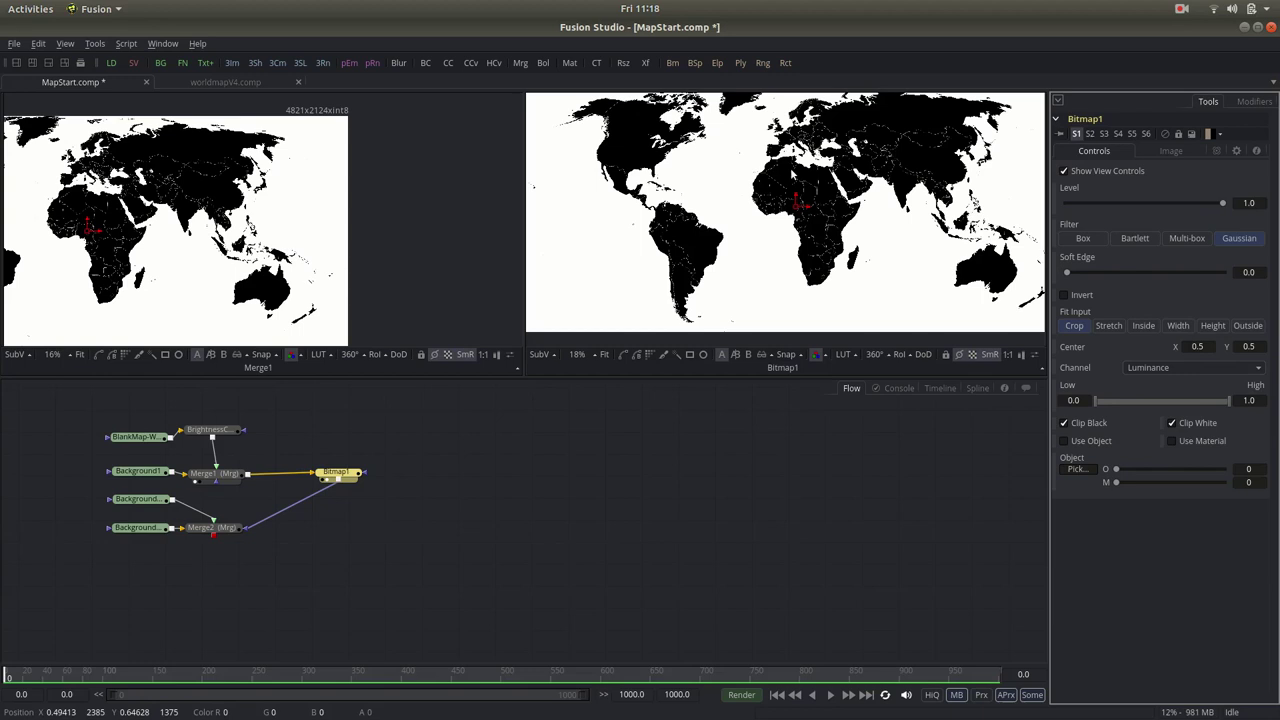
Step: Show Merge2 in the right viewer and tick Invert on Bitmap1
click(220, 529)
drag(222, 531, 851, 257)
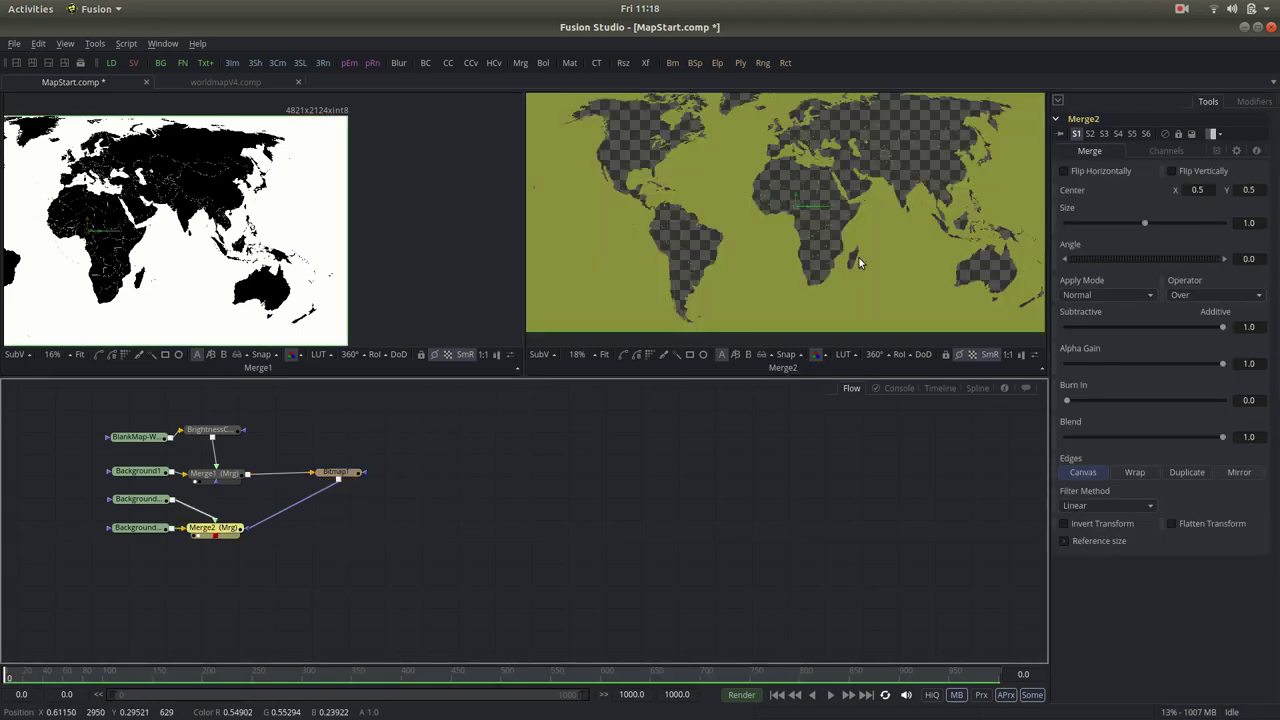
click(336, 472)
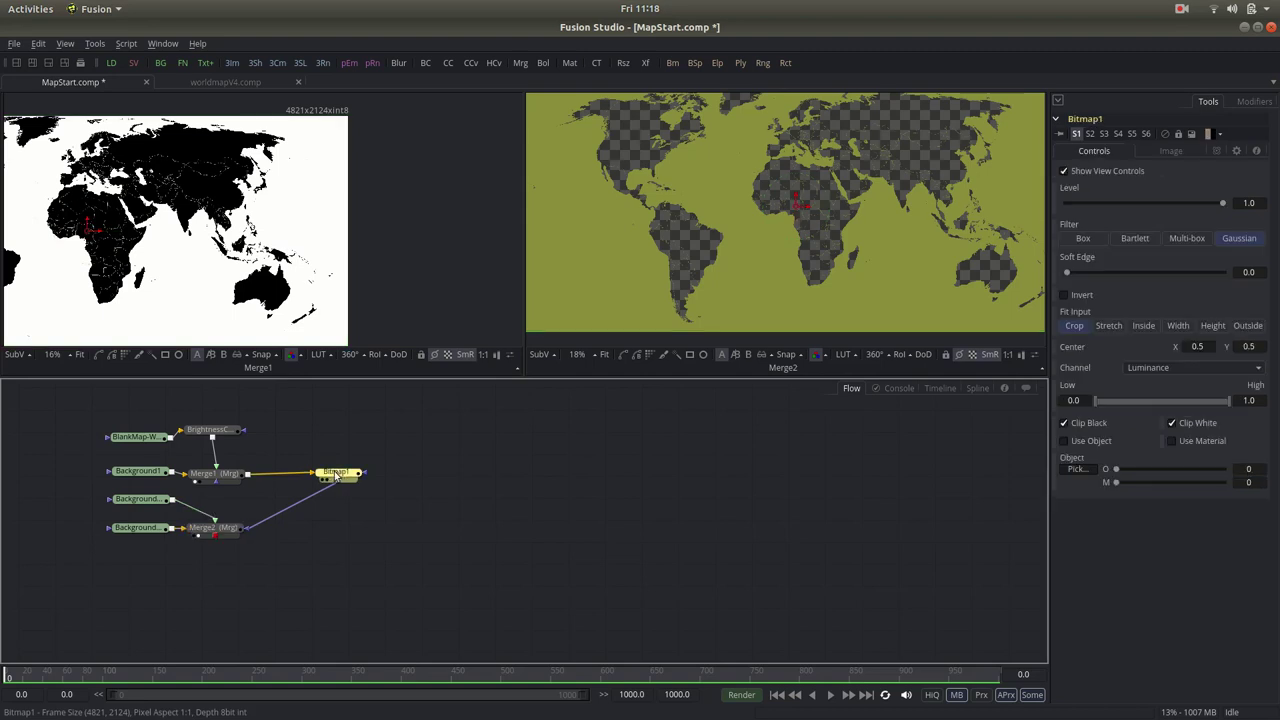
click(1065, 295)
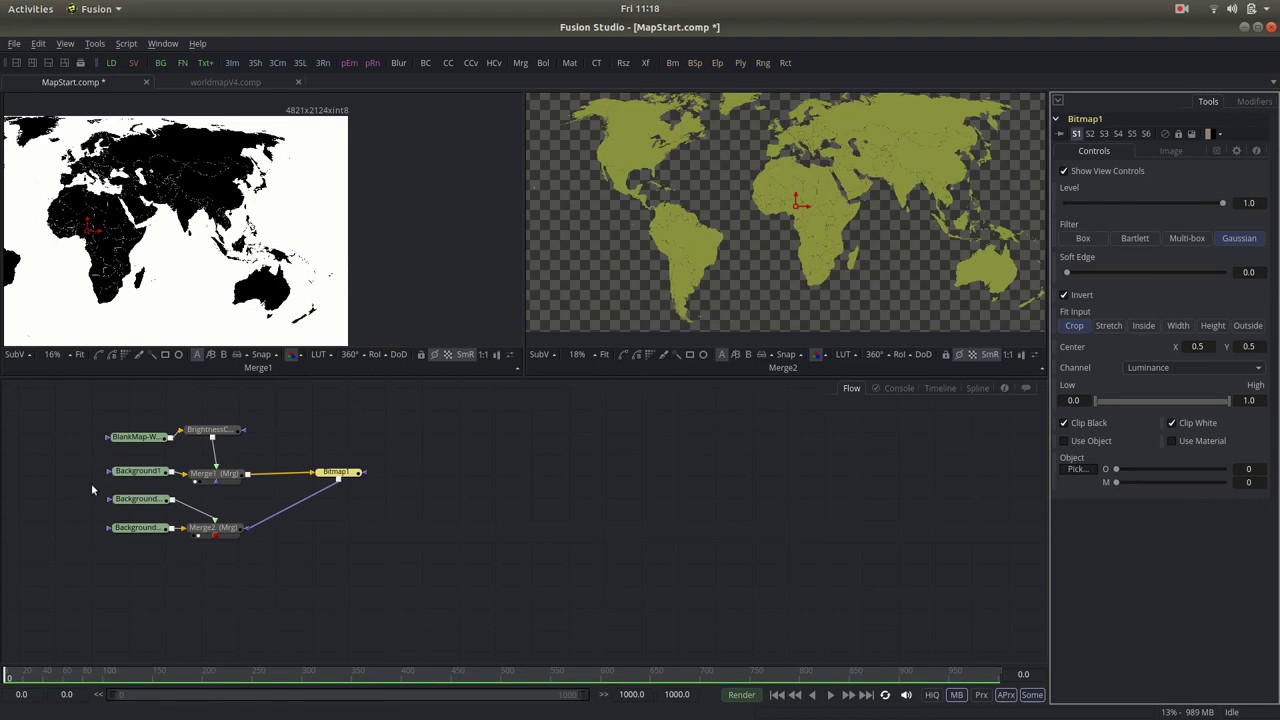
drag(91, 483, 269, 546)
Step: Move Merge2 to the right and Bitmap1 down in the flow
click(269, 546)
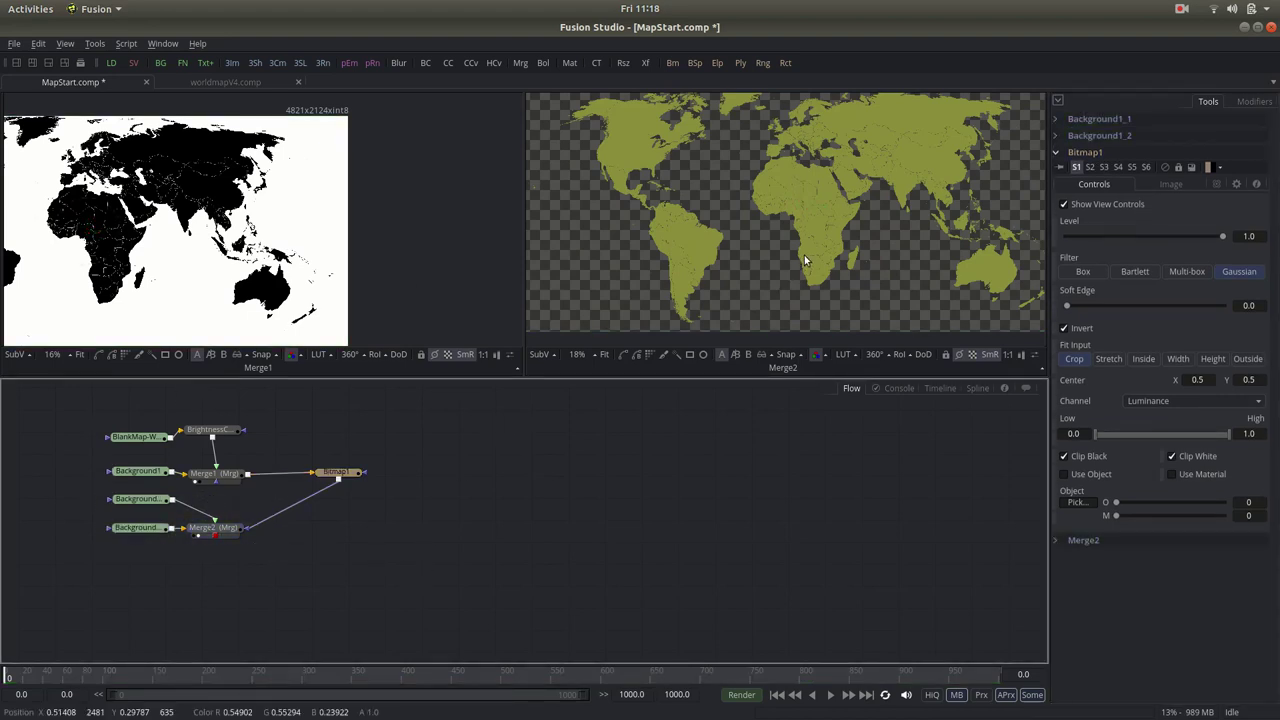
click(138, 437)
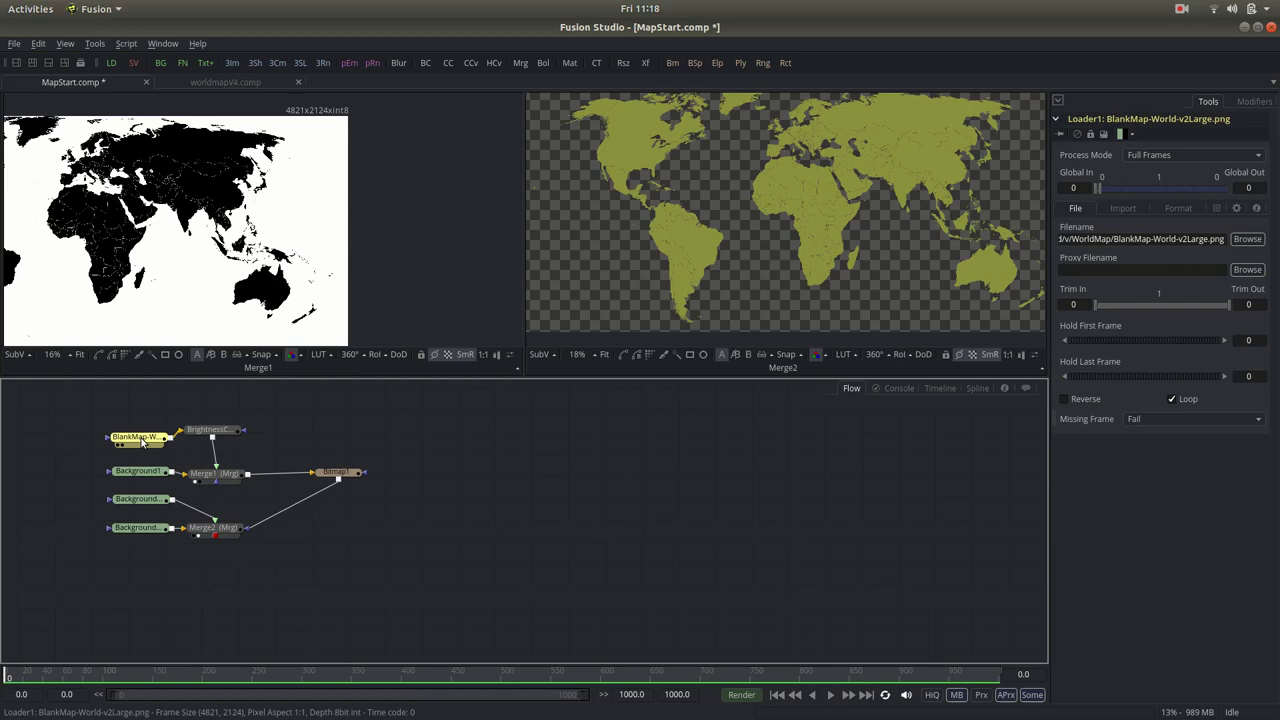
drag(138, 437, 169, 312)
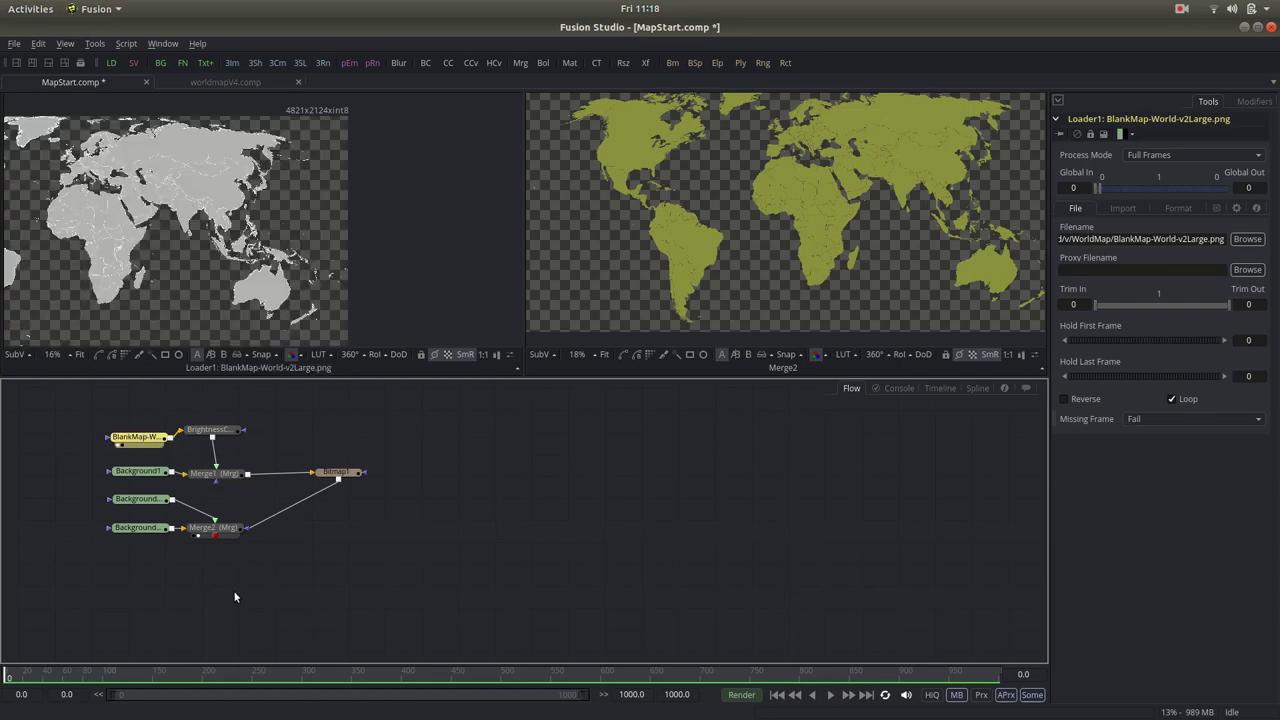
click(236, 532)
drag(241, 537, 674, 310)
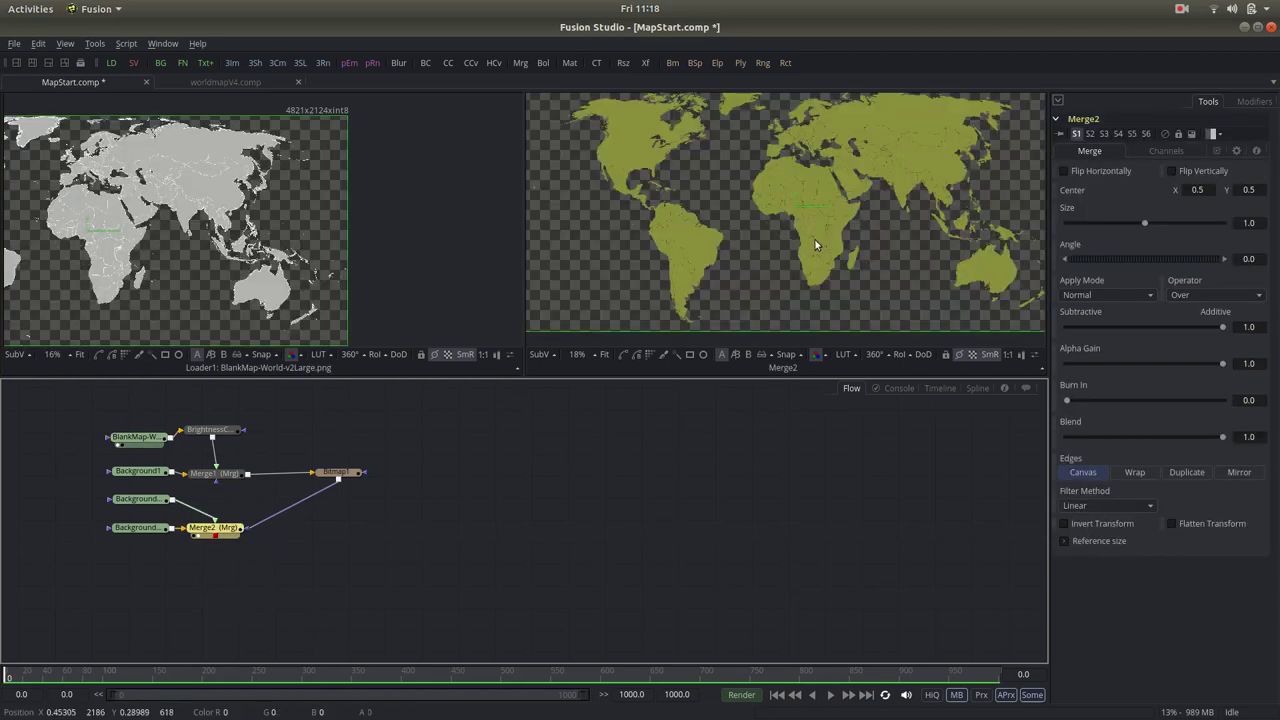
scroll(811, 195, up, 5)
scroll(811, 195, up, 2)
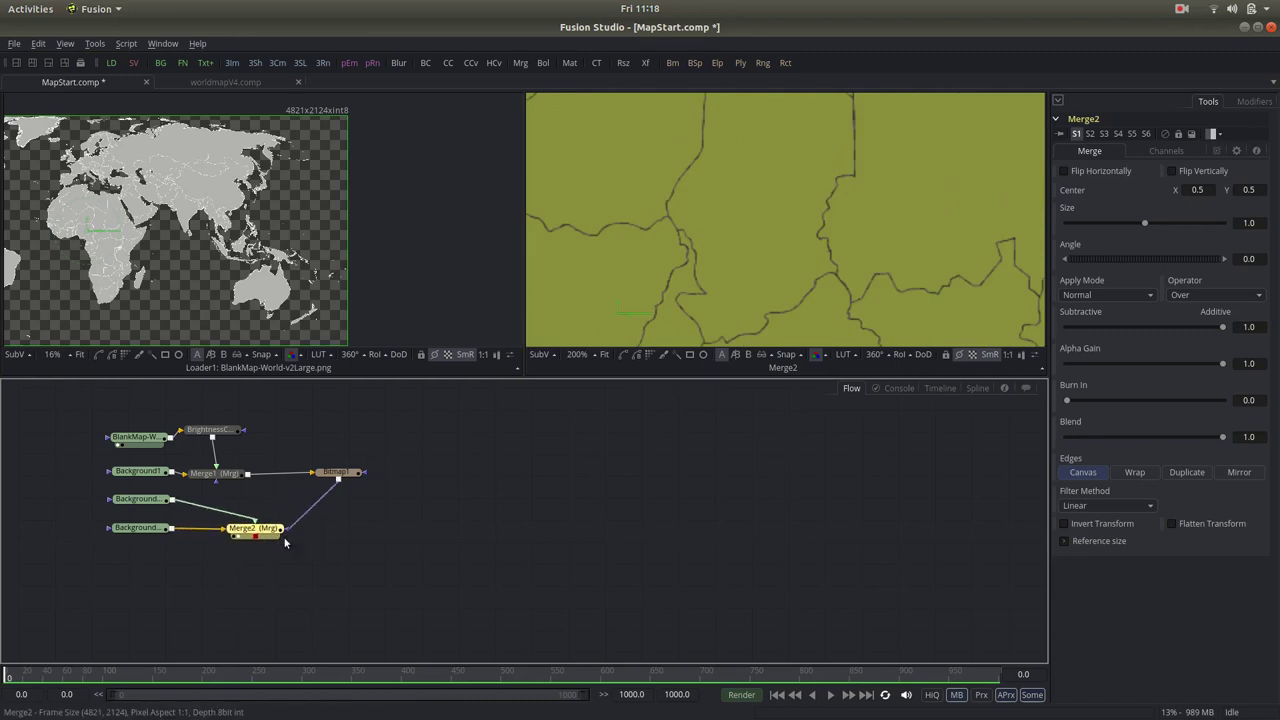
drag(214, 528, 328, 537)
mouse_move(352, 471)
mouse_down()
mouse_move(347, 489)
mouse_move(349, 477)
mouse_up()
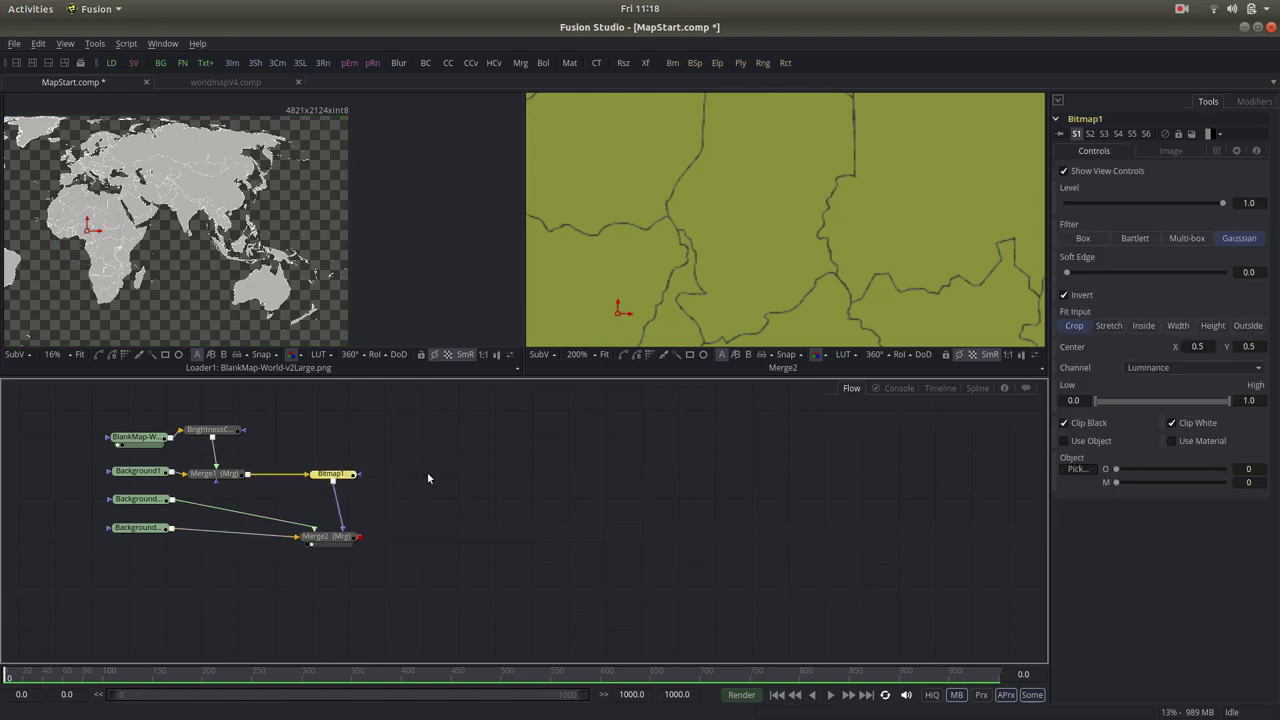
Step: Line up all tools to the grid and separate the overlapping Background nodes
drag(70, 419, 401, 595)
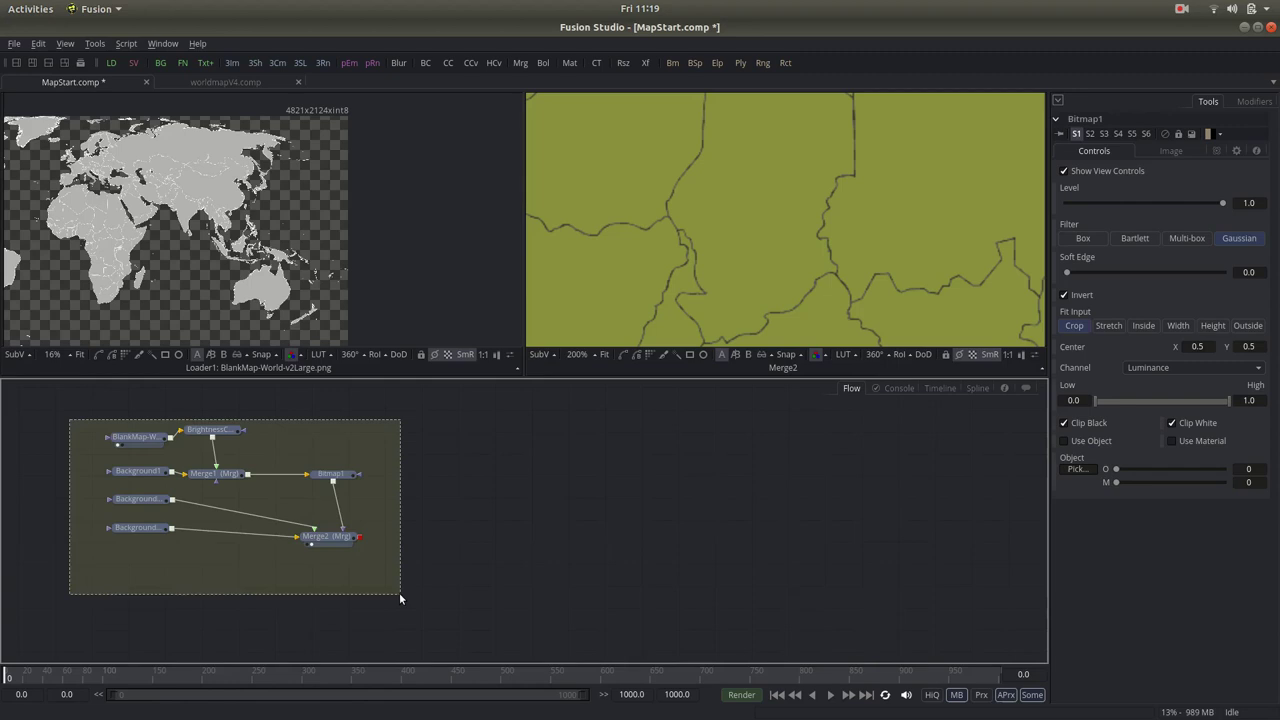
right_click(485, 507)
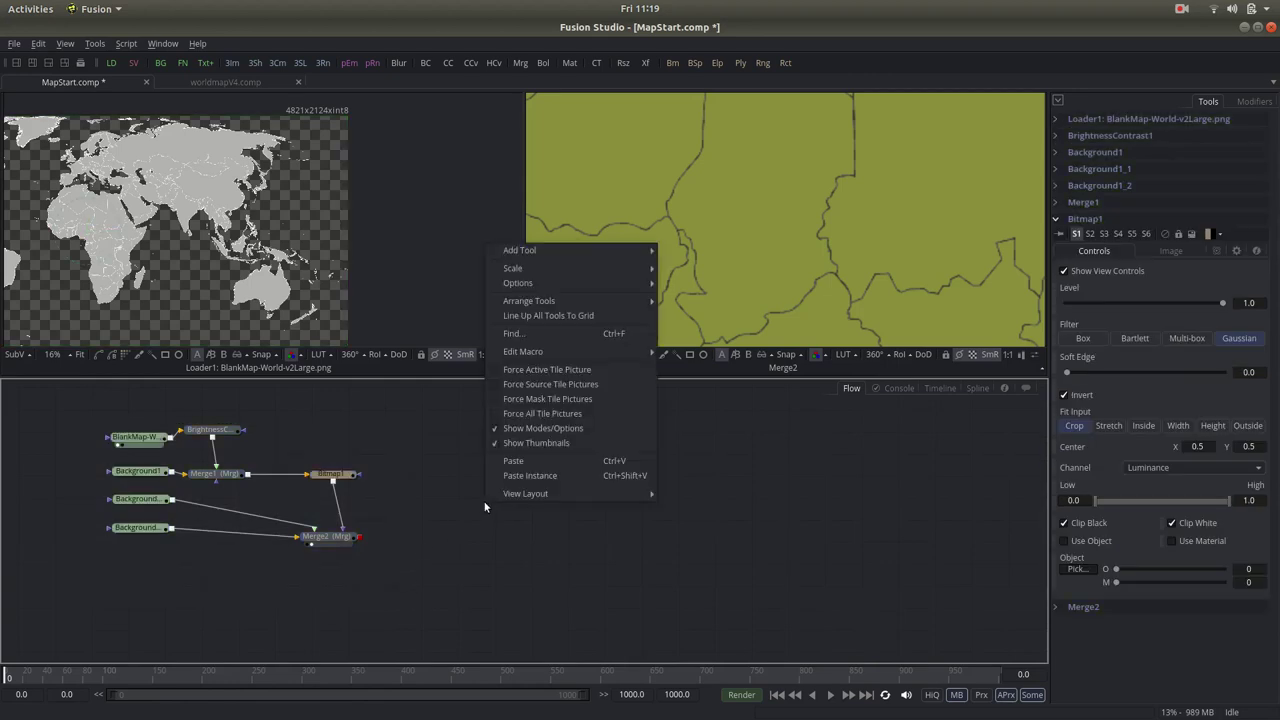
click(576, 316)
click(108, 516)
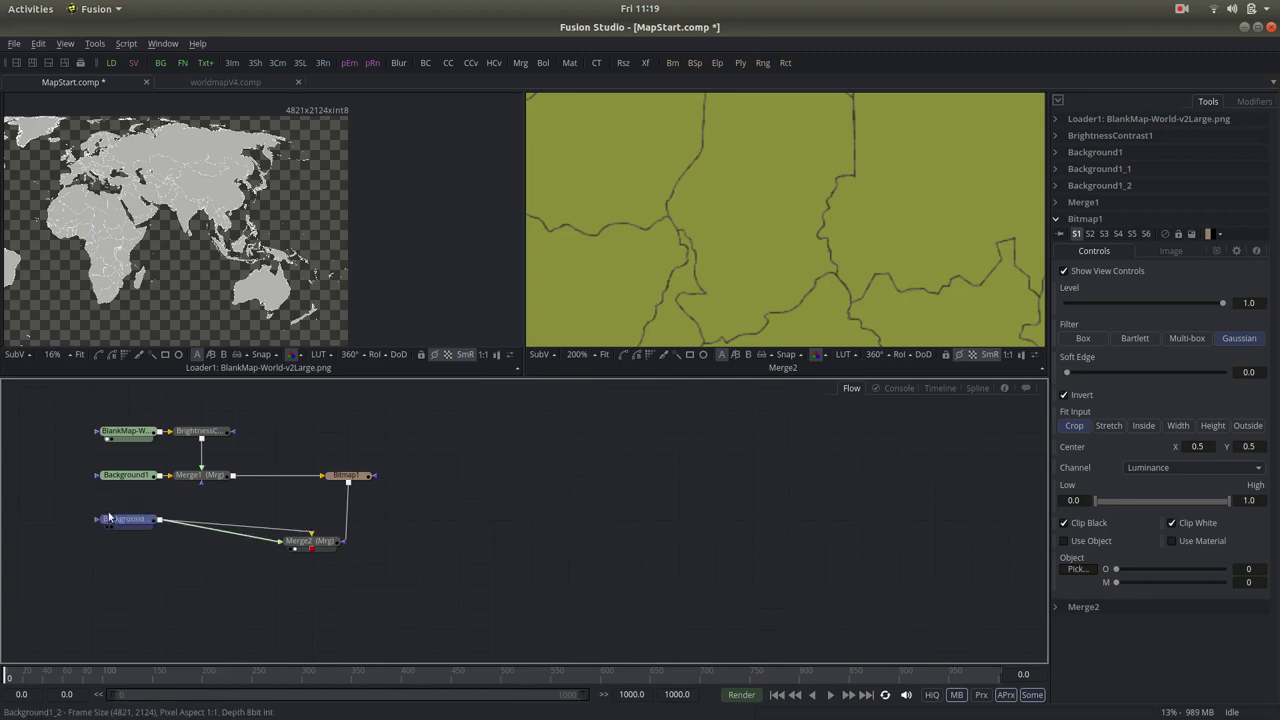
mouse_move(108, 516)
mouse_down()
mouse_move(108, 497)
mouse_move(108, 551)
mouse_move(146, 551)
mouse_up()
drag(139, 502, 139, 524)
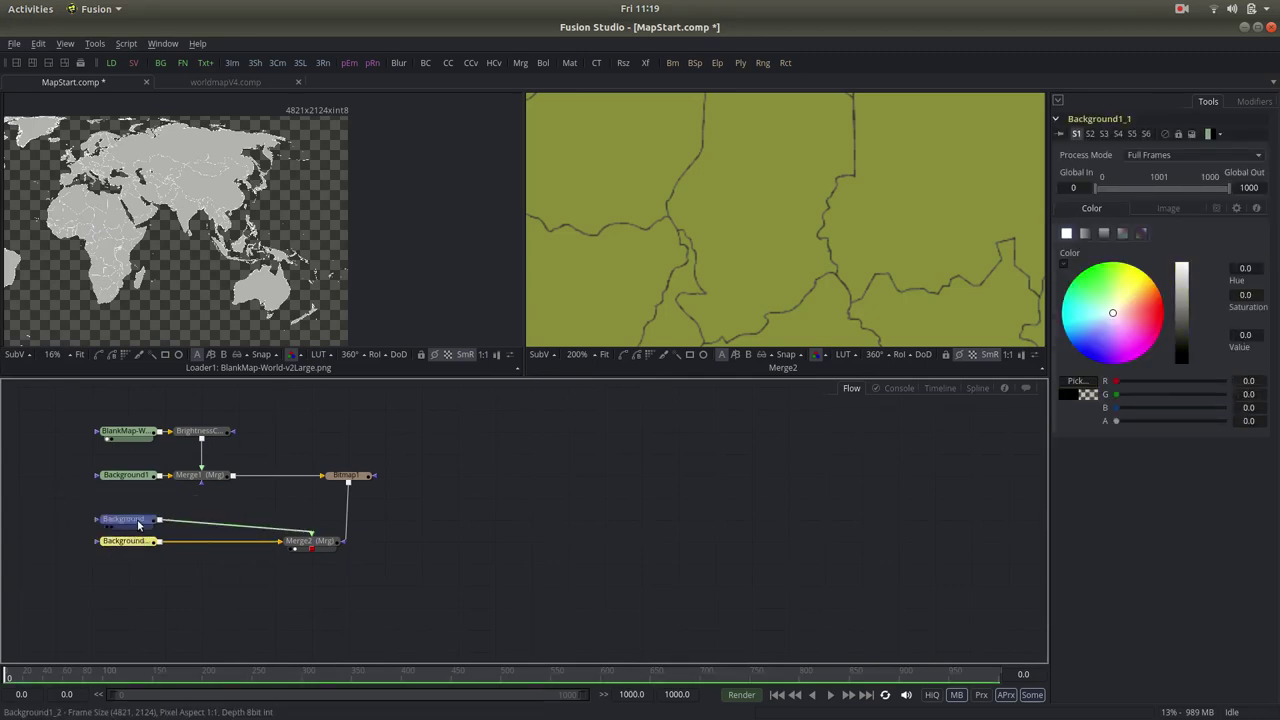
click(139, 524)
drag(362, 484, 326, 484)
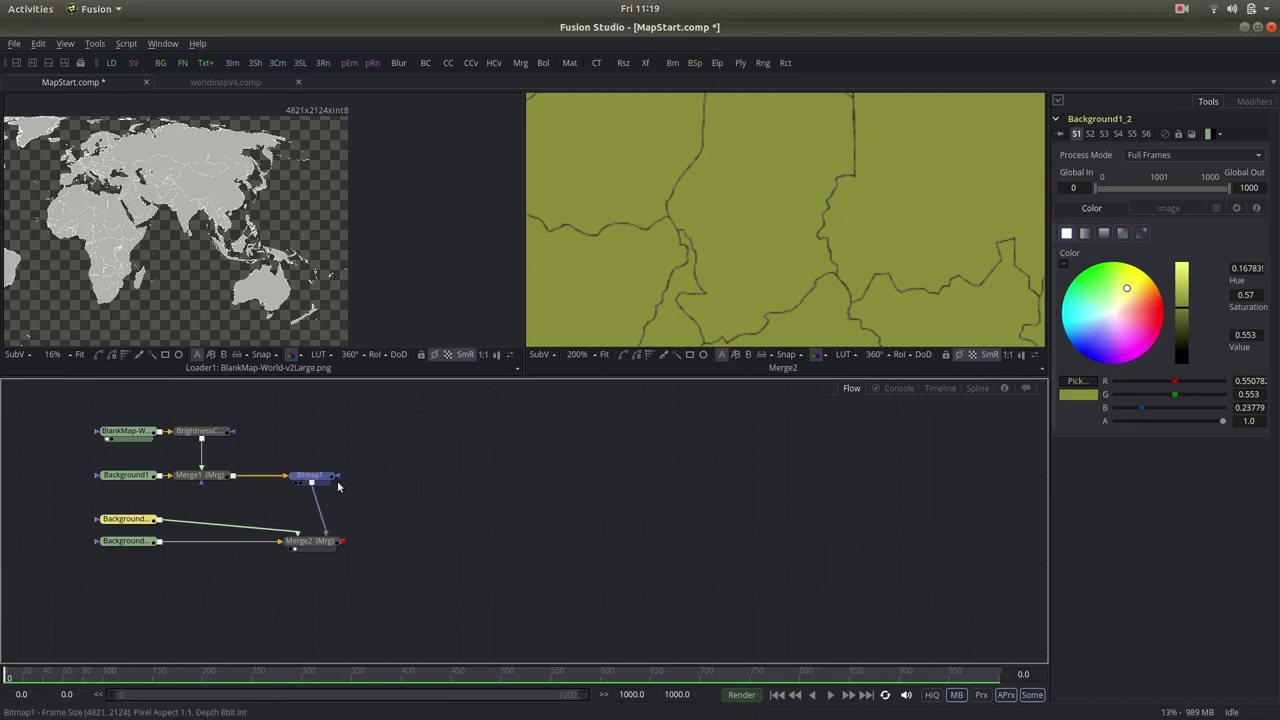
click(326, 540)
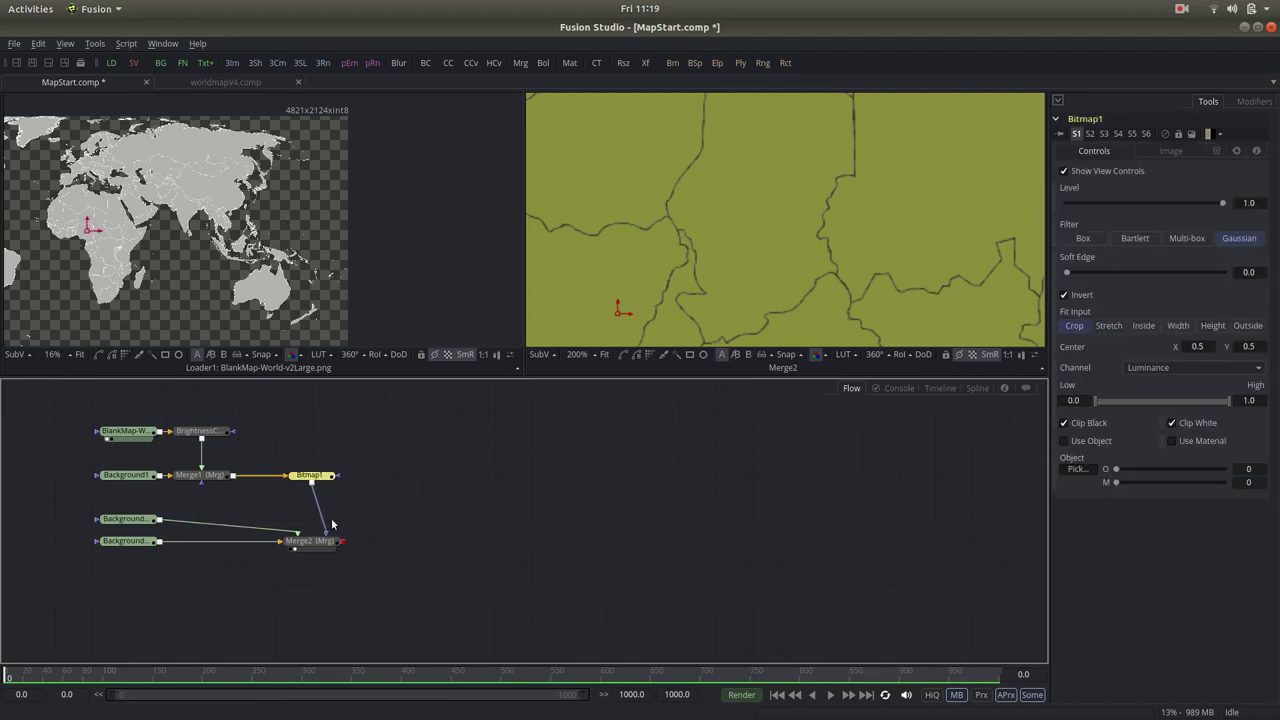
Step: Add an Image Plane 3D fed by Merge2, framed in the right viewer
click(522, 560)
key(ctrl+space)
text(im)
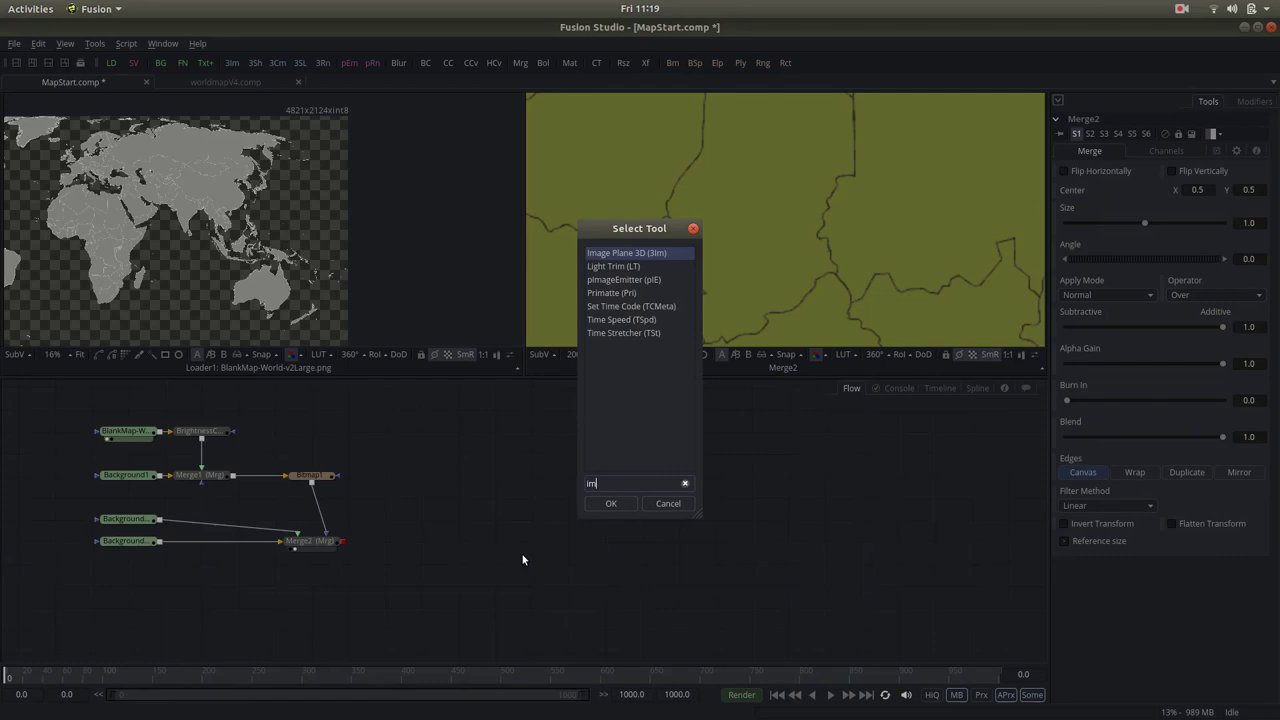
text(ag)
key(Return)
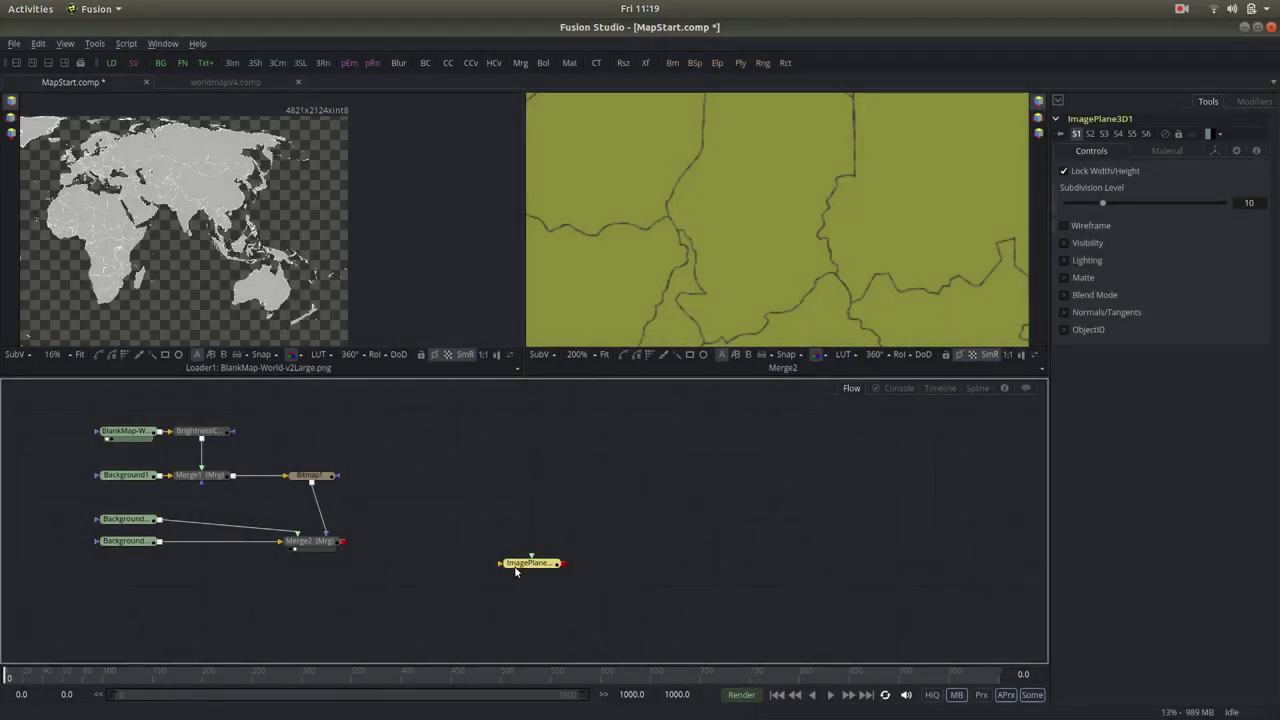
drag(343, 541, 515, 563)
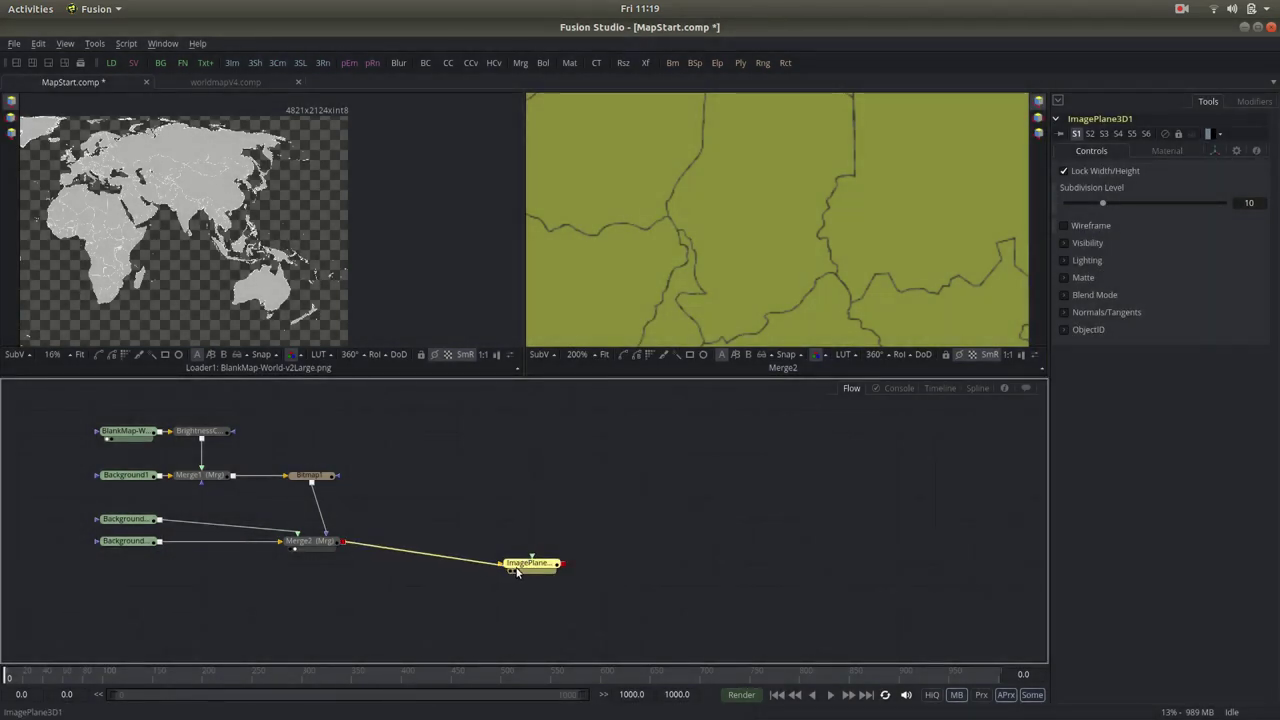
key(2)
key(f)
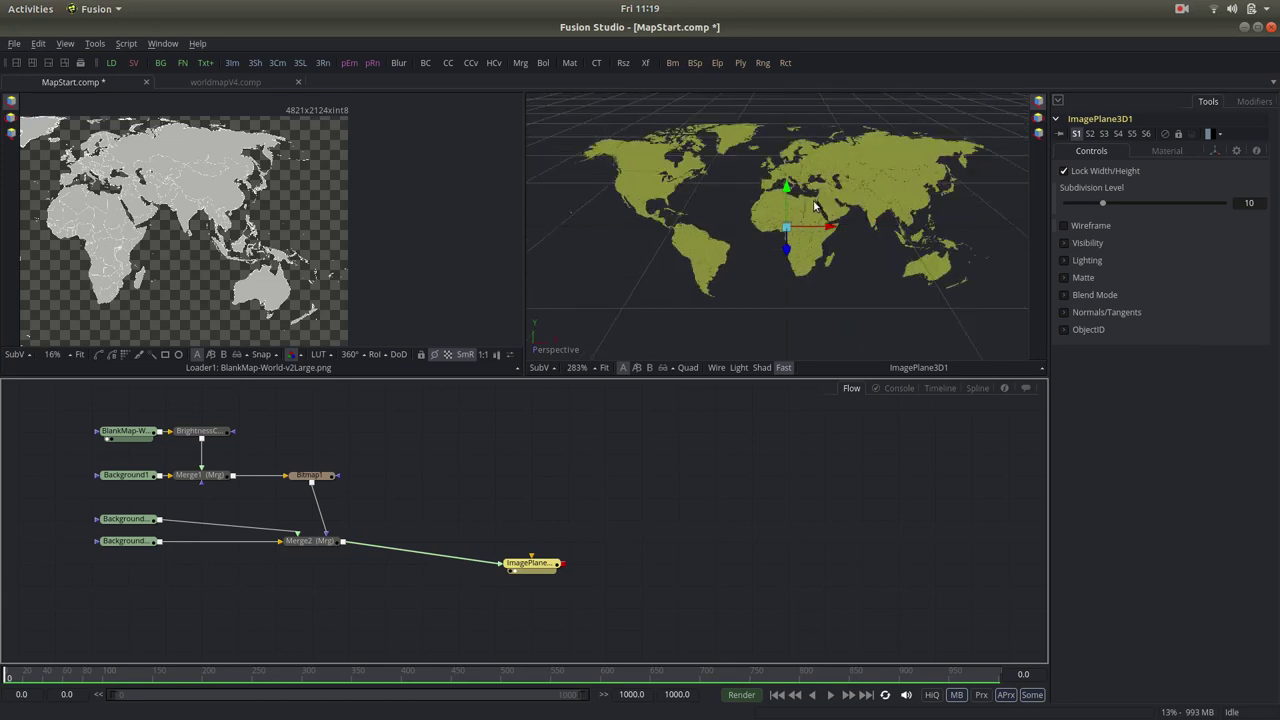
mouse_move(521, 573)
mouse_down()
mouse_move(521, 551)
mouse_move(483, 548)
mouse_up()
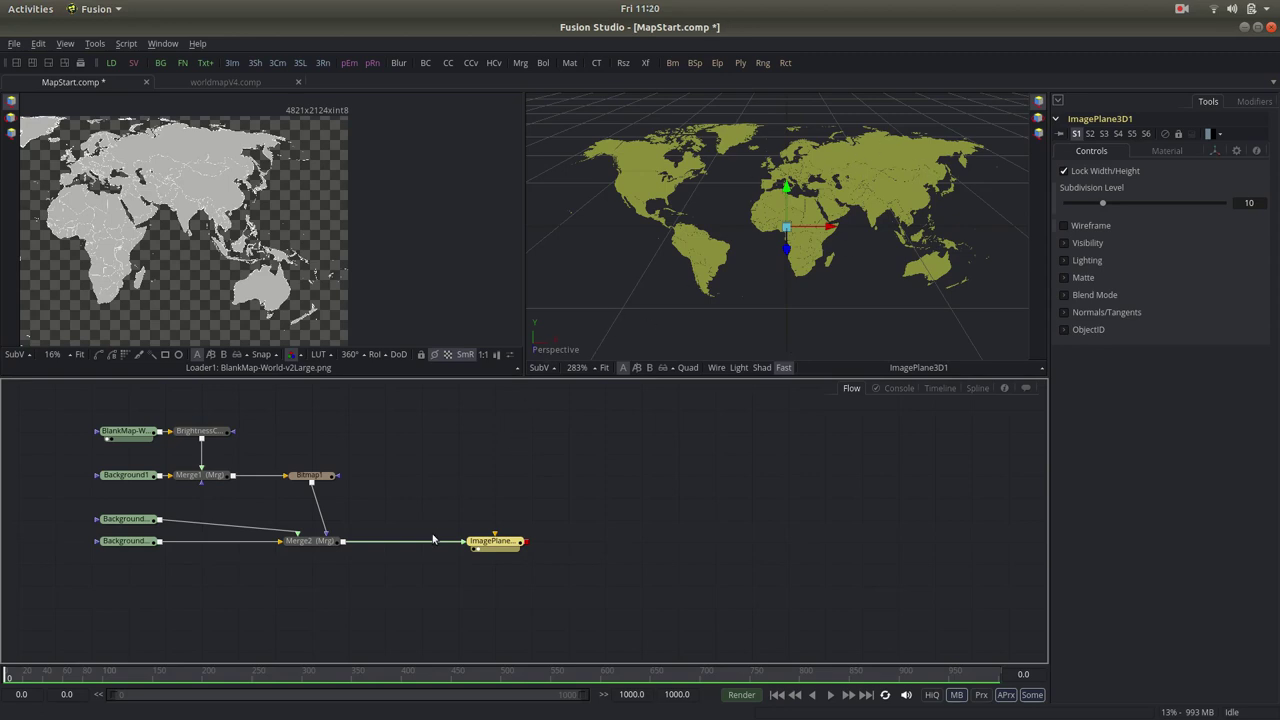
click(205, 615)
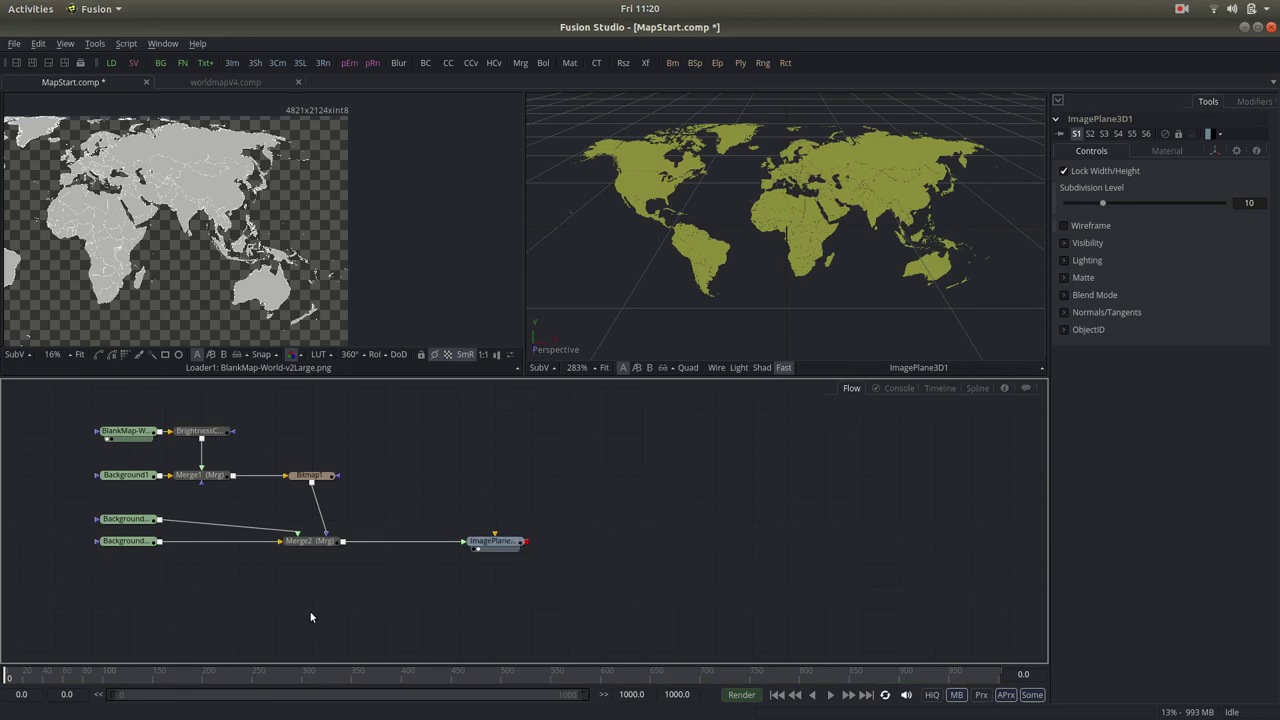
scroll(326, 600, down, 2)
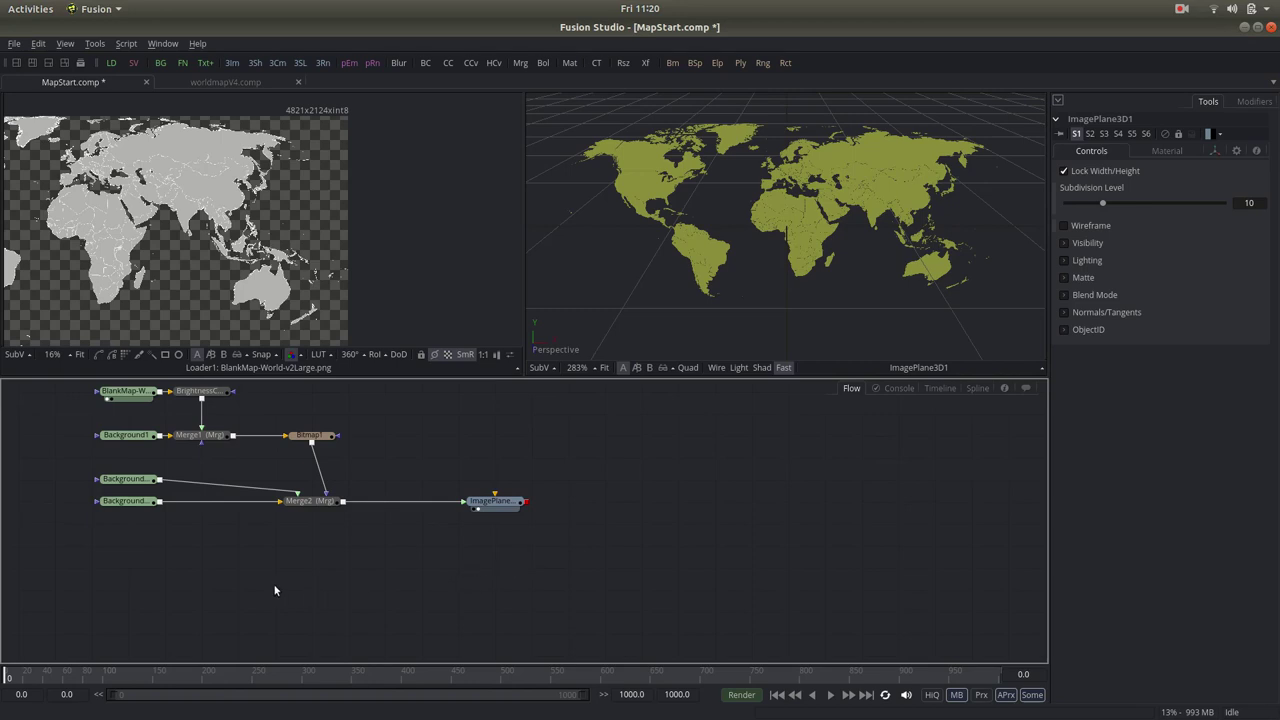
Step: Add a new Background2 node coloured dark blue
key(ctrl+space)
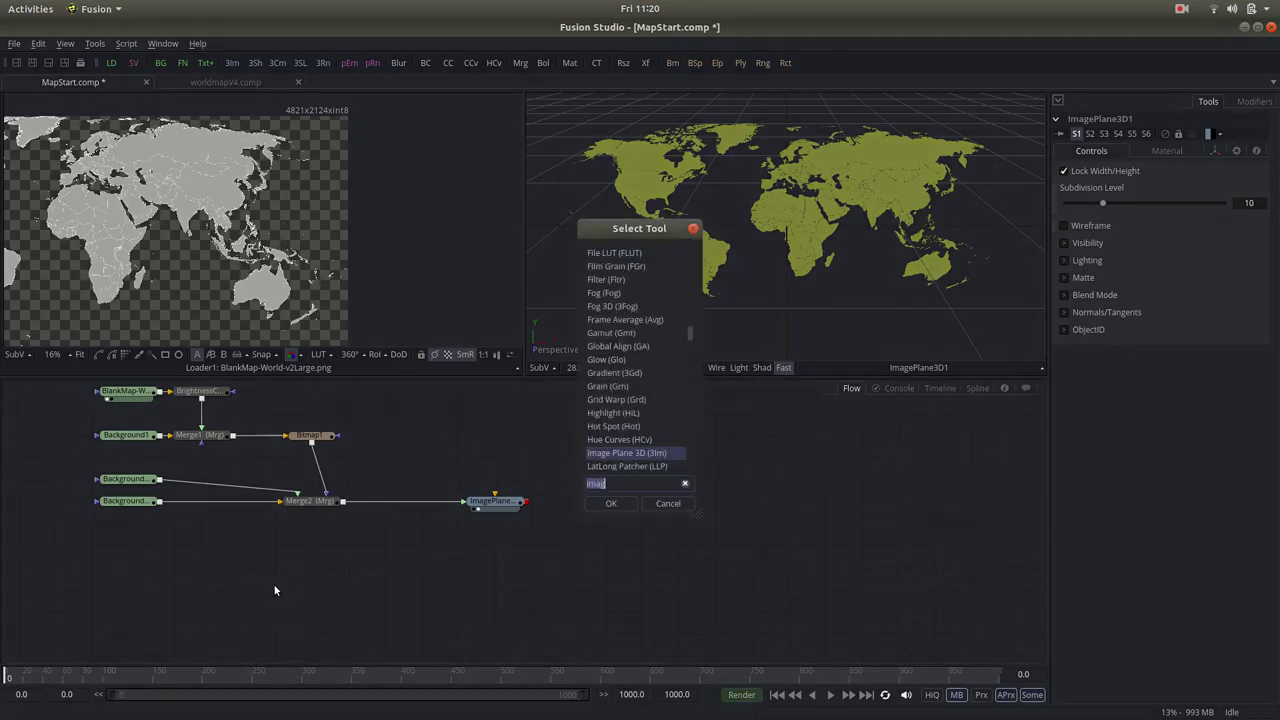
text(bg)
key(Return)
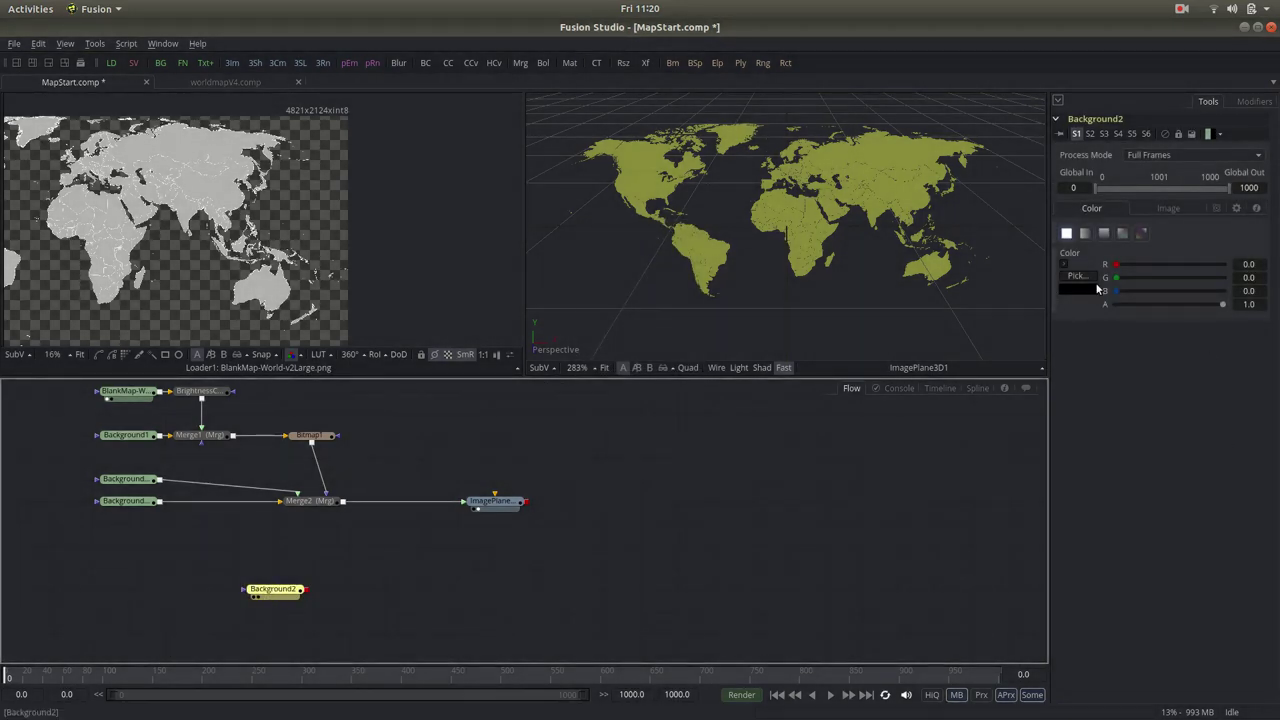
click(1063, 265)
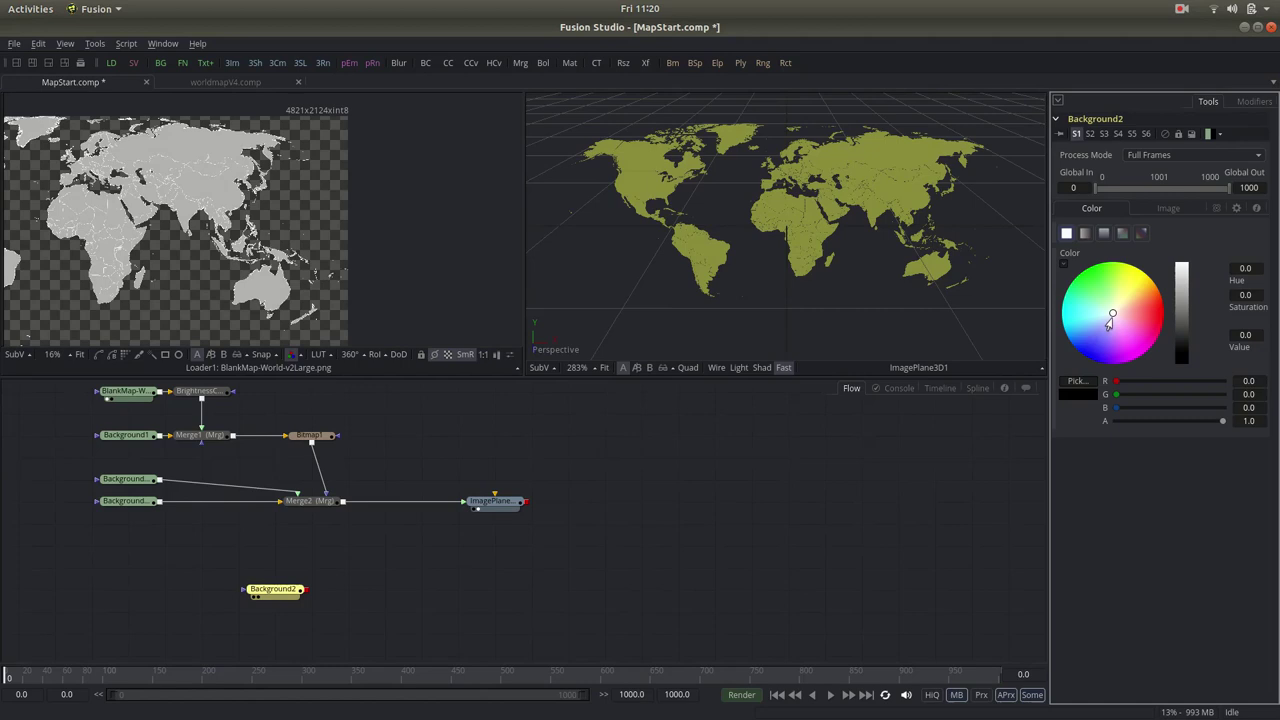
drag(1108, 323, 1094, 345)
click(1178, 304)
drag(1178, 304, 1178, 318)
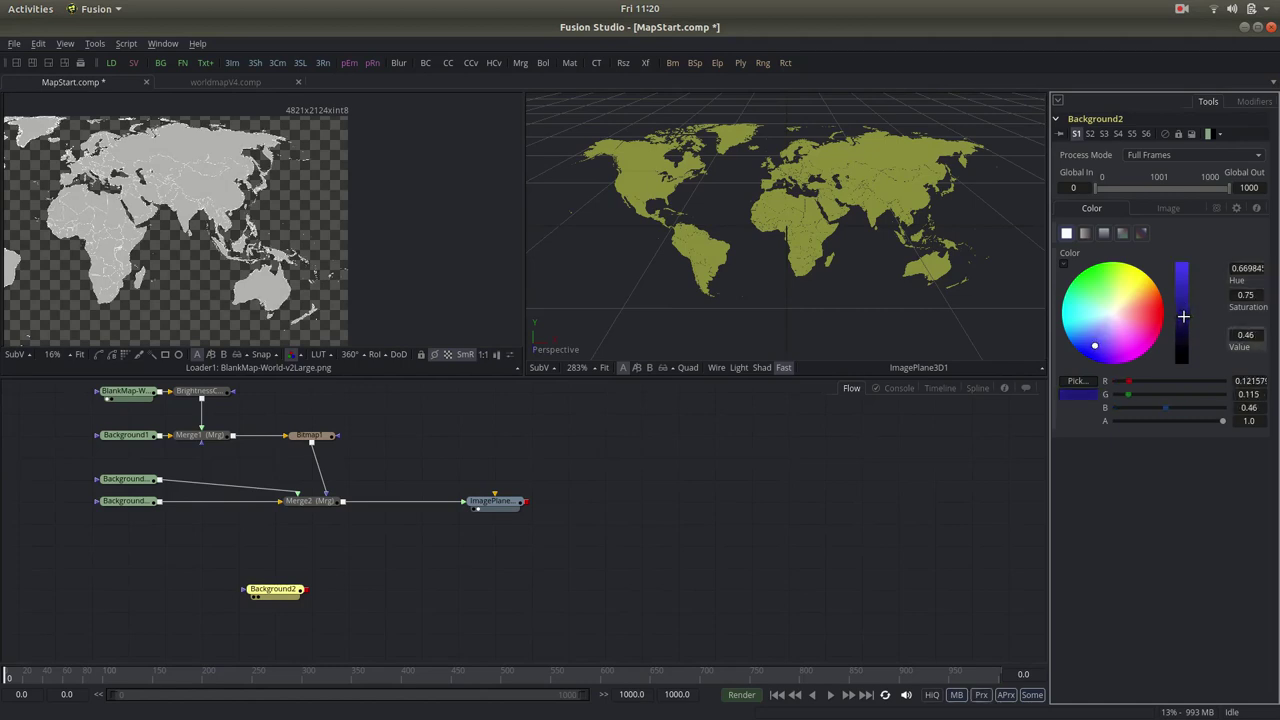
click(355, 557)
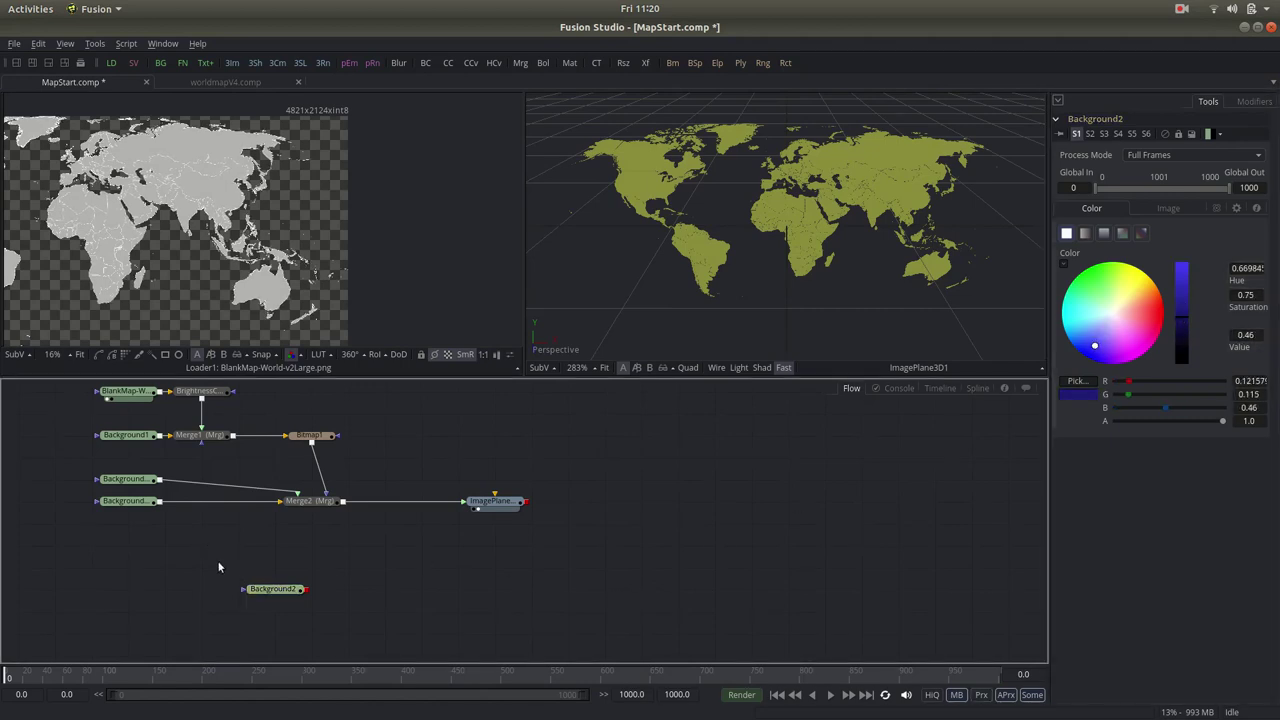
click(275, 589)
Step: Add a second Image Plane 3D after Background2 and select it
key(ctrl+space)
text(bgimga)
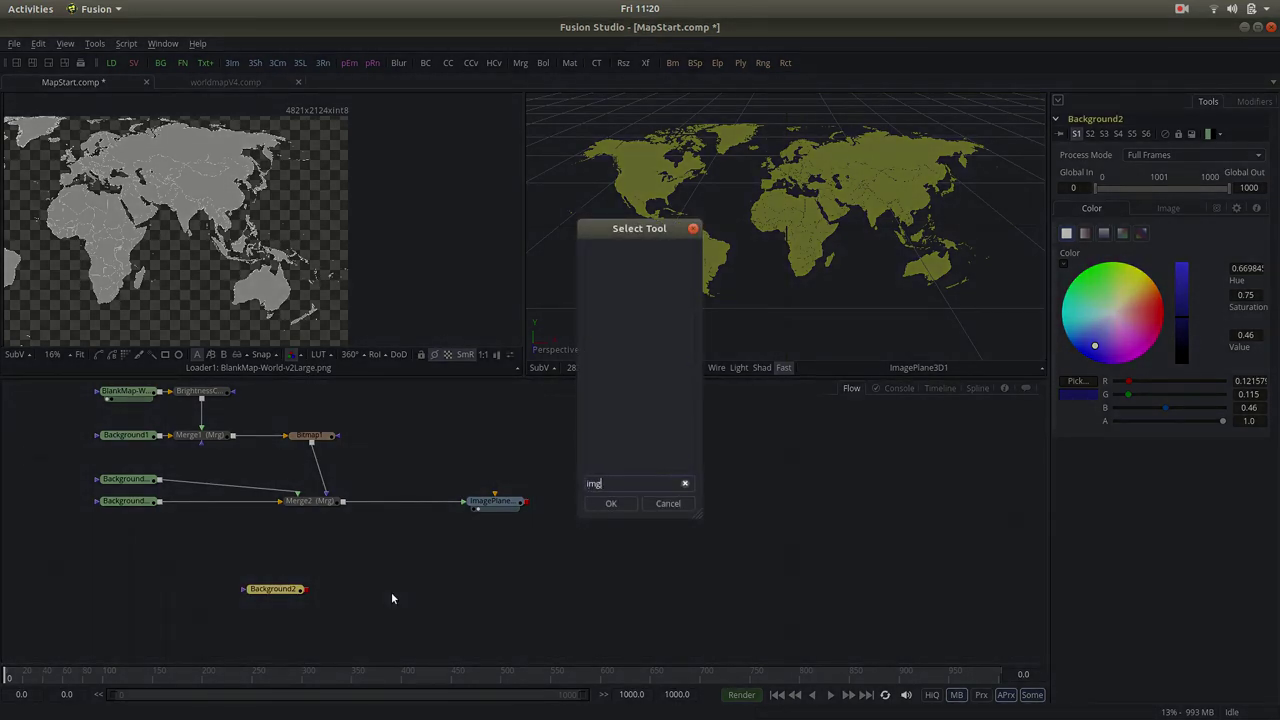
key(BackSpace)
text(ag)
key(Return)
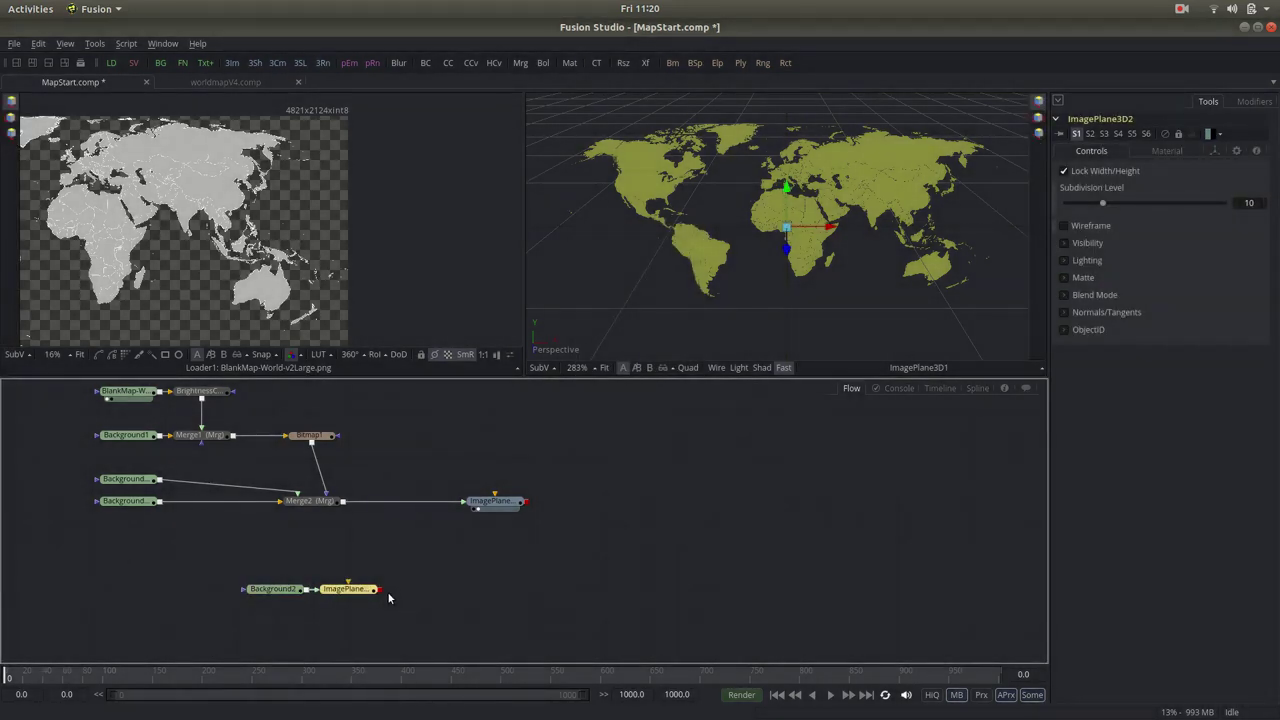
drag(355, 597, 502, 597)
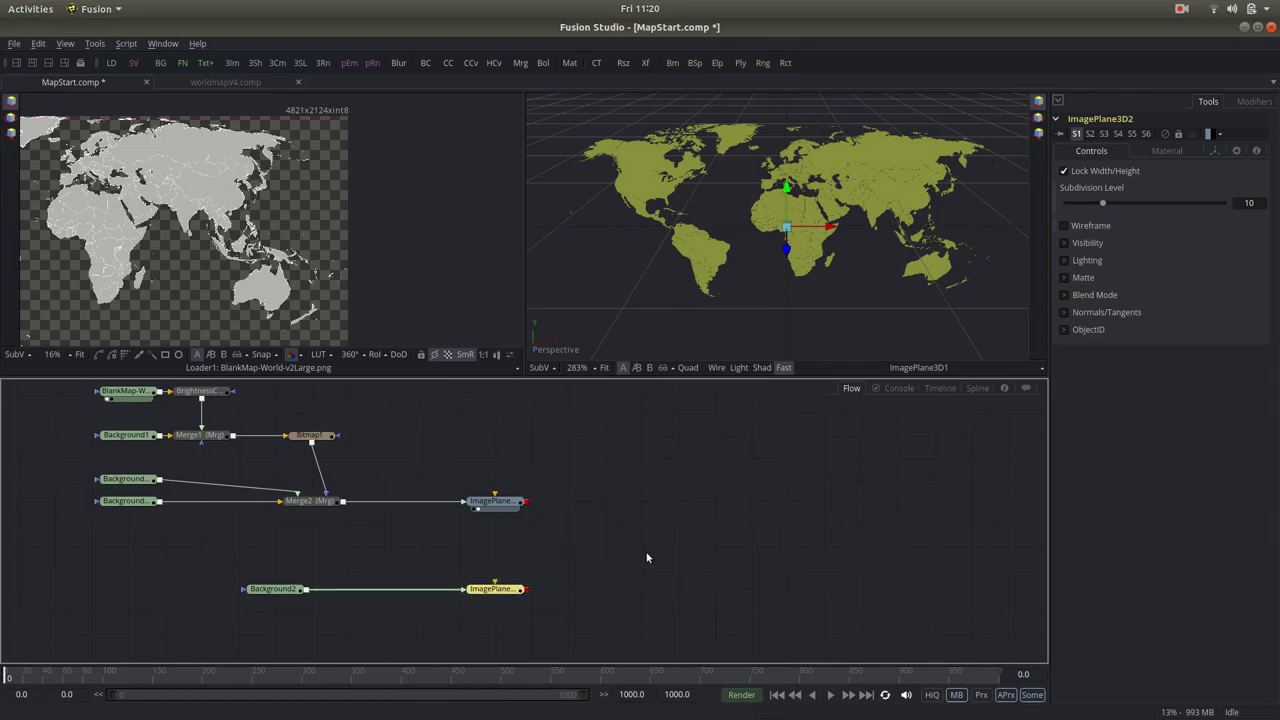
click(690, 580)
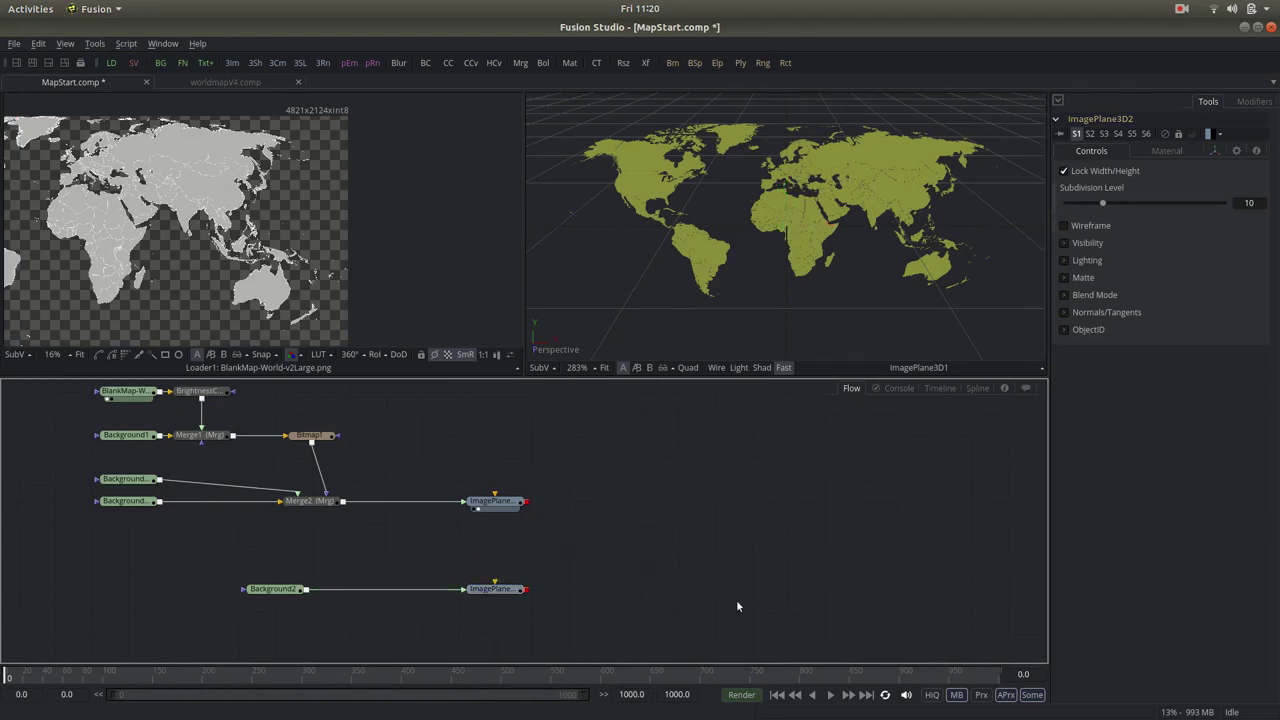
click(518, 596)
Step: Add Merge3D1 fed by the map and blue image planes, and orbit the merged scene
key(1)
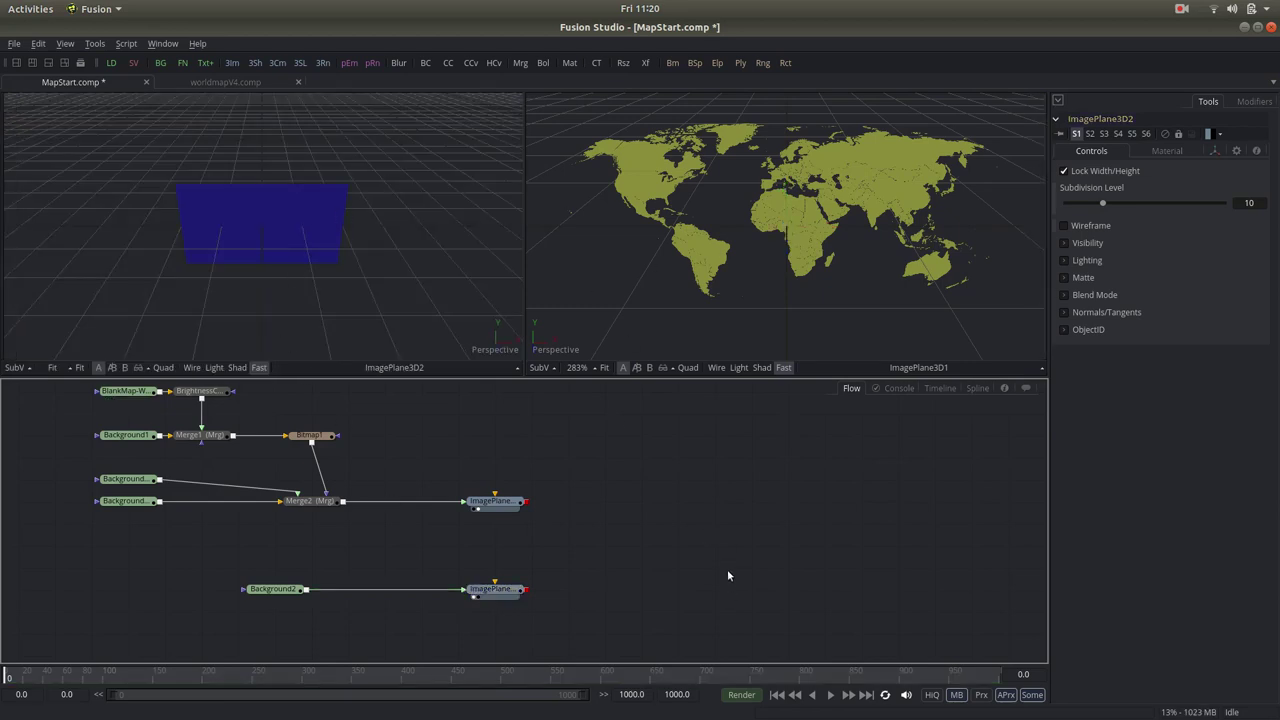
click(728, 576)
key(ctrl+space)
text(3m)
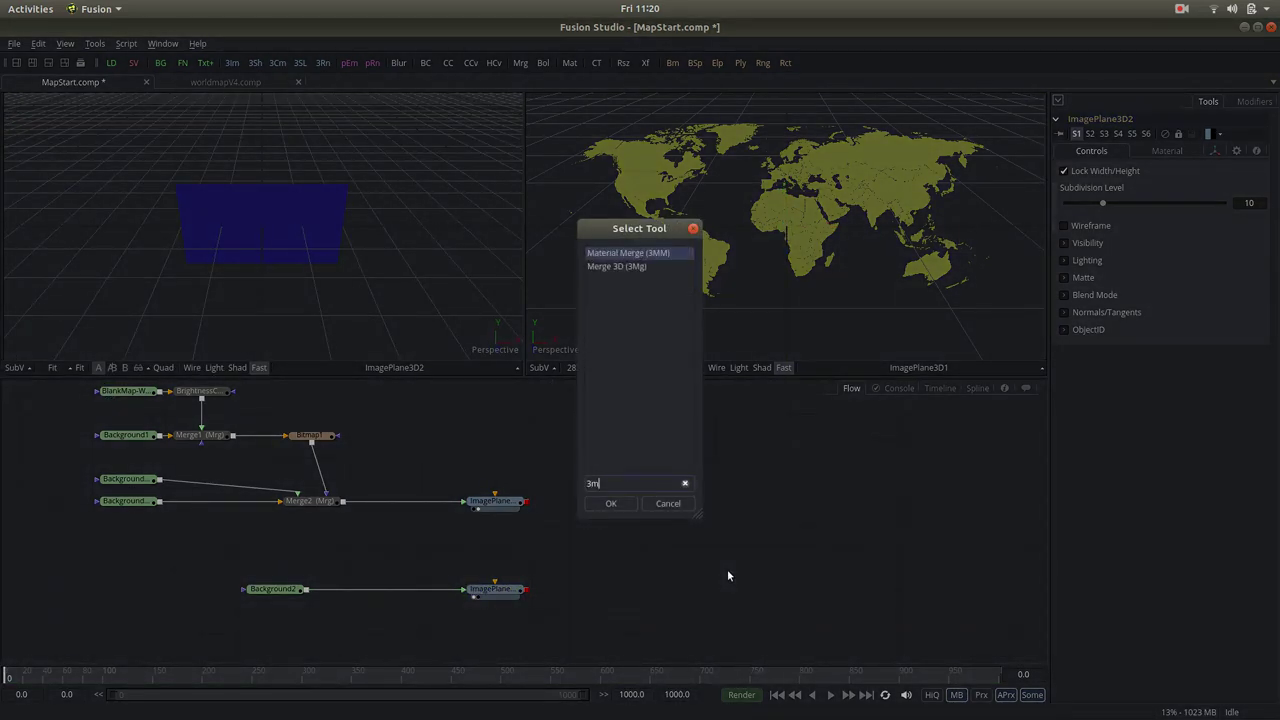
text(g)
key(Return)
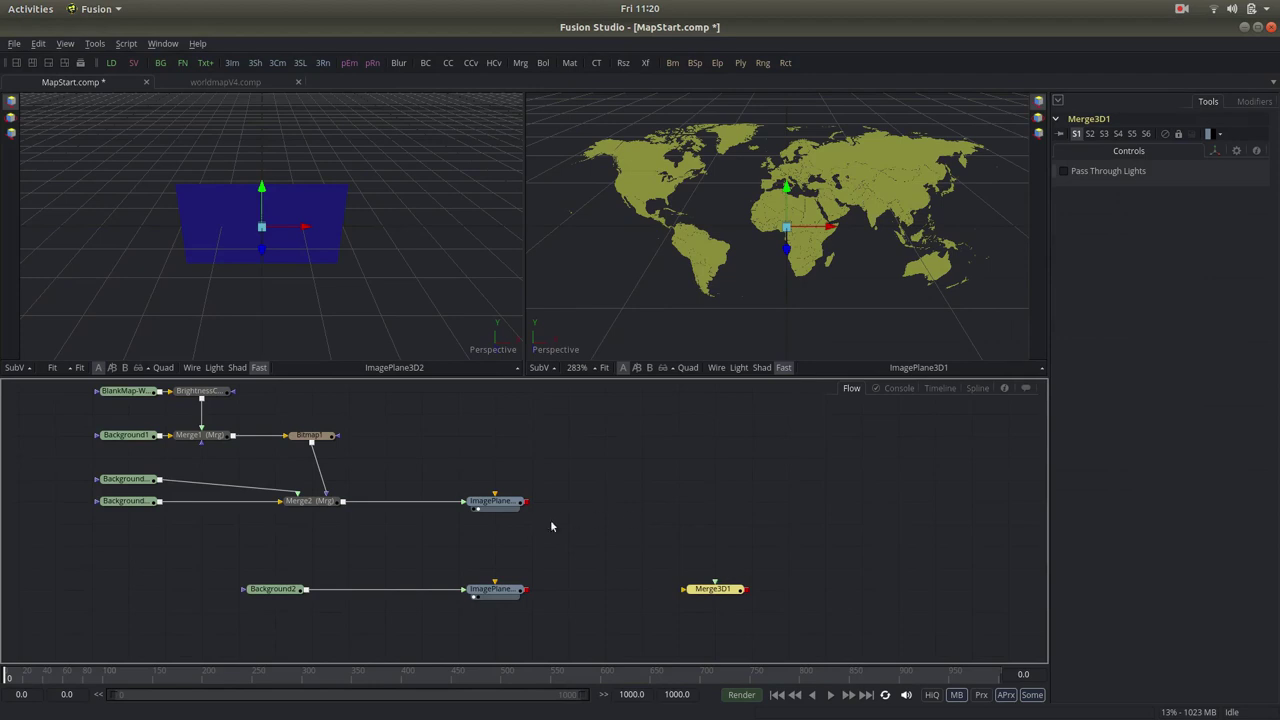
drag(527, 501, 730, 590)
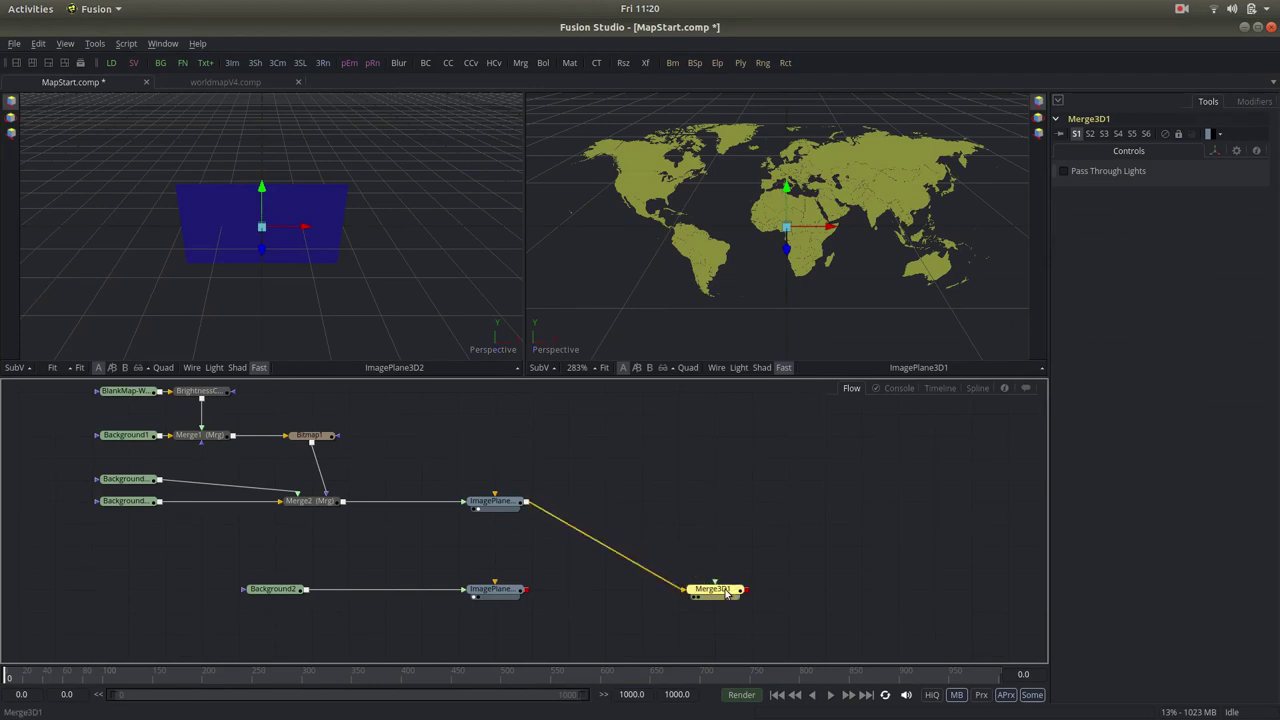
mouse_move(527, 589)
mouse_down()
mouse_move(725, 591)
mouse_move(657, 597)
mouse_up()
key(2)
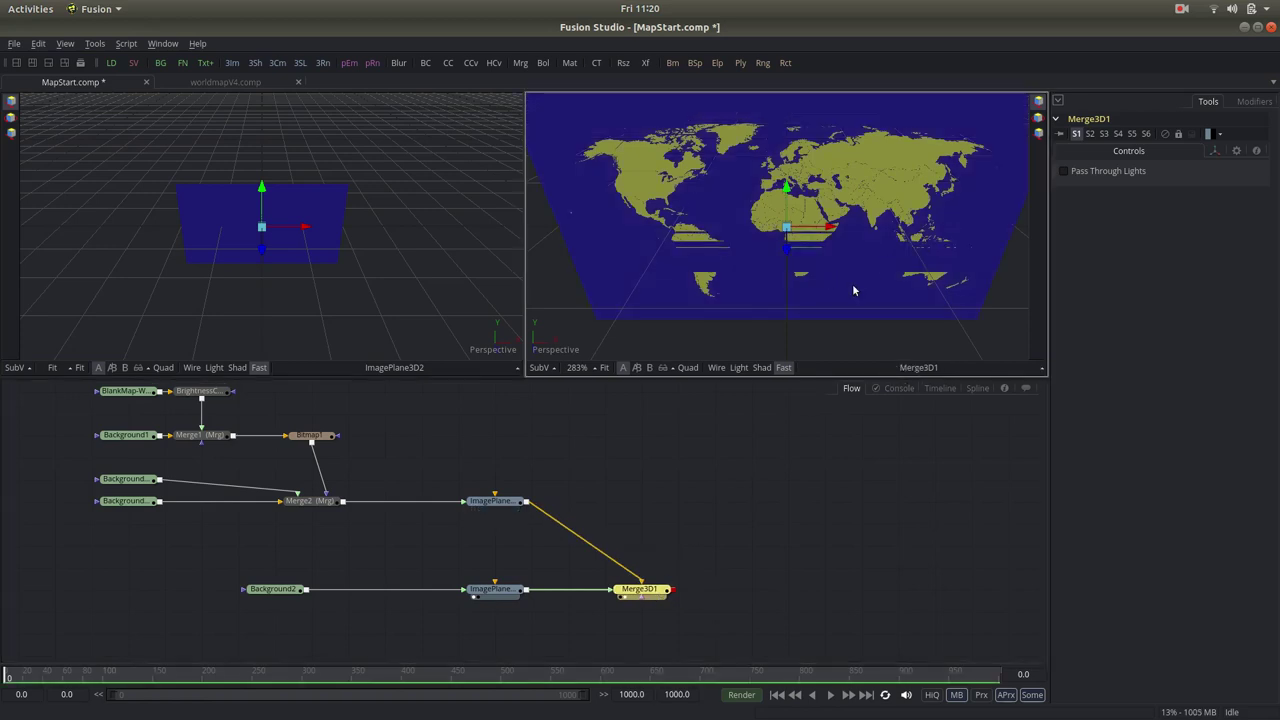
mouse_move(853, 290)
mouse_down()
mouse_move(849, 129)
mouse_move(583, 277)
mouse_up()
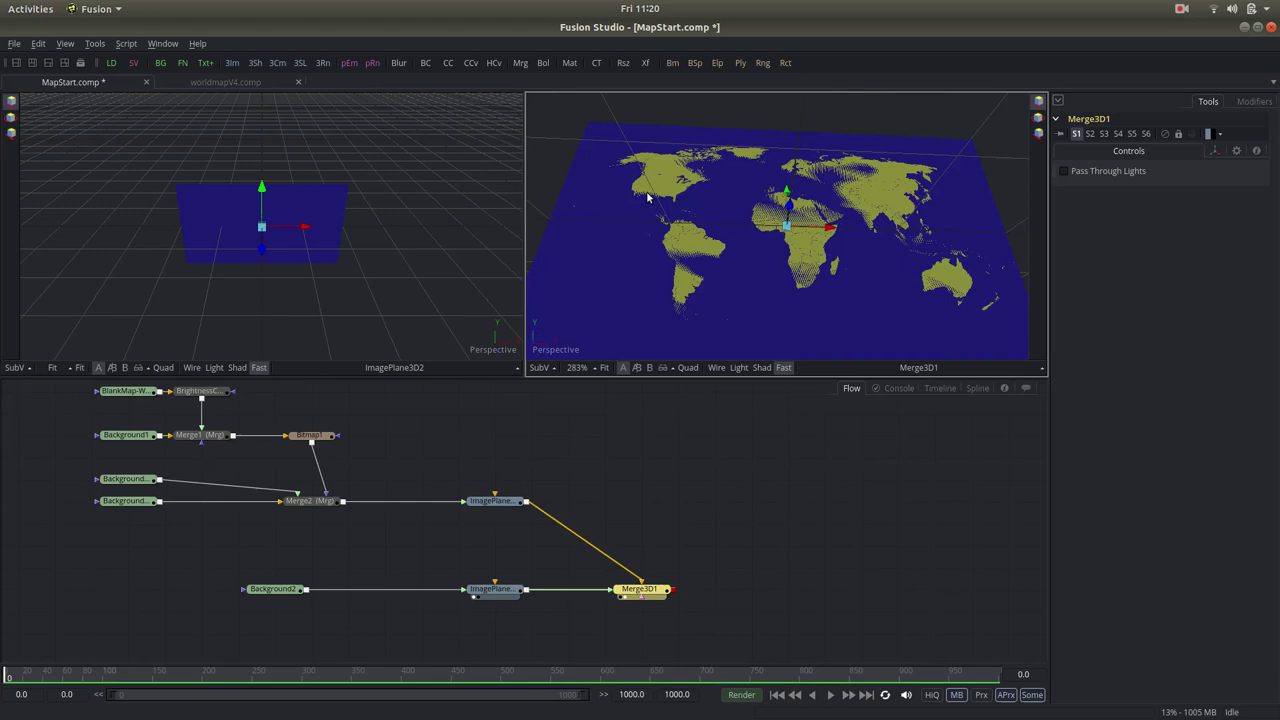
Step: Set the world-map image plane's Z Offset to 0.02 and view it head-on
click(495, 501)
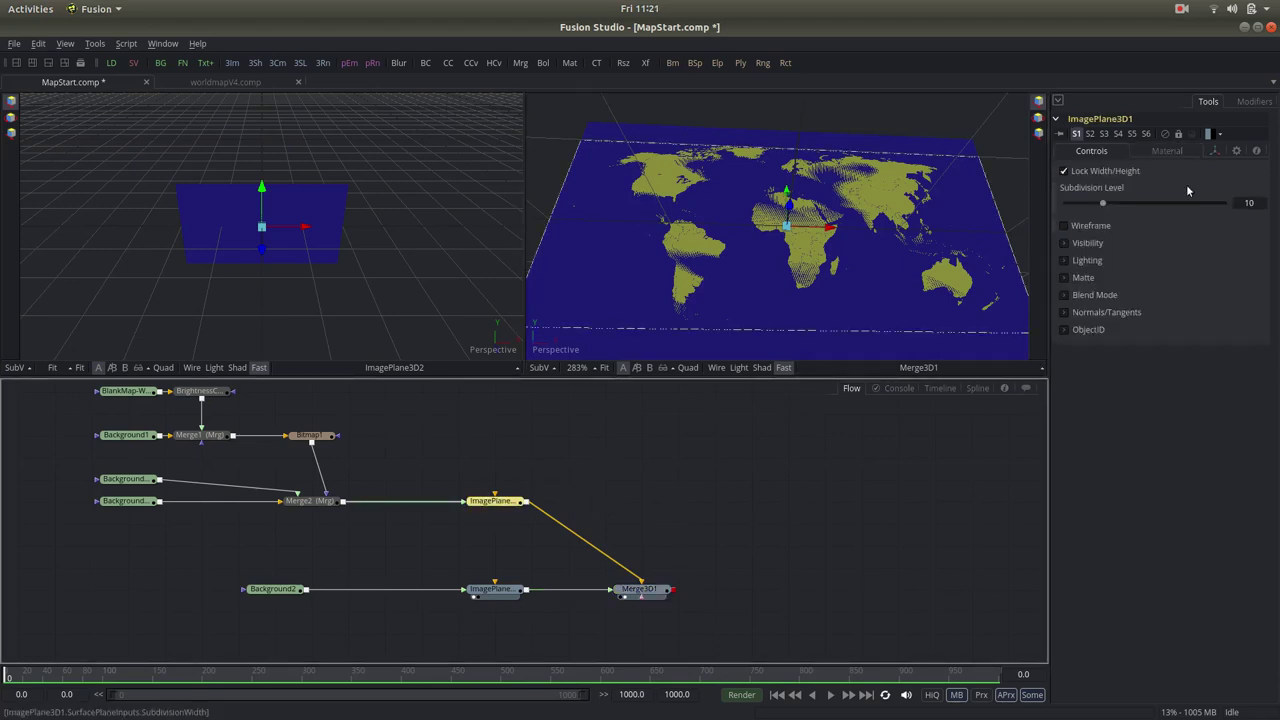
click(1214, 153)
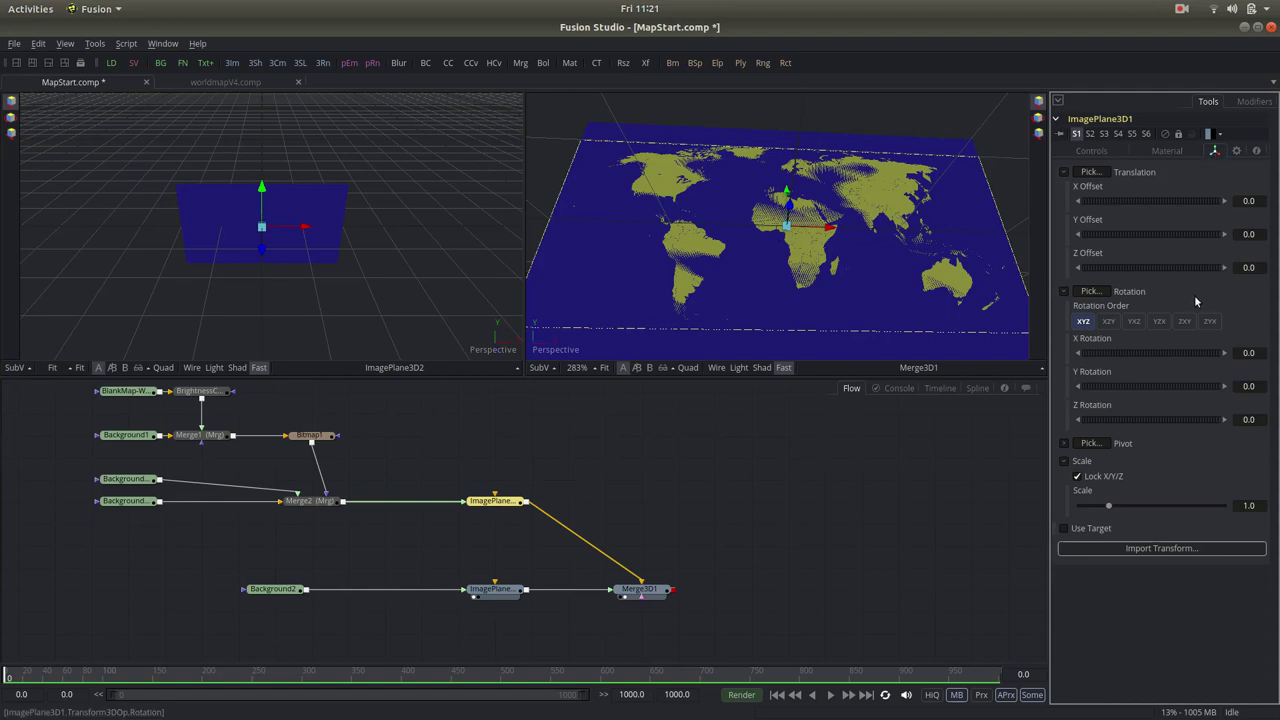
scroll(760, 268, up, 3)
scroll(801, 270, up, 2)
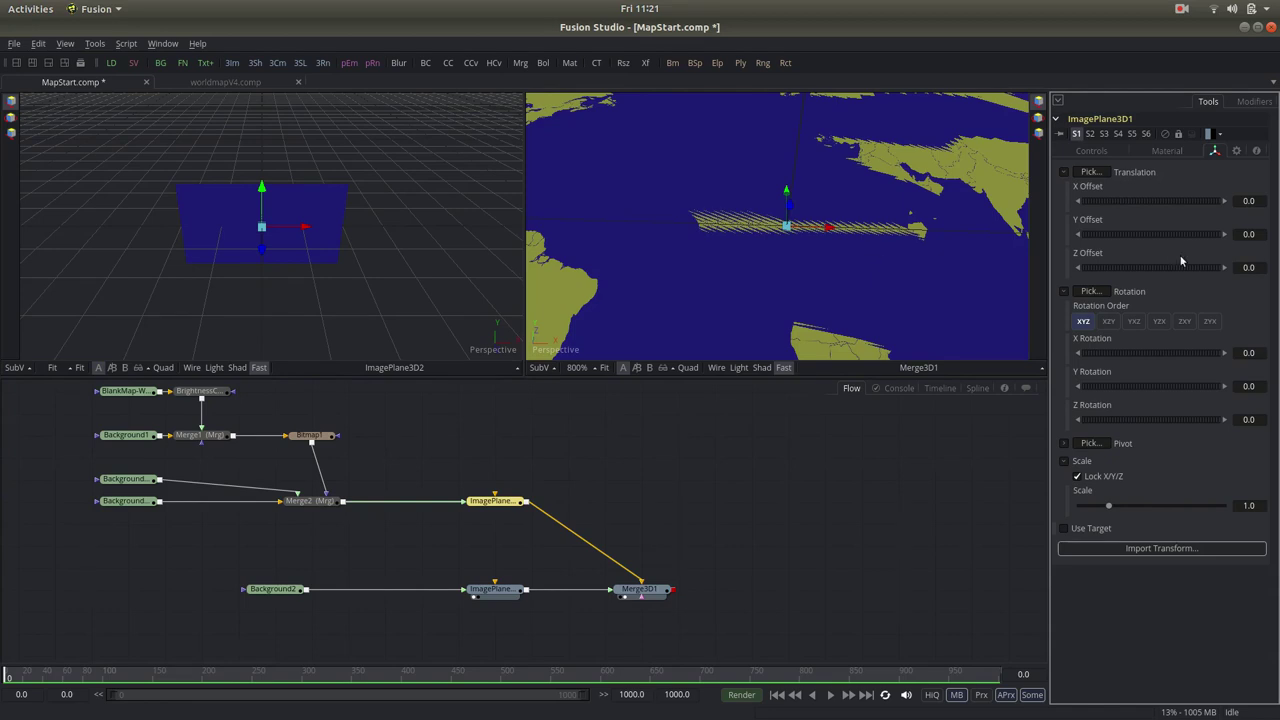
drag(1180, 267, 1219, 270)
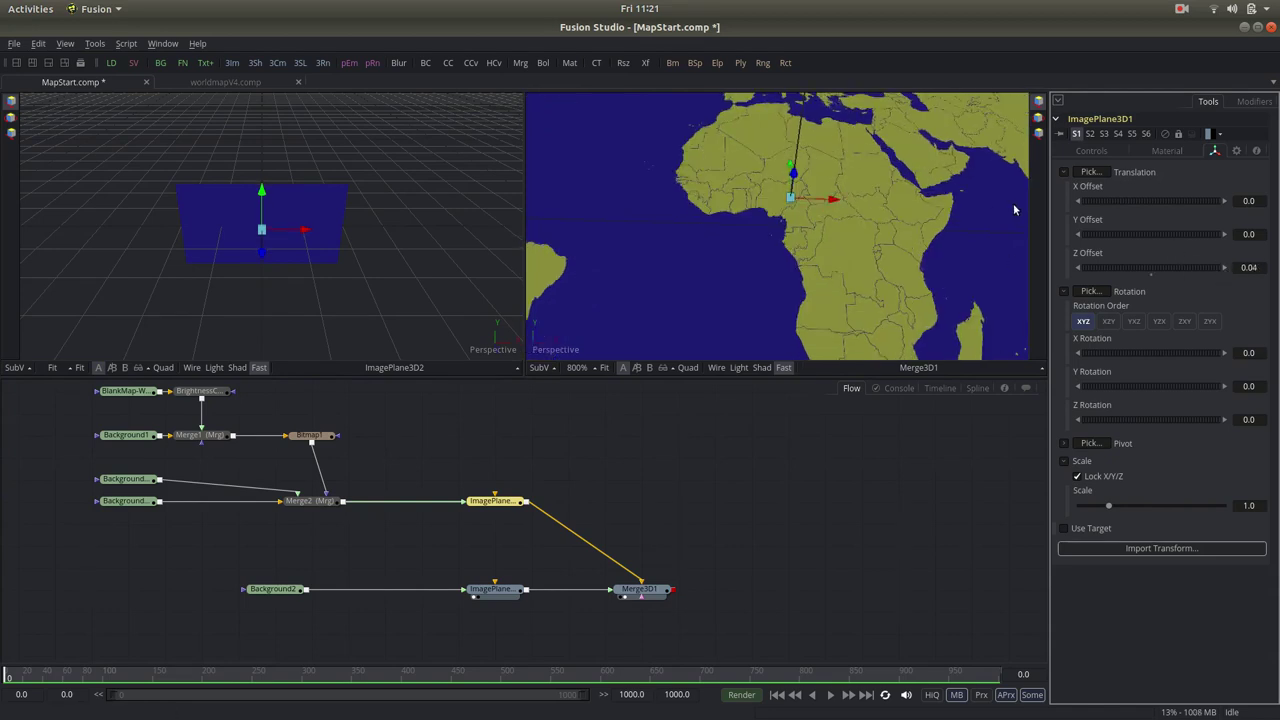
click(1077, 267)
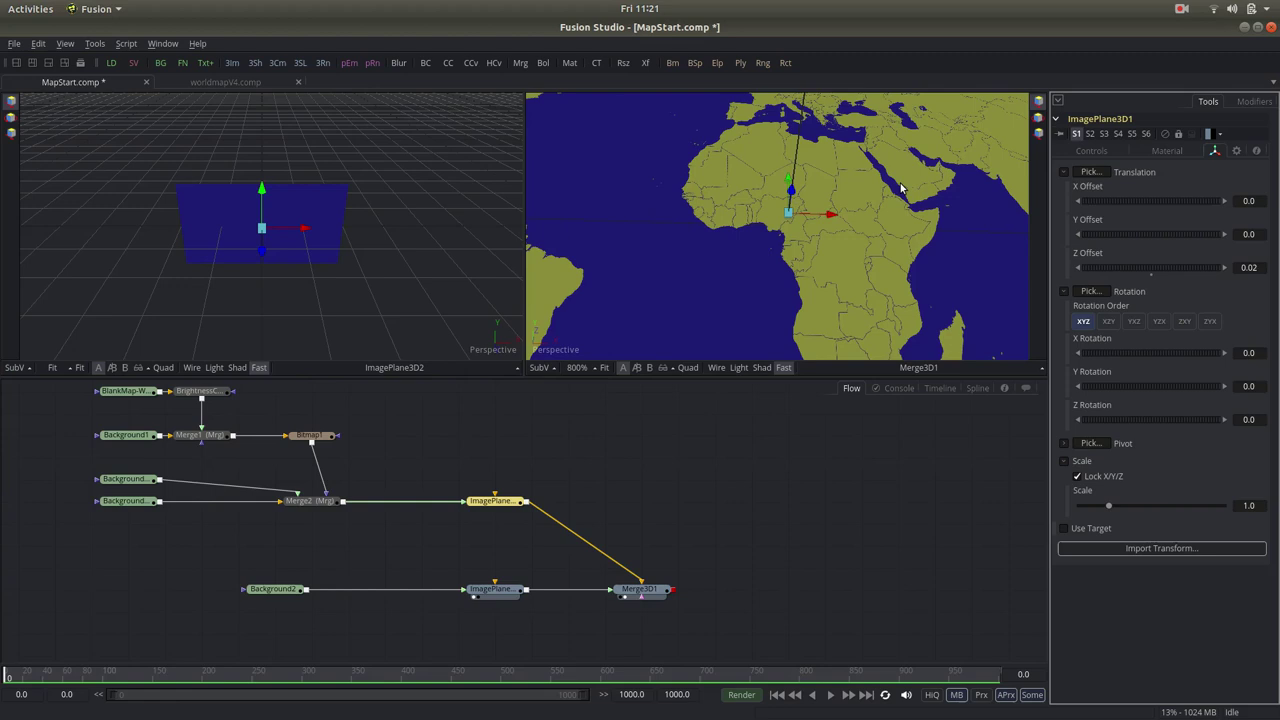
scroll(771, 195, down, 5)
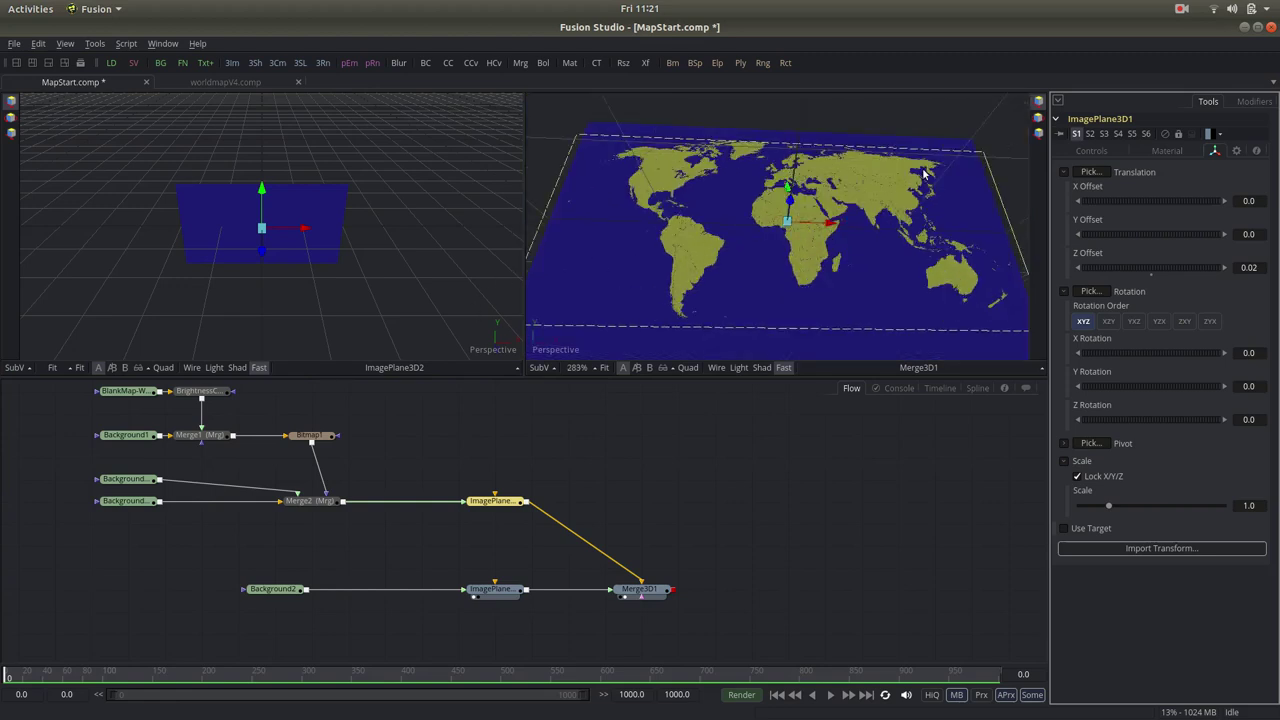
mouse_move(910, 185)
mouse_down()
mouse_move(915, 306)
mouse_move(912, 264)
mouse_up()
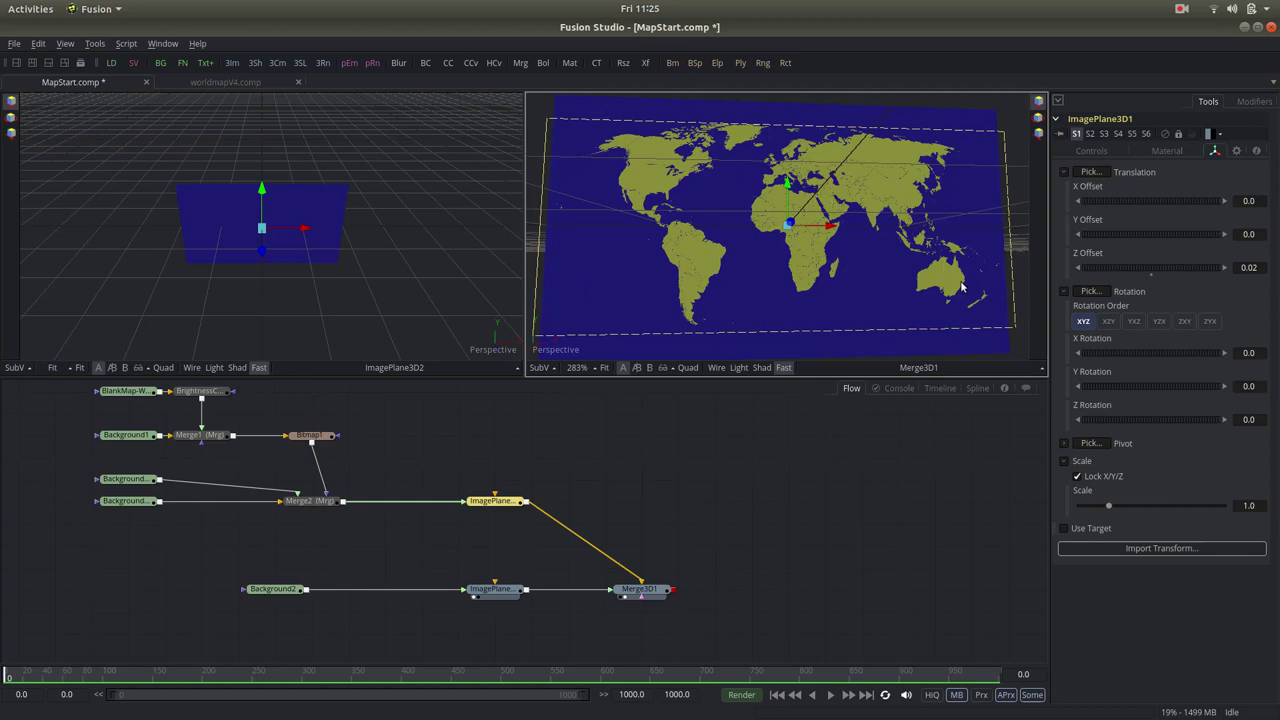
scroll(778, 255, up, 5)
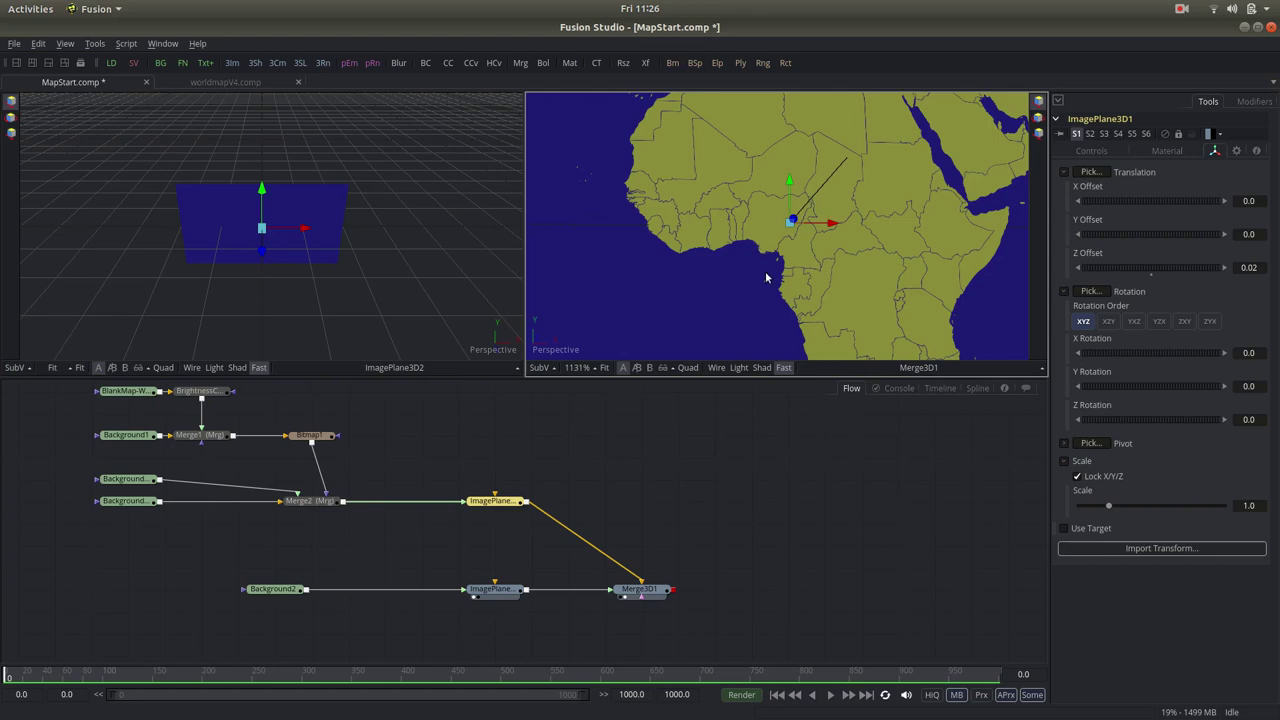
mouse_move(766, 277)
mouse_down()
mouse_move(809, 229)
mouse_move(821, 162)
mouse_up()
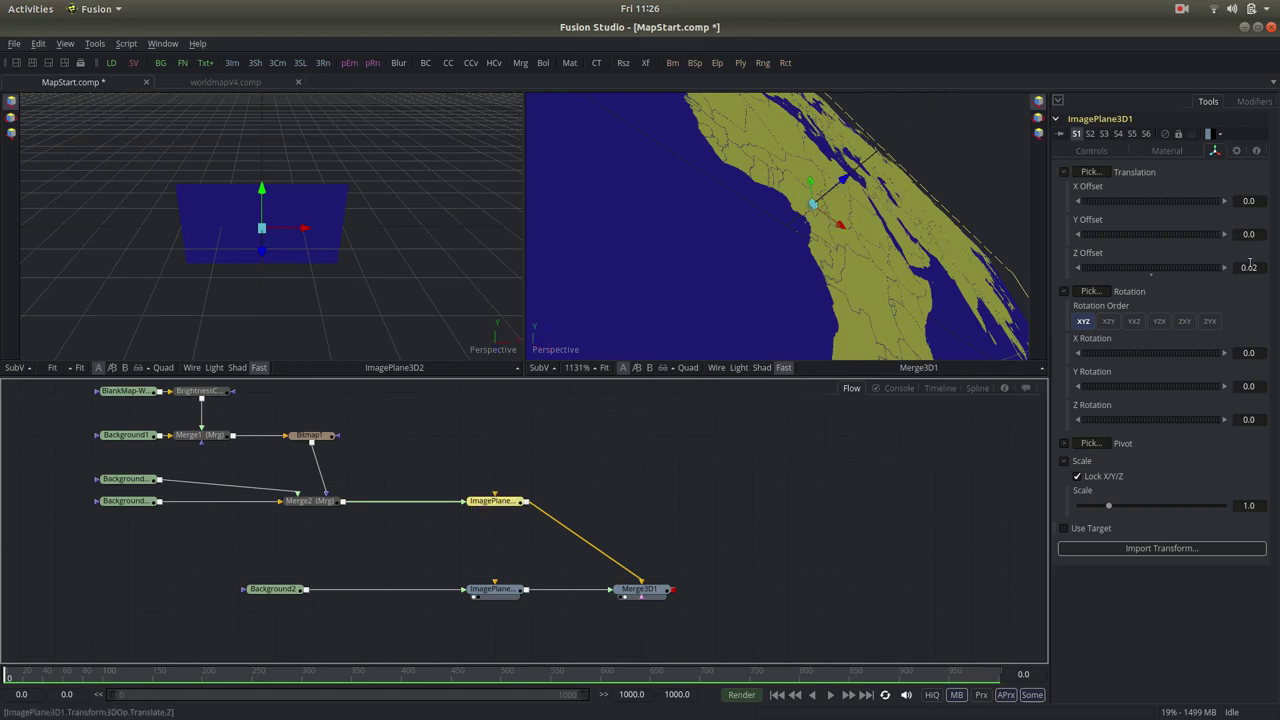
Step: Reset the map plane's Z Offset to 0, set the blue plane's to -0.02, move Merge3D1 right
double_click(1152, 268)
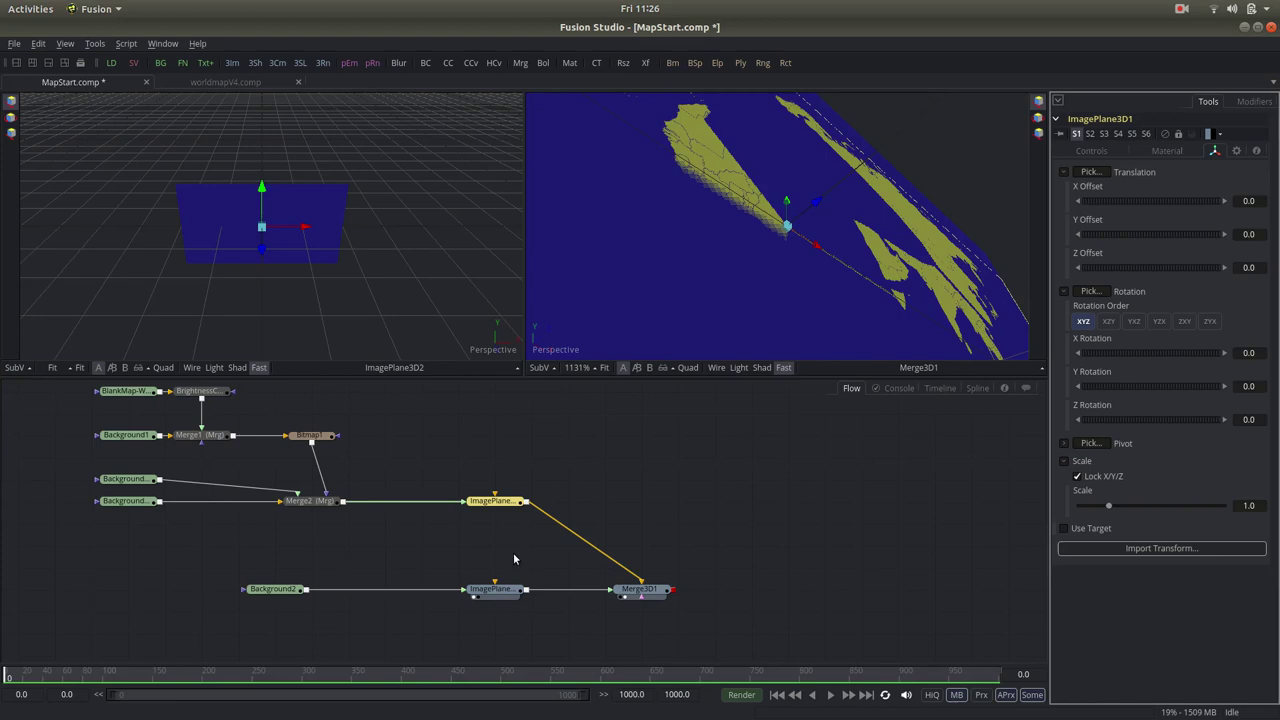
click(495, 588)
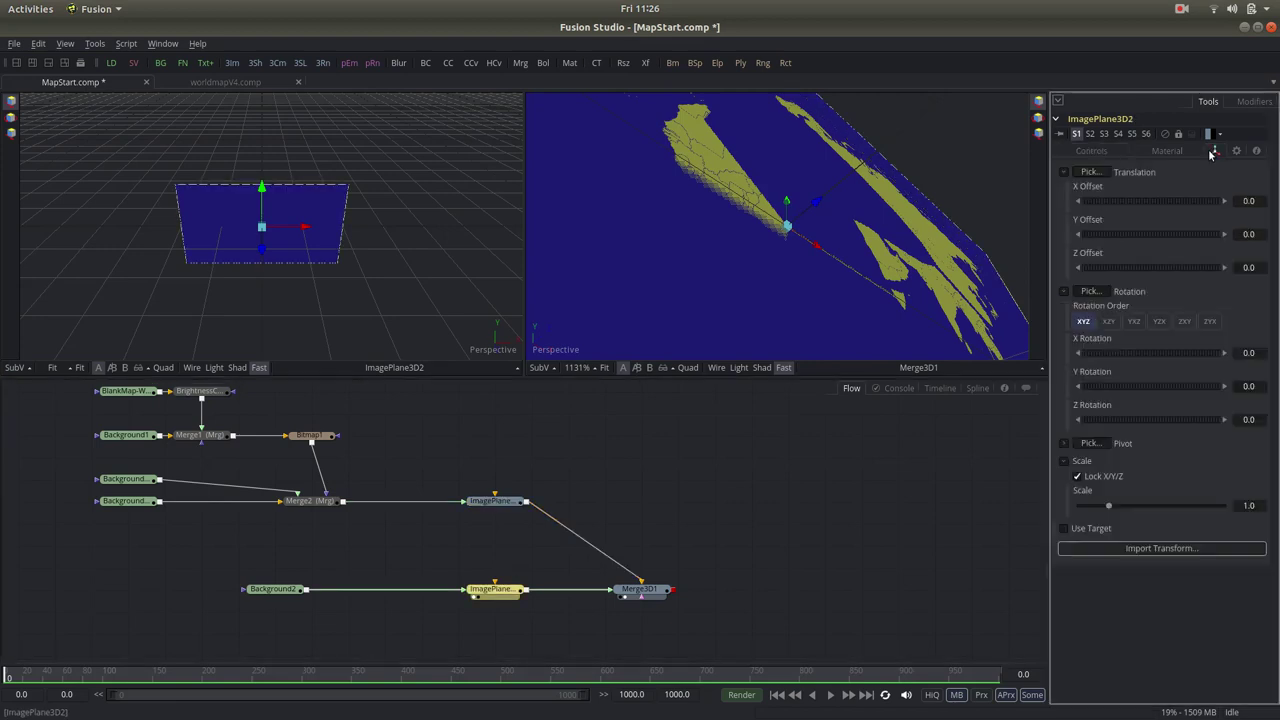
click(1079, 269)
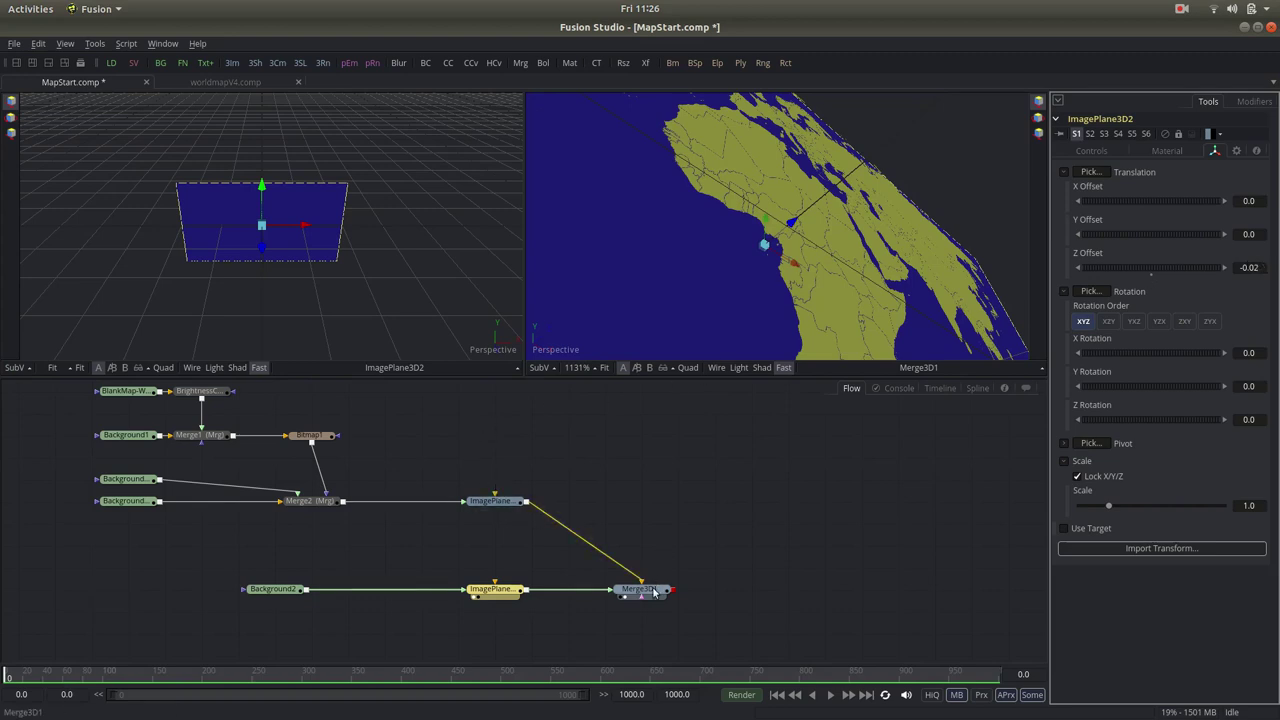
drag(645, 589, 718, 589)
click(490, 503)
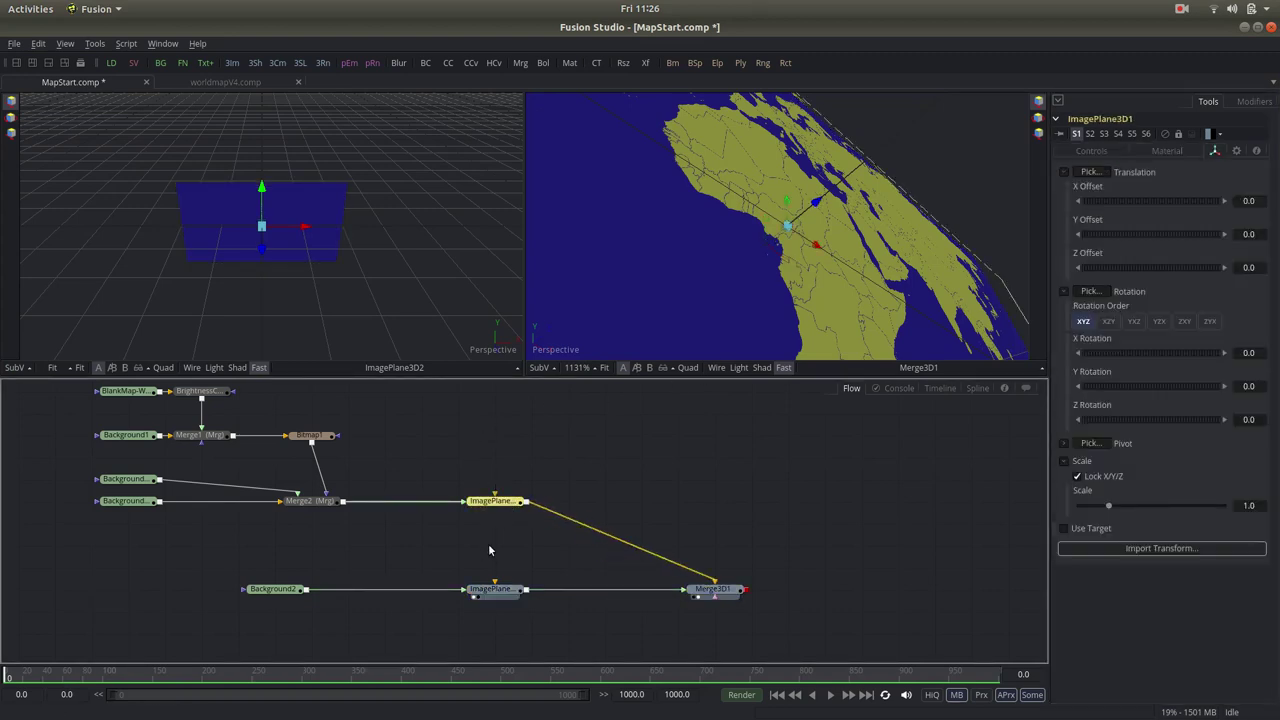
Step: Duplicate the map plane at Z Offset -0.02, fed by Merge2 and wired into Merge3D1
key(ctrl+c)
key(ctrl+v)
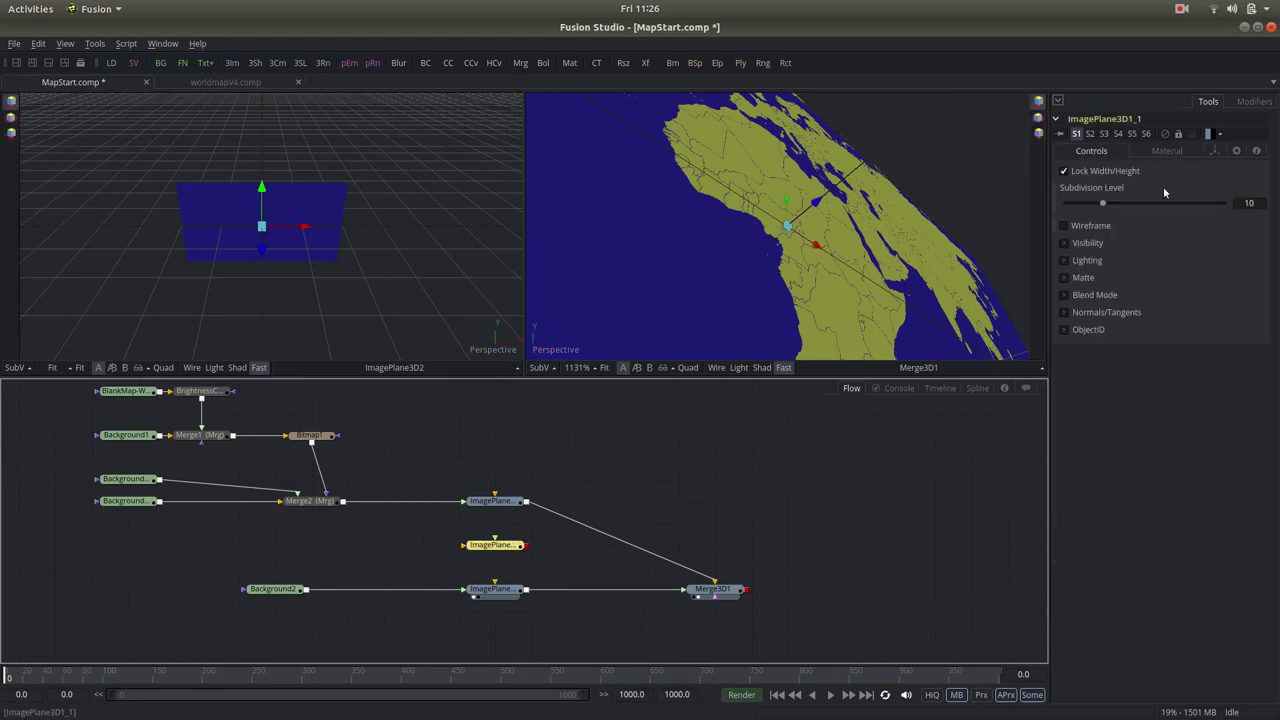
click(1214, 150)
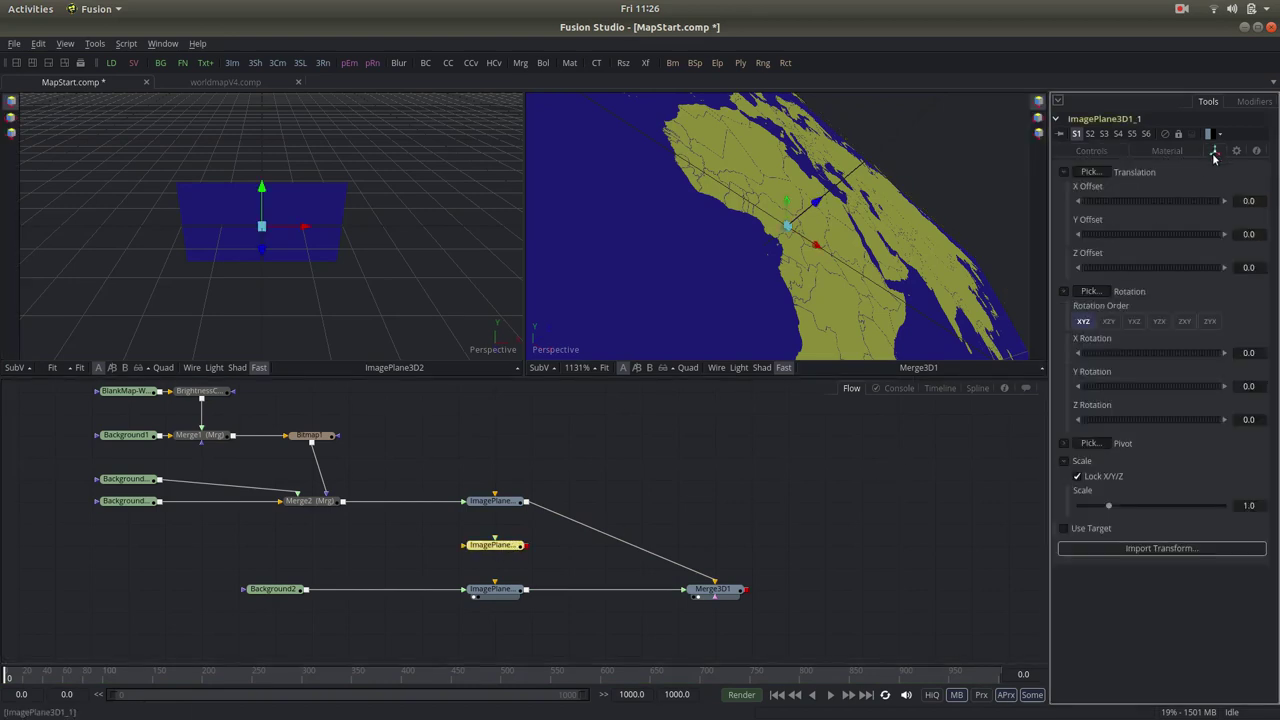
click(1078, 268)
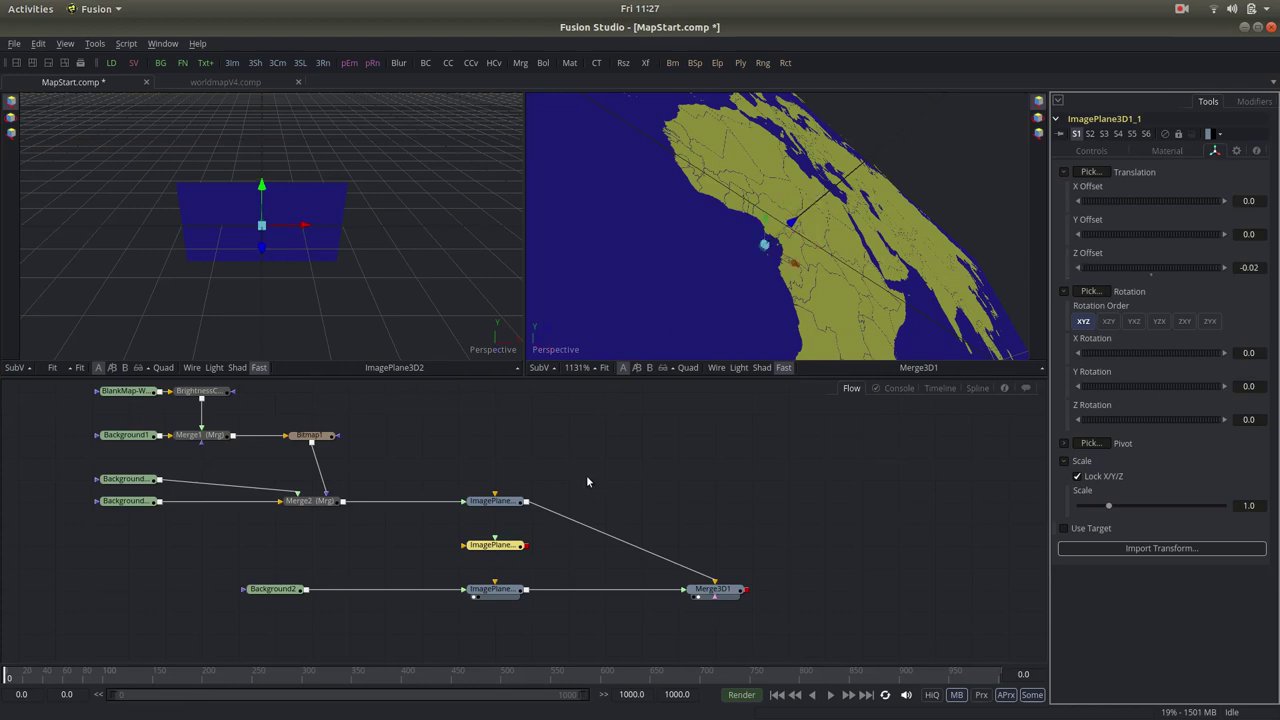
drag(527, 545, 707, 583)
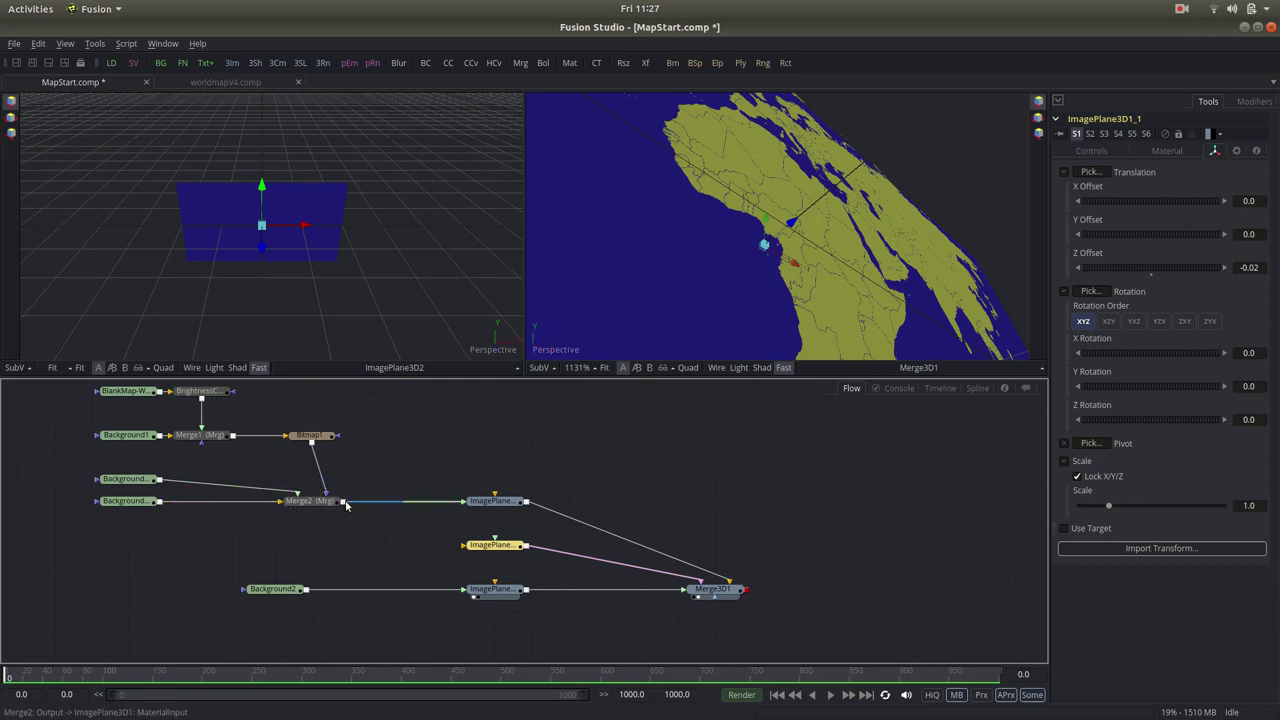
drag(343, 501, 495, 546)
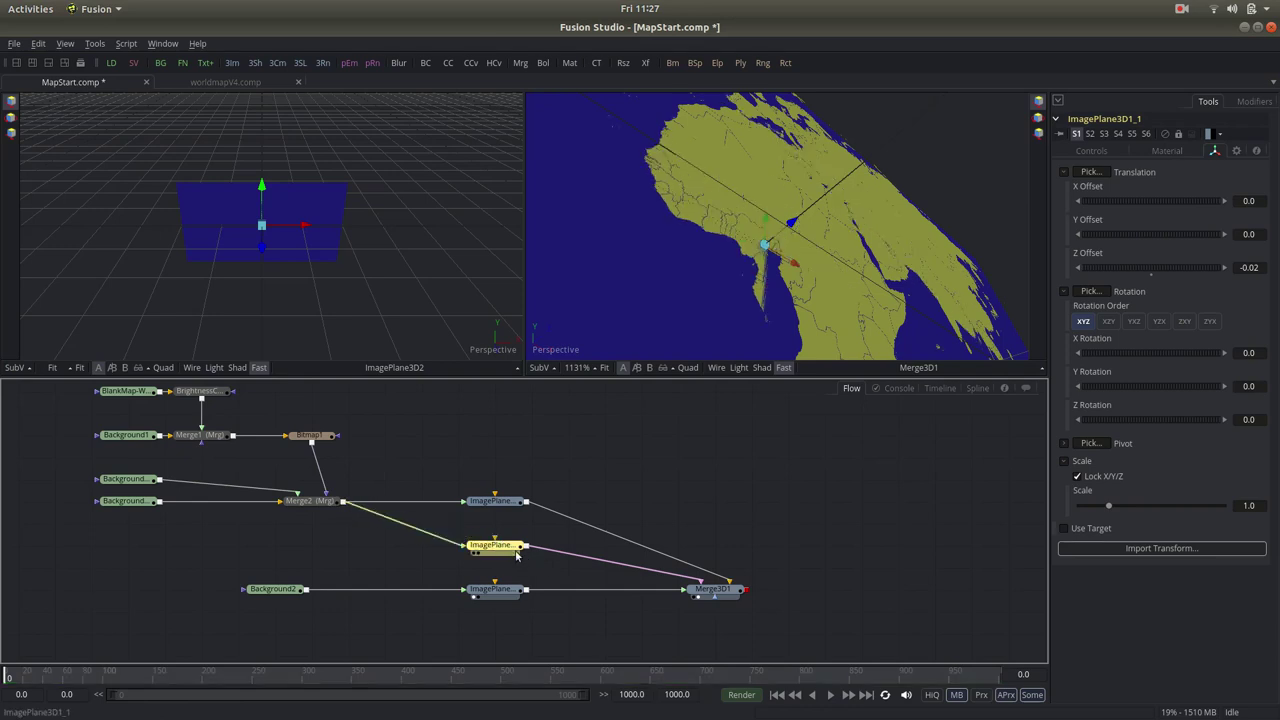
Step: Set the duplicate map plane's diffuse colour to a dark red
click(1183, 151)
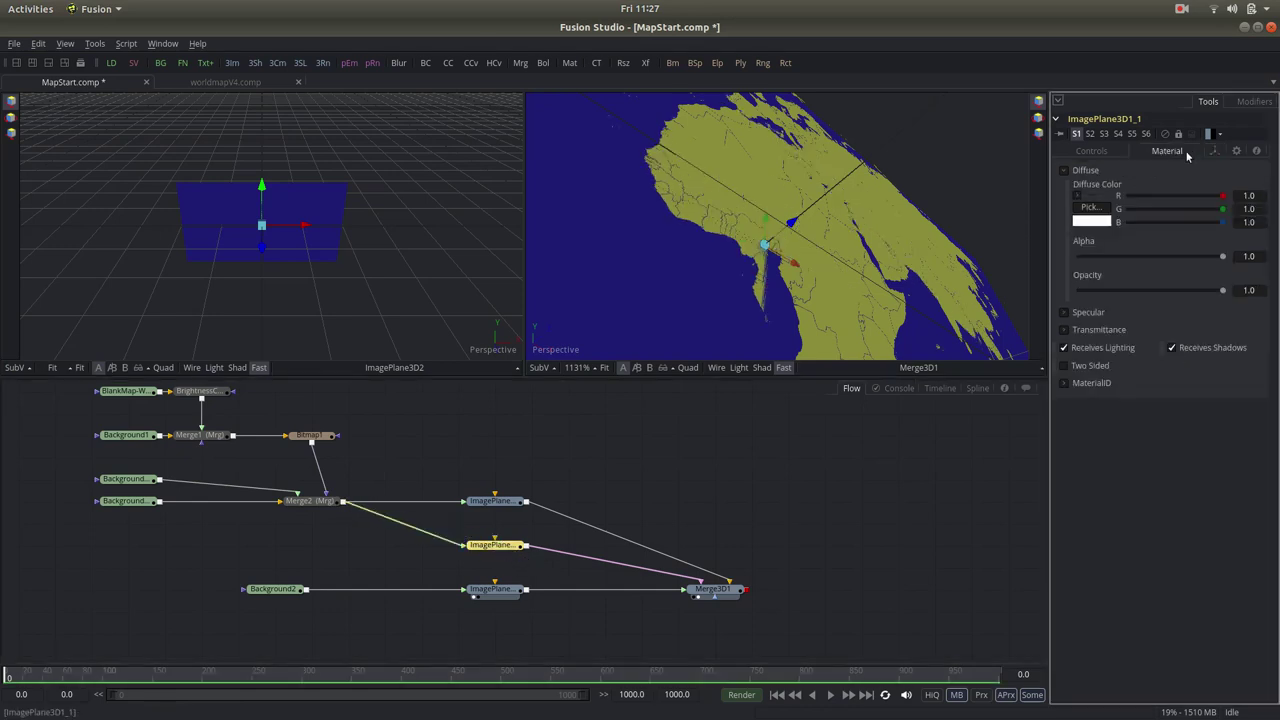
click(1079, 197)
click(1166, 242)
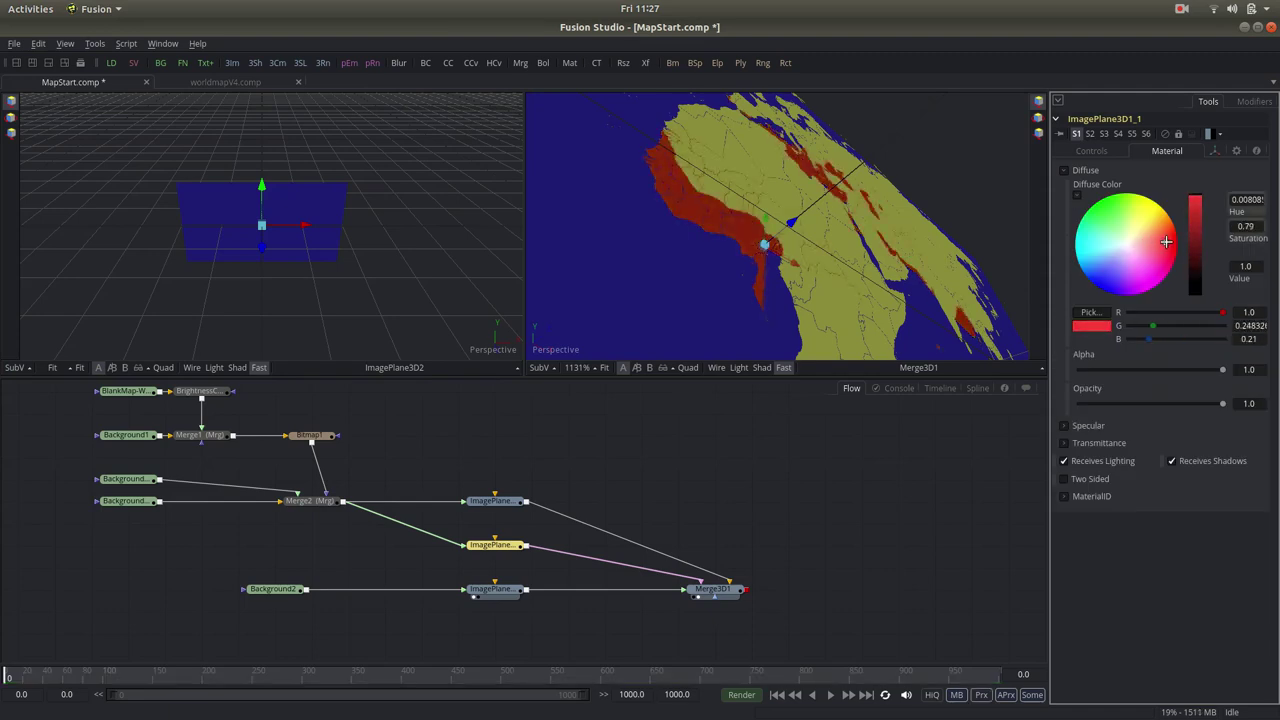
mouse_move(1166, 242)
mouse_down()
mouse_move(1195, 234)
mouse_move(1195, 260)
mouse_up()
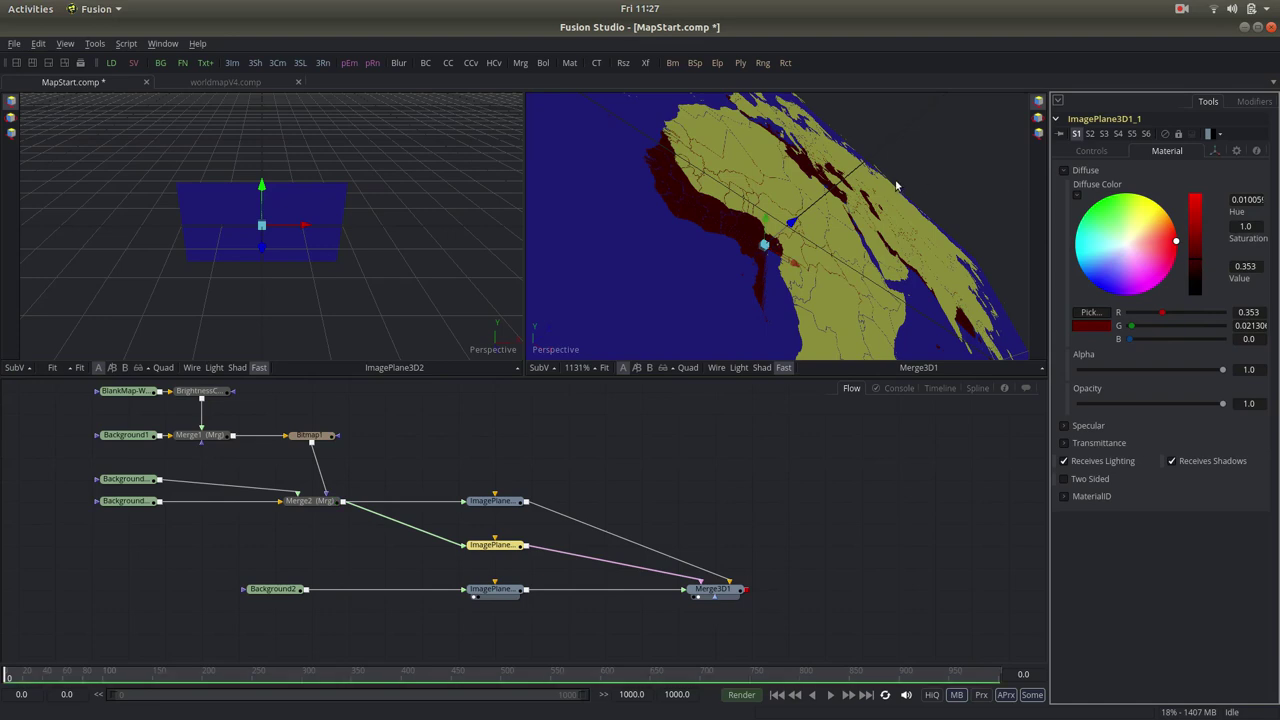
mouse_move(896, 186)
mouse_down()
mouse_move(821, 200)
mouse_move(946, 119)
mouse_up()
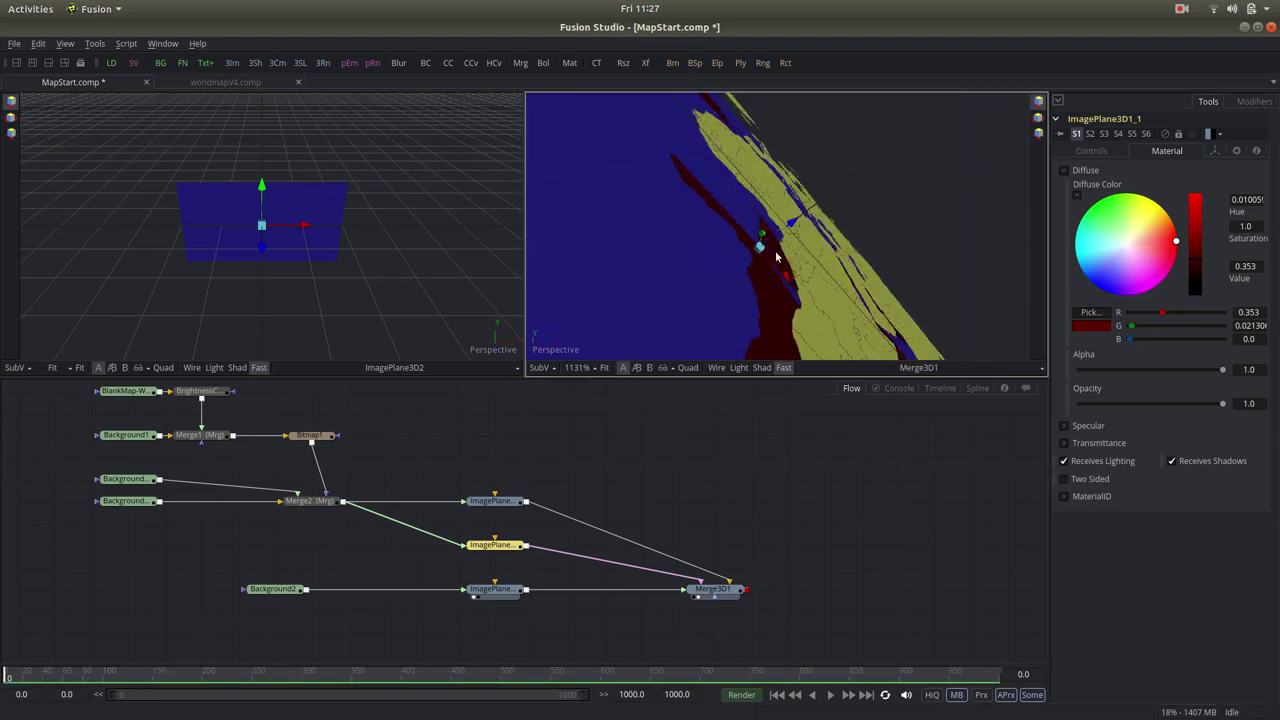
click(1091, 150)
click(1178, 153)
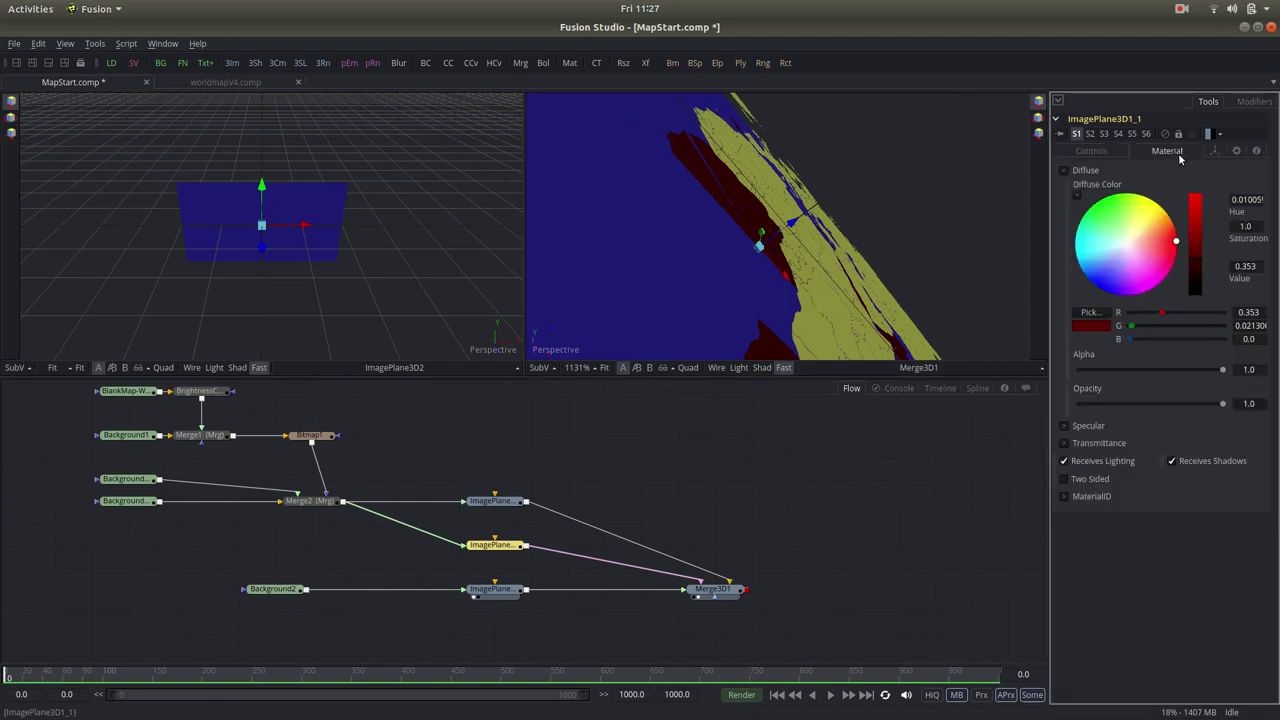
click(1214, 151)
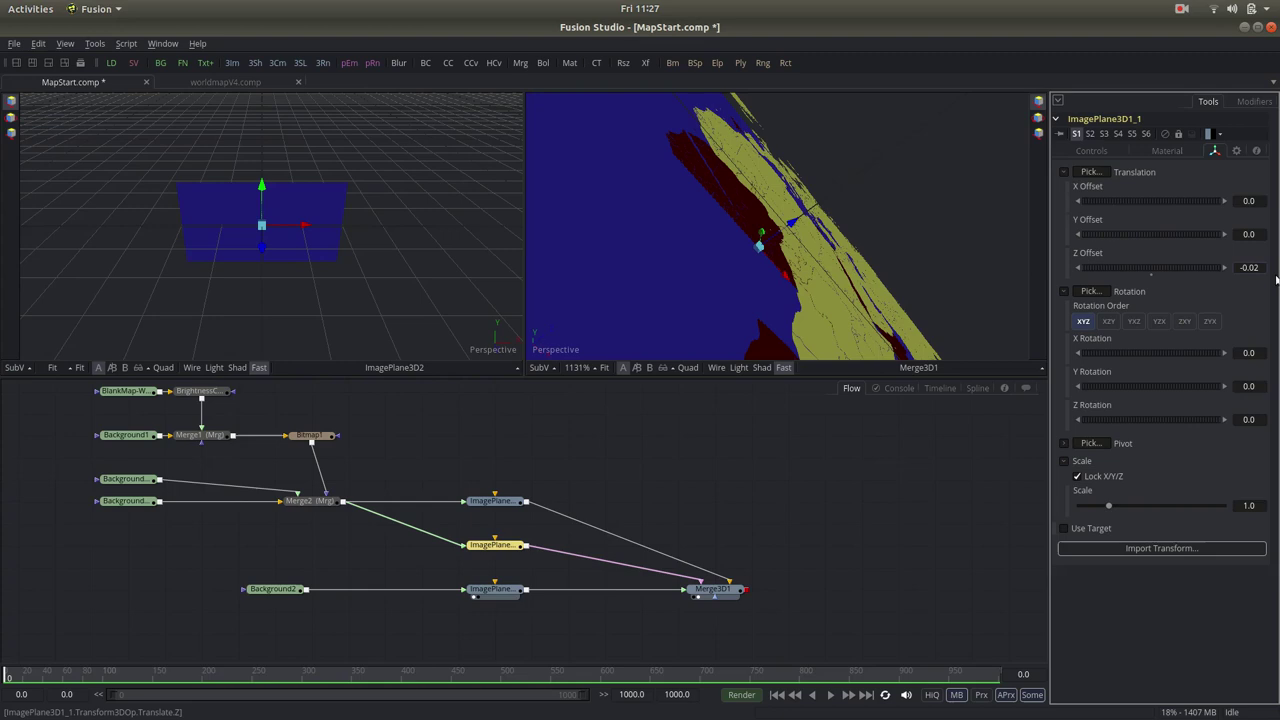
key(BackSpace)
text(1)
key(Tab)
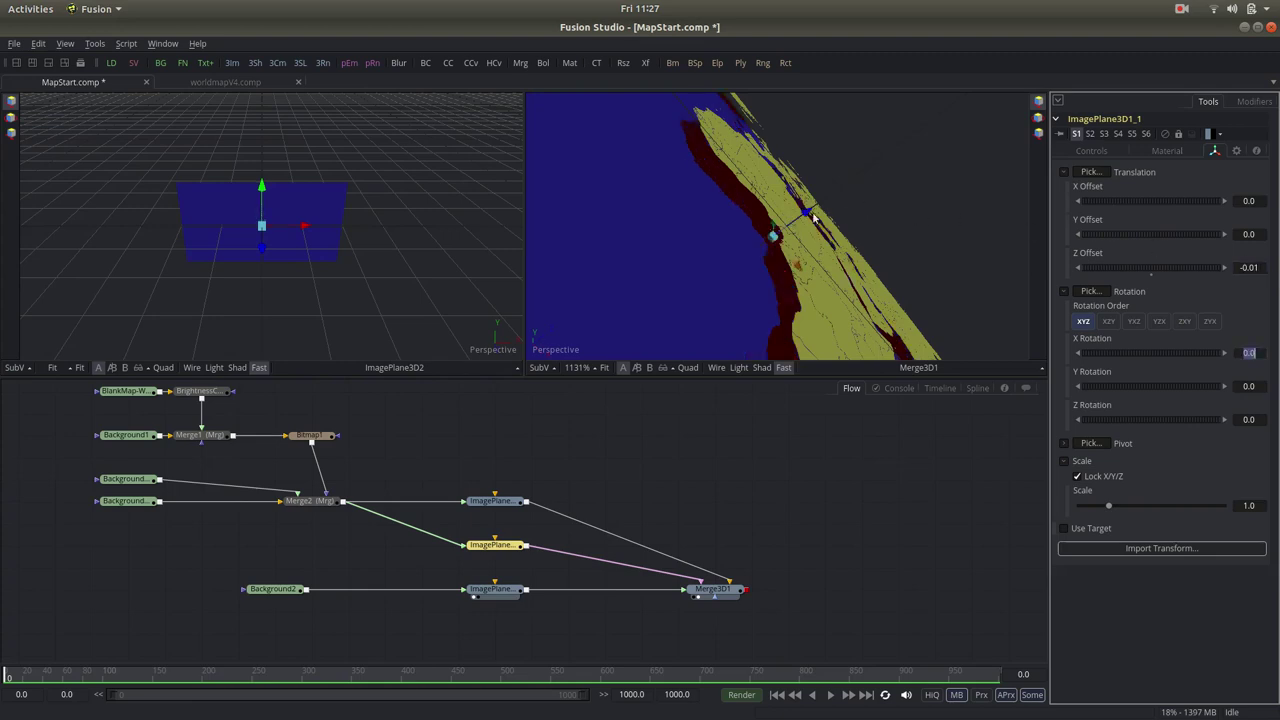
click(815, 245)
scroll(747, 268, down, 3)
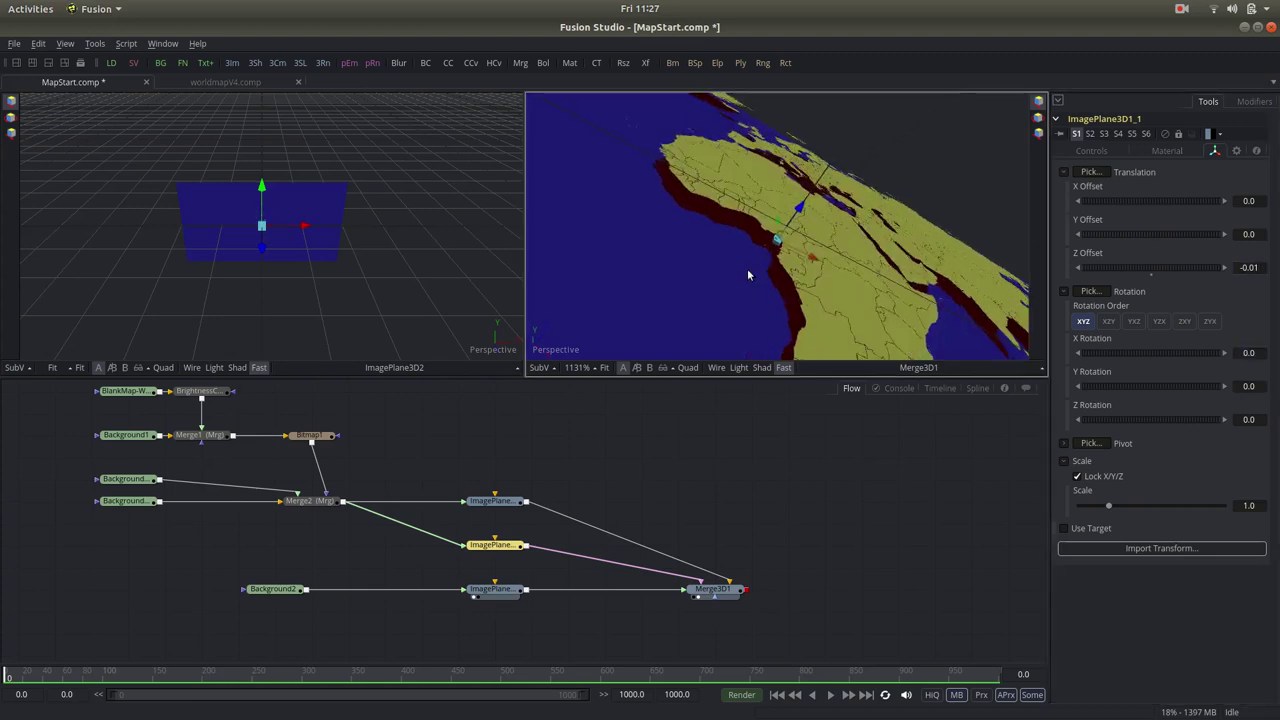
scroll(747, 268, down, 2)
scroll(743, 262, down, 1)
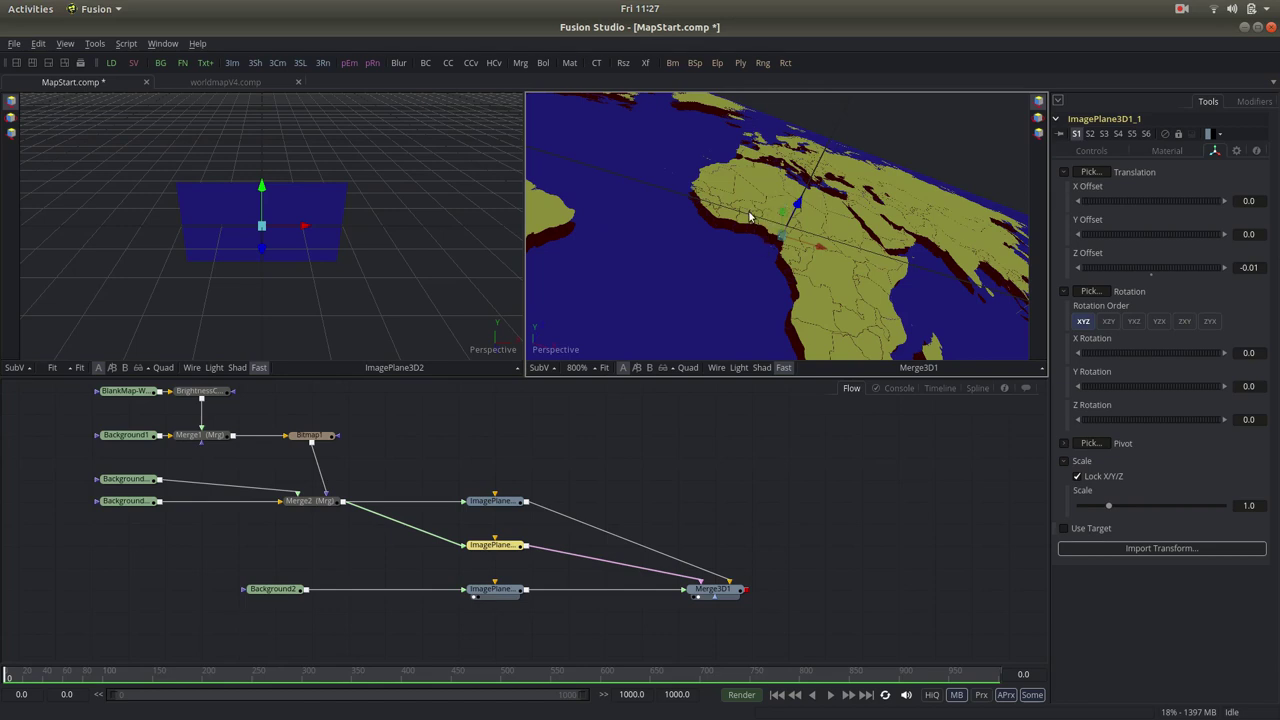
mouse_move(771, 243)
mouse_down()
mouse_move(869, 172)
mouse_move(975, 193)
mouse_move(984, 261)
mouse_move(811, 268)
mouse_move(711, 253)
mouse_move(827, 197)
mouse_move(757, 237)
mouse_move(706, 209)
mouse_move(660, 287)
mouse_move(692, 197)
mouse_up()
scroll(711, 253, up, 3)
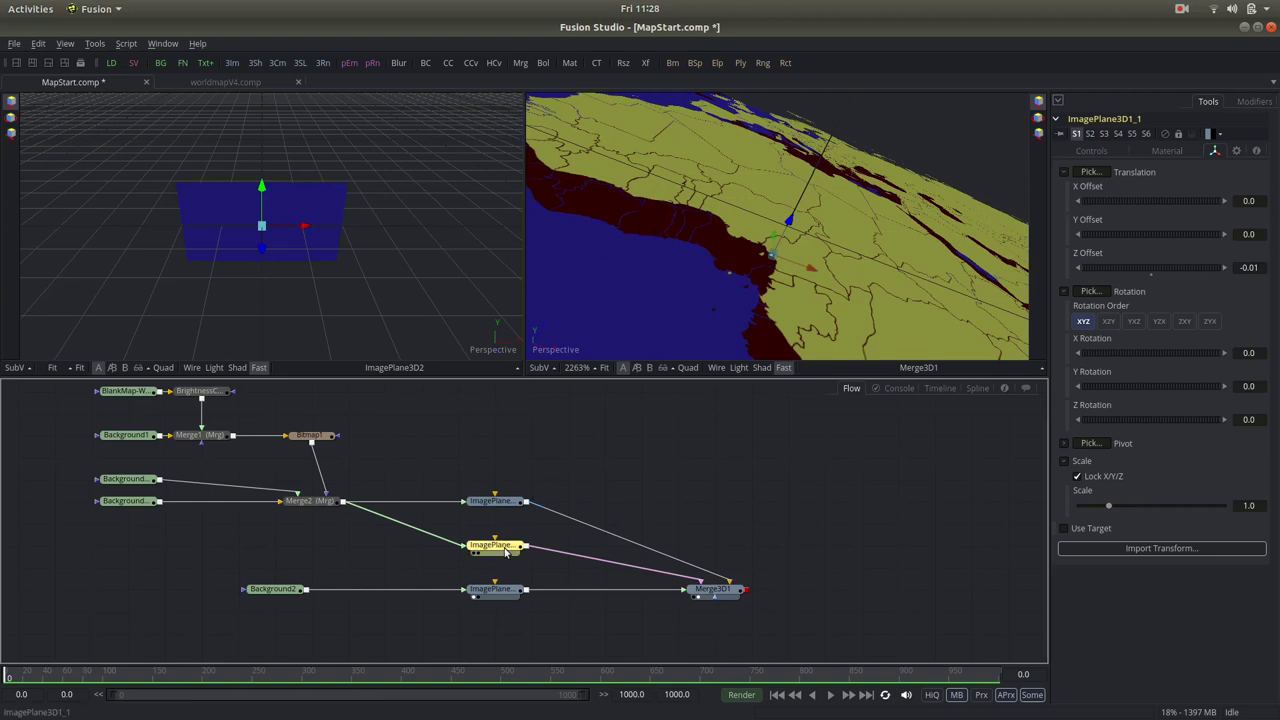
Step: Add a Duplicate 3D node after ImagePlane3D1_1
key(shift+space)
text(dup)
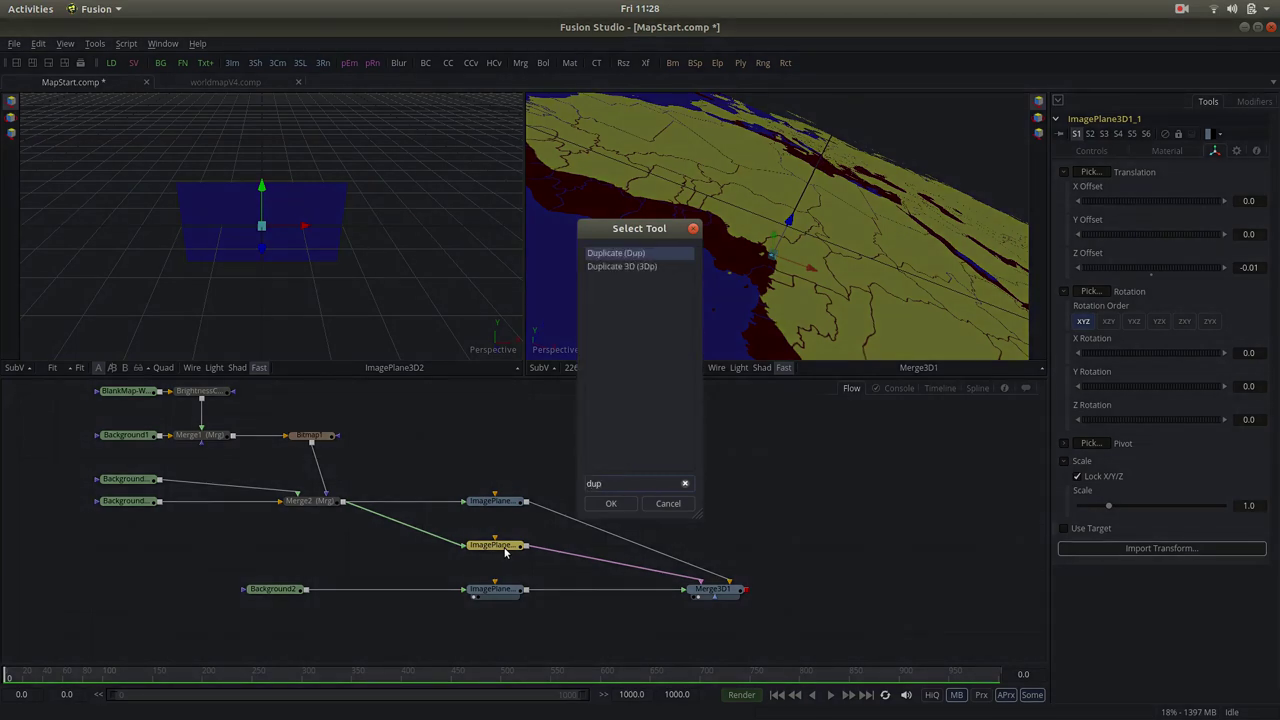
key(Down)
key(Return)
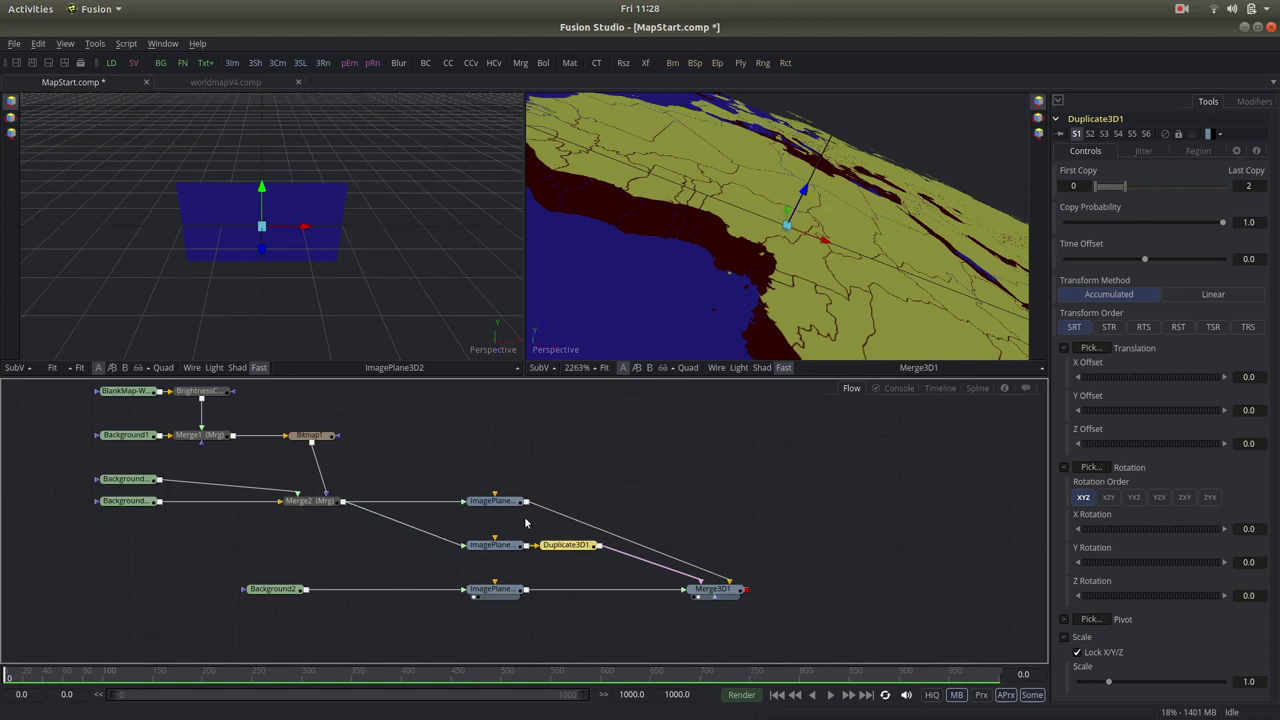
Step: Set the Duplicate 3D Last Copy to 10 and Z Offset to 0.001
click(1266, 190)
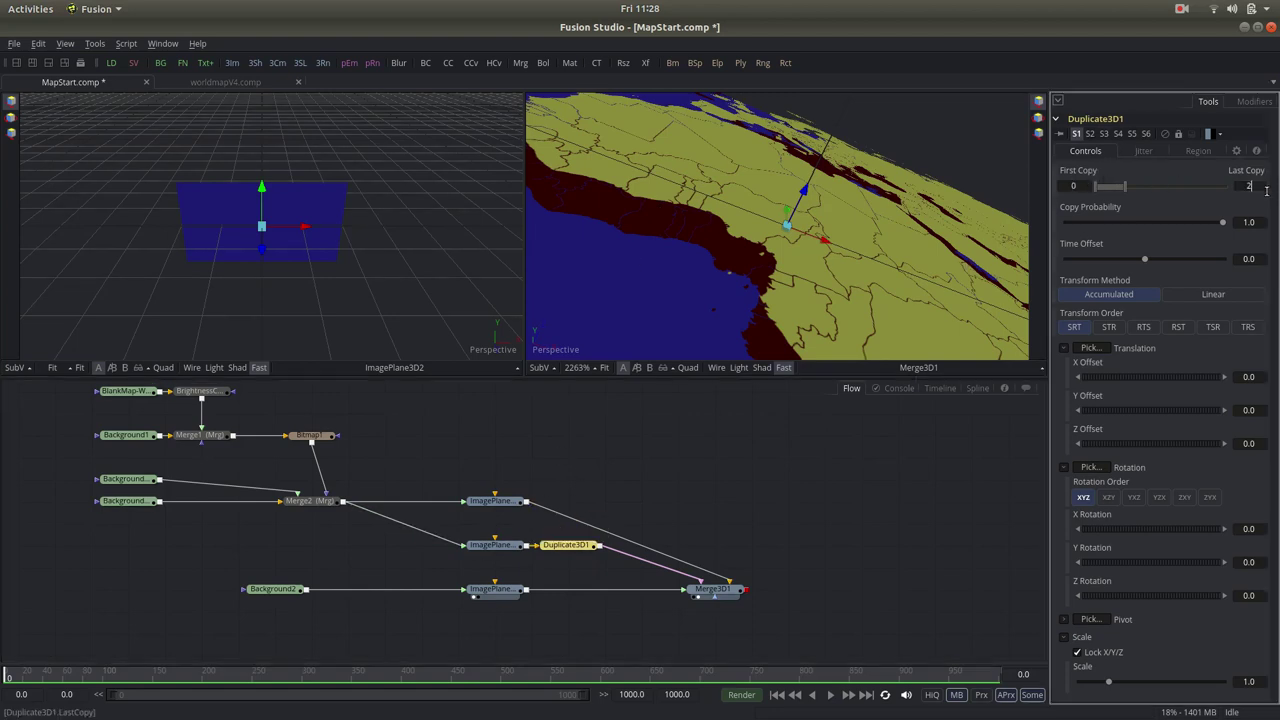
text(10)
key(Tab)
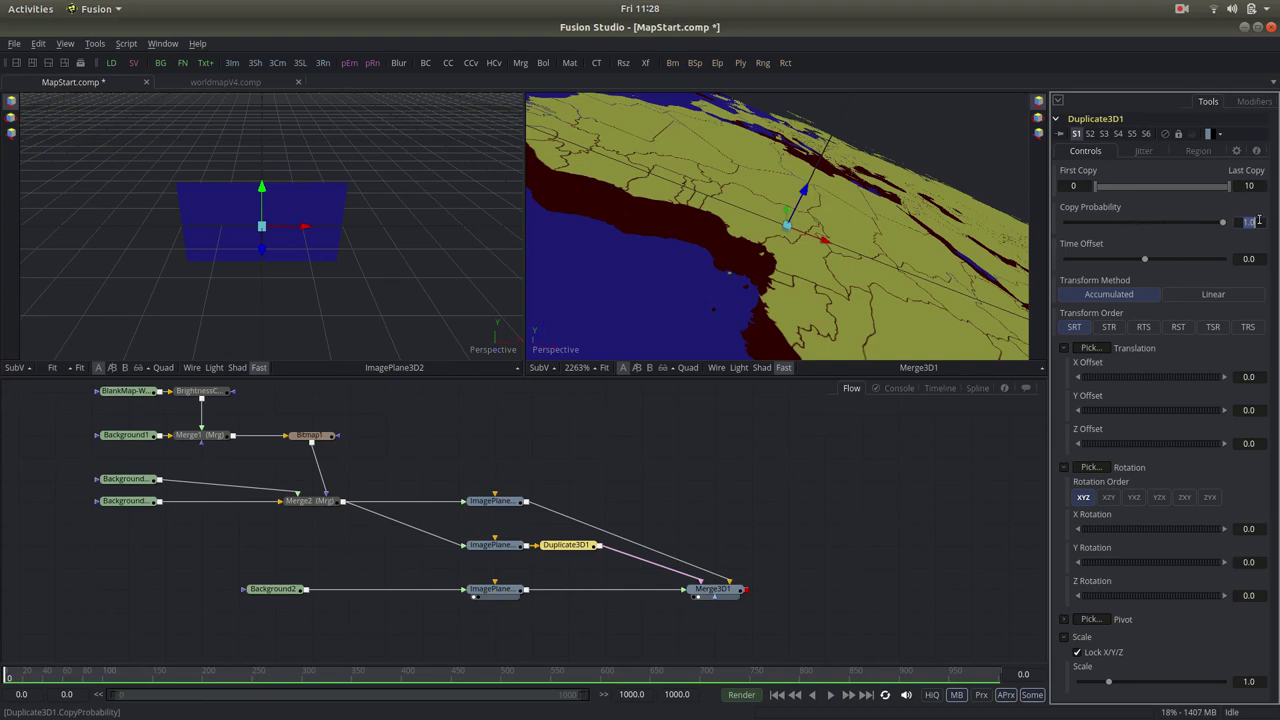
click(1222, 445)
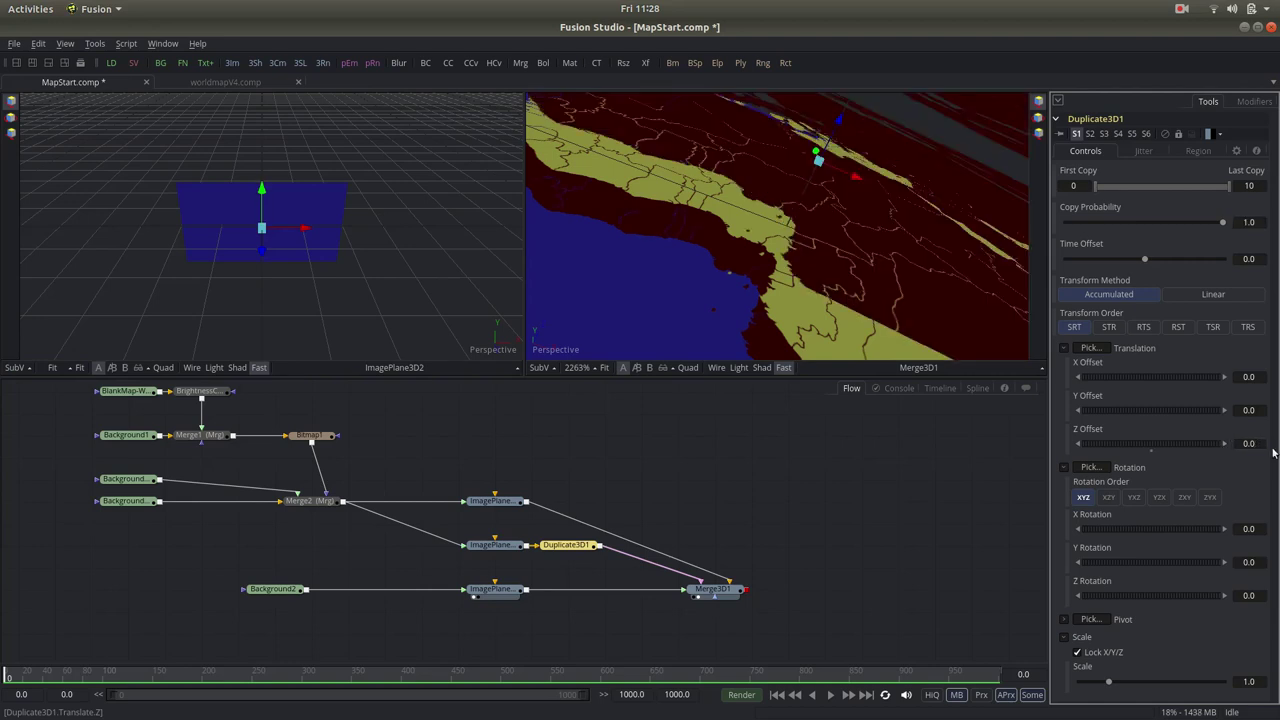
text(0.001)
key(Tab)
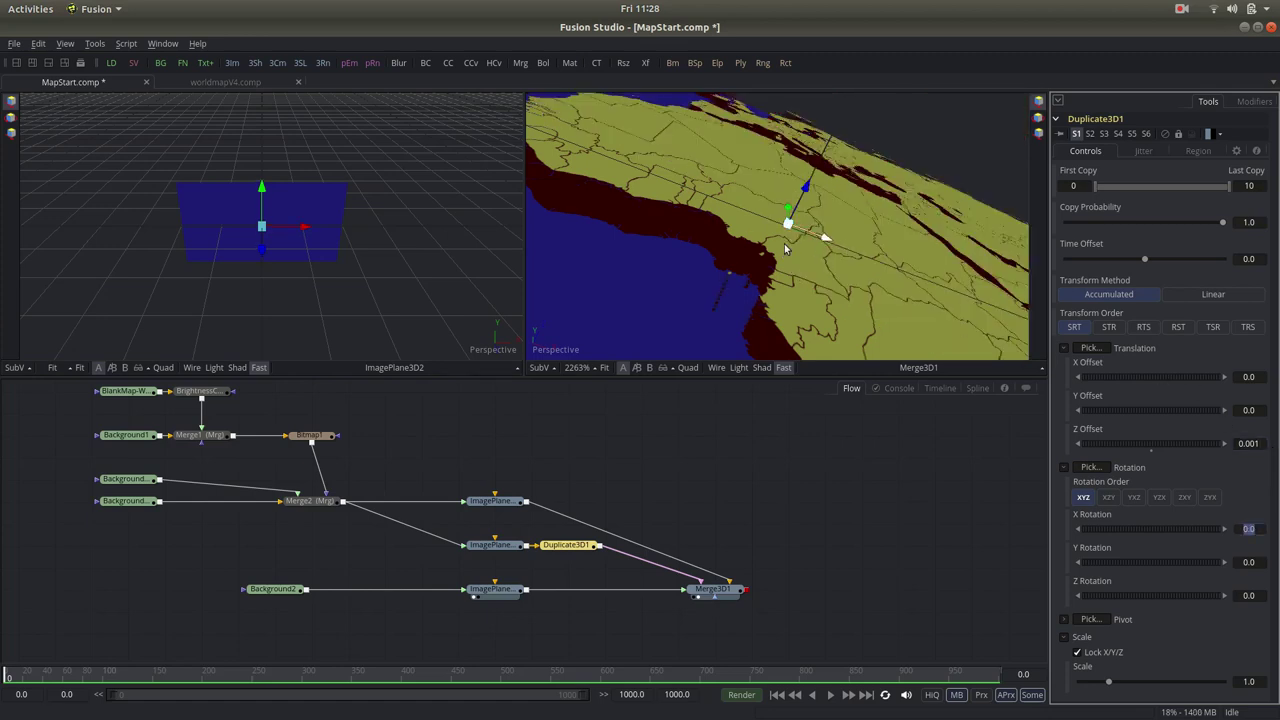
Step: Orbit and zoom across Africa and Europe to inspect the extruded red map edges
mouse_move(786, 223)
mouse_down()
mouse_move(893, 224)
mouse_move(814, 263)
mouse_move(778, 333)
mouse_move(716, 292)
mouse_up()
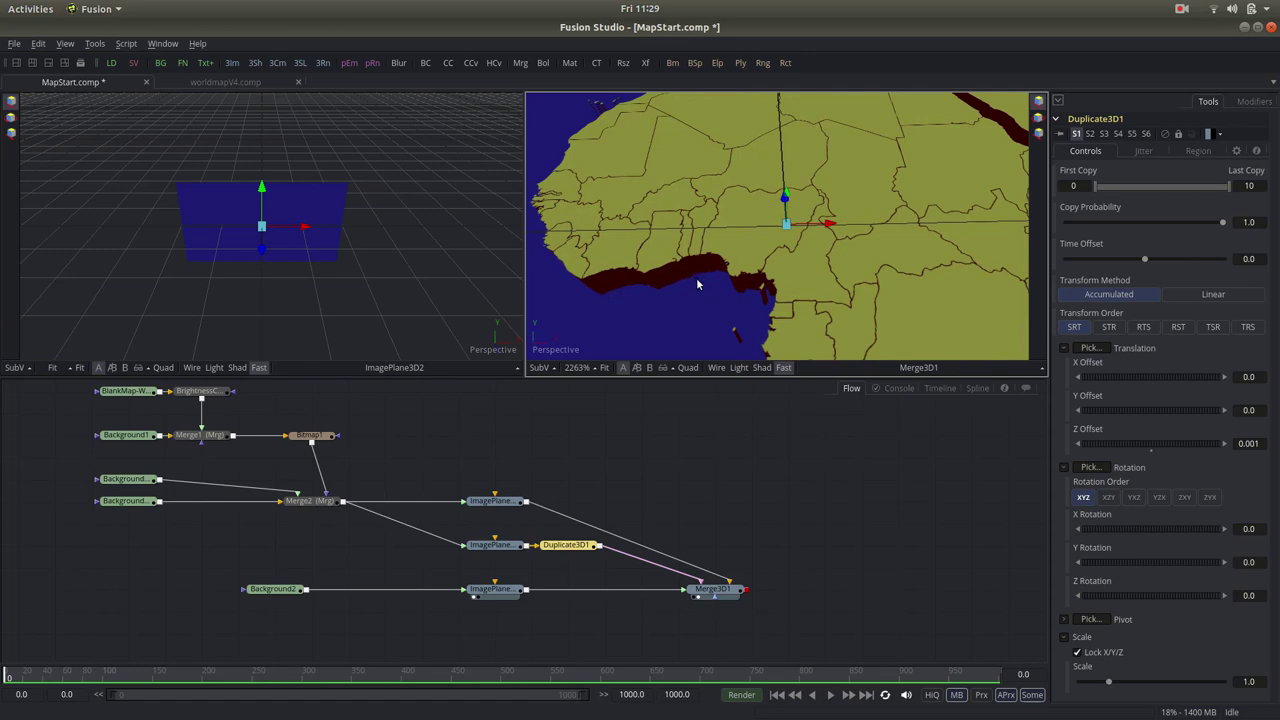
scroll(700, 270, down, 3)
scroll(705, 245, down, 3)
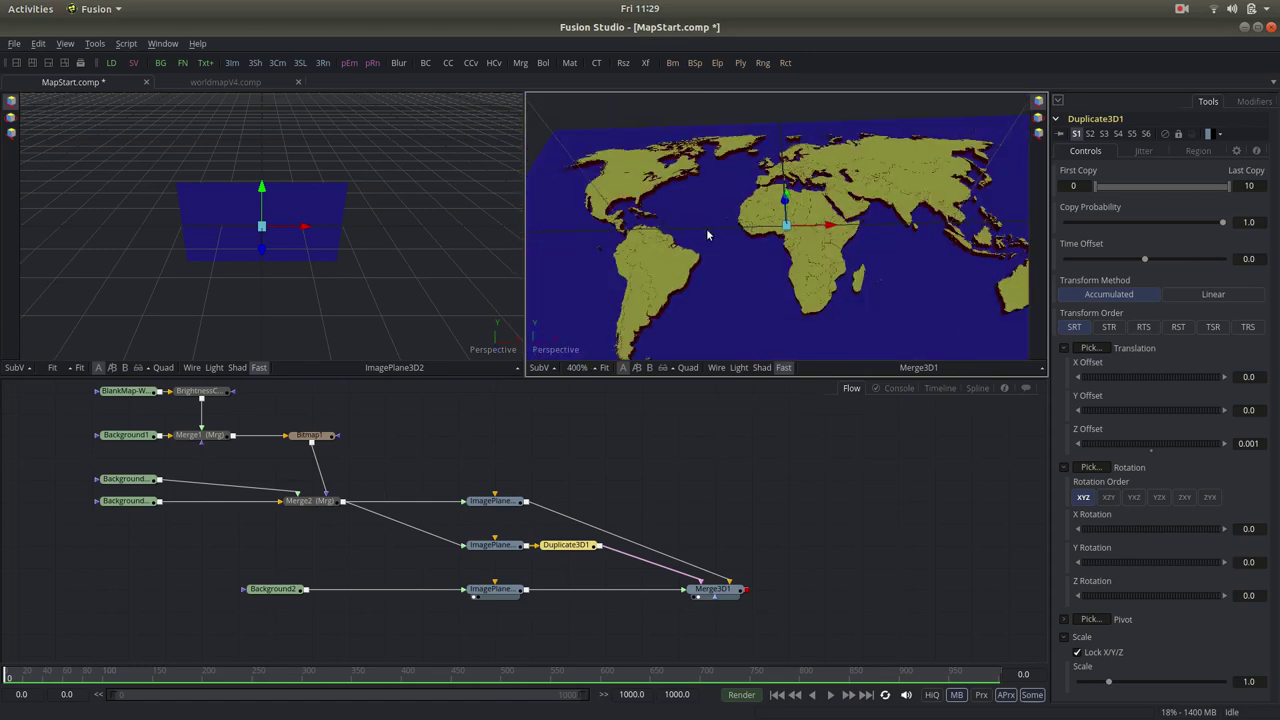
scroll(706, 234, up, 3)
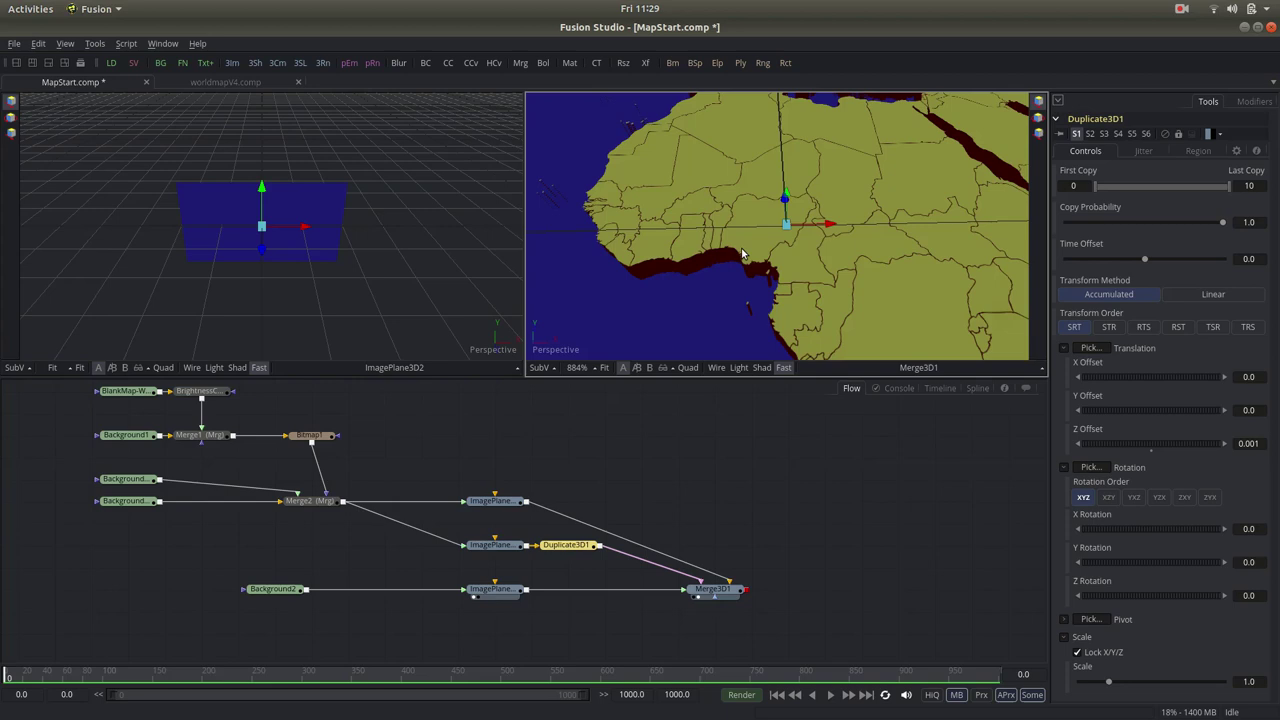
mouse_move(743, 254)
mouse_down()
mouse_move(771, 214)
mouse_move(871, 167)
mouse_move(772, 245)
mouse_move(702, 236)
mouse_move(757, 197)
mouse_move(758, 231)
mouse_up()
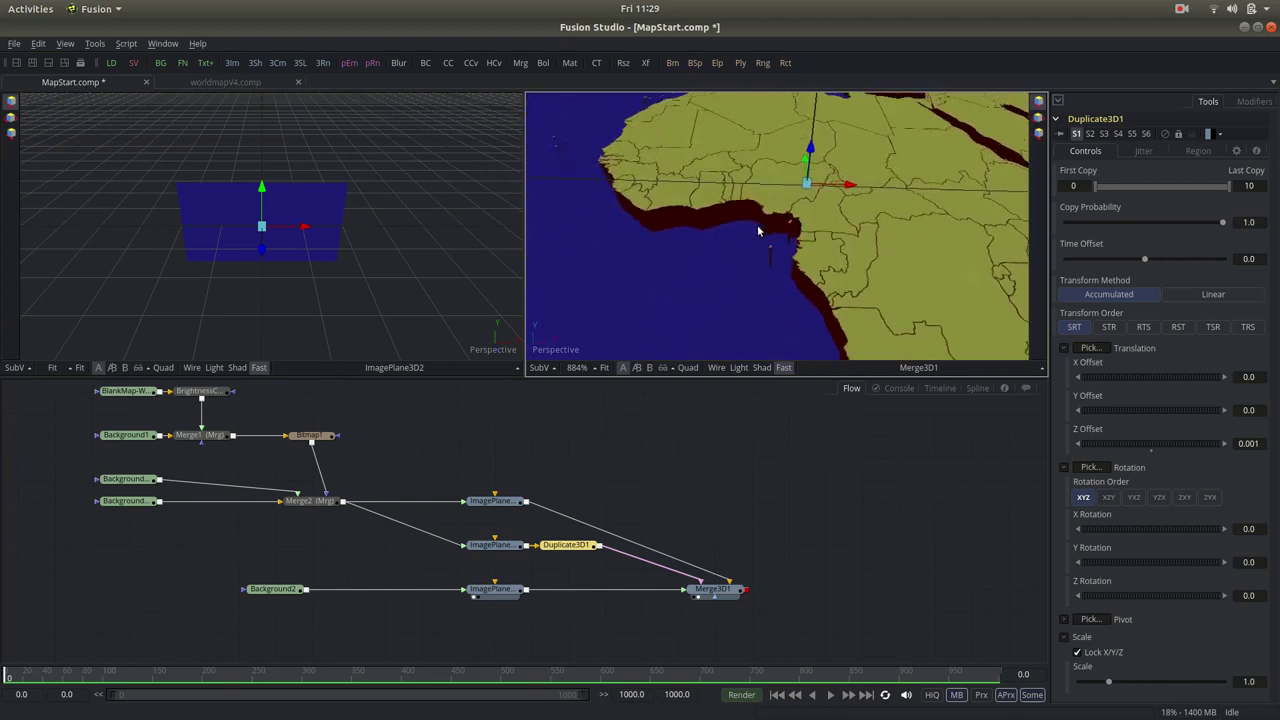
scroll(764, 222, down, 3)
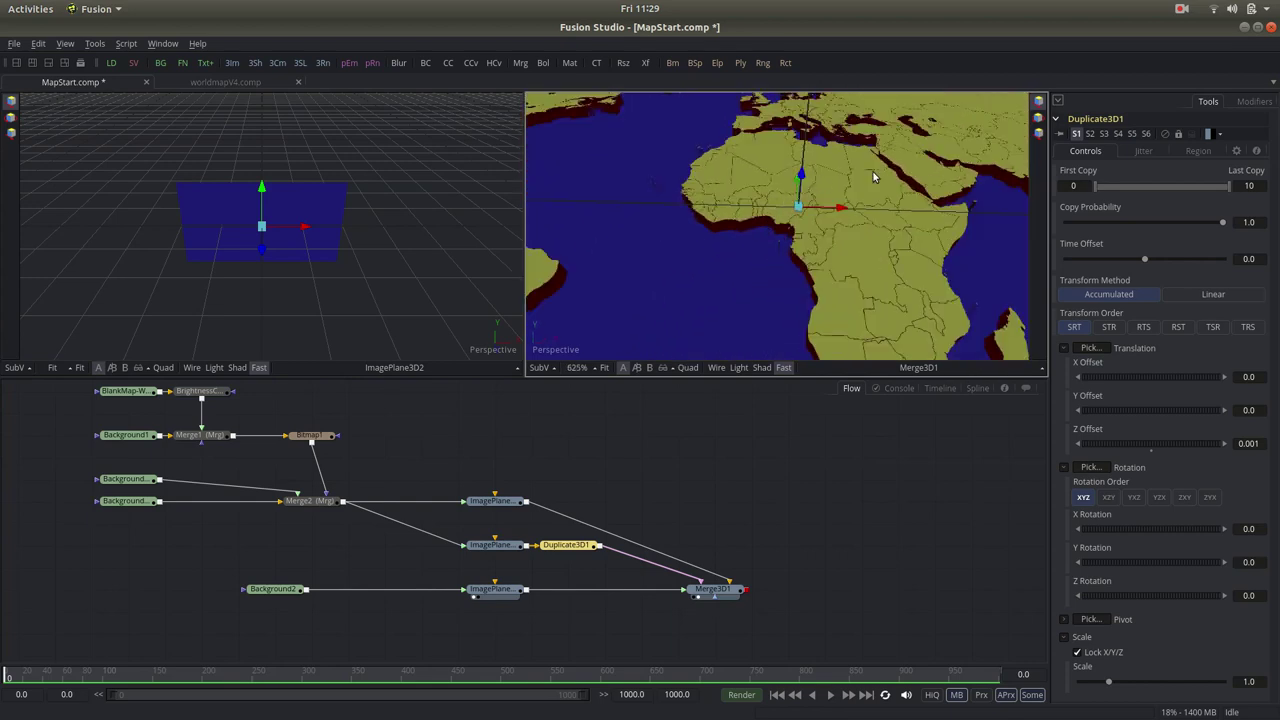
mouse_move(873, 177)
mouse_down()
mouse_move(787, 201)
mouse_move(781, 253)
mouse_move(791, 165)
mouse_move(686, 167)
mouse_move(703, 206)
mouse_move(706, 188)
mouse_move(644, 200)
mouse_up()
scroll(781, 234, up, 3)
scroll(685, 168, up, 1)
scroll(684, 170, down, 2)
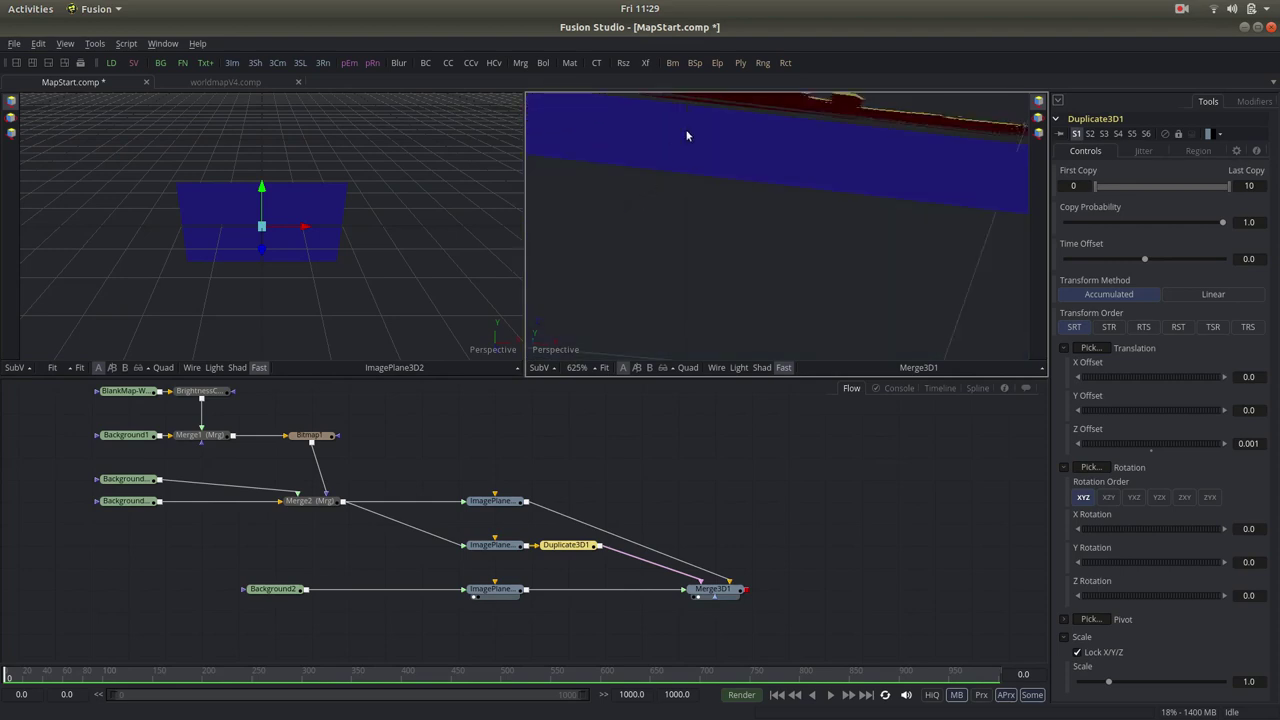
mouse_move(687, 136)
mouse_down()
mouse_move(703, 157)
mouse_move(672, 162)
mouse_up()
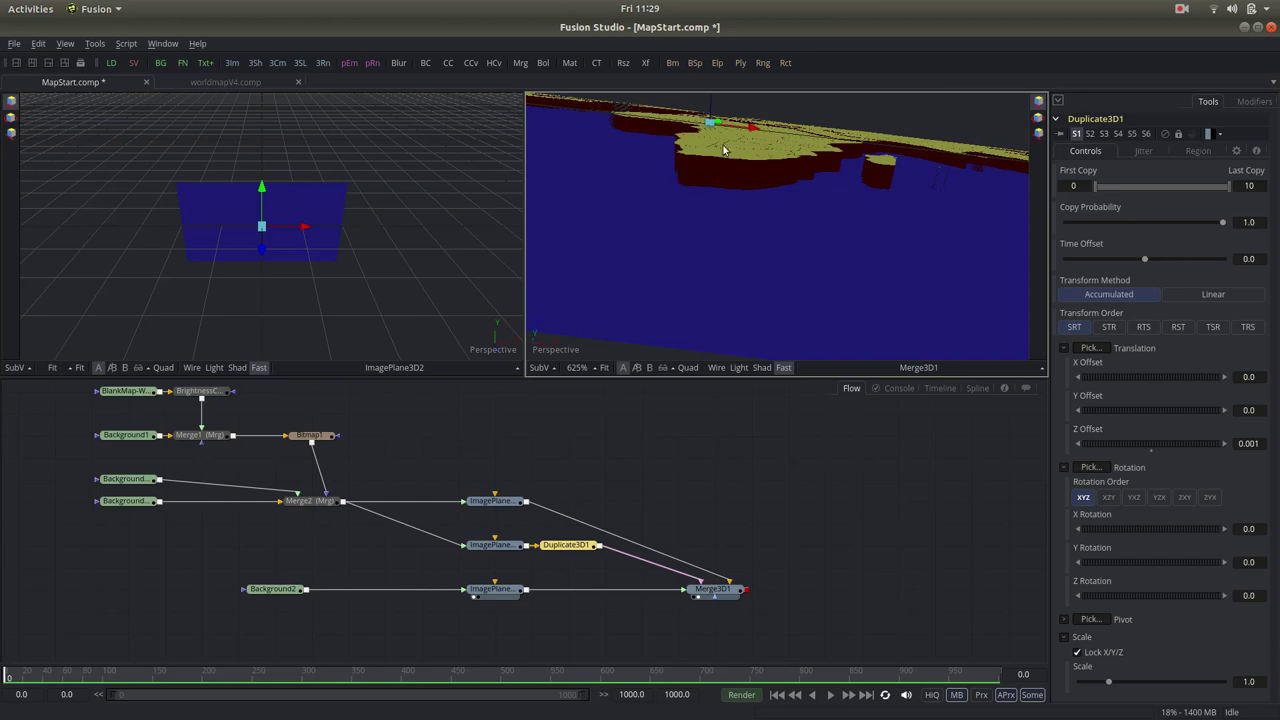
mouse_move(707, 163)
mouse_down()
mouse_move(840, 216)
mouse_move(812, 165)
mouse_move(798, 216)
mouse_move(824, 89)
mouse_move(754, 150)
mouse_up()
scroll(812, 165, down, 1)
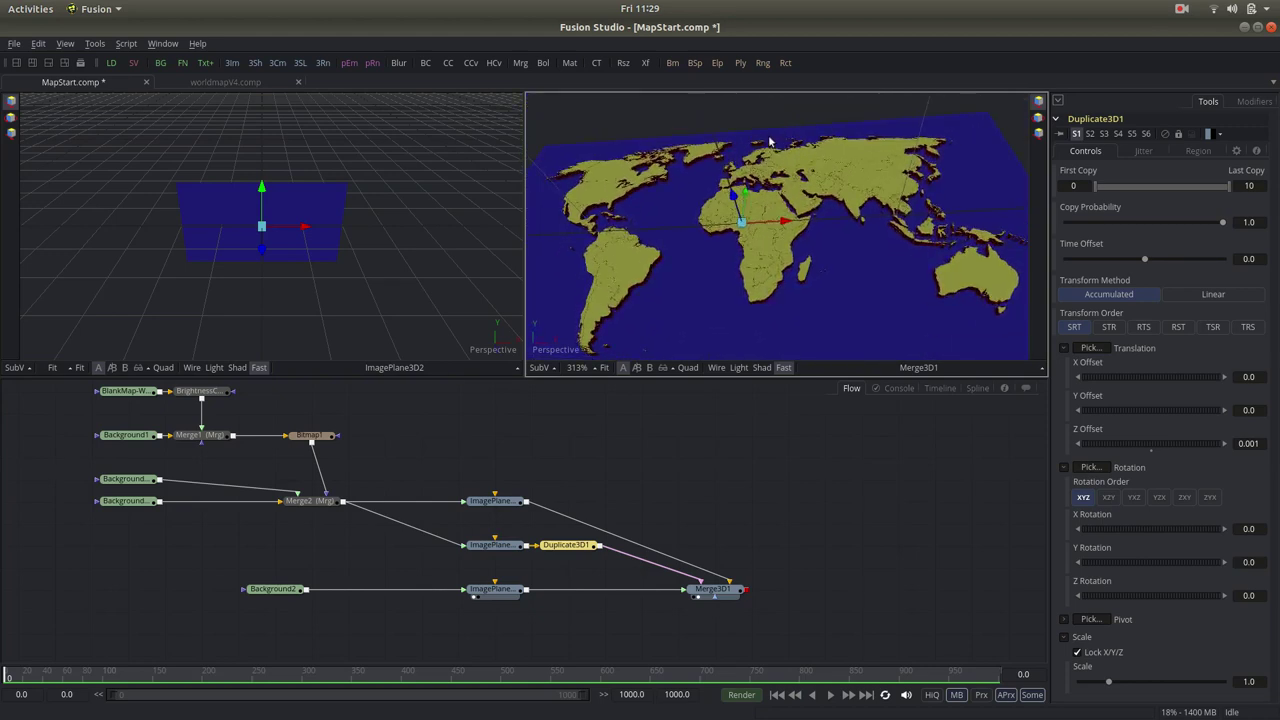
scroll(800, 205, up, 1)
scroll(800, 205, up, 1)
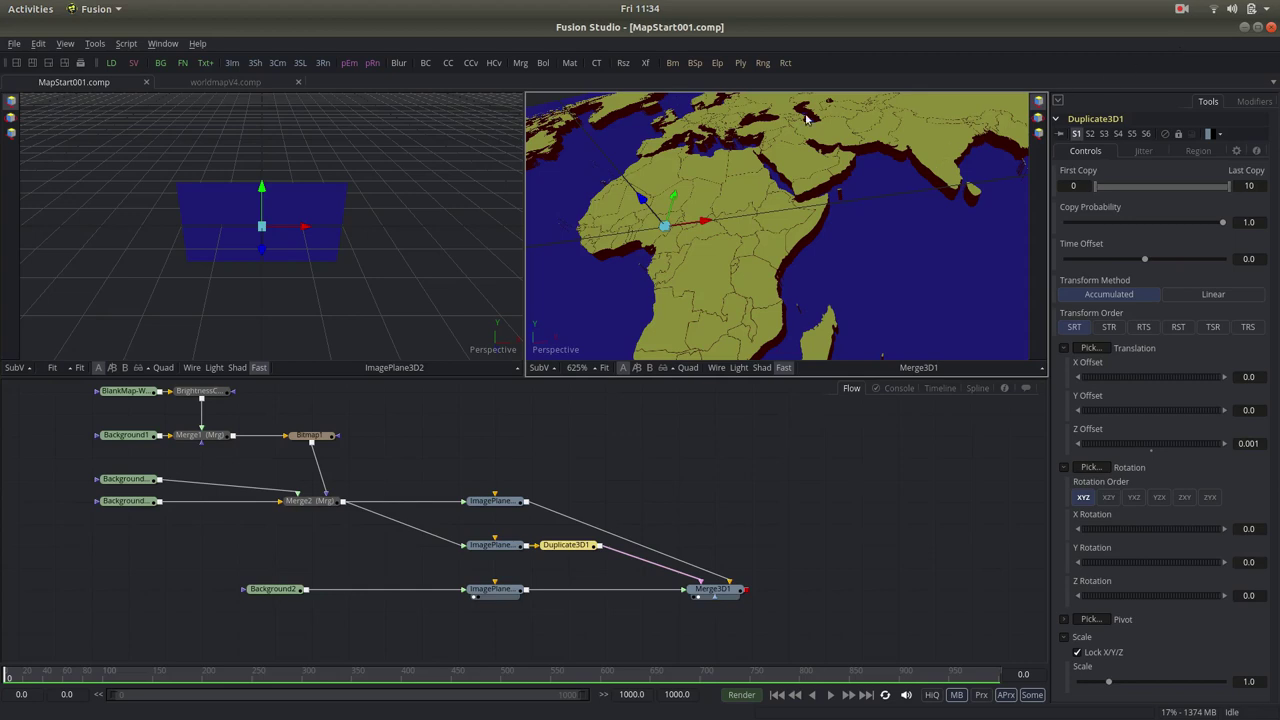
drag(951, 130, 897, 273)
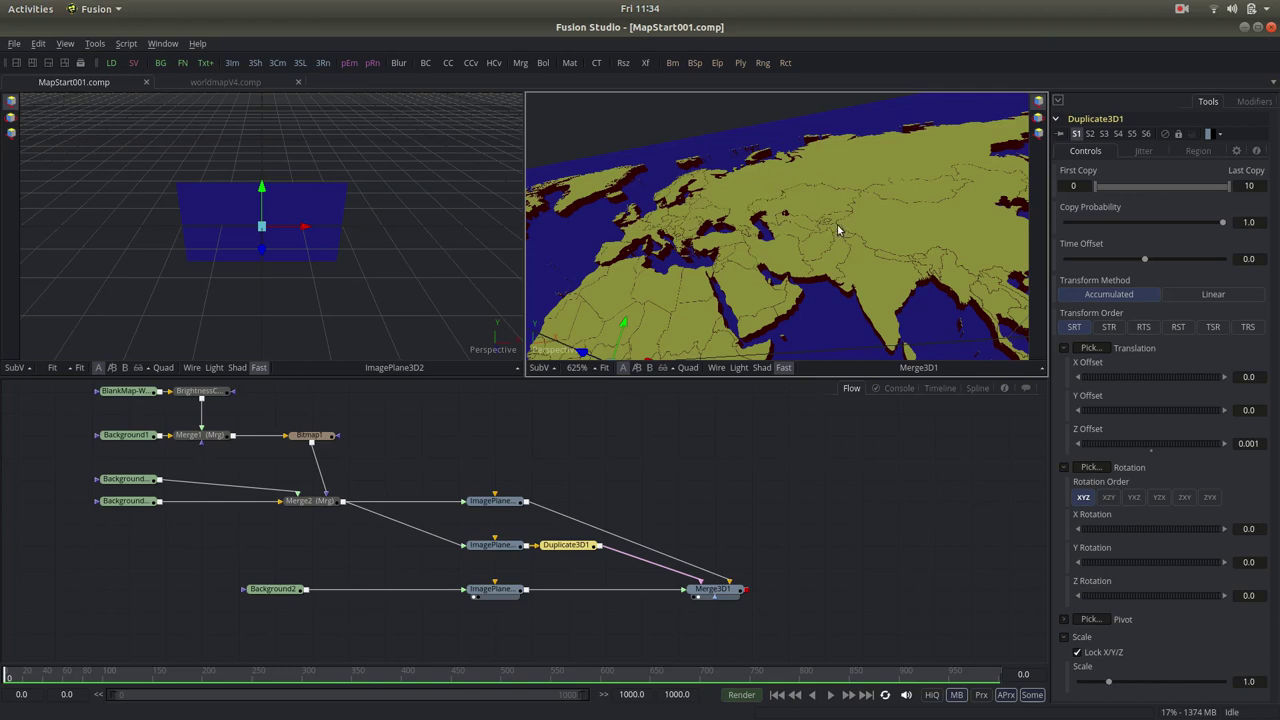
mouse_move(710, 268)
mouse_down()
mouse_move(760, 222)
mouse_move(911, 231)
mouse_up()
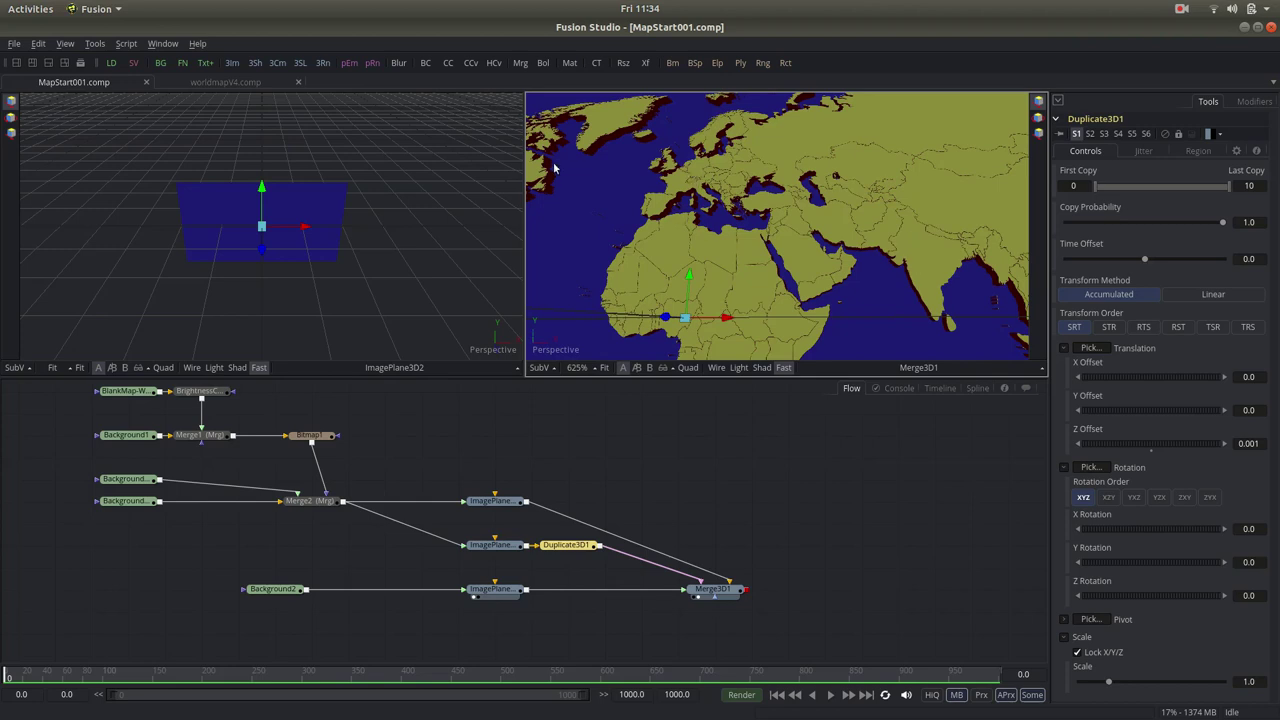
Step: Add a Merge3 node and pull it off the image plane's output link
click(600, 164)
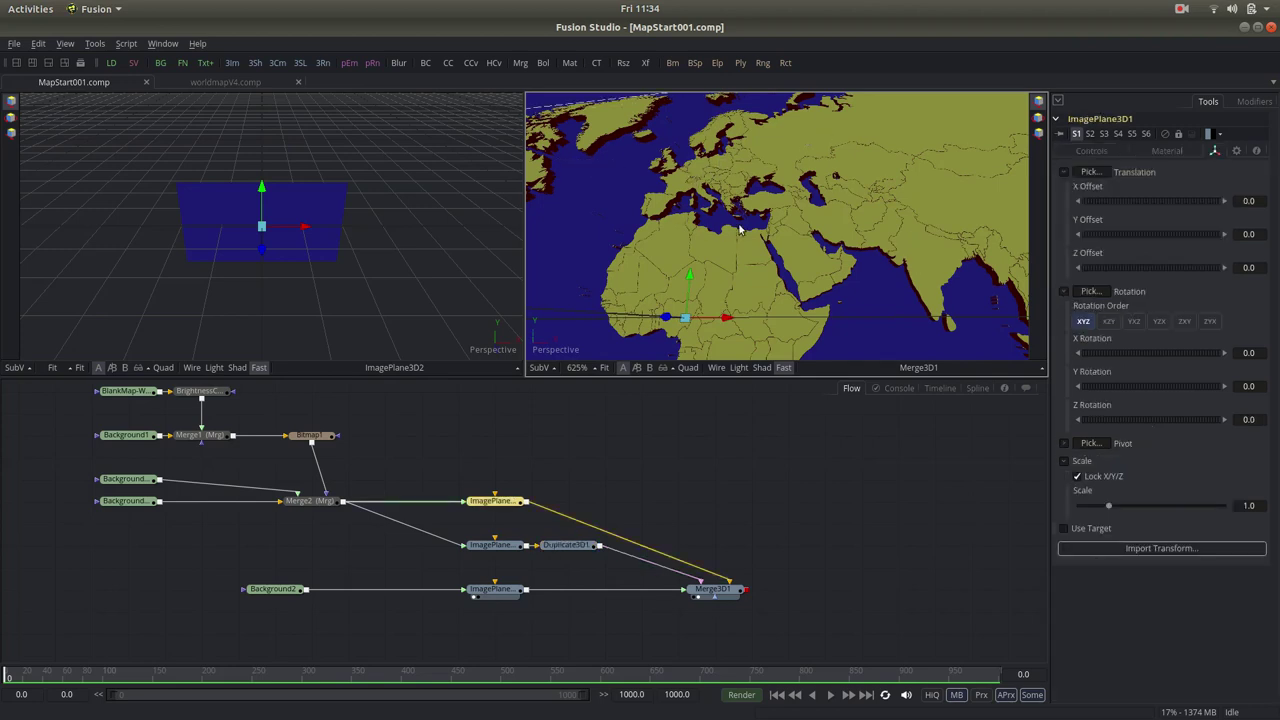
click(421, 449)
key(shift+space)
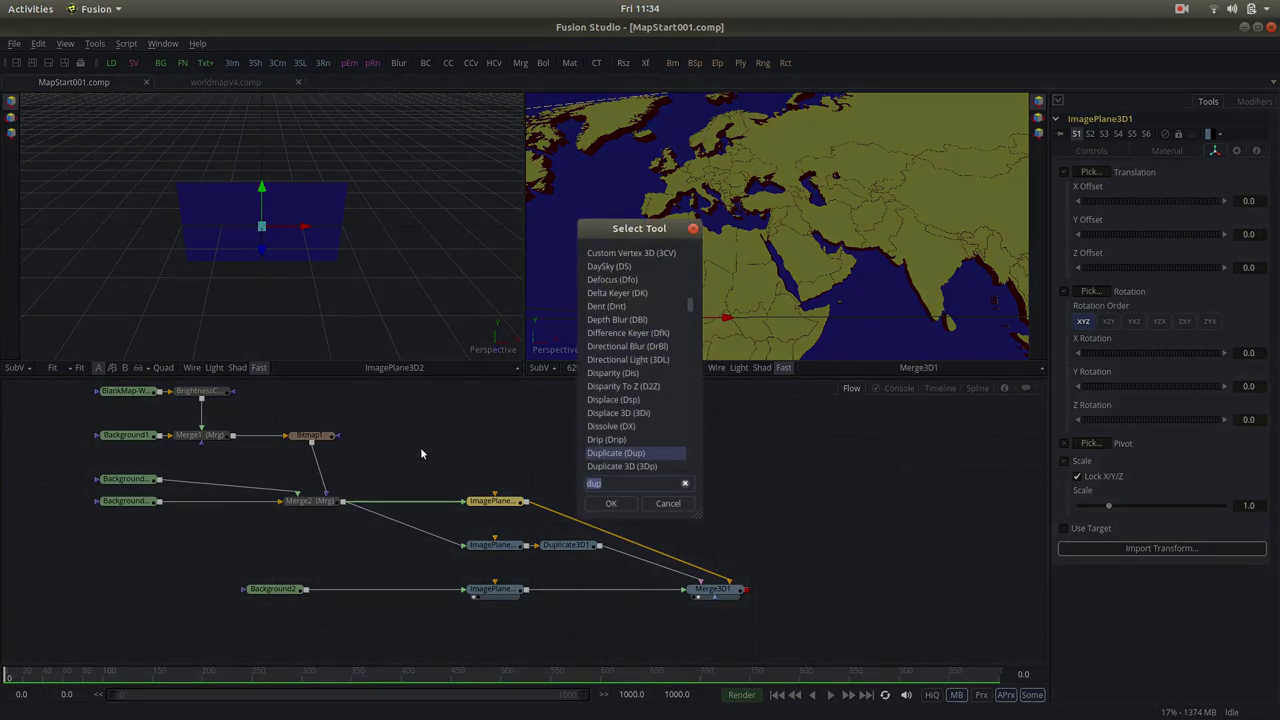
text(mer)
key(Return)
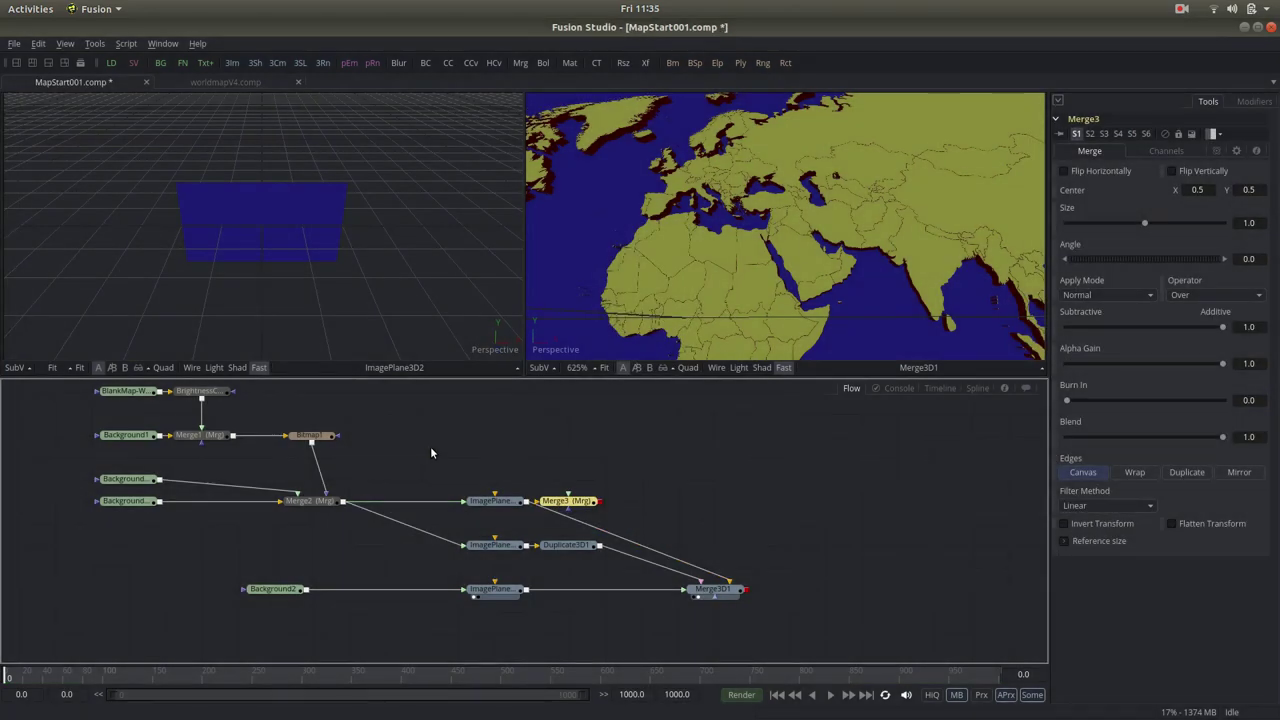
mouse_move(591, 499)
mouse_down()
mouse_move(432, 483)
mouse_move(423, 499)
mouse_up()
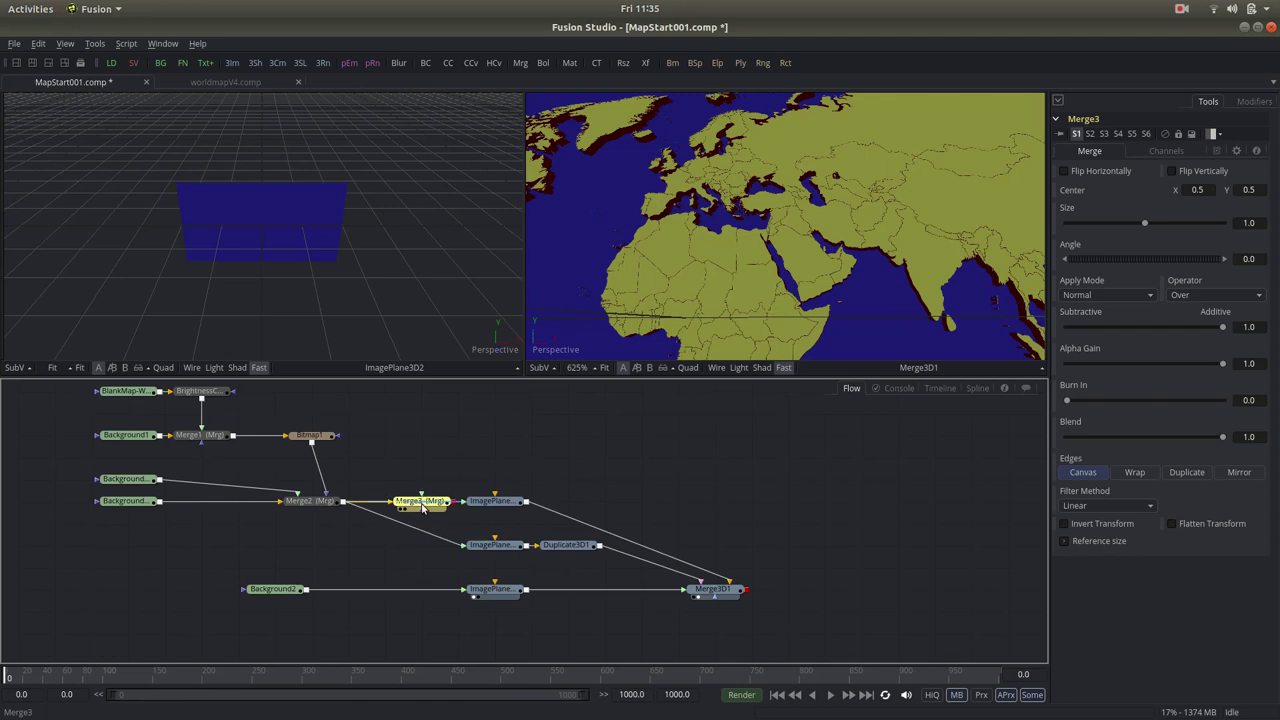
mouse_move(445, 508)
mouse_down()
mouse_move(411, 490)
mouse_move(419, 508)
mouse_up()
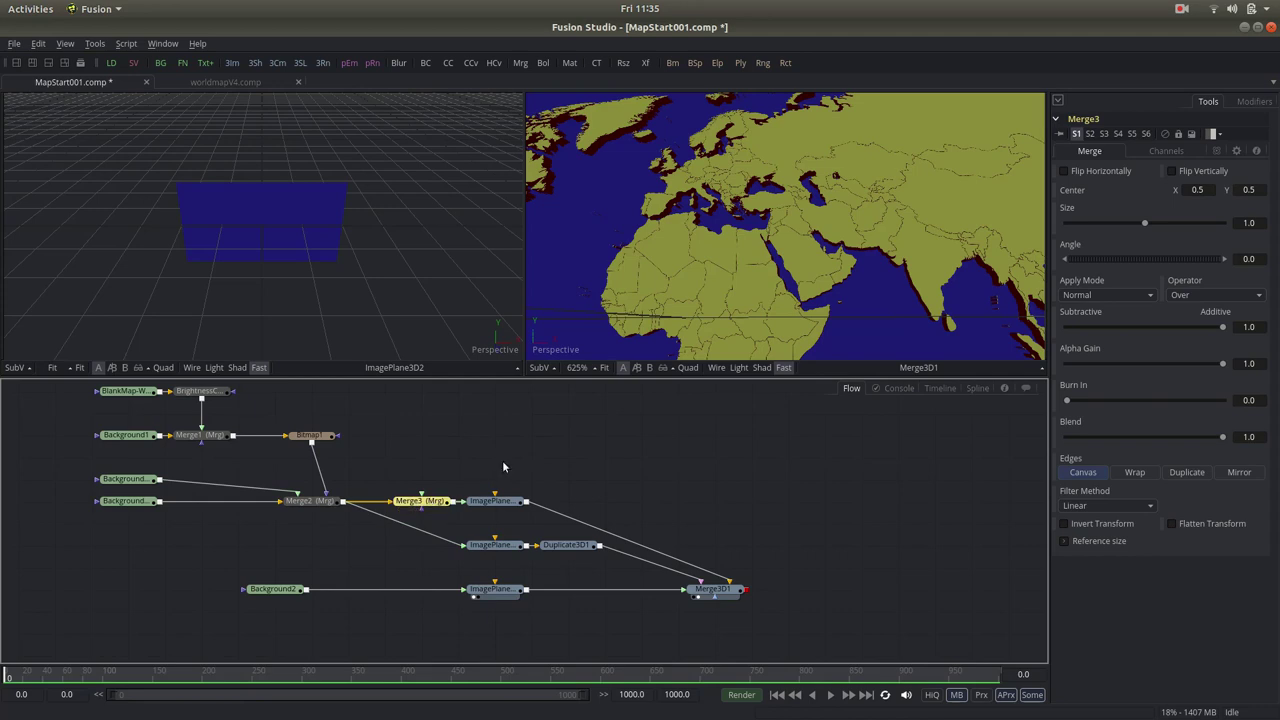
Step: Shift the image plane, Duplicate 3D and Merge3D1 nodes right; insert Merge3 after Merge2
drag(501, 457, 730, 648)
drag(736, 600, 849, 604)
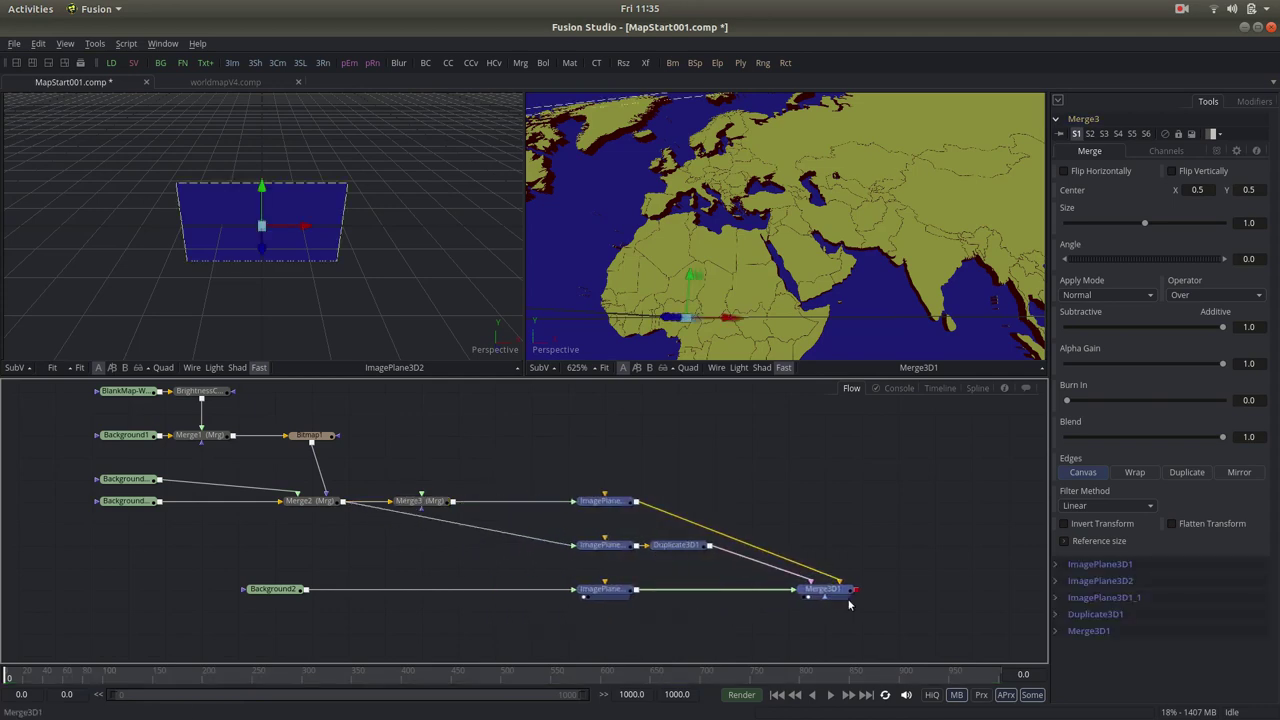
click(845, 592)
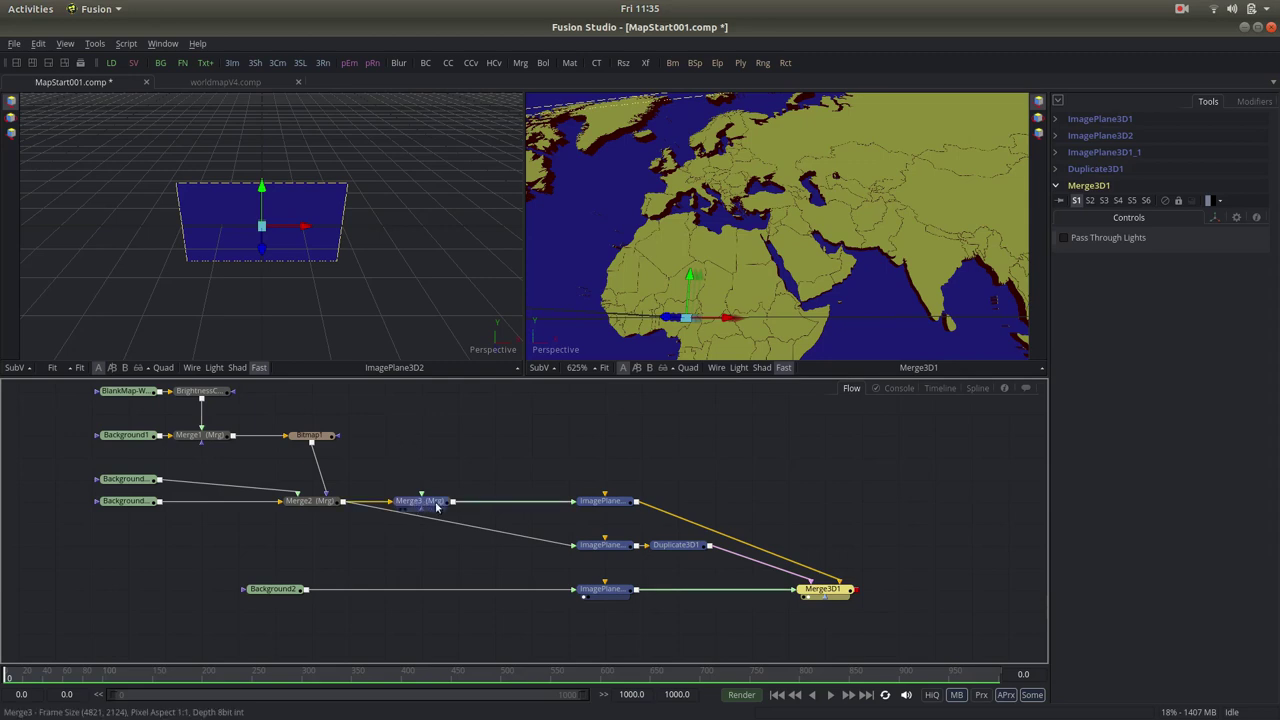
drag(412, 497, 487, 500)
click(457, 415)
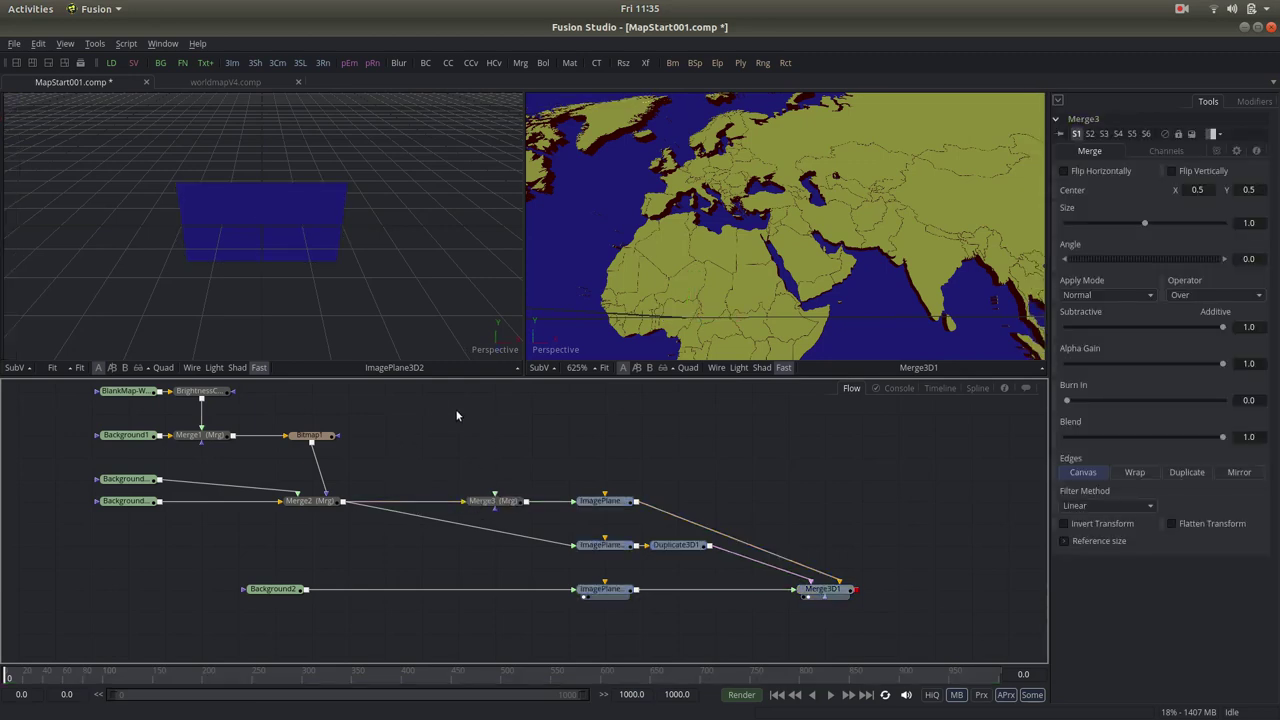
Step: Add a Background node to the flow
key(shift+space)
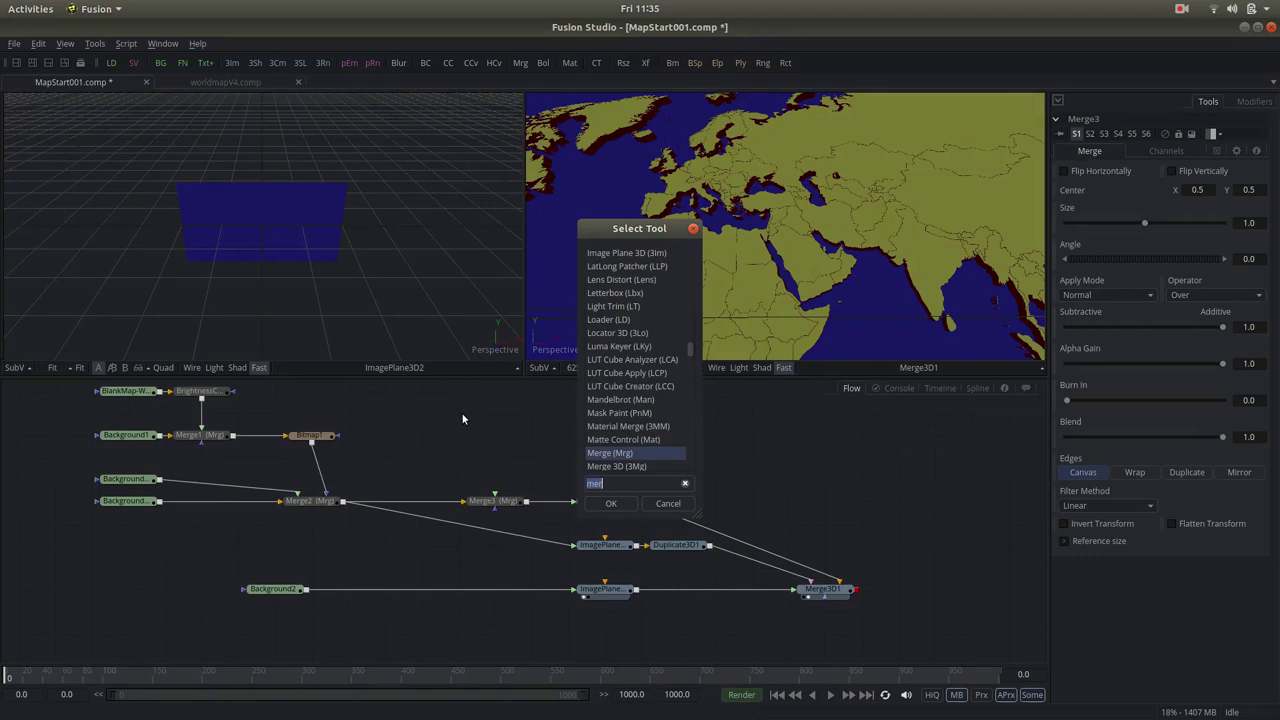
text(b)
key(Return)
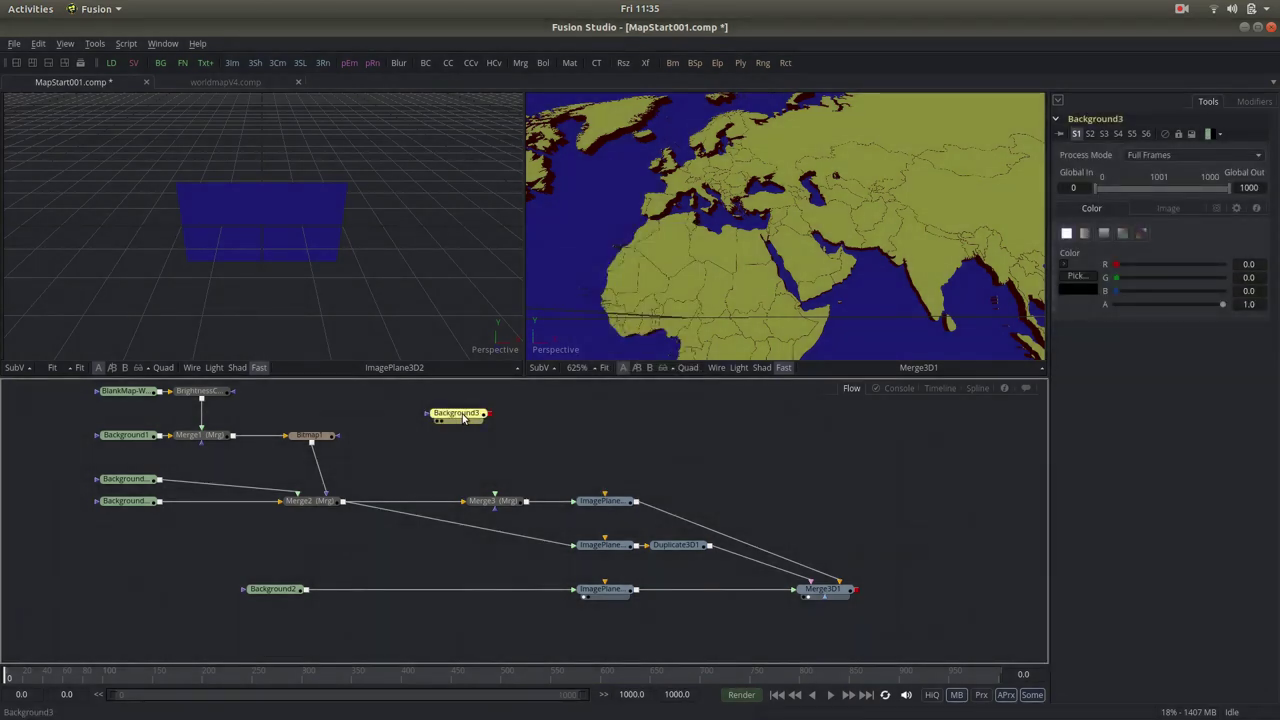
Step: Set ImagePlane3D1_1's diffuse colour to dark red #5A0500, saved as a custom colour
click(618, 546)
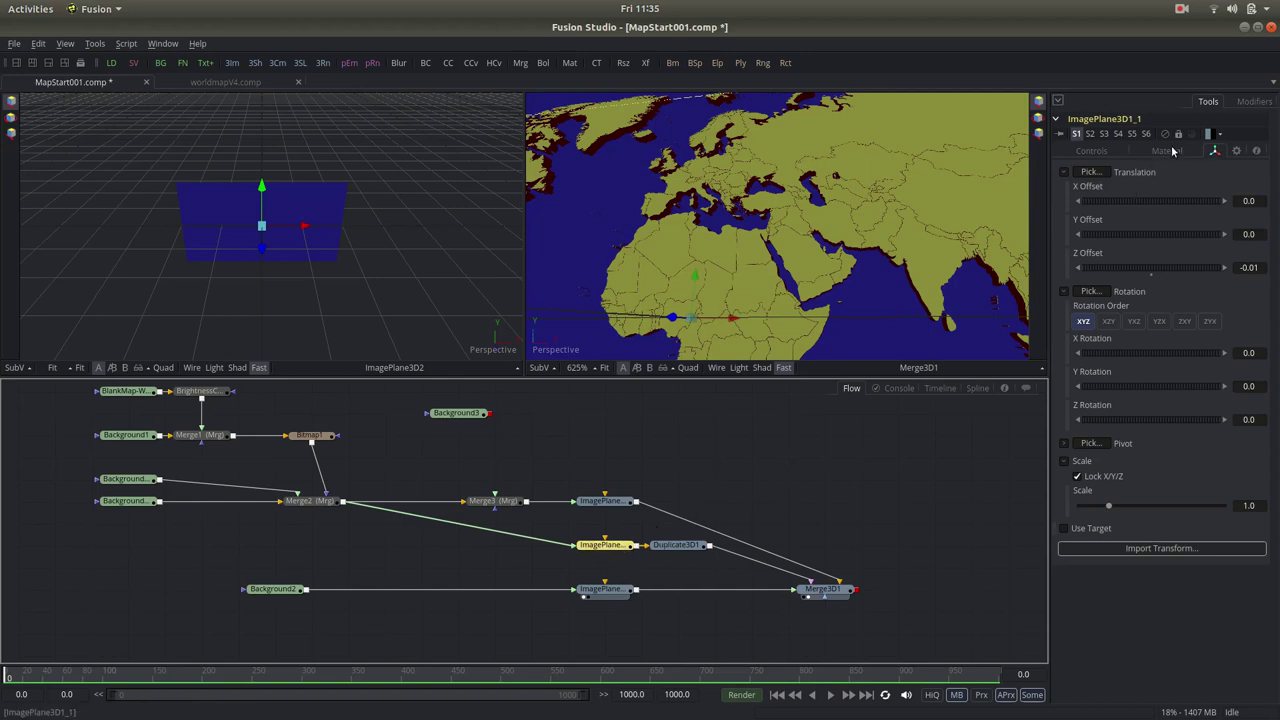
click(1166, 150)
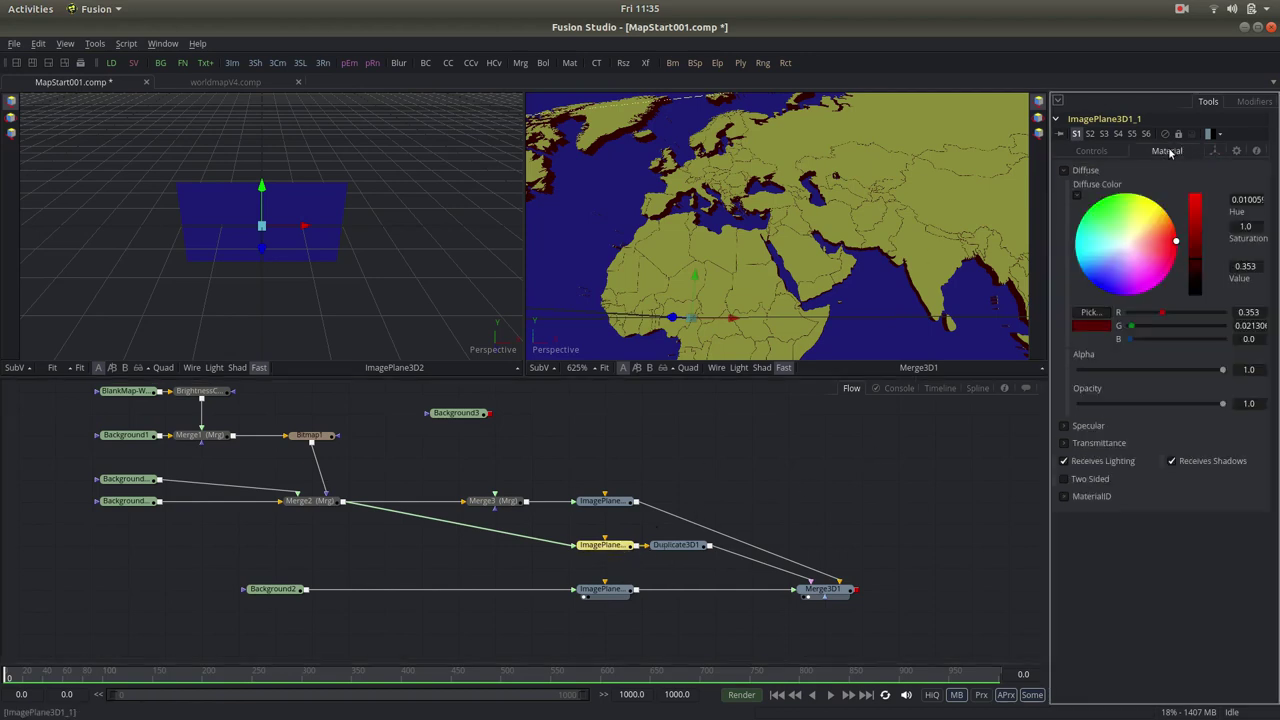
click(1097, 316)
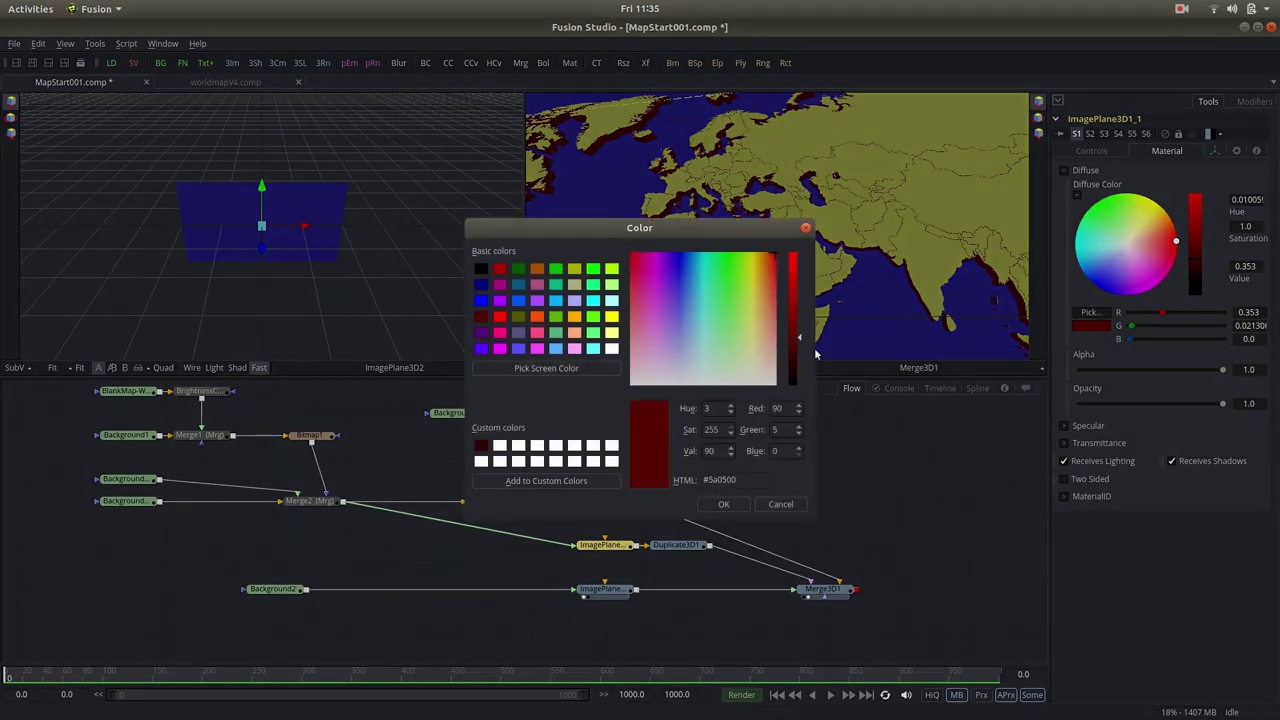
drag(652, 429, 481, 447)
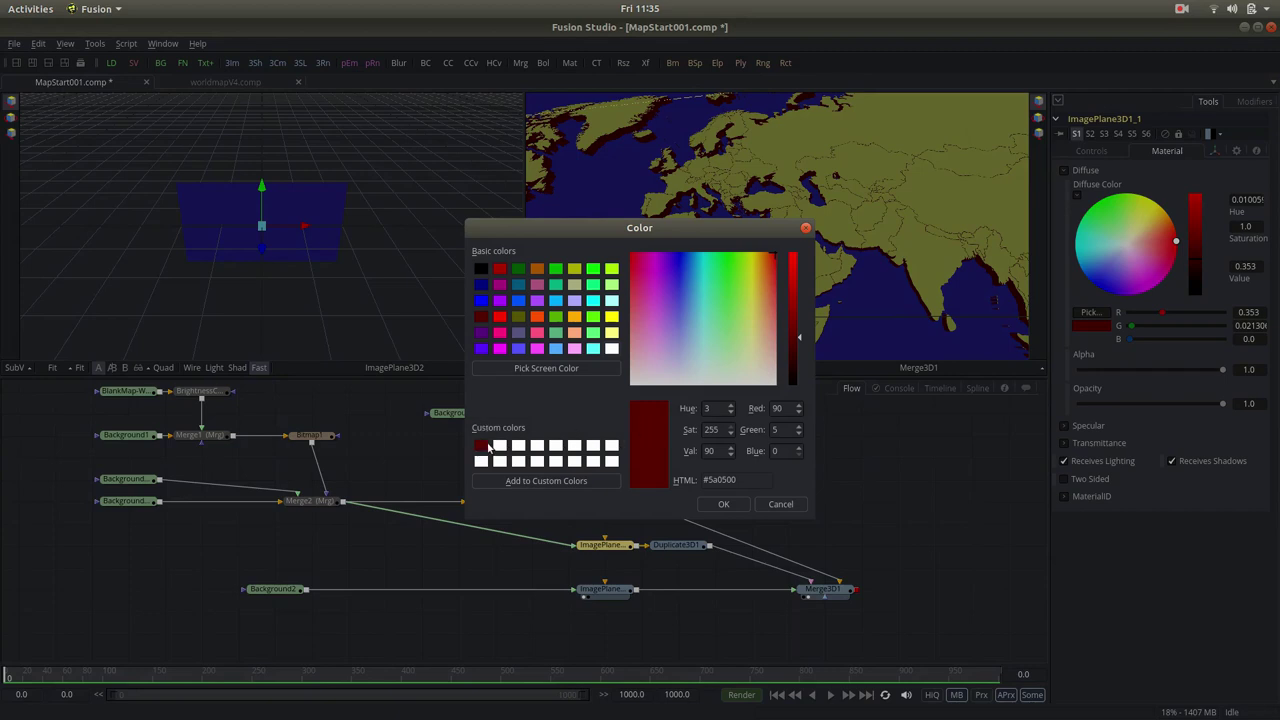
click(723, 504)
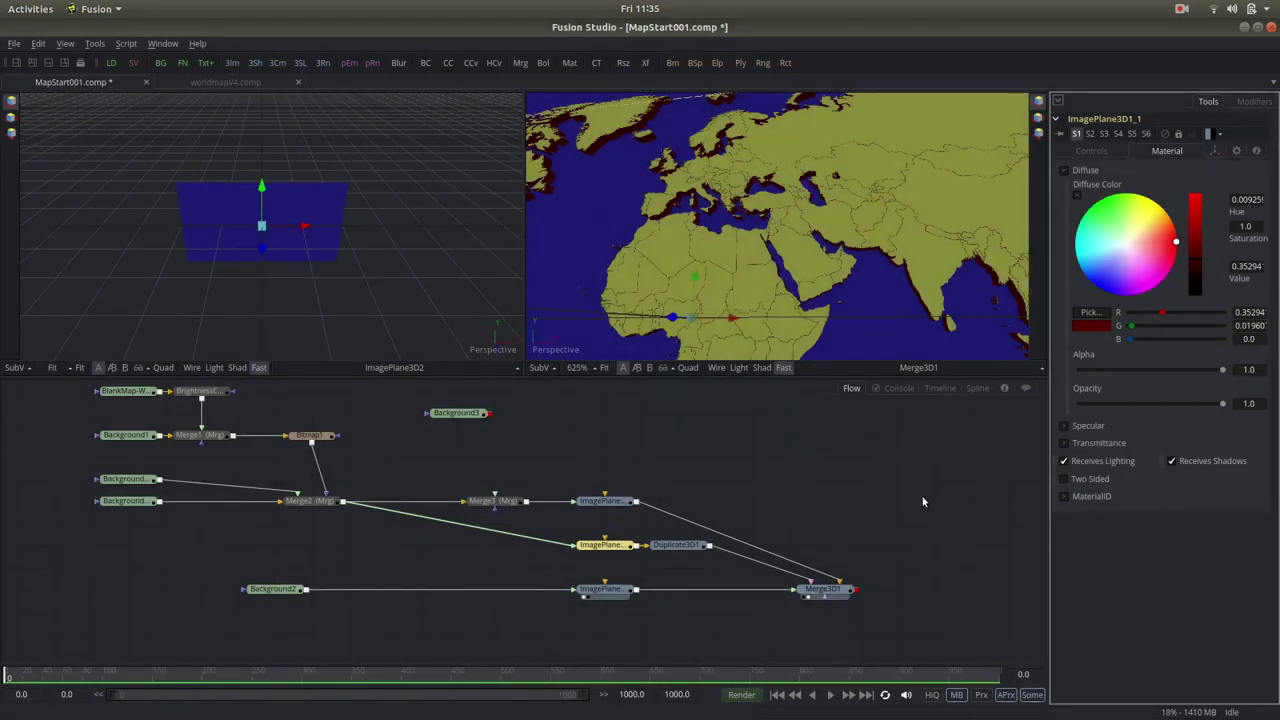
Step: Fill Background3 with the saved dark red custom colour
click(458, 413)
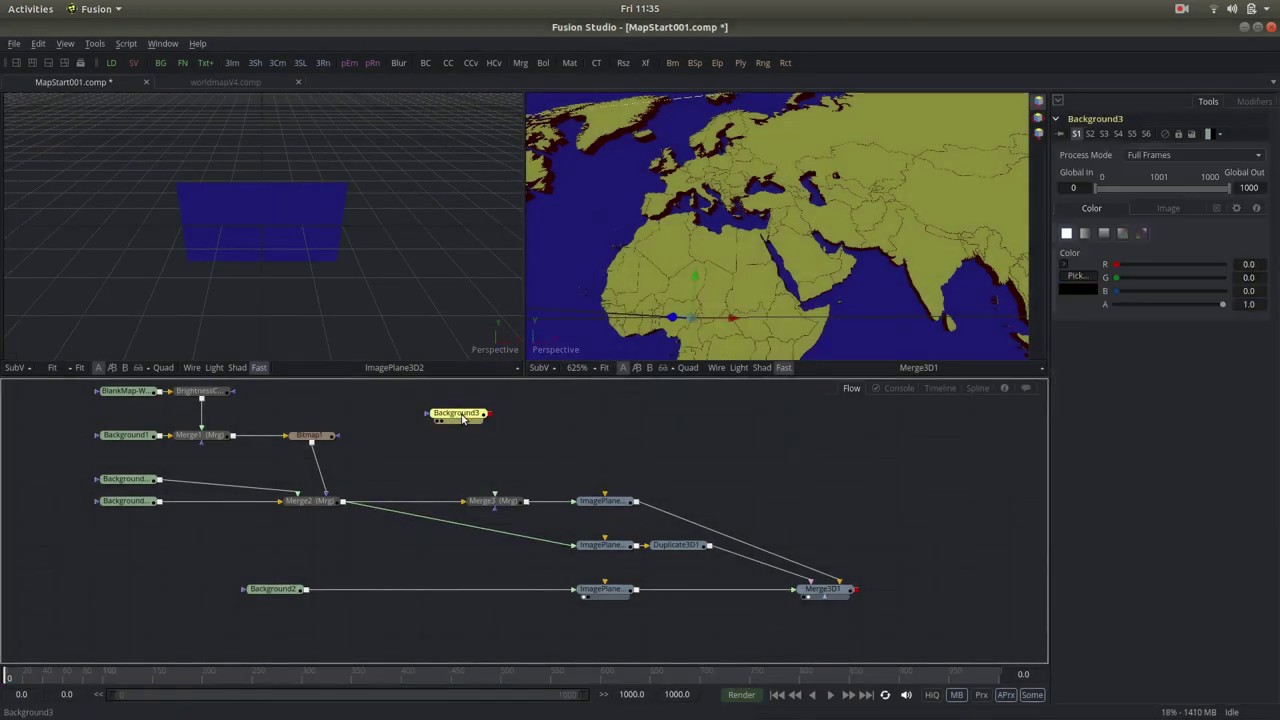
click(1081, 281)
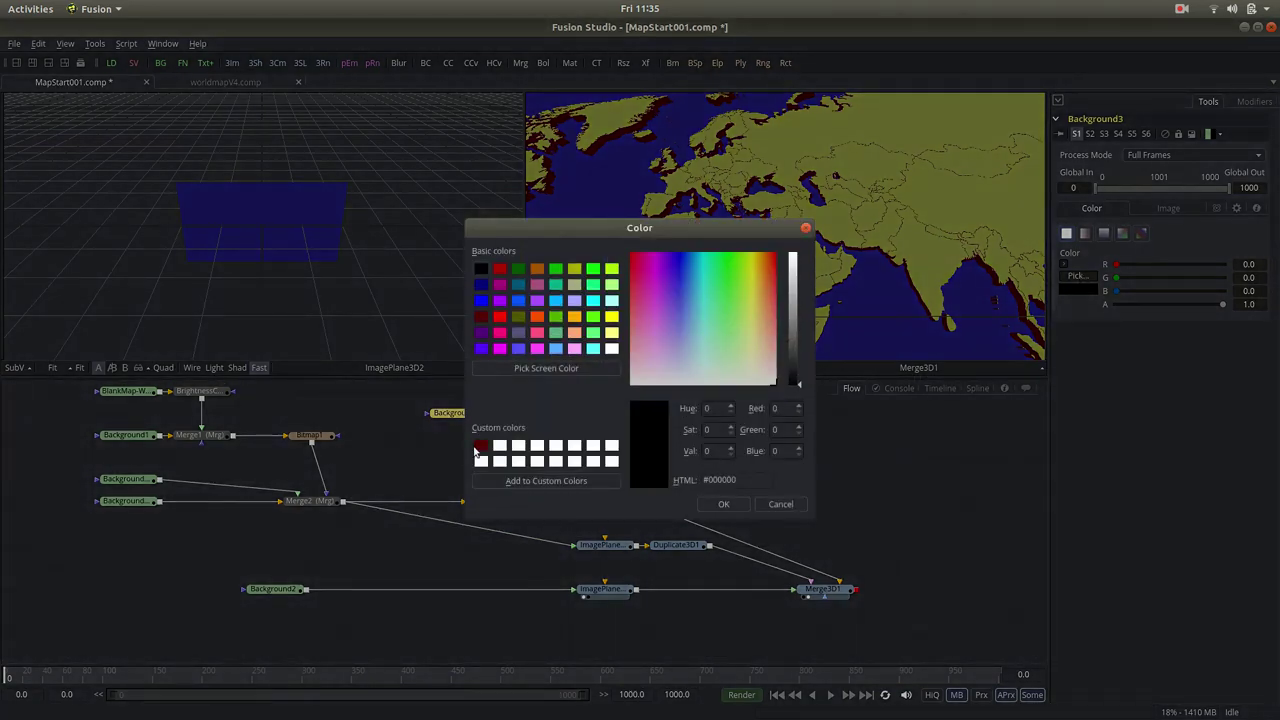
click(481, 447)
click(720, 506)
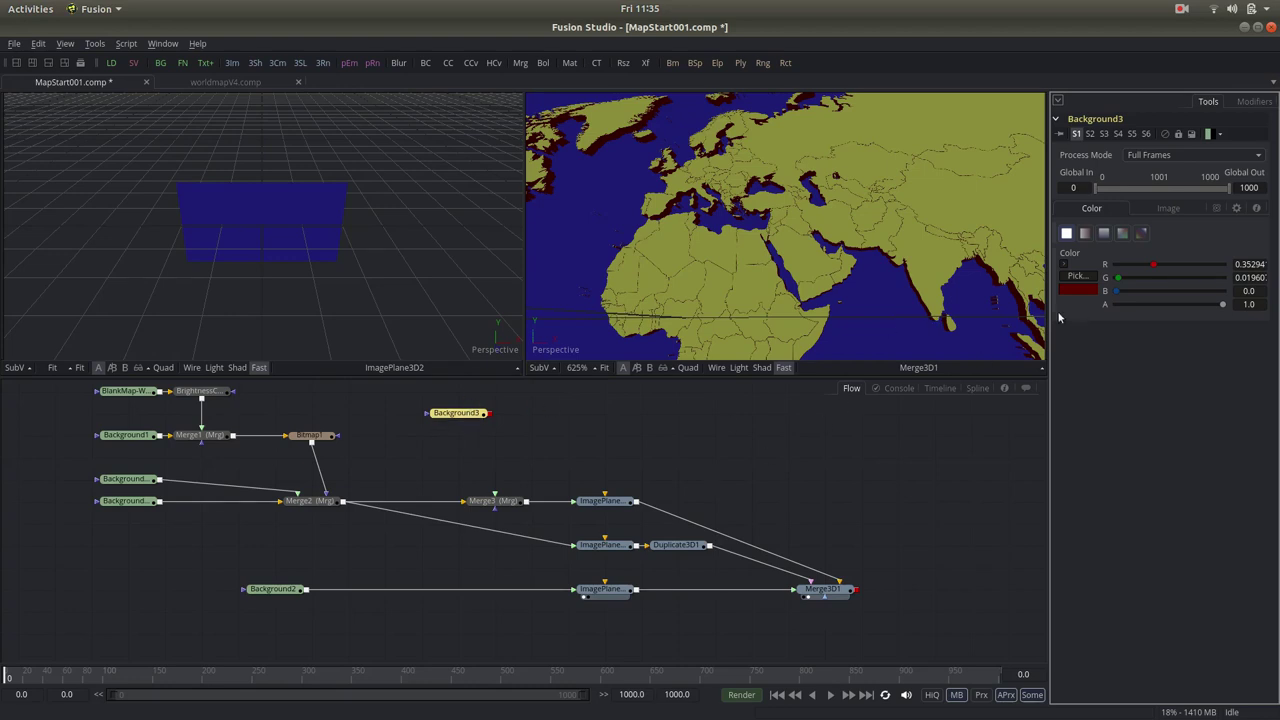
click(488, 414)
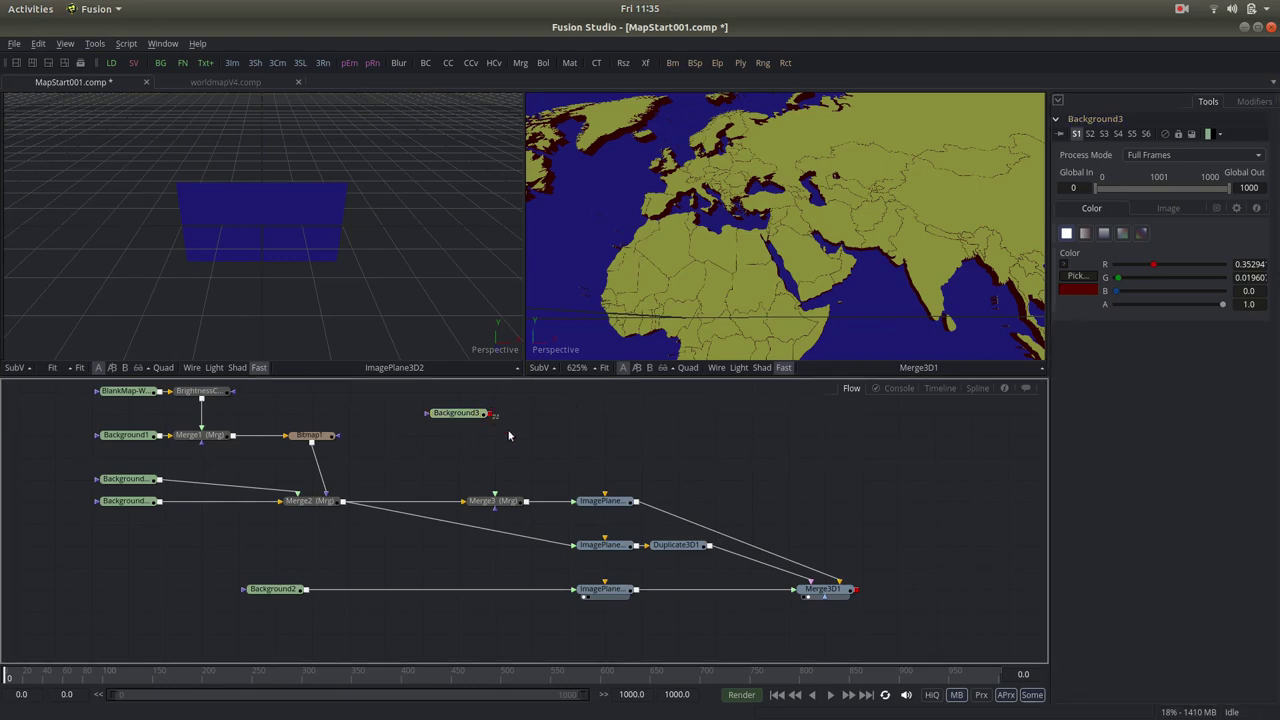
Step: Set Background3's image Width and Height to 500
click(1179, 210)
click(1248, 259)
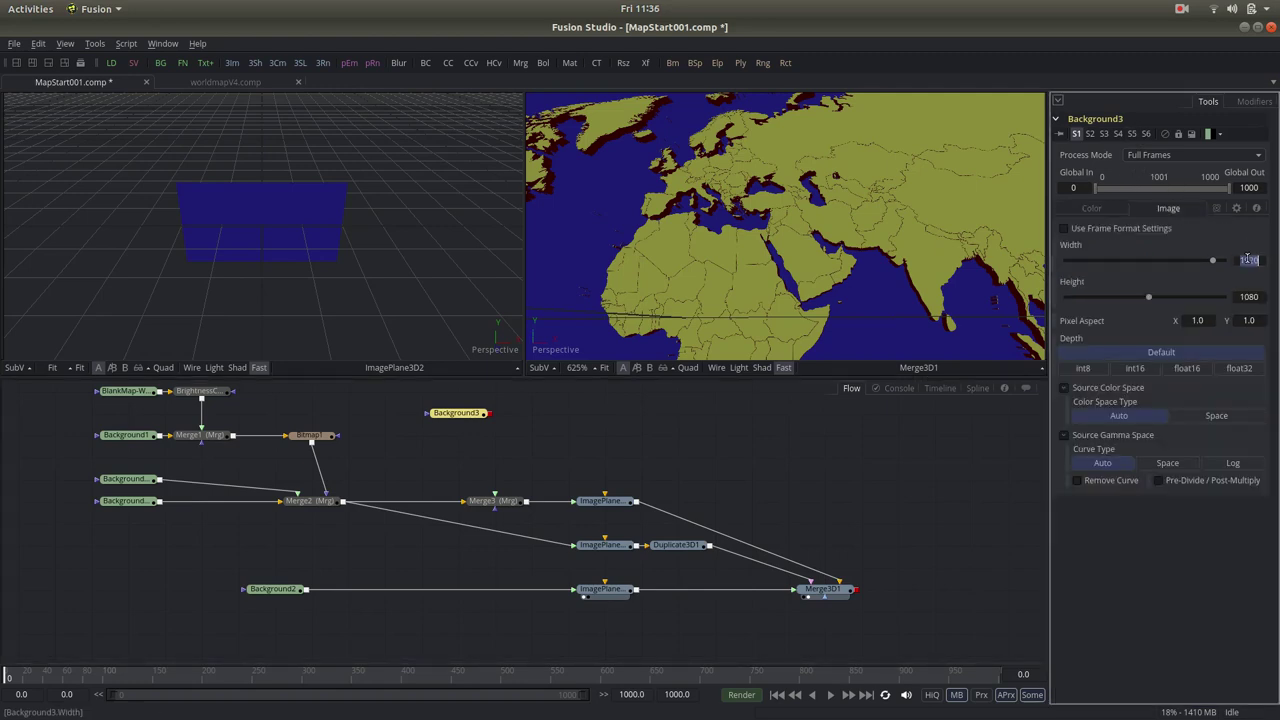
text(500)
key(Tab)
key(Tab)
key(shift+Tab)
text(50)
key(Tab)
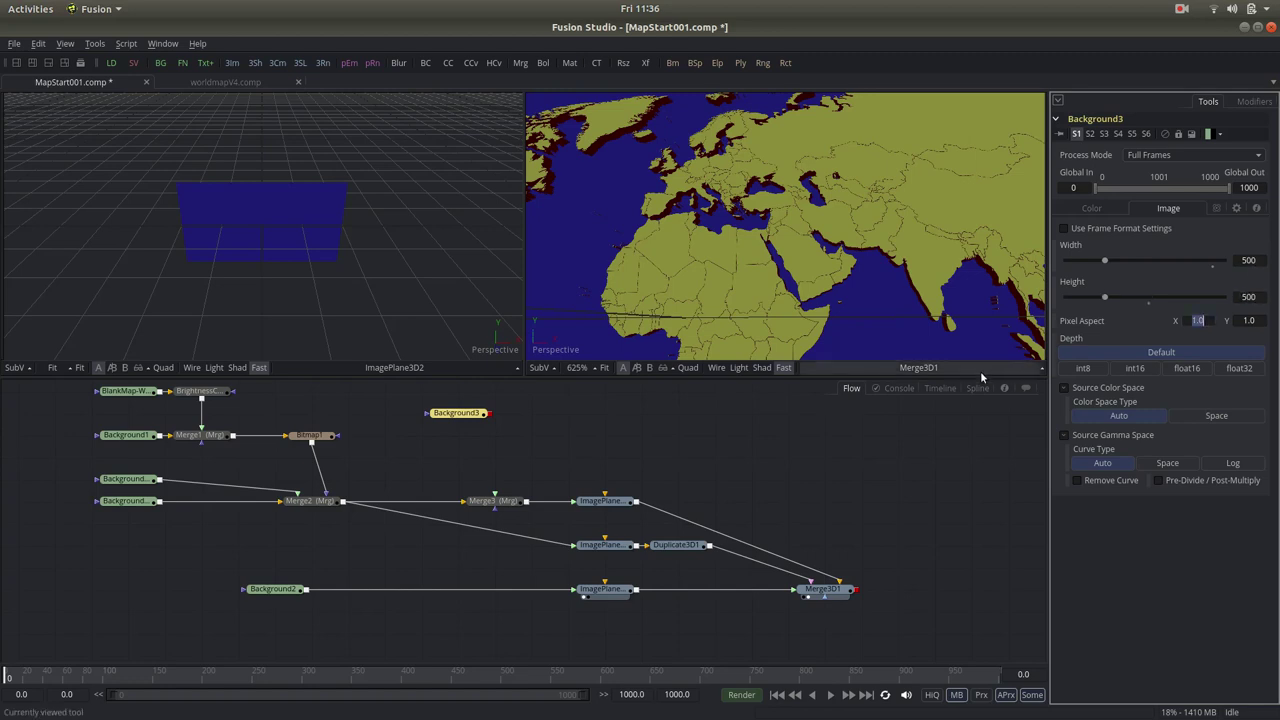
Step: Wire Background3 into Merge3 over the map and shift the node slightly left
click(928, 434)
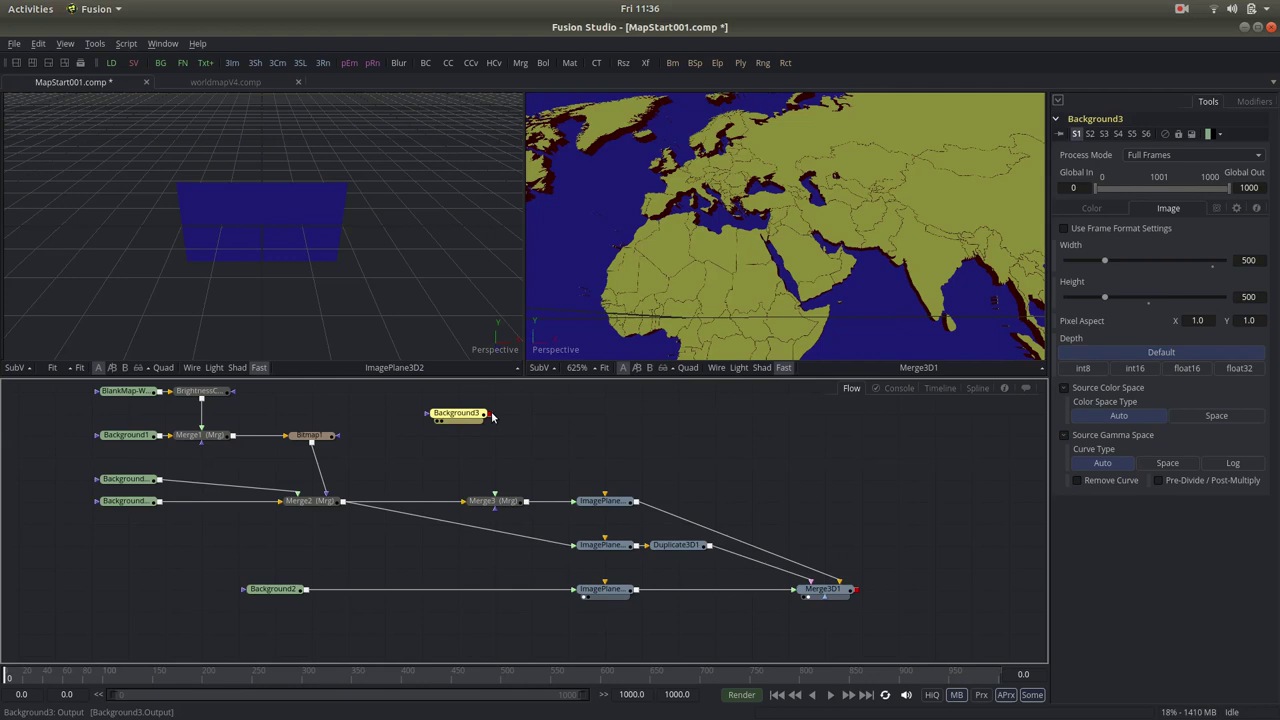
drag(486, 413, 495, 499)
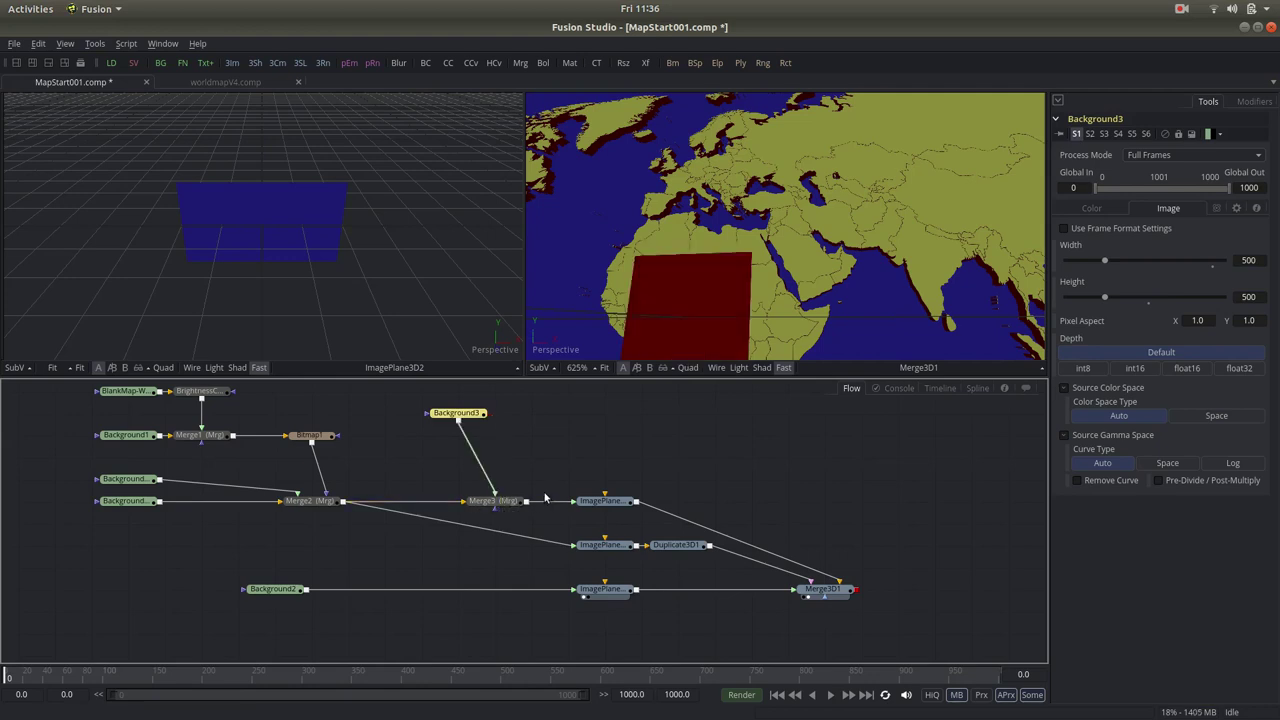
scroll(791, 281, down, 3)
scroll(791, 281, up, 2)
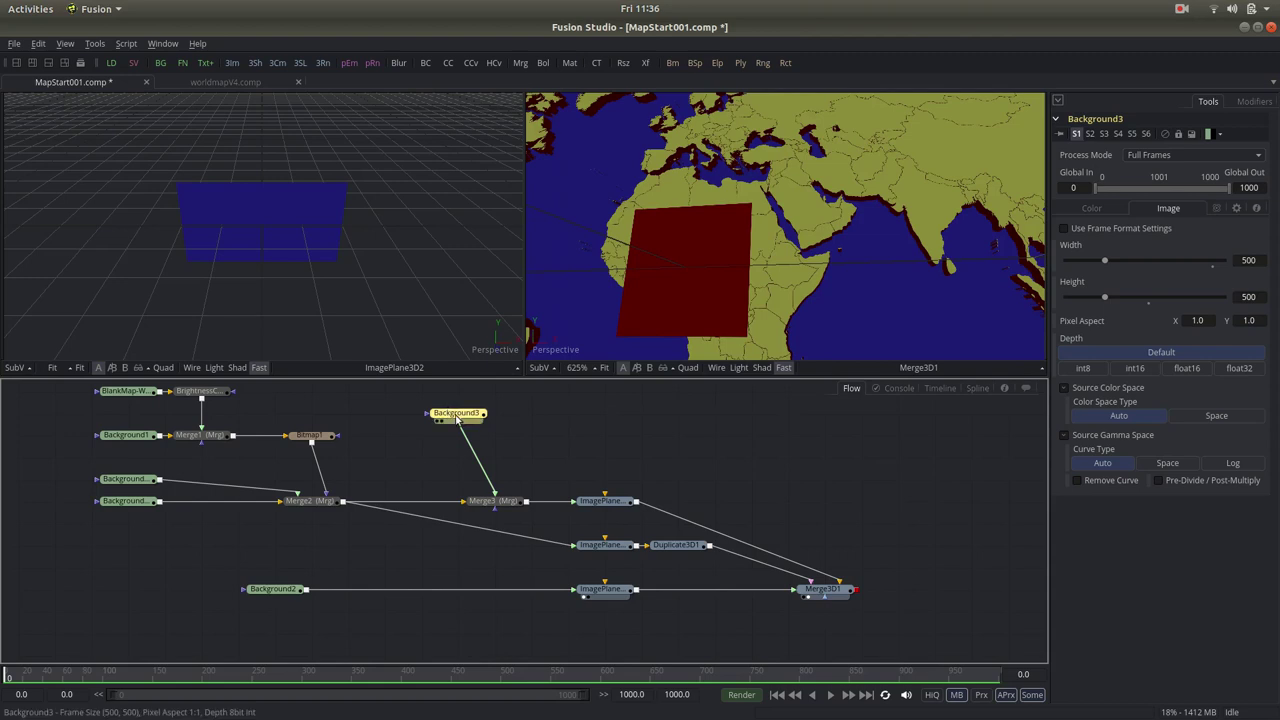
drag(461, 418, 424, 418)
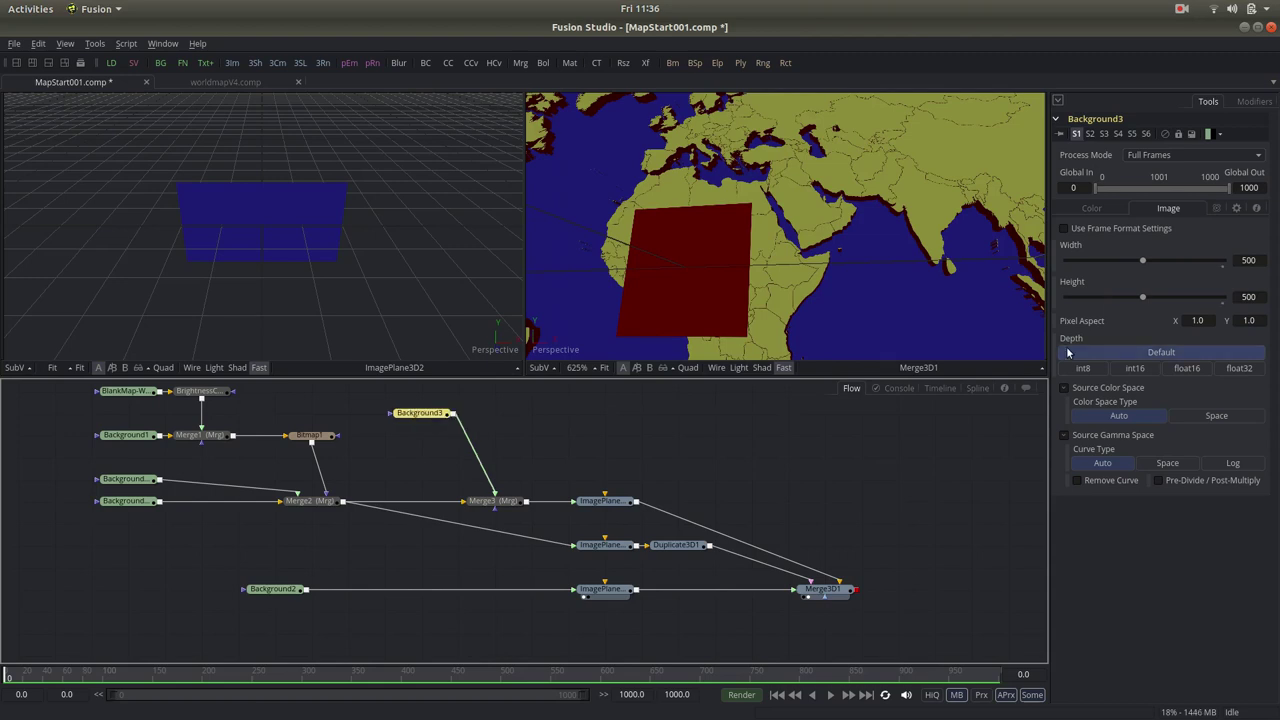
Step: Insert a Scale node after Background3 with the scl alias
key(shift+space)
text(scl)
key(Return)
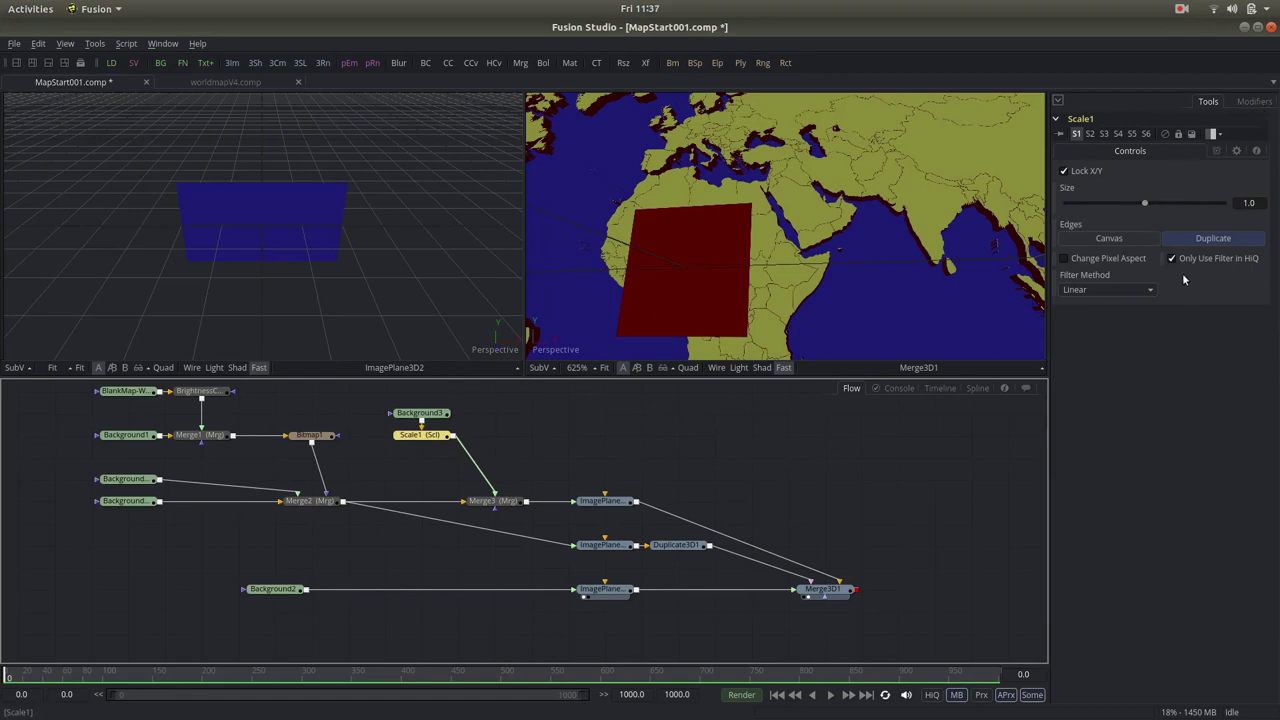
Step: Shrink the red square to 0.12 with Scale1's Size slider, then reselect Scale1
drag(1144, 204, 1076, 216)
click(492, 500)
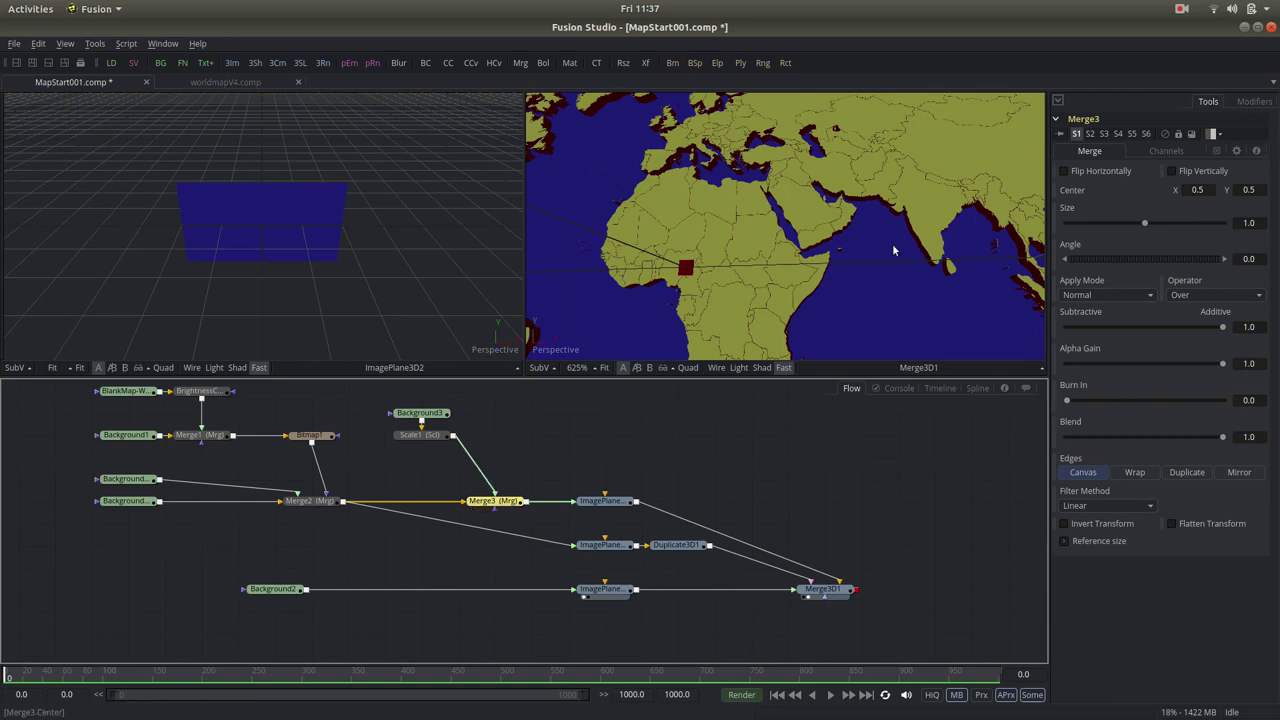
click(432, 438)
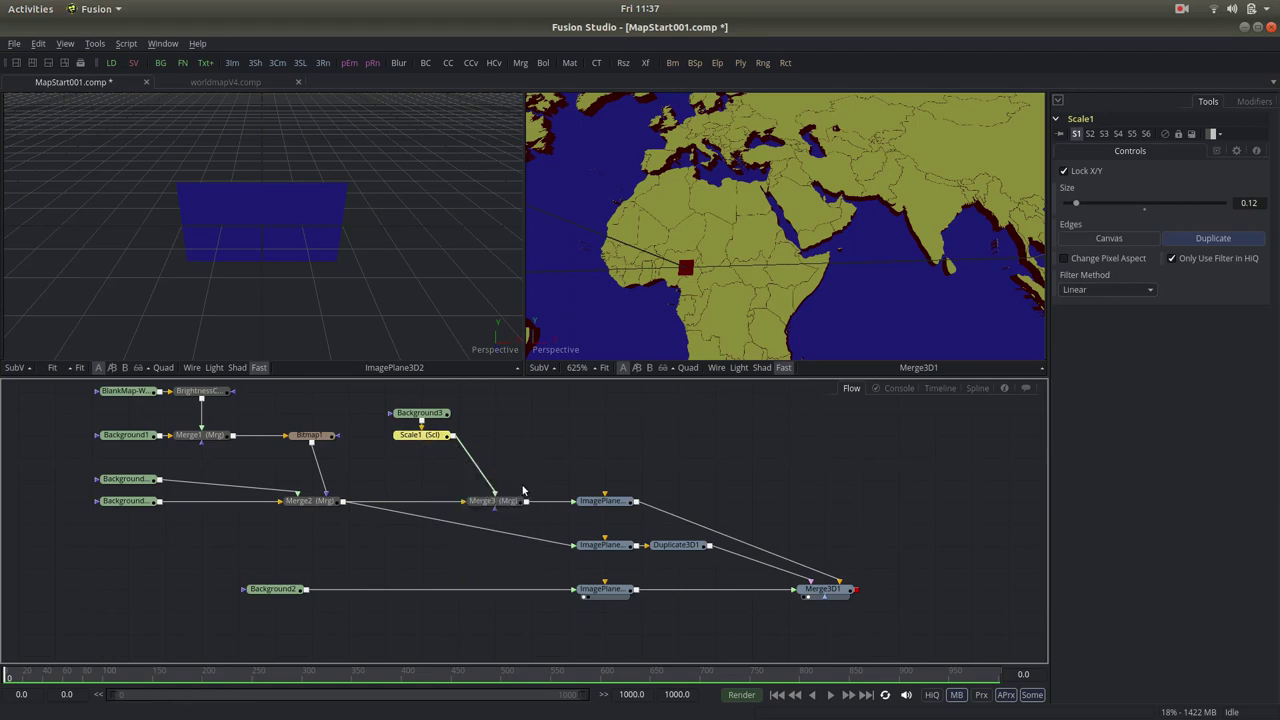
Step: Replace the Scale node with a Transform node after Background3
key(Delete)
key(shift+space)
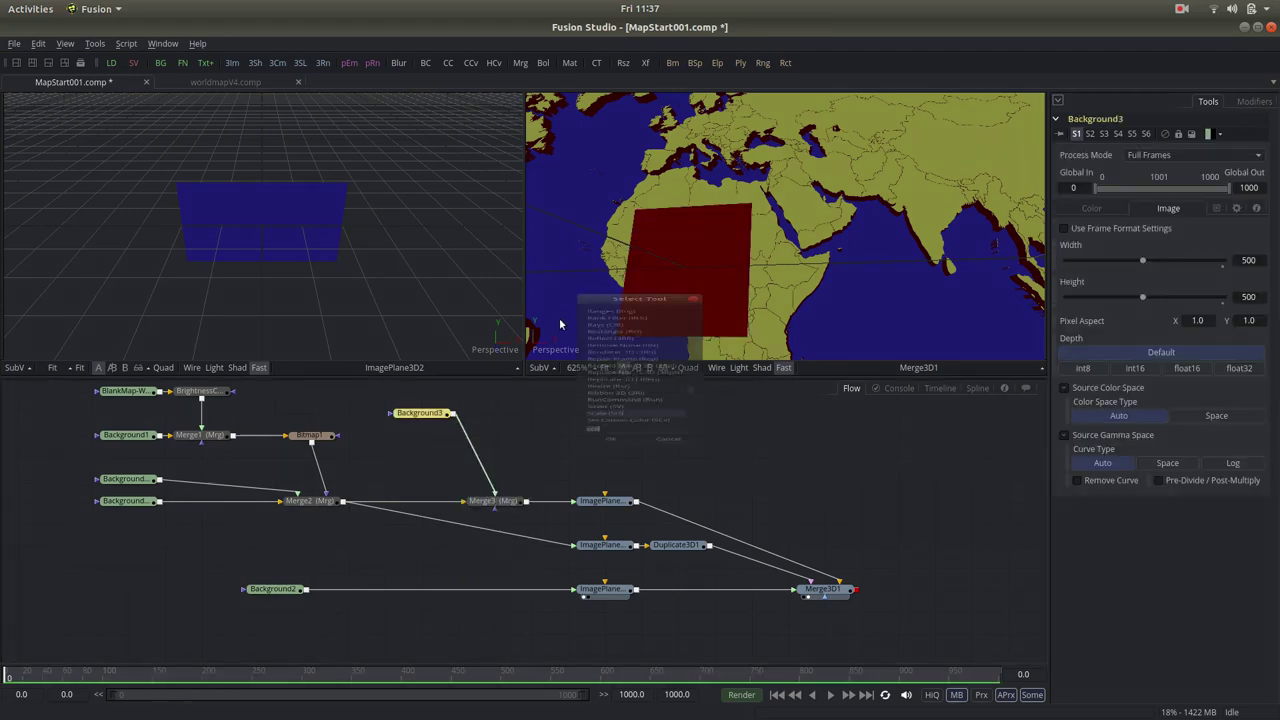
text(sca)
text(tran)
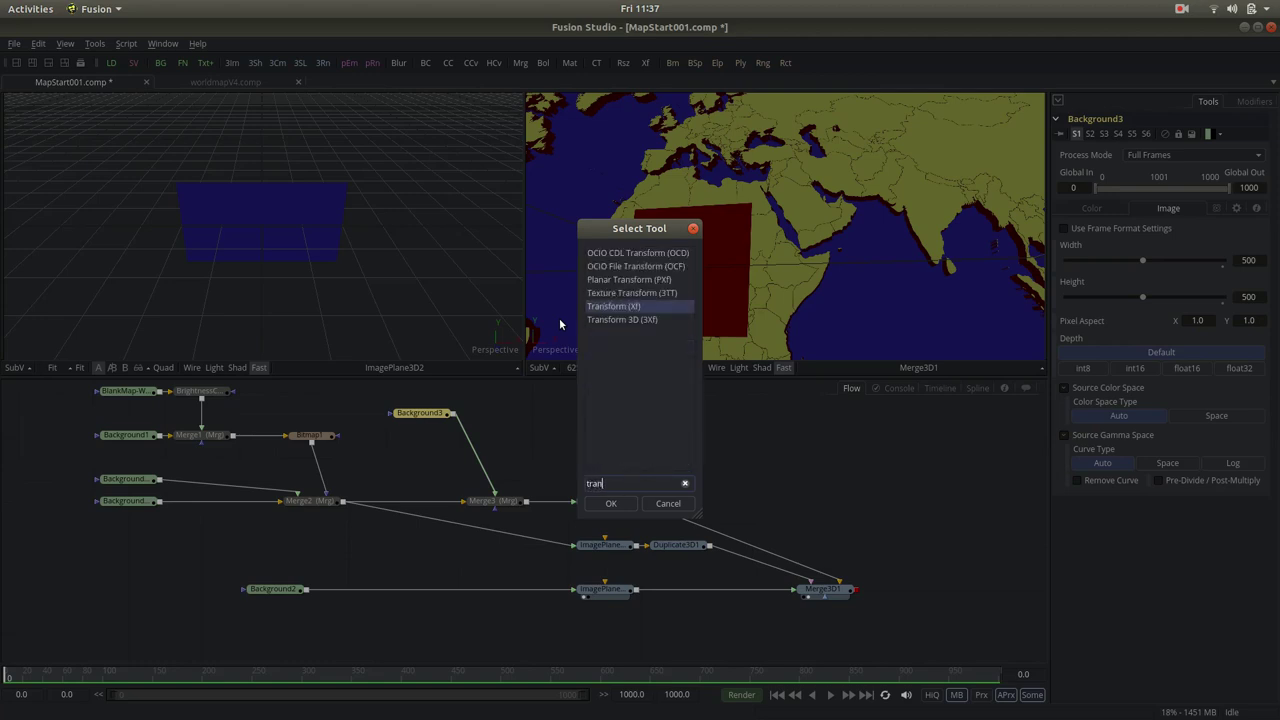
key(Return)
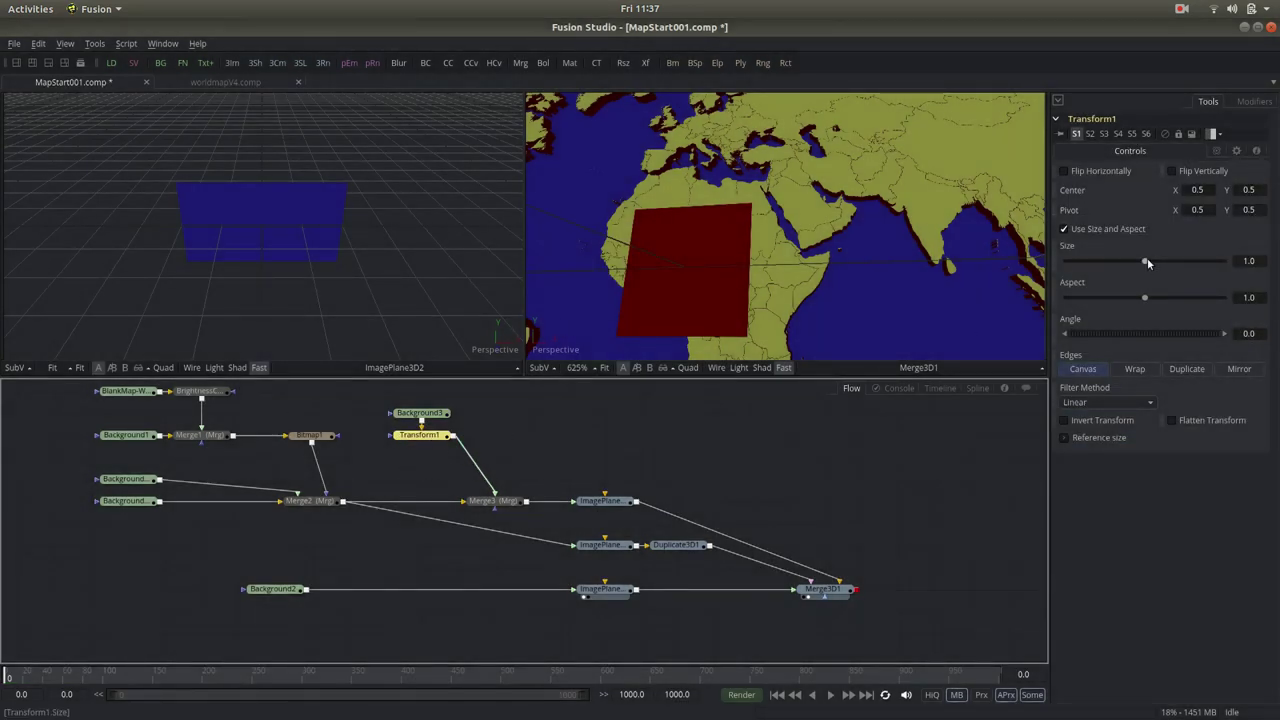
Step: Shrink the red square and, viewing Merge3, drag it right toward India
drag(1147, 260, 1097, 262)
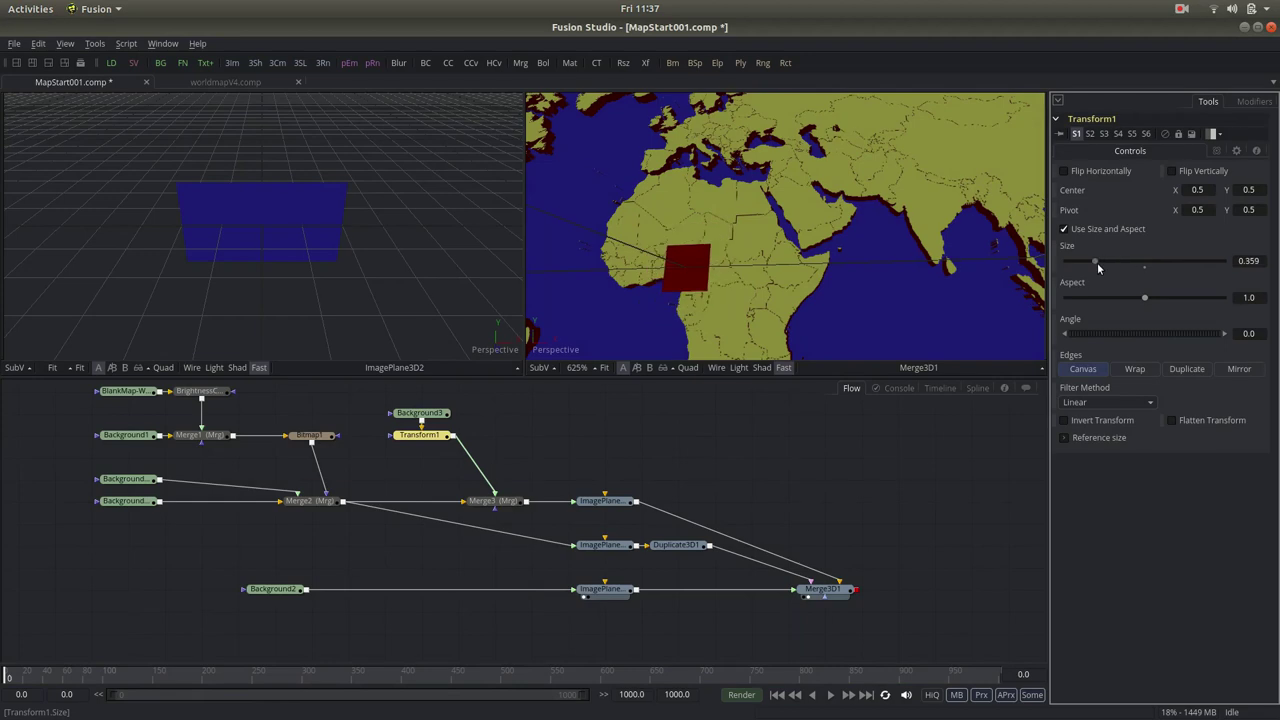
click(1199, 190)
drag(496, 504, 705, 302)
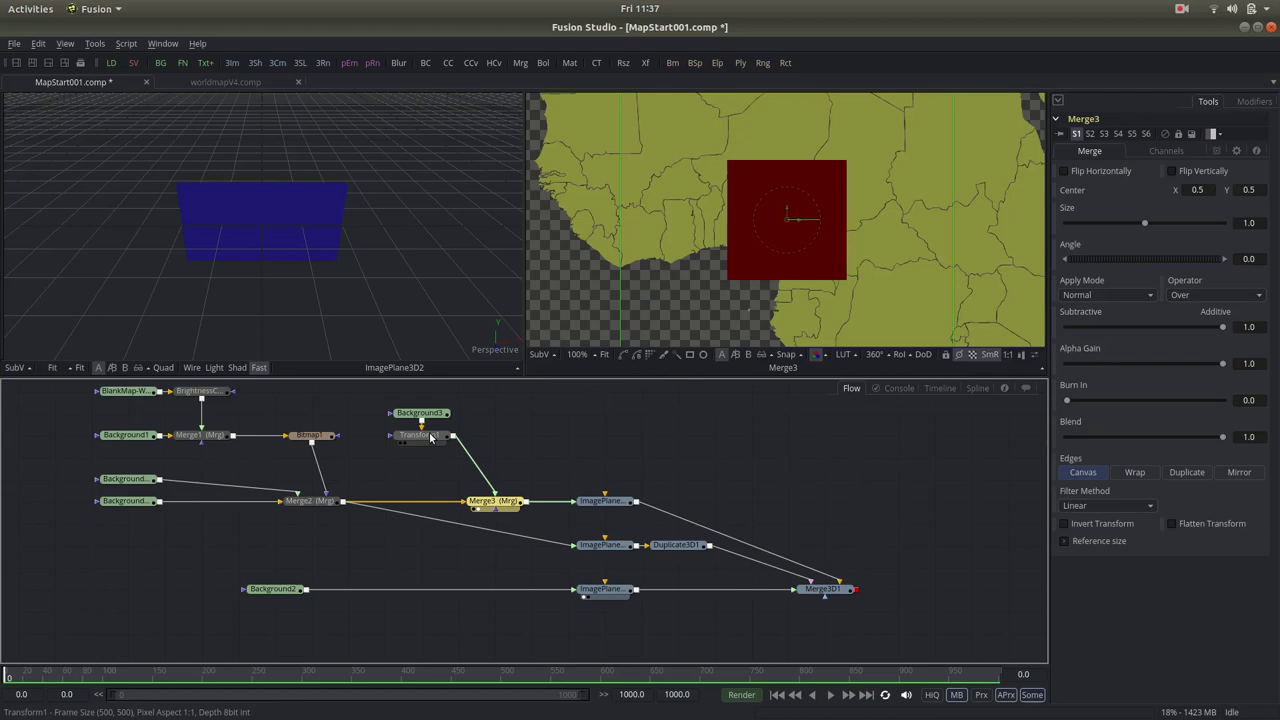
click(420, 435)
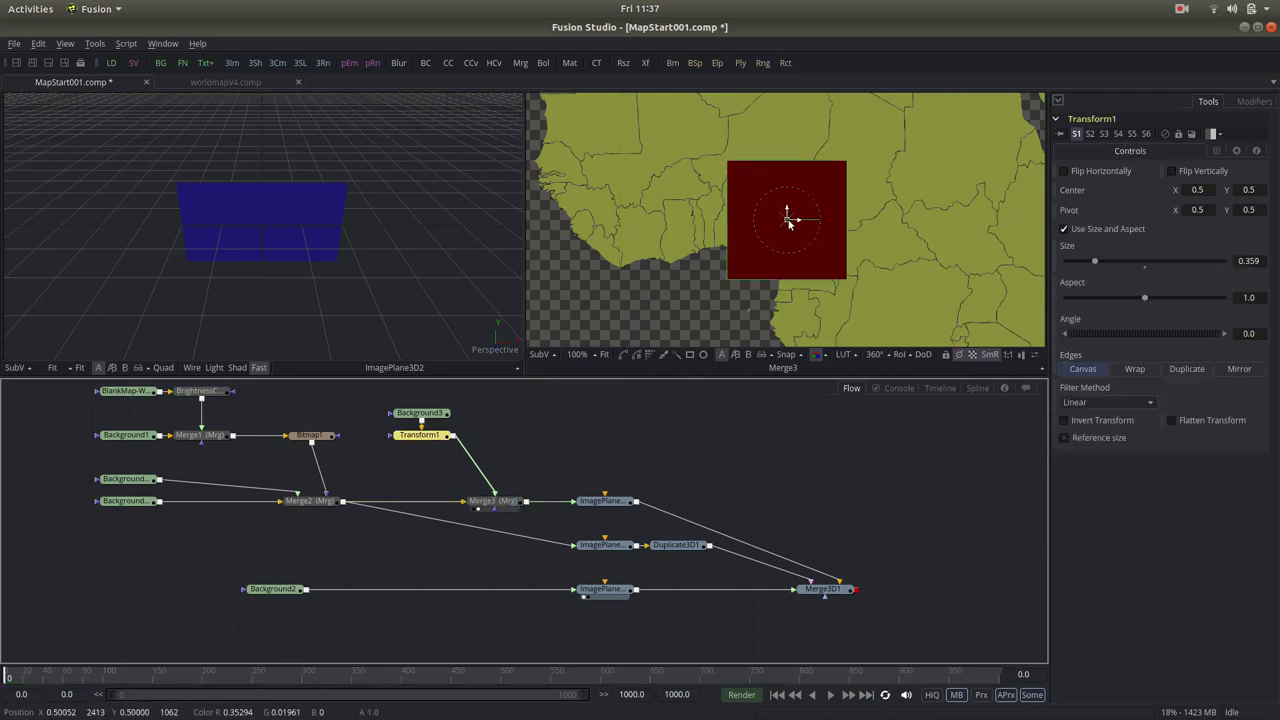
mouse_move(794, 213)
mouse_down()
mouse_move(889, 229)
mouse_move(1013, 179)
mouse_up()
scroll(889, 229, down, 2)
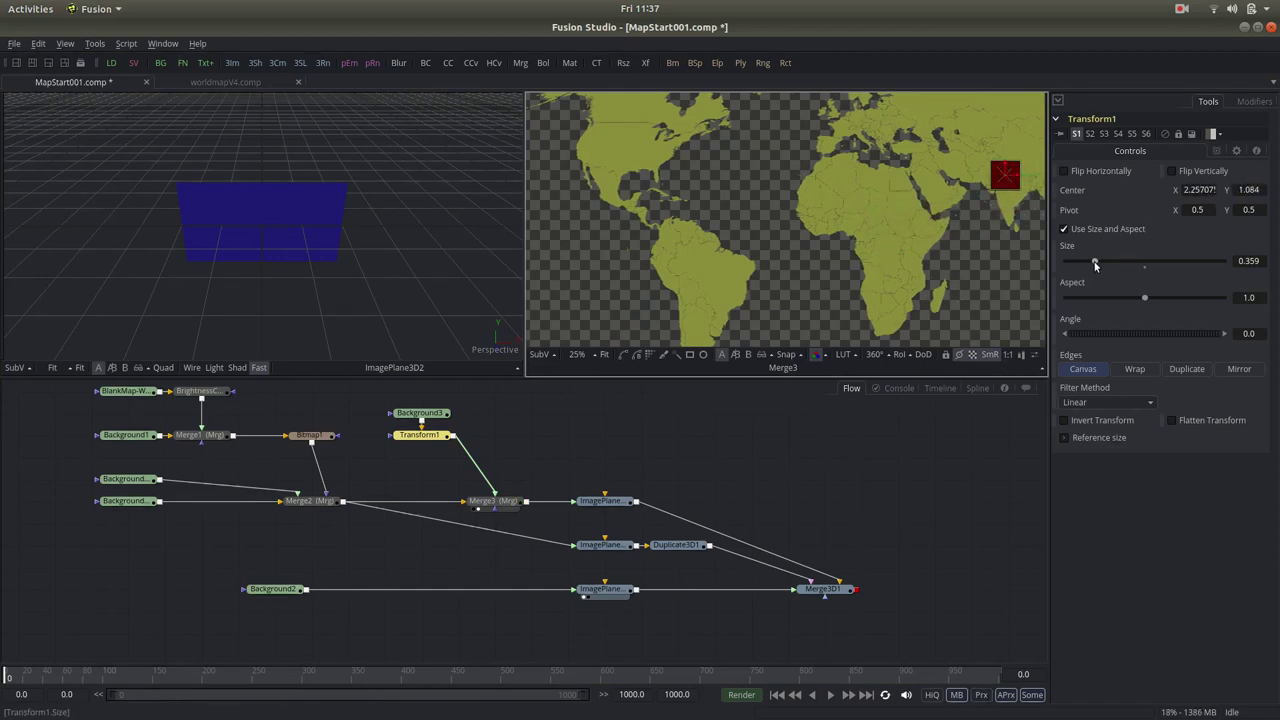
Step: Reduce the square's Size to about 0.068 and nudge it over northern India
drag(1094, 261, 1081, 263)
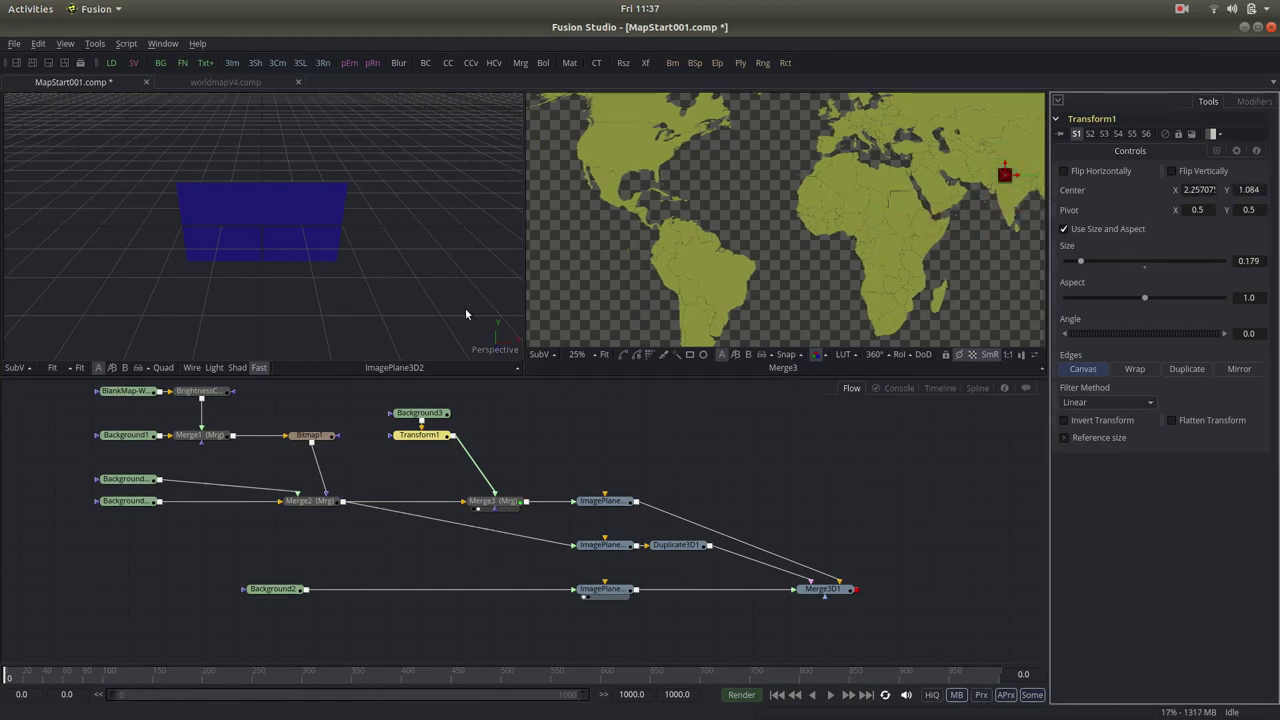
scroll(1000, 250, up, 2)
scroll(1028, 218, up, 1)
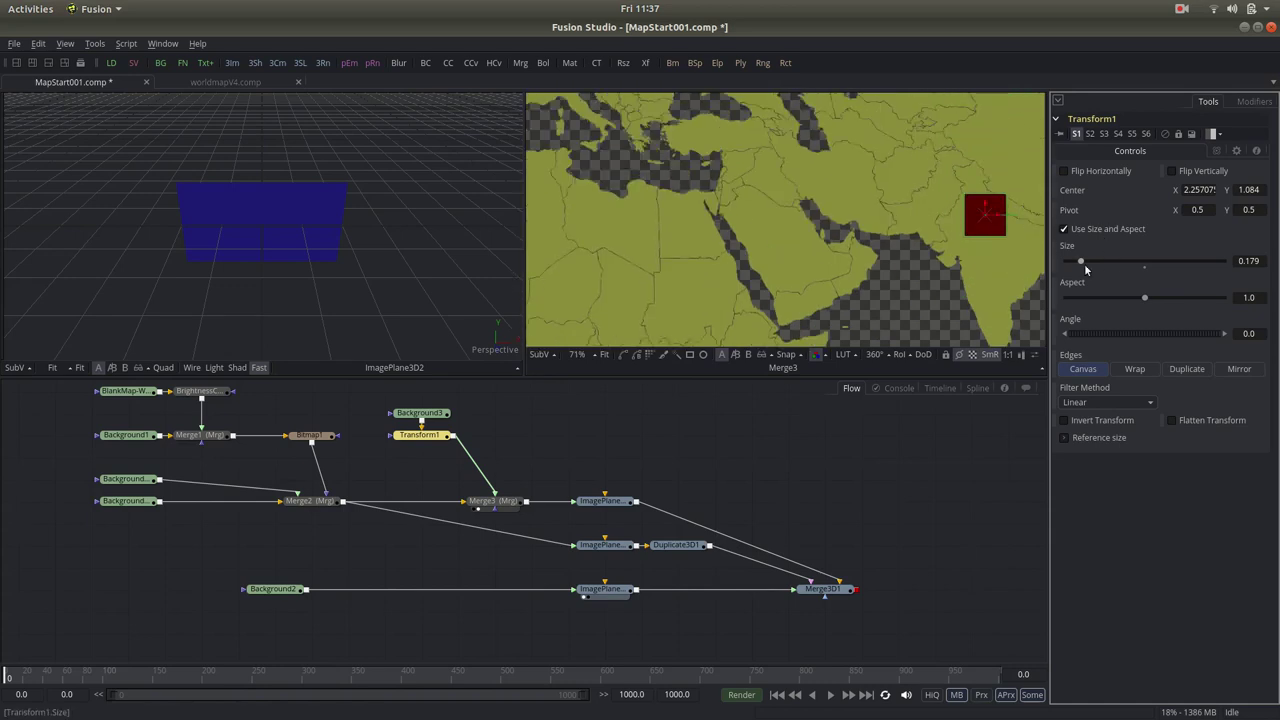
drag(1081, 261, 1073, 261)
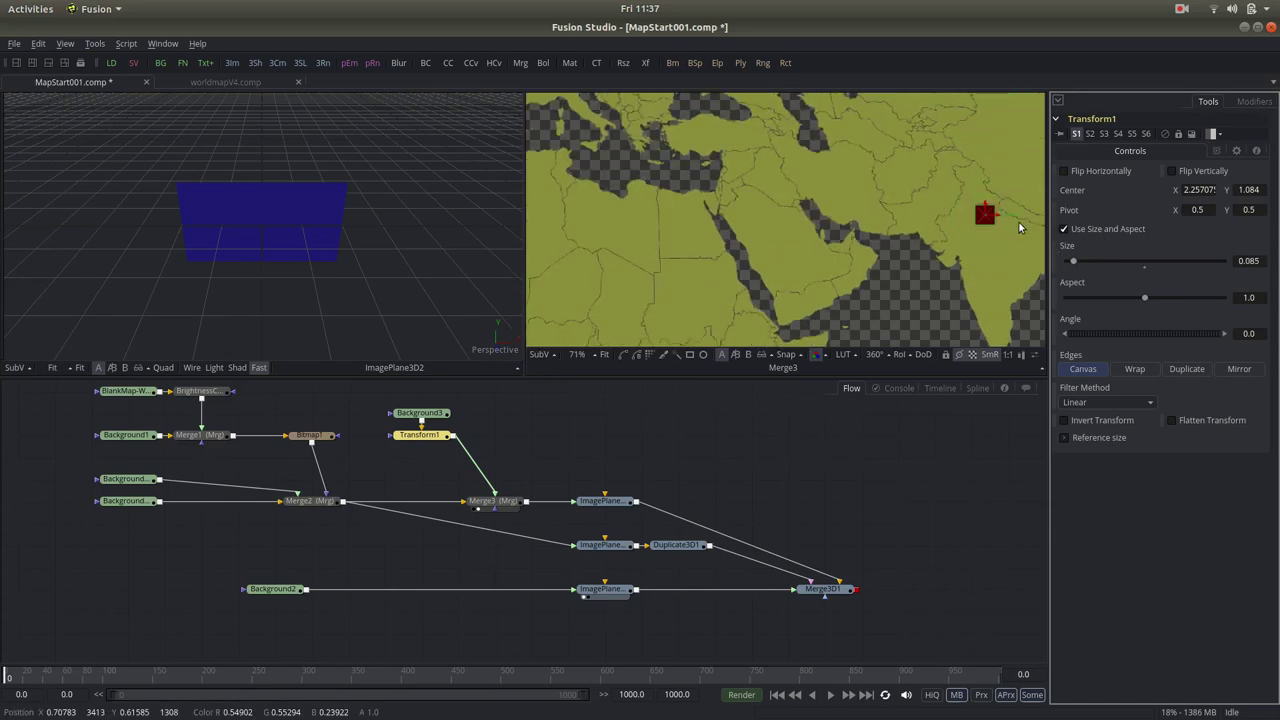
drag(984, 219, 978, 225)
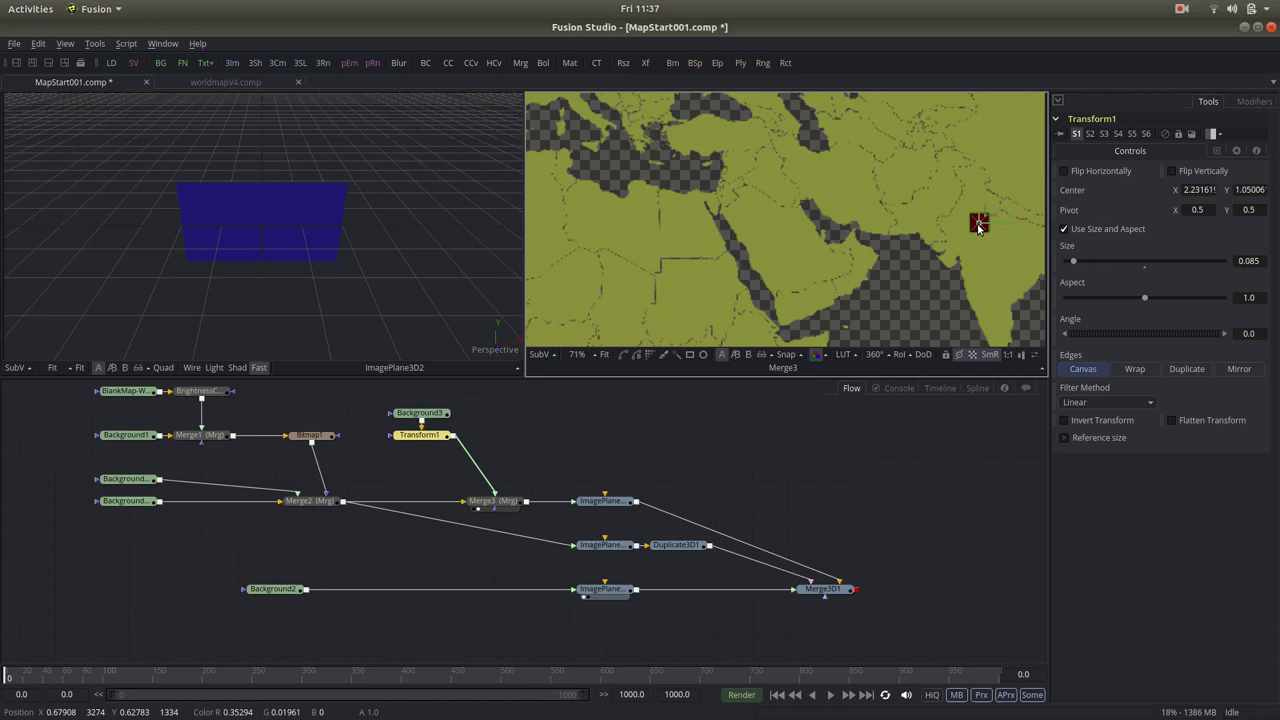
drag(1075, 261, 1070, 261)
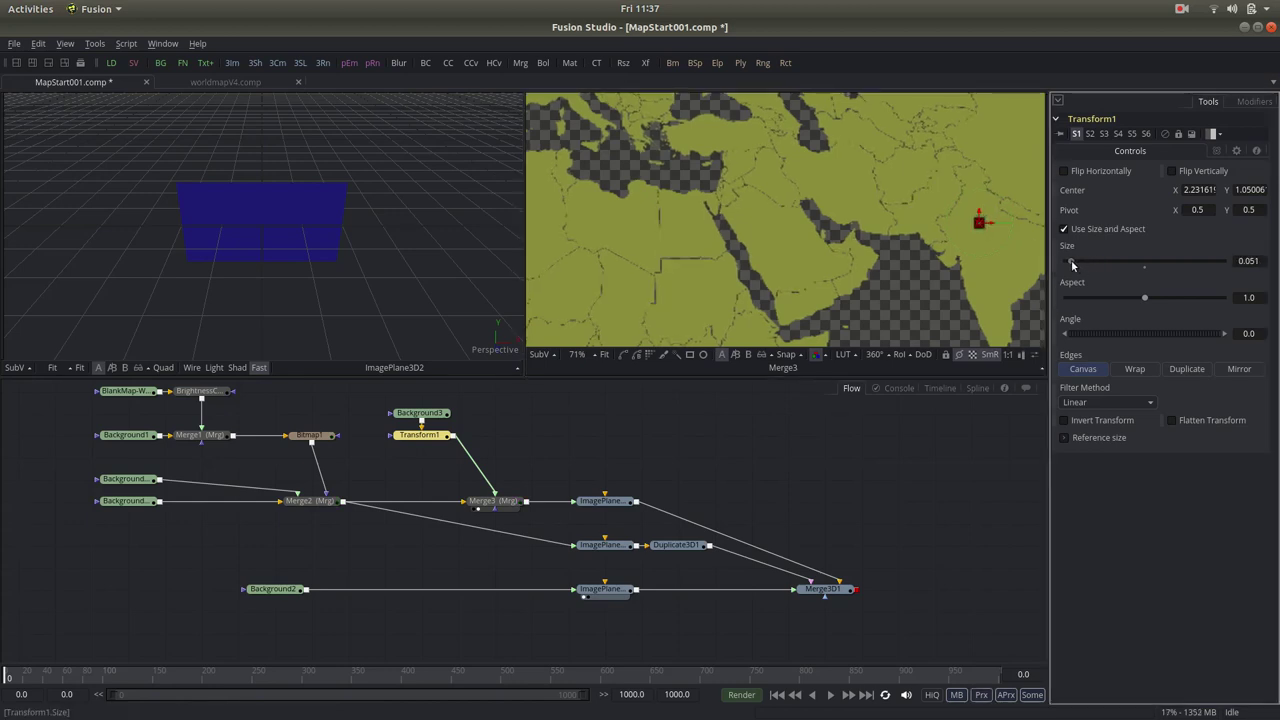
scroll(997, 238, up, 2)
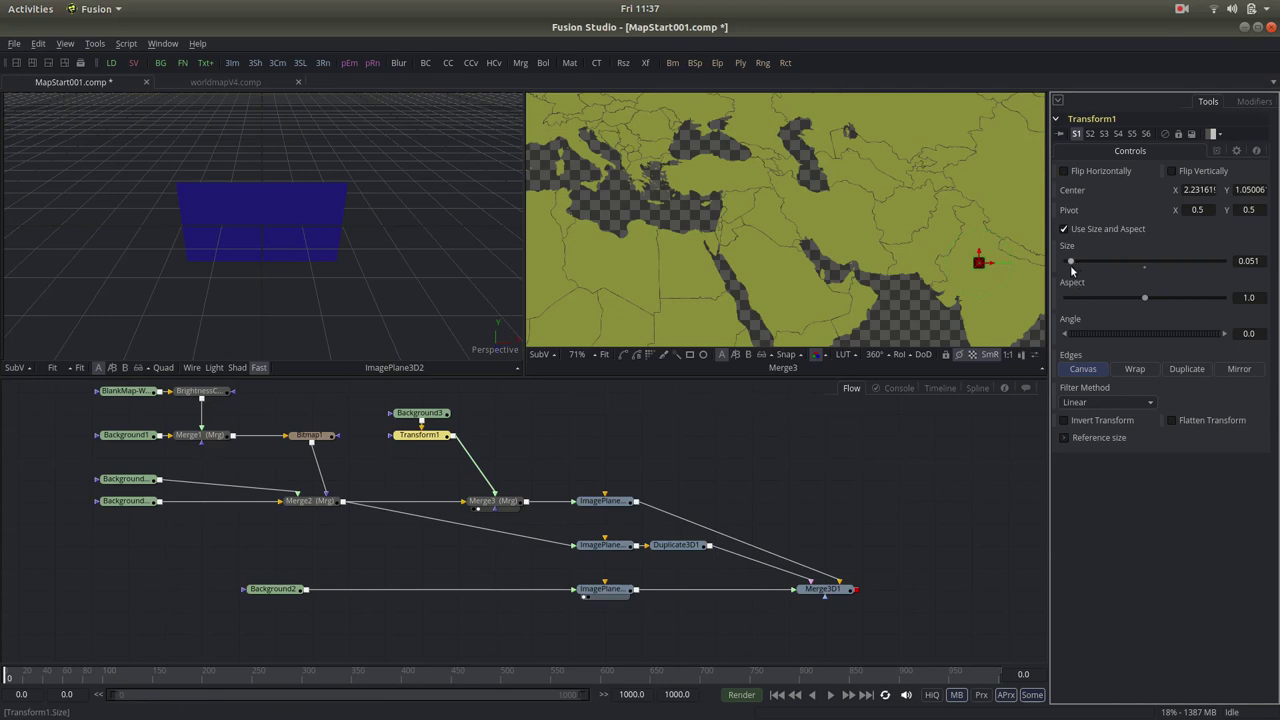
drag(1071, 262, 1073, 262)
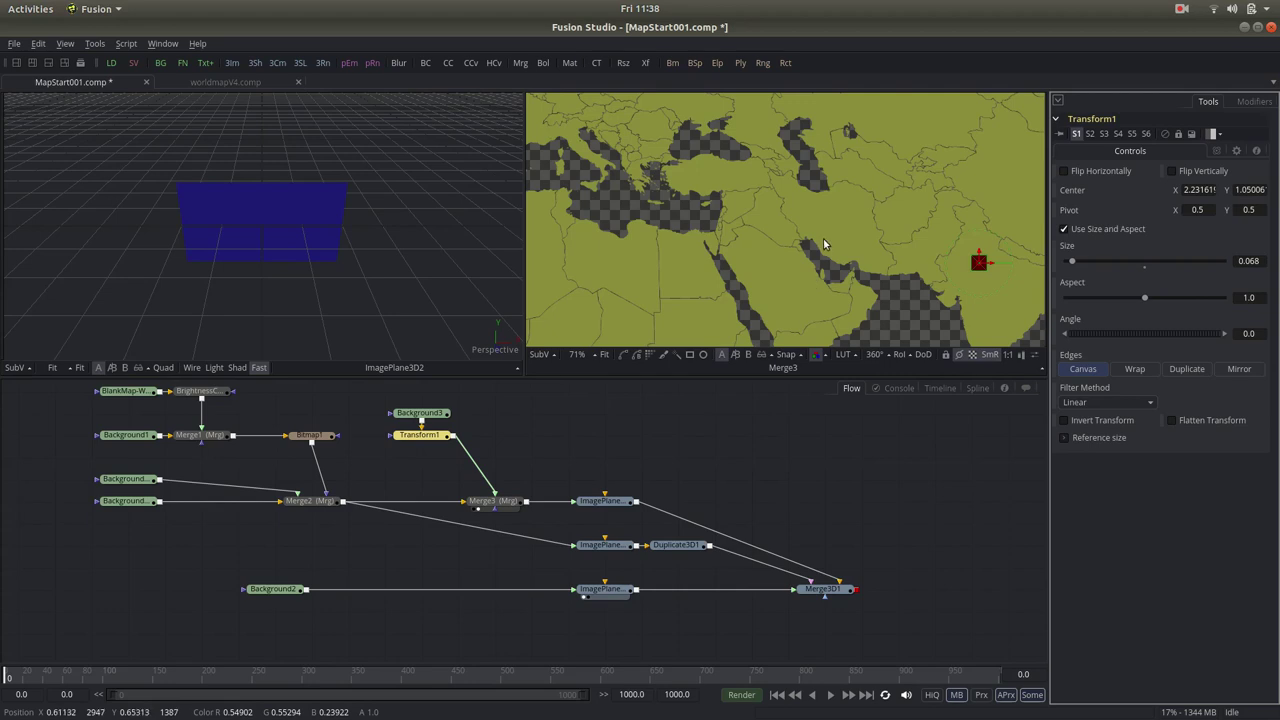
Step: Scroll through the controls and select Background3 to inspect the marker image settings
scroll(863, 210, down, 3)
scroll(863, 210, down, 3)
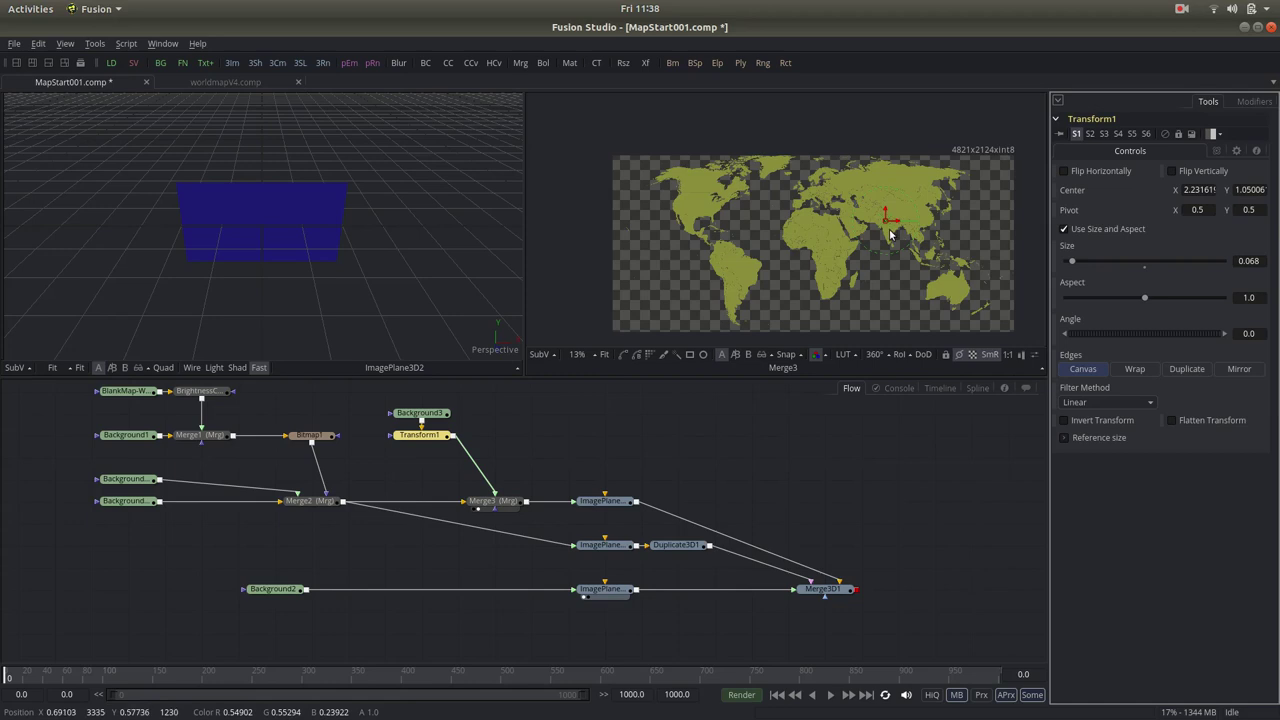
scroll(890, 234, up, 1)
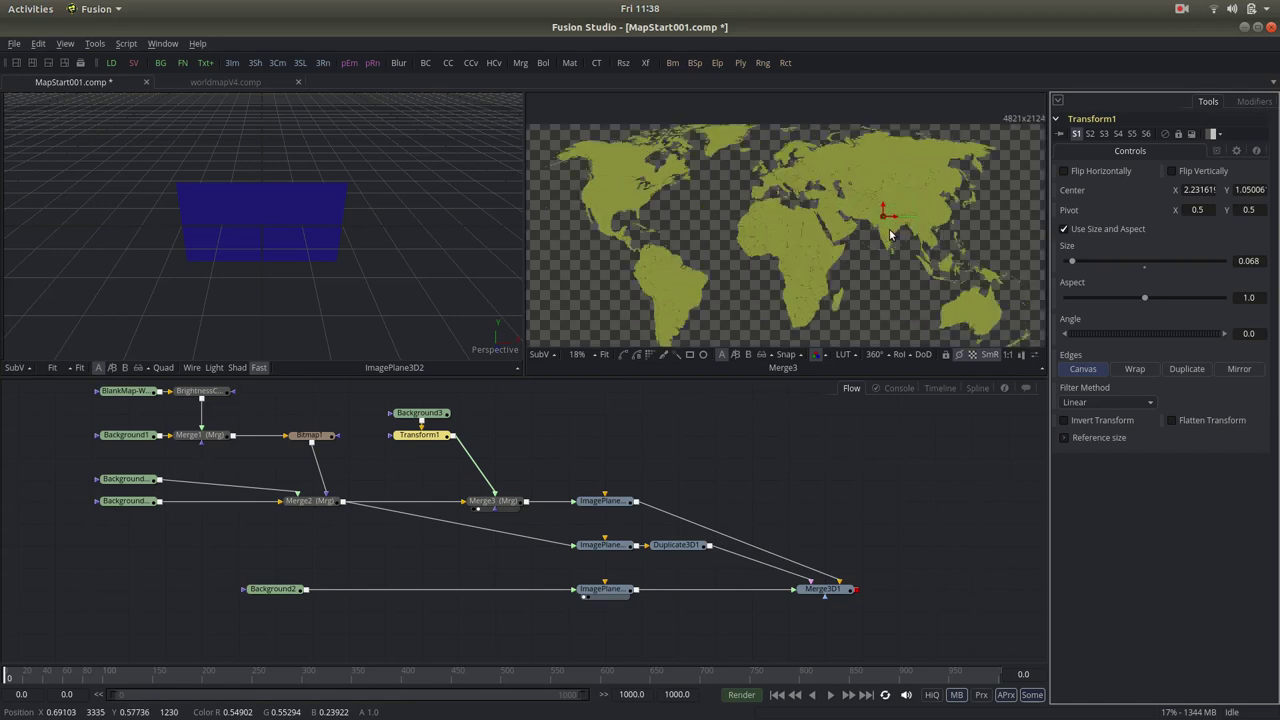
scroll(884, 224, up, 2)
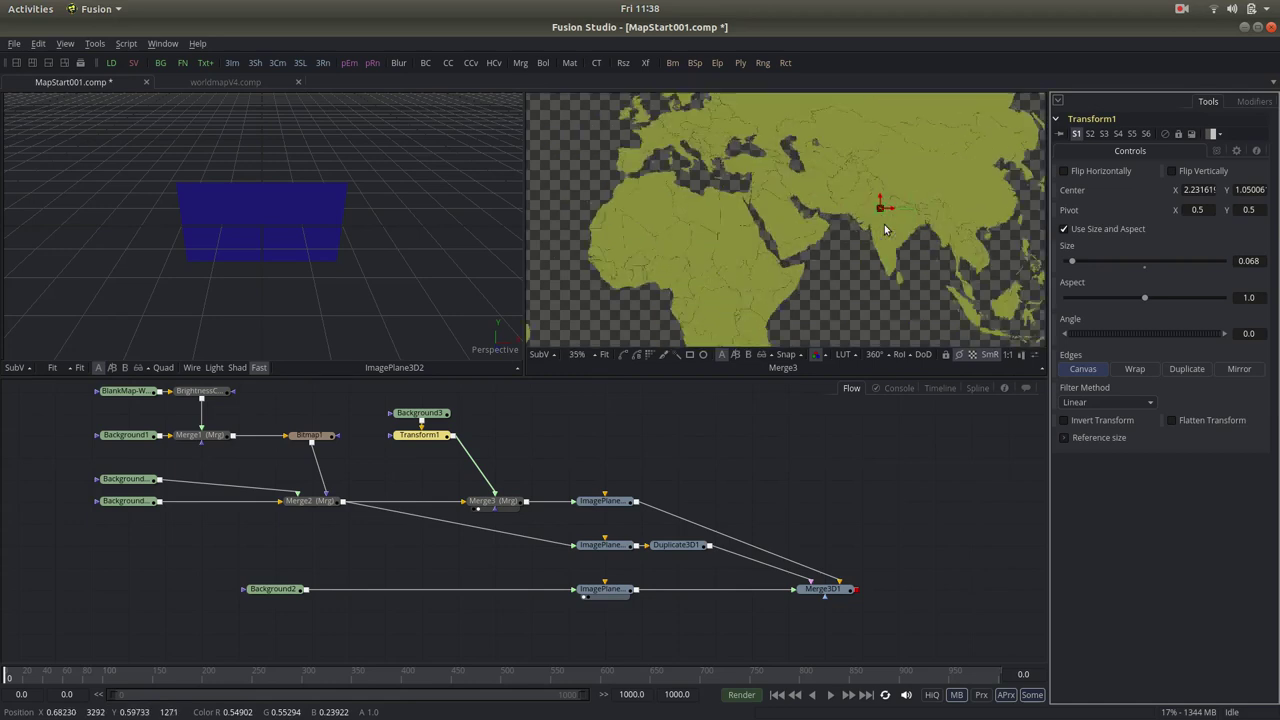
scroll(884, 224, up, 2)
click(420, 413)
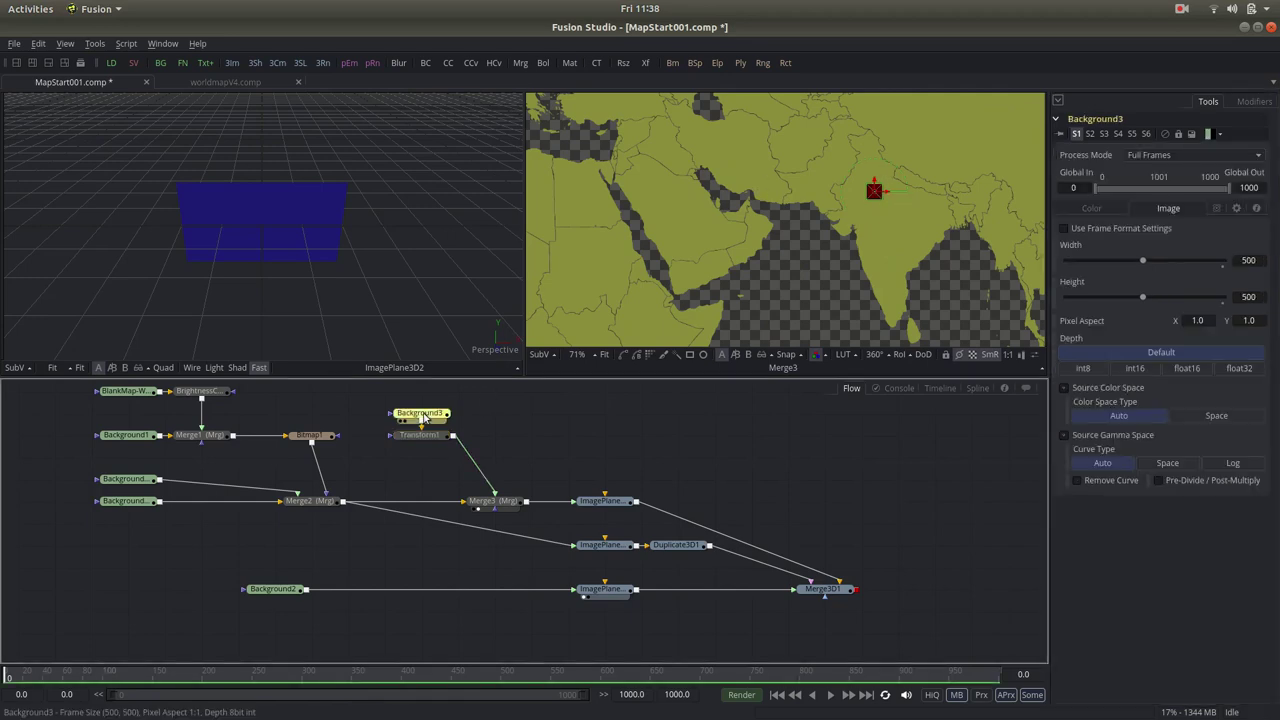
scroll(455, 401, up, 2)
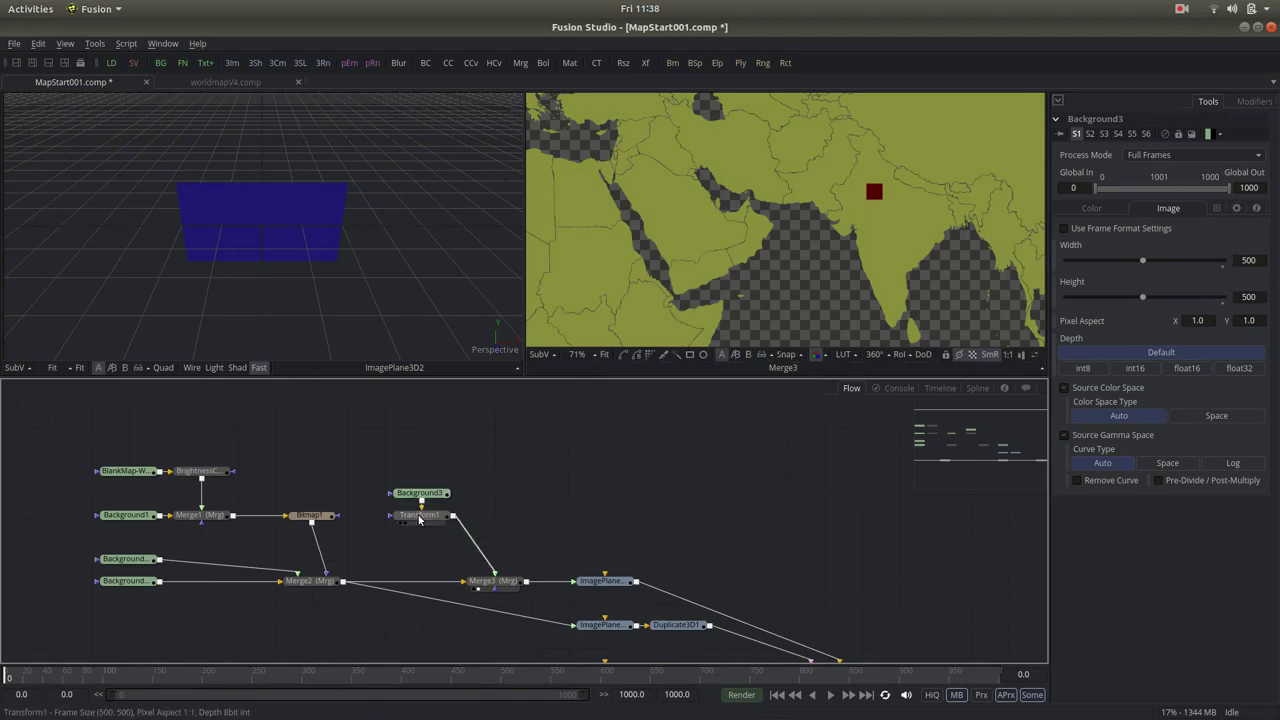
Step: Mask Background3 with an Ellipse sized about 0.98, making the red square a disc
drag(420, 515, 604, 270)
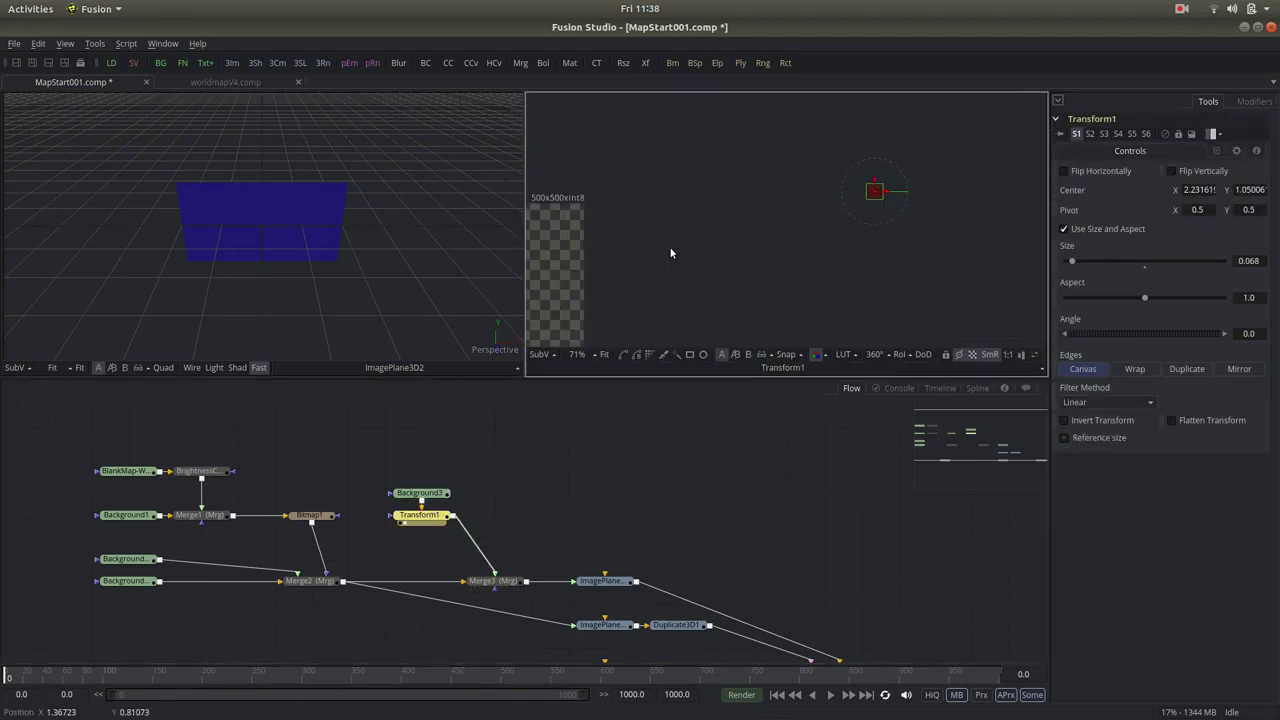
key(ctrl+f)
click(425, 516)
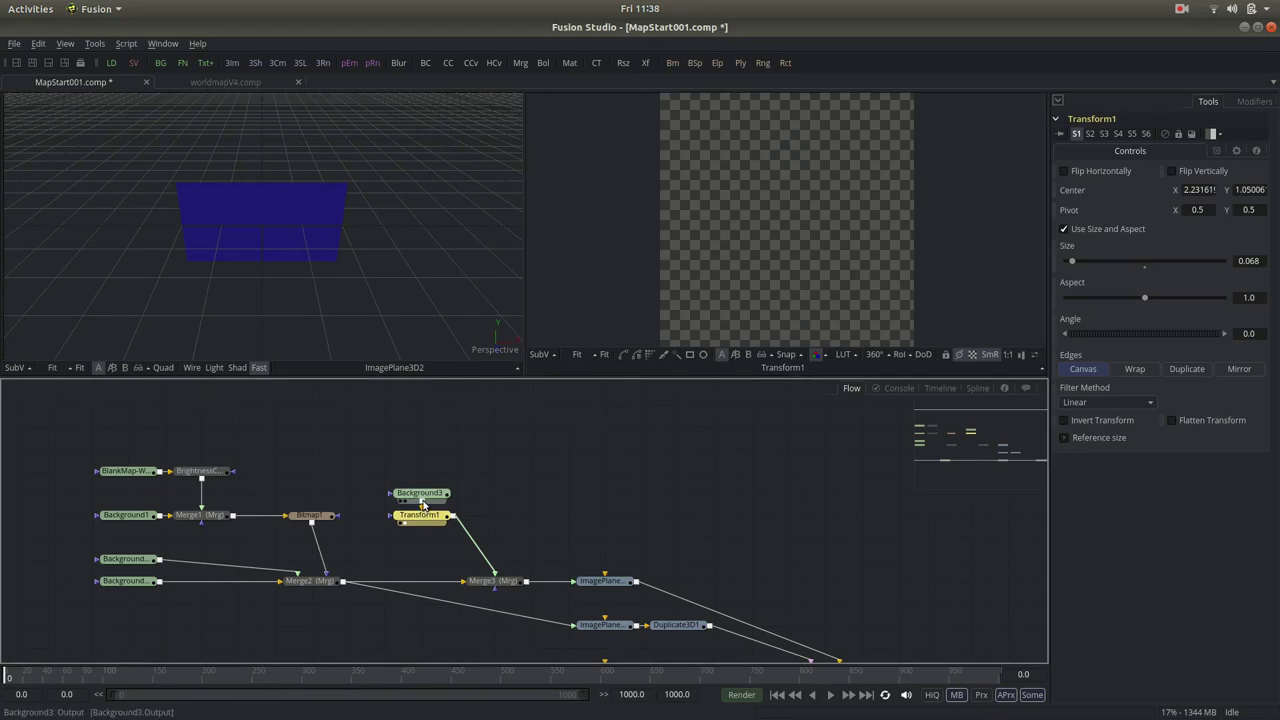
drag(422, 493, 595, 277)
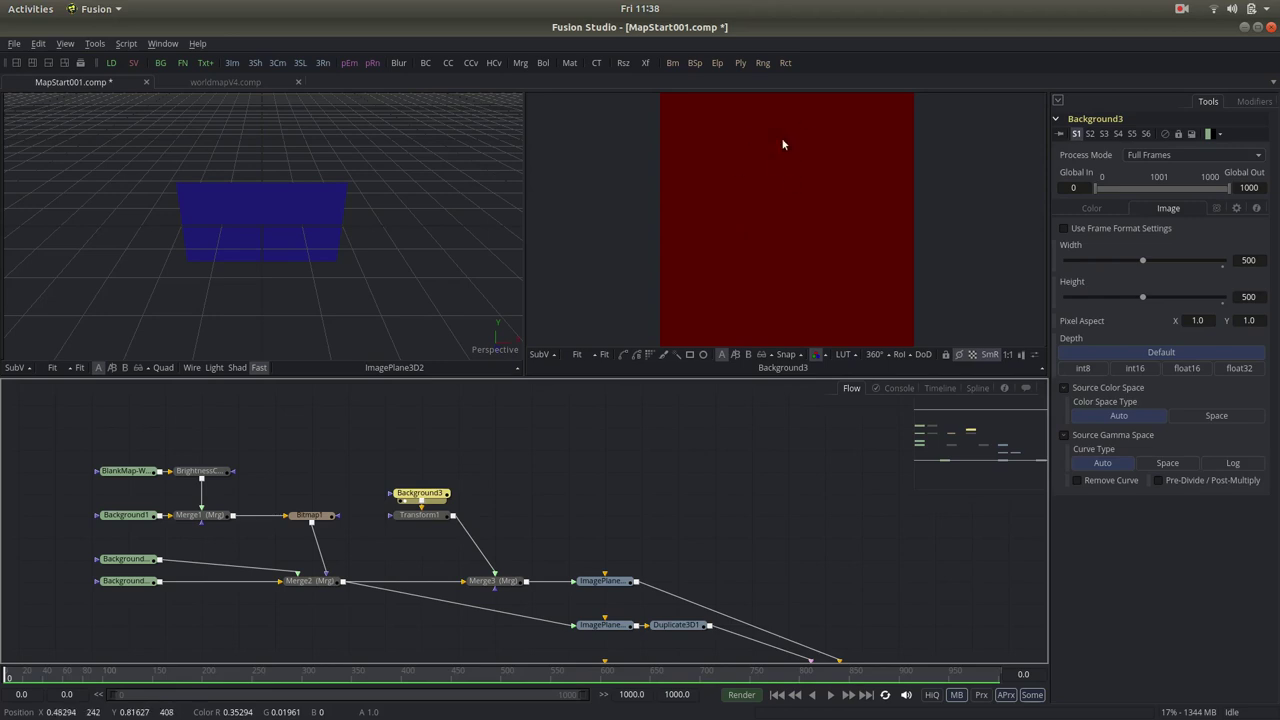
click(702, 355)
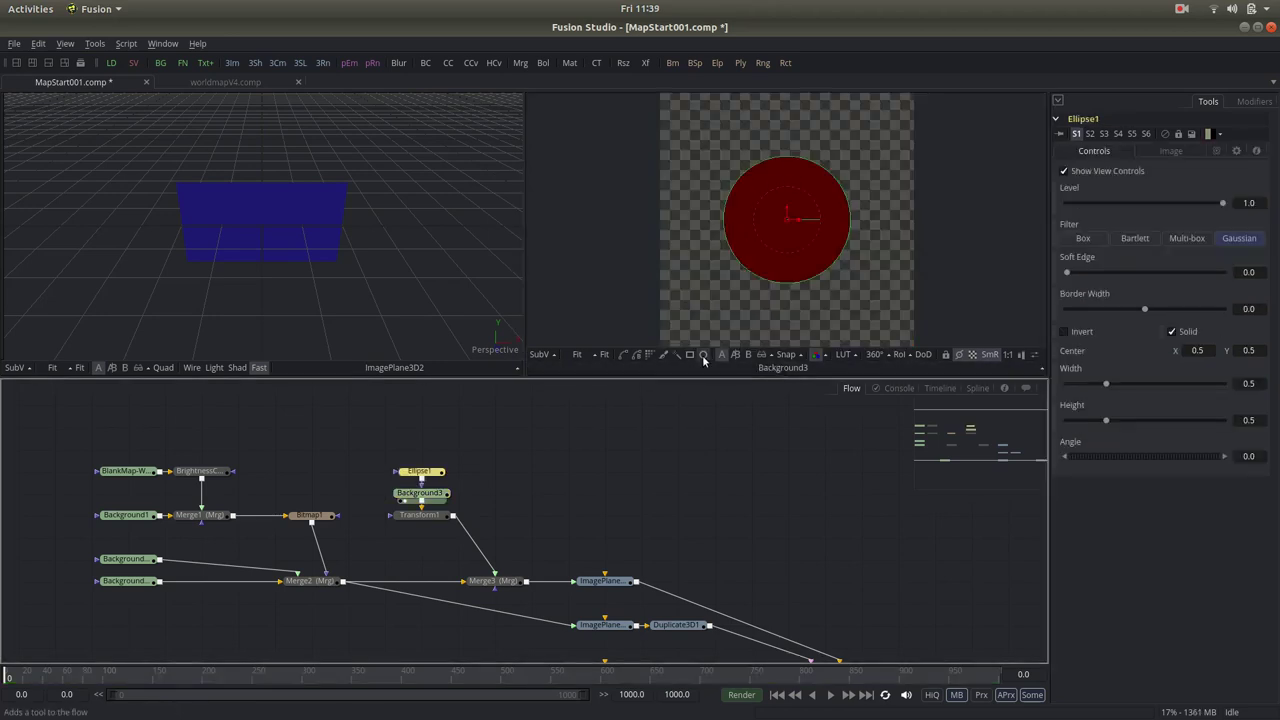
drag(828, 180, 886, 143)
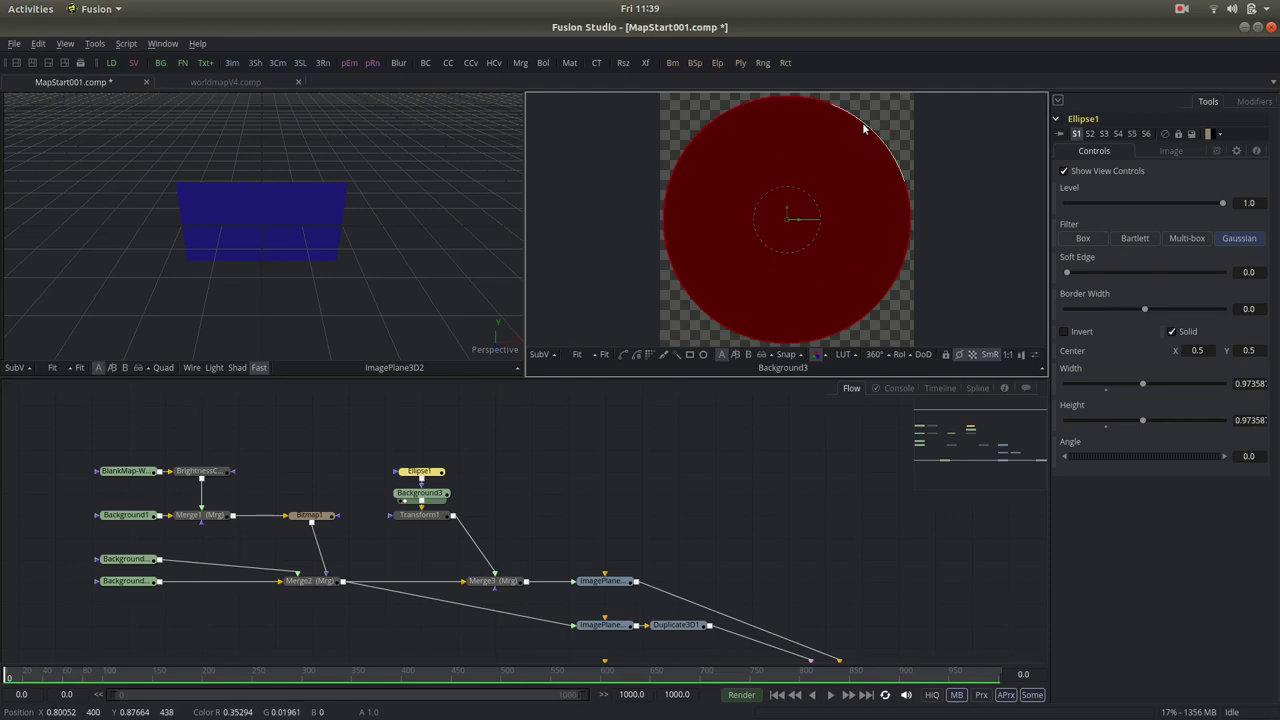
drag(864, 128, 866, 127)
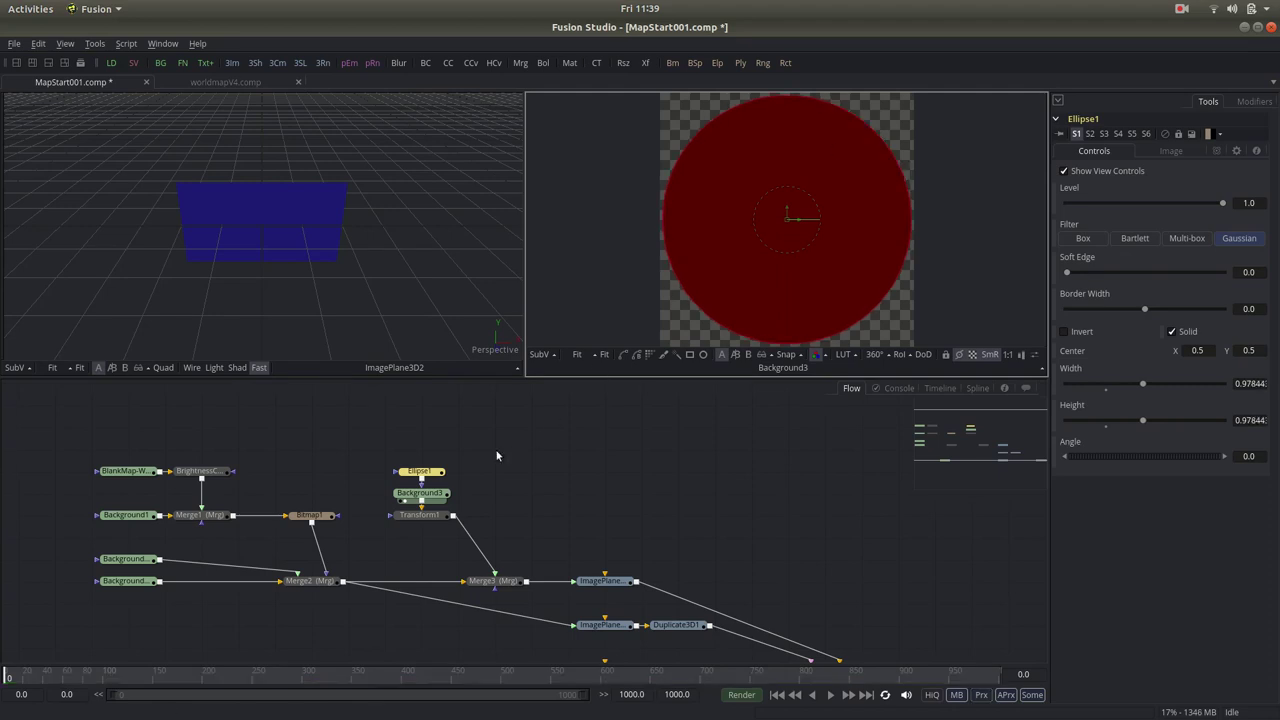
drag(436, 473, 437, 429)
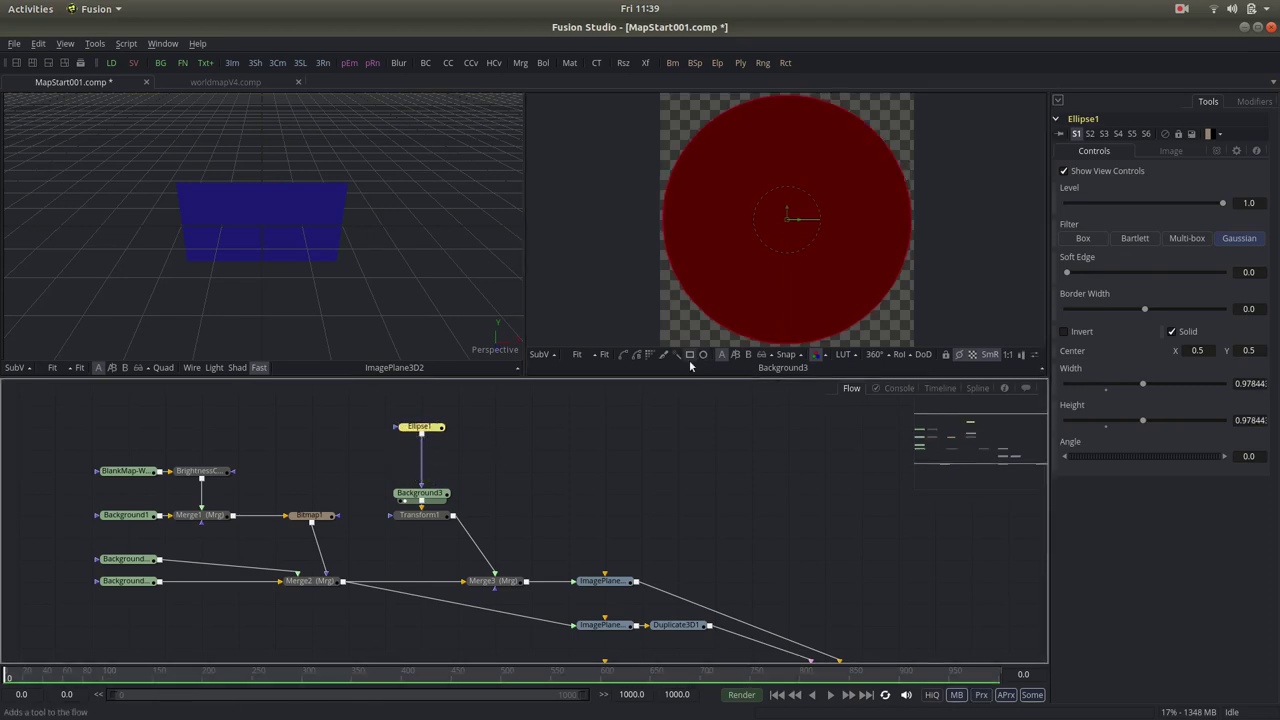
click(409, 499)
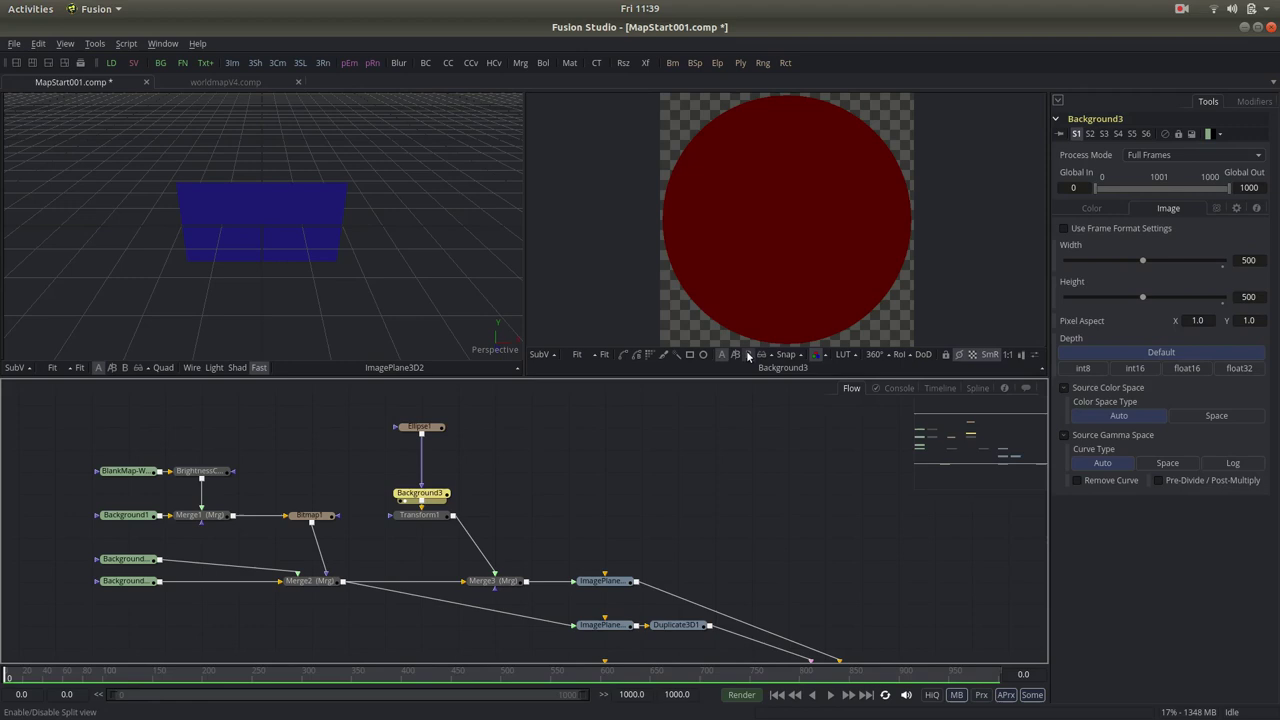
Step: Add a second Ellipse mask at about 0.76, chained under Ellipse1, in Subtract mode
click(703, 356)
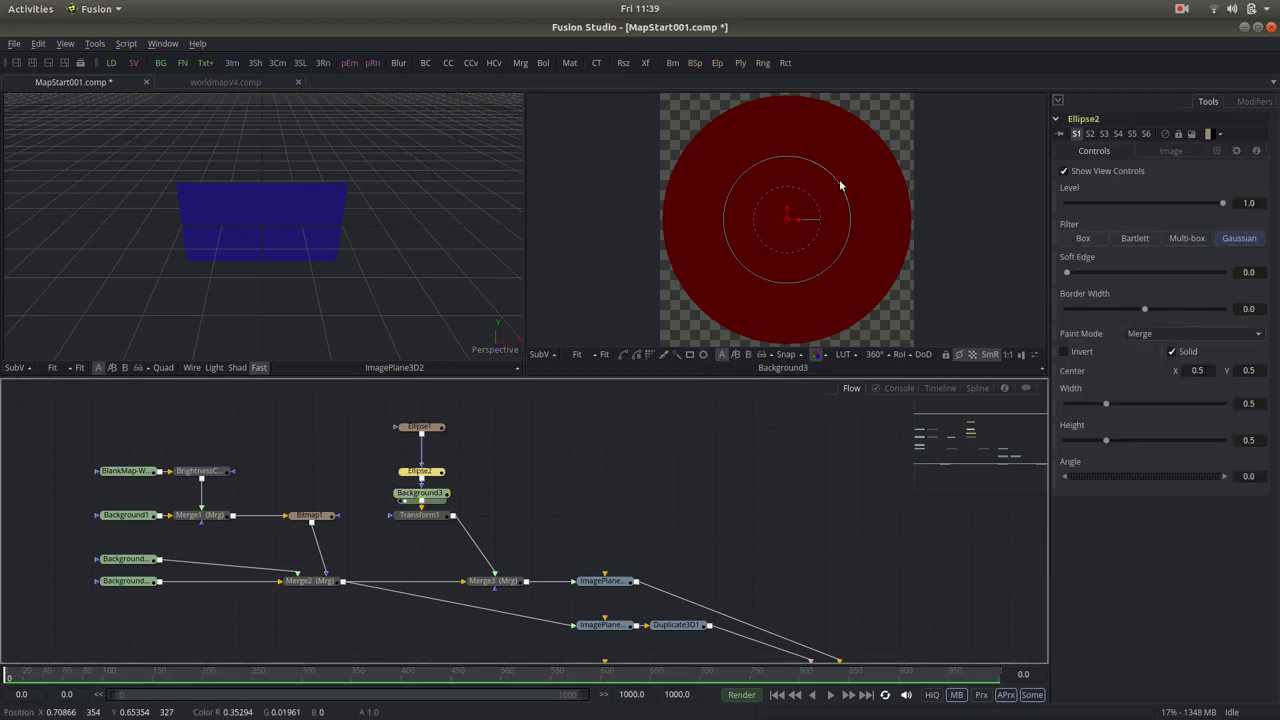
drag(840, 190, 865, 166)
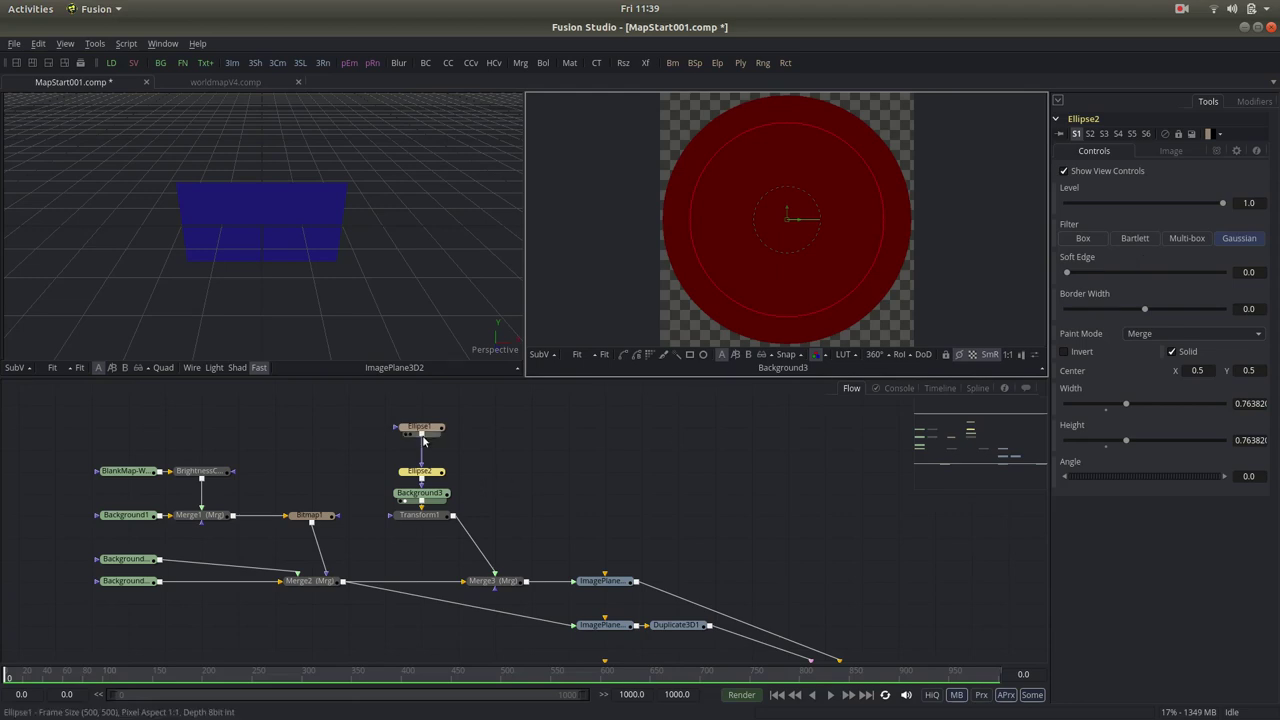
drag(423, 474, 437, 452)
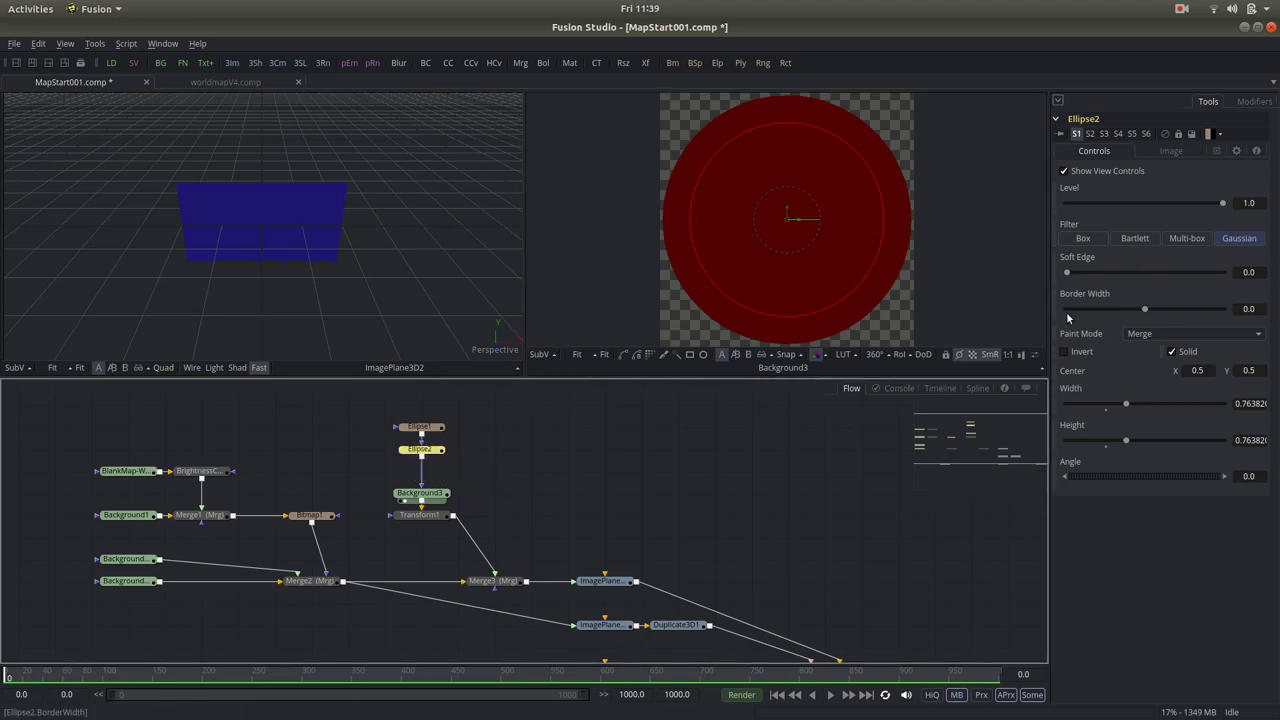
click(1169, 333)
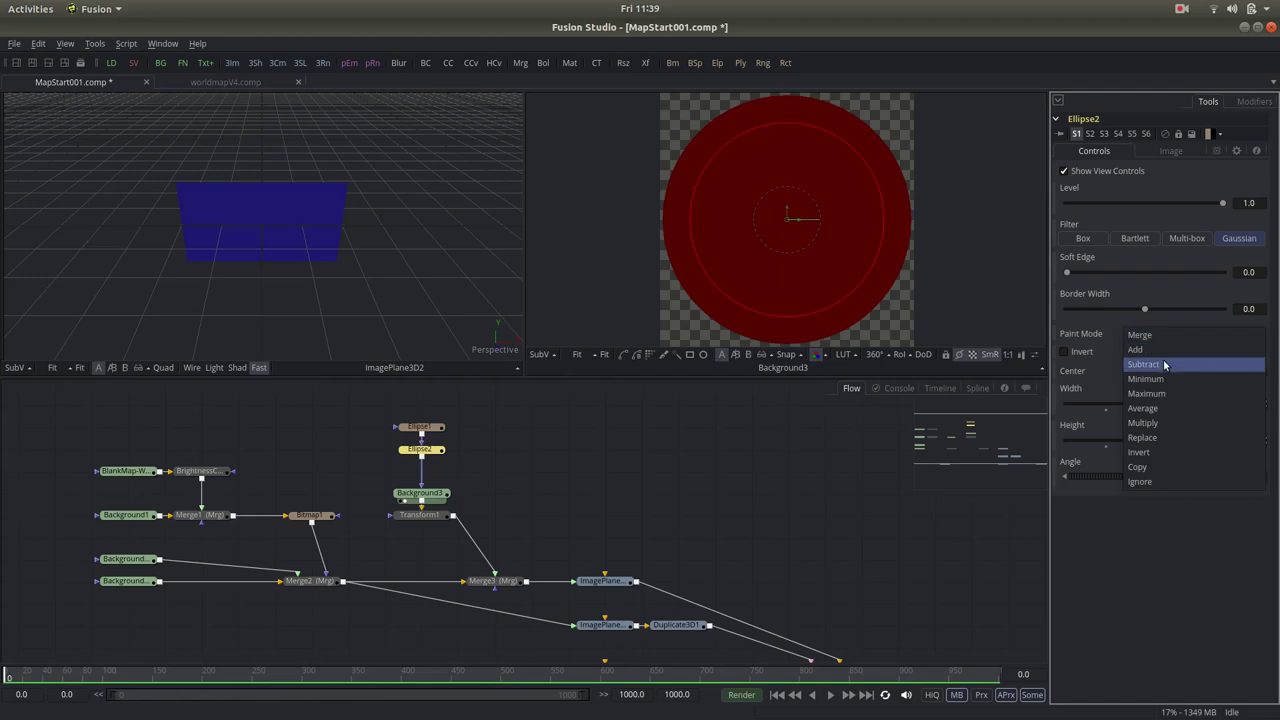
click(1165, 369)
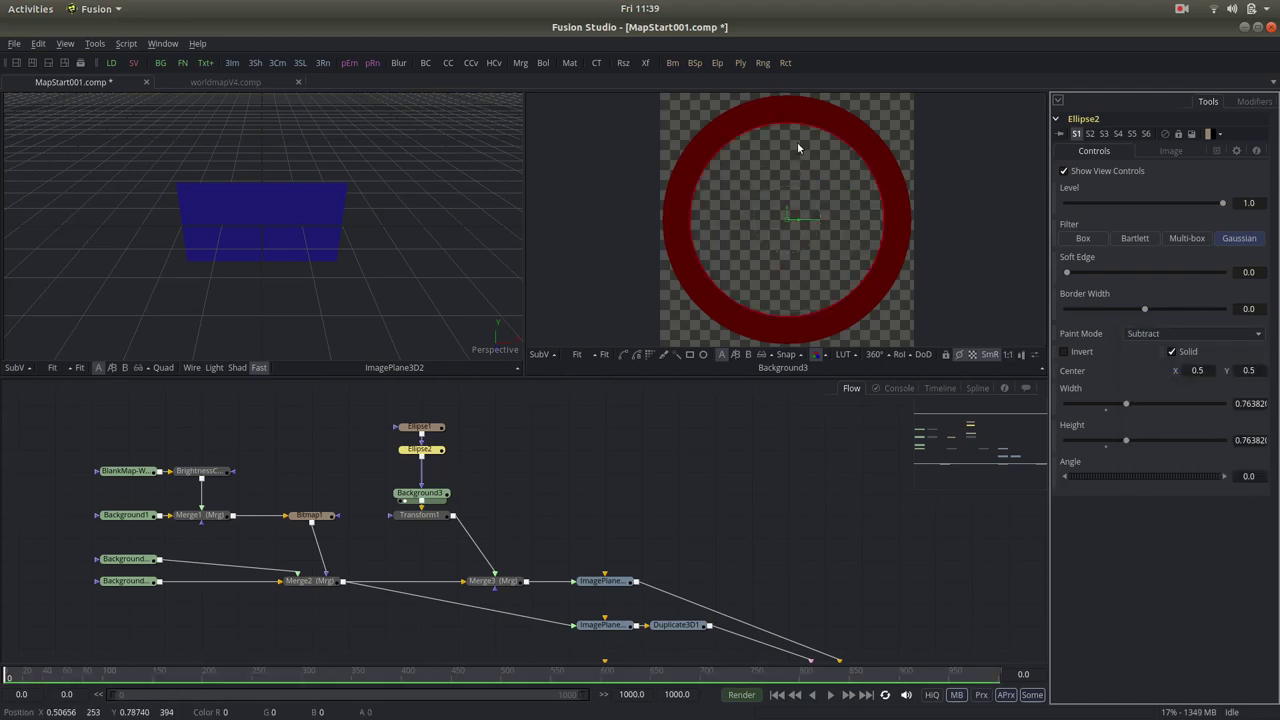
click(420, 495)
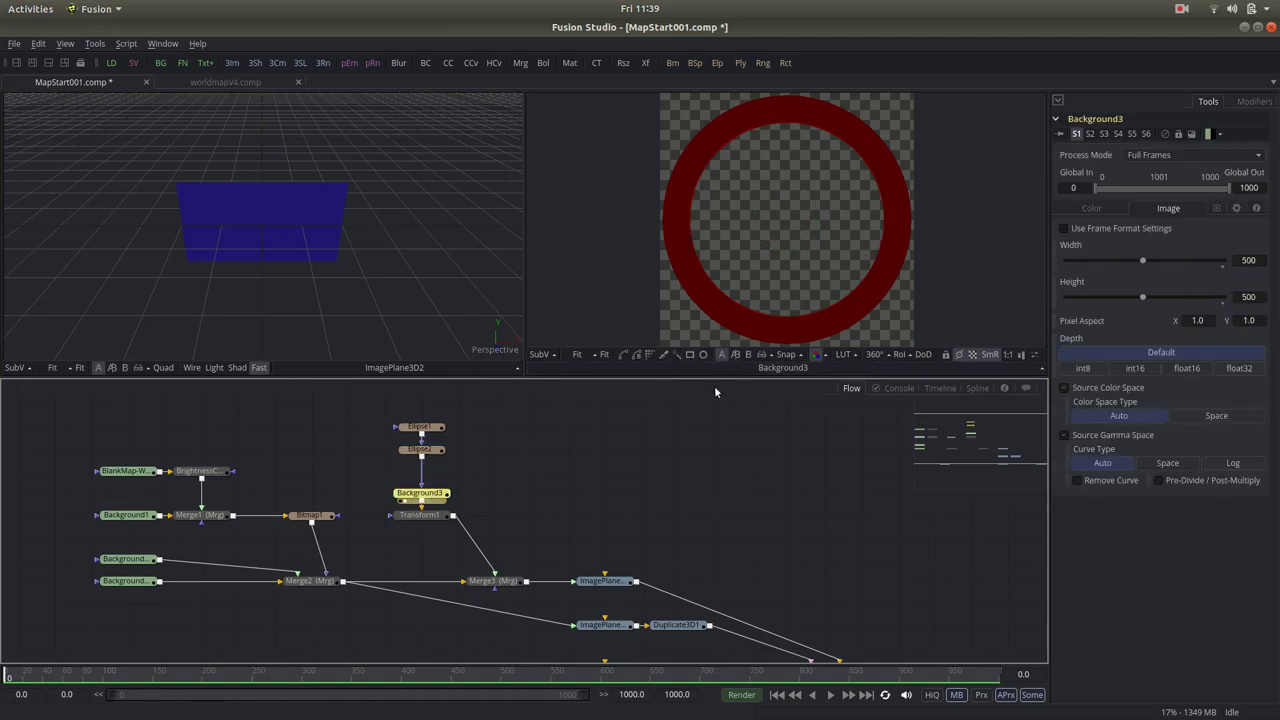
Step: Draw a three-point Polygon mask triangle inside the ring, its top touching the ring
click(624, 356)
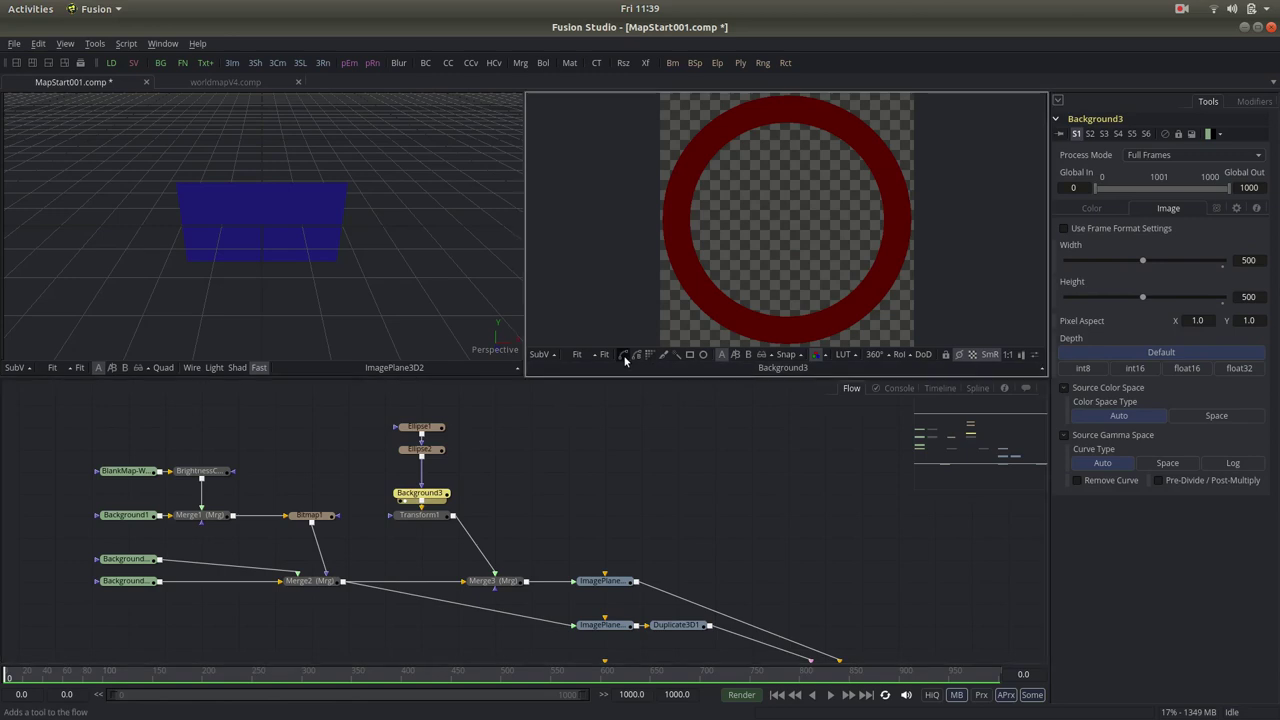
click(692, 229)
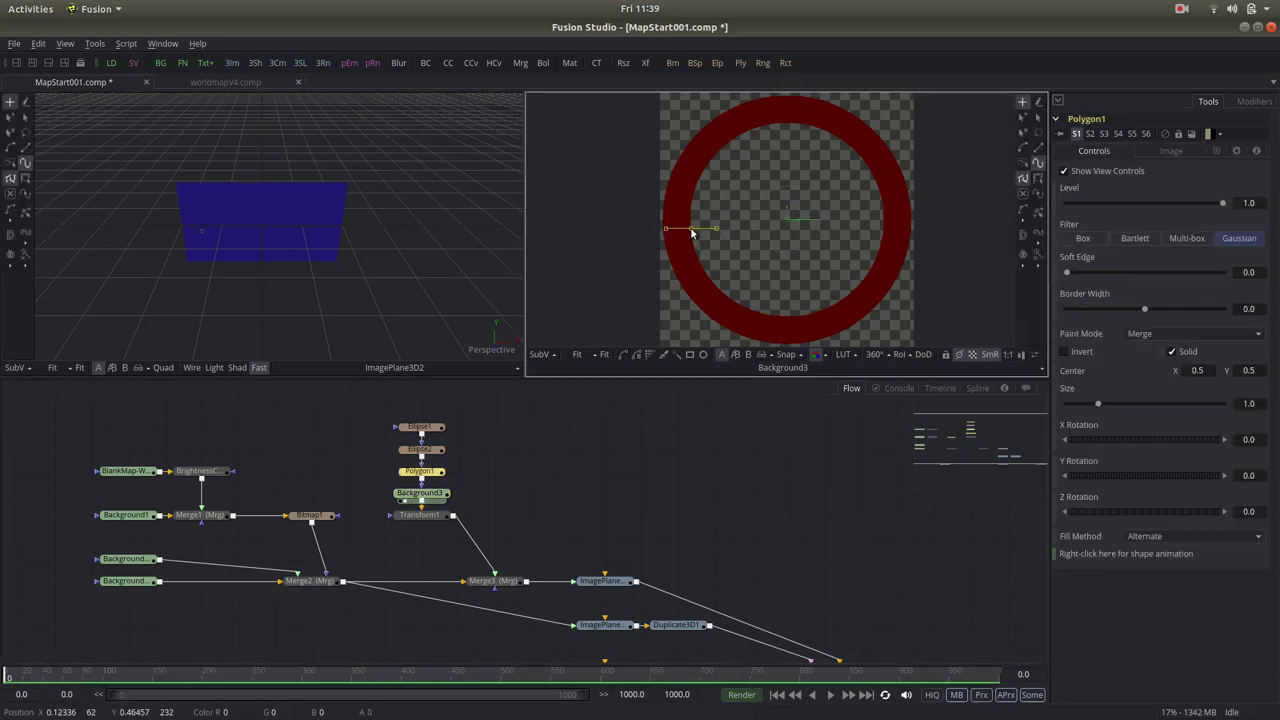
click(792, 119)
click(895, 225)
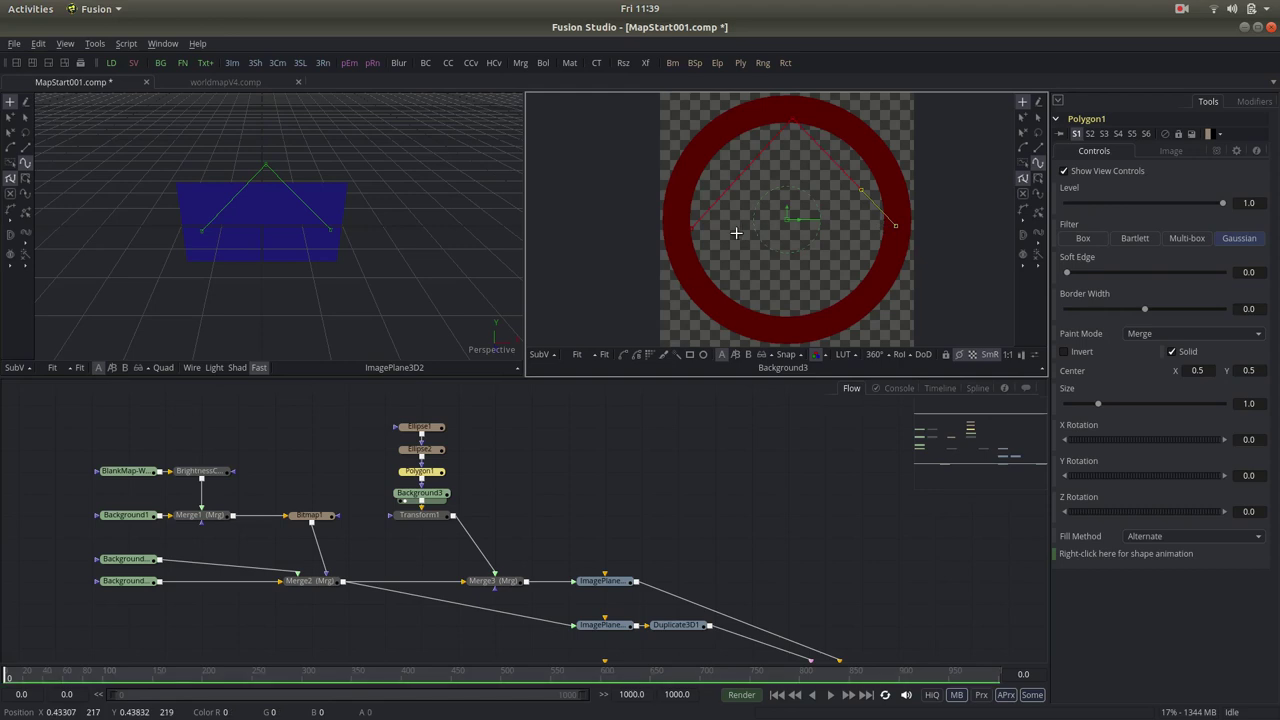
click(691, 230)
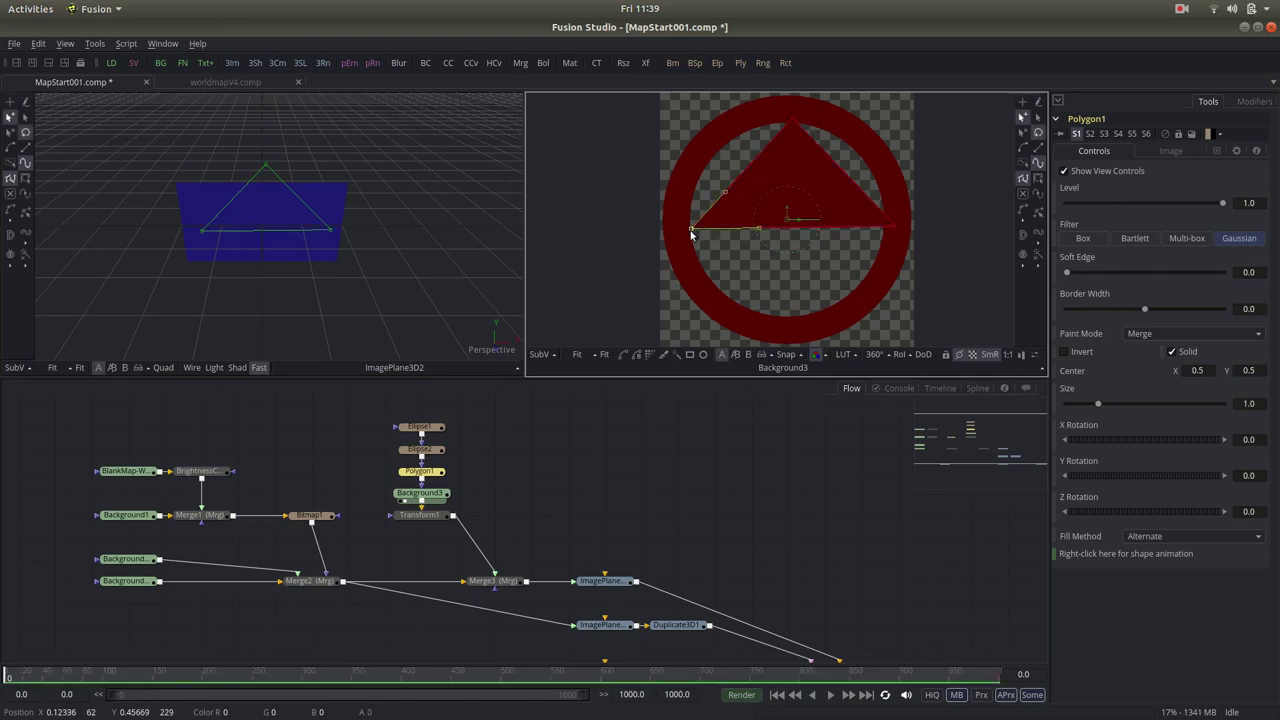
drag(691, 231, 693, 267)
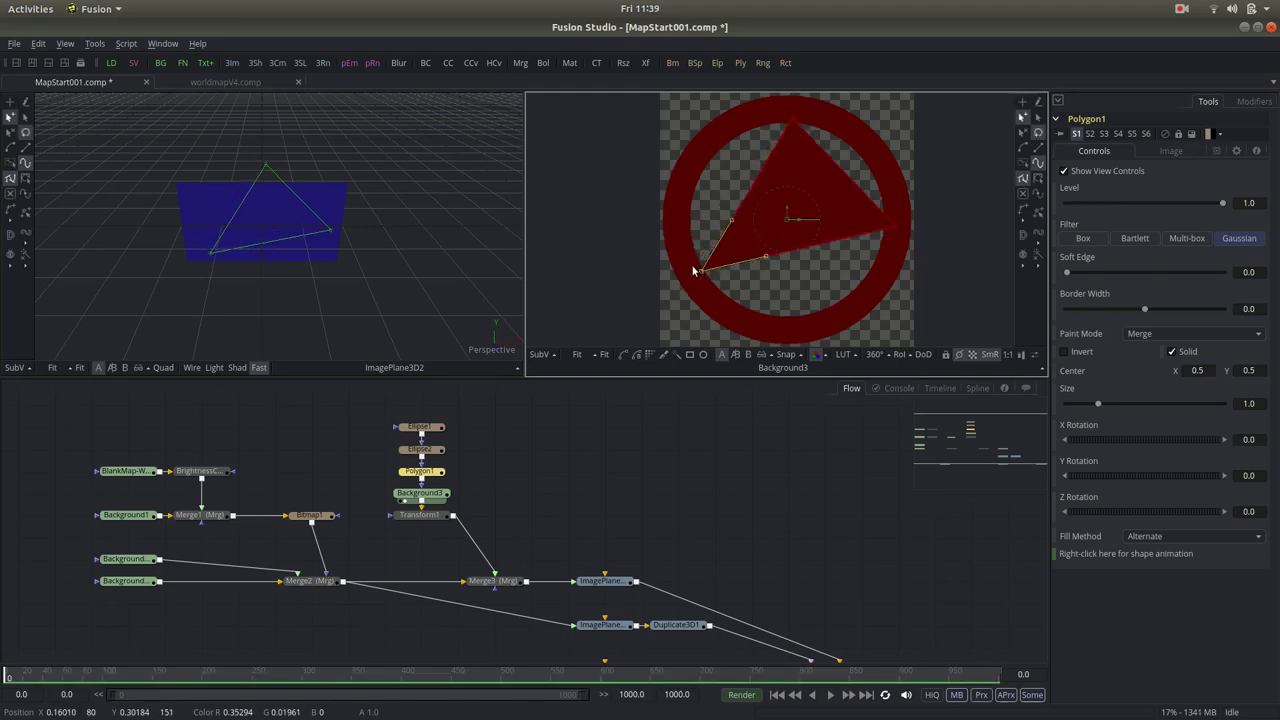
drag(896, 228, 883, 275)
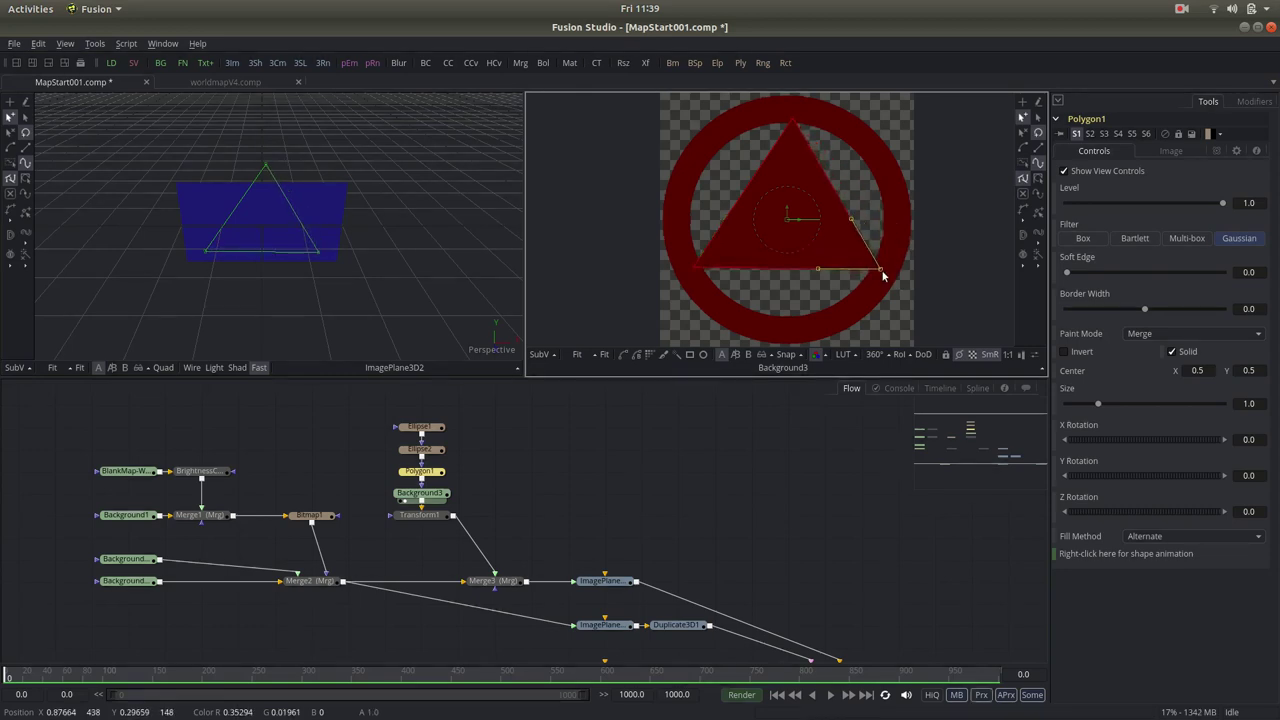
click(791, 121)
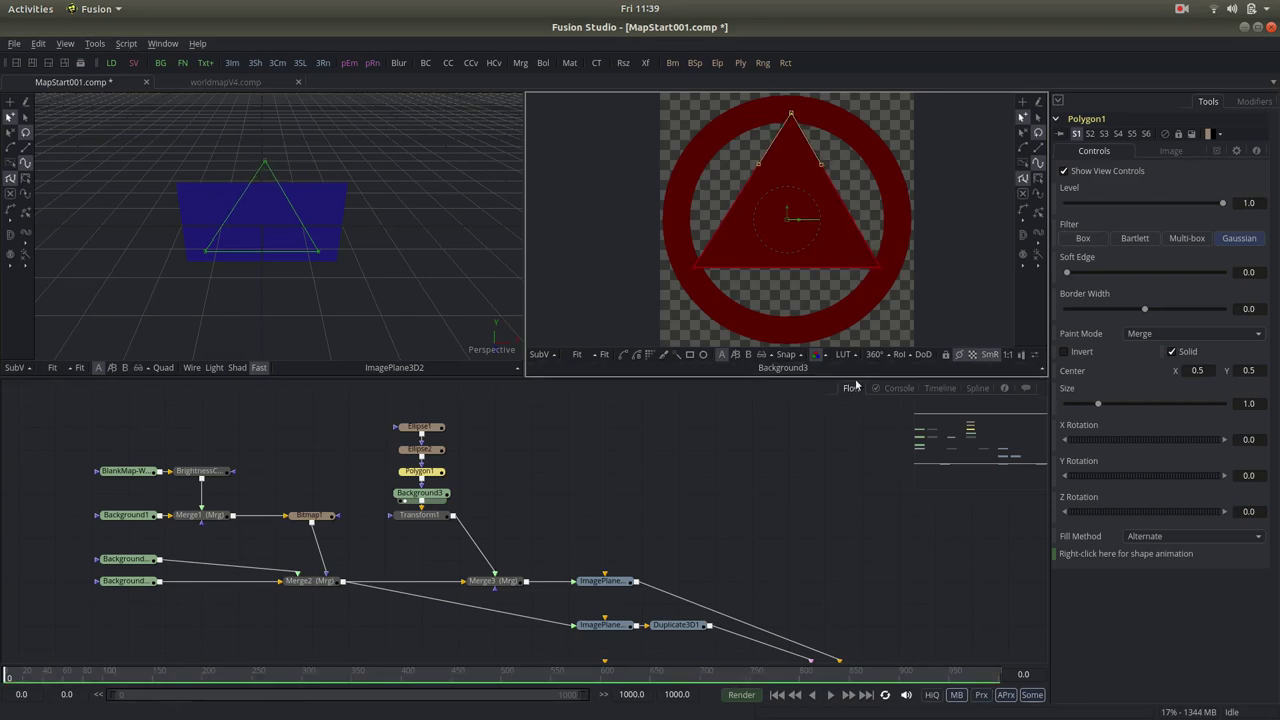
click(582, 457)
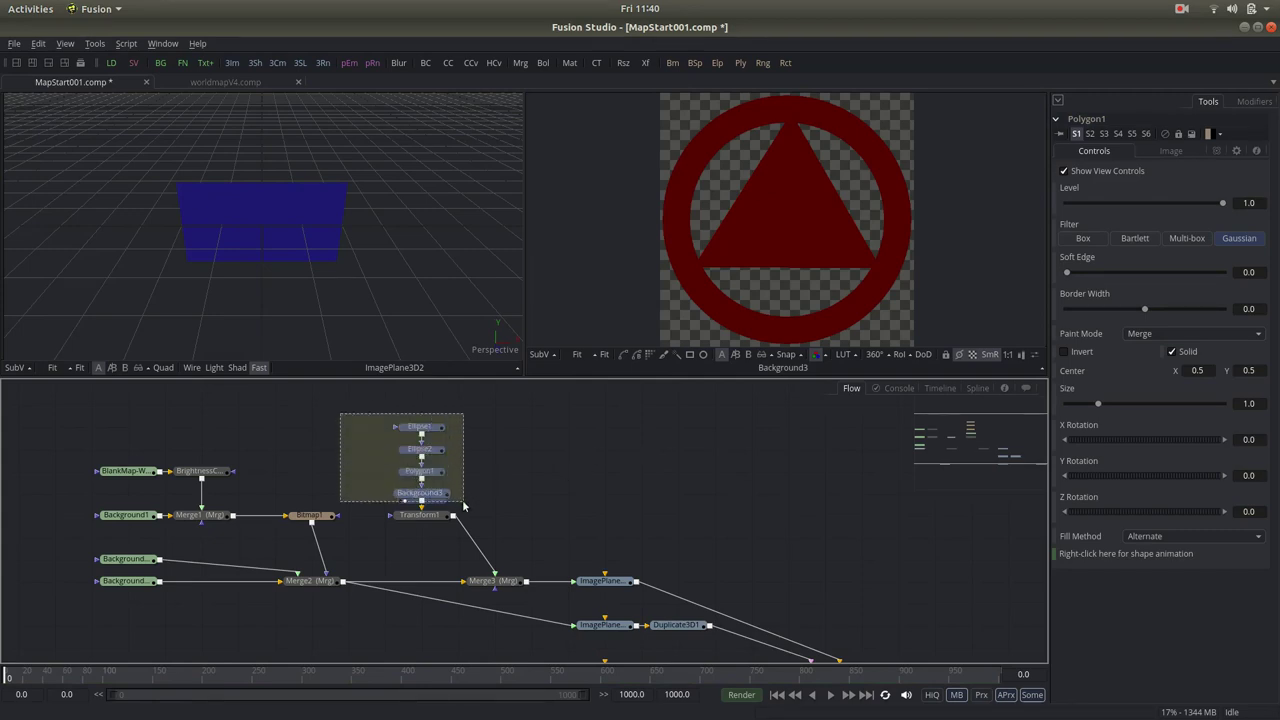
Step: Select only the Transform1 node in the Flow
drag(372, 432, 470, 510)
click(430, 518)
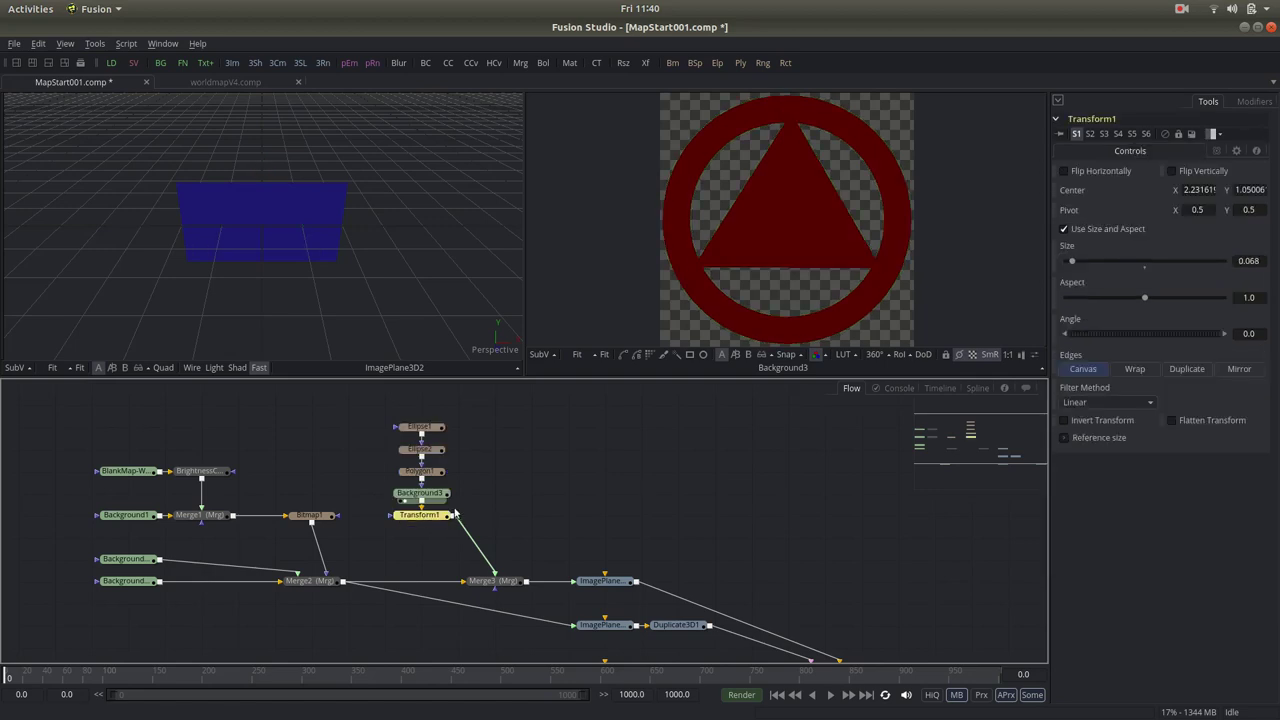
click(538, 488)
drag(343, 400, 438, 543)
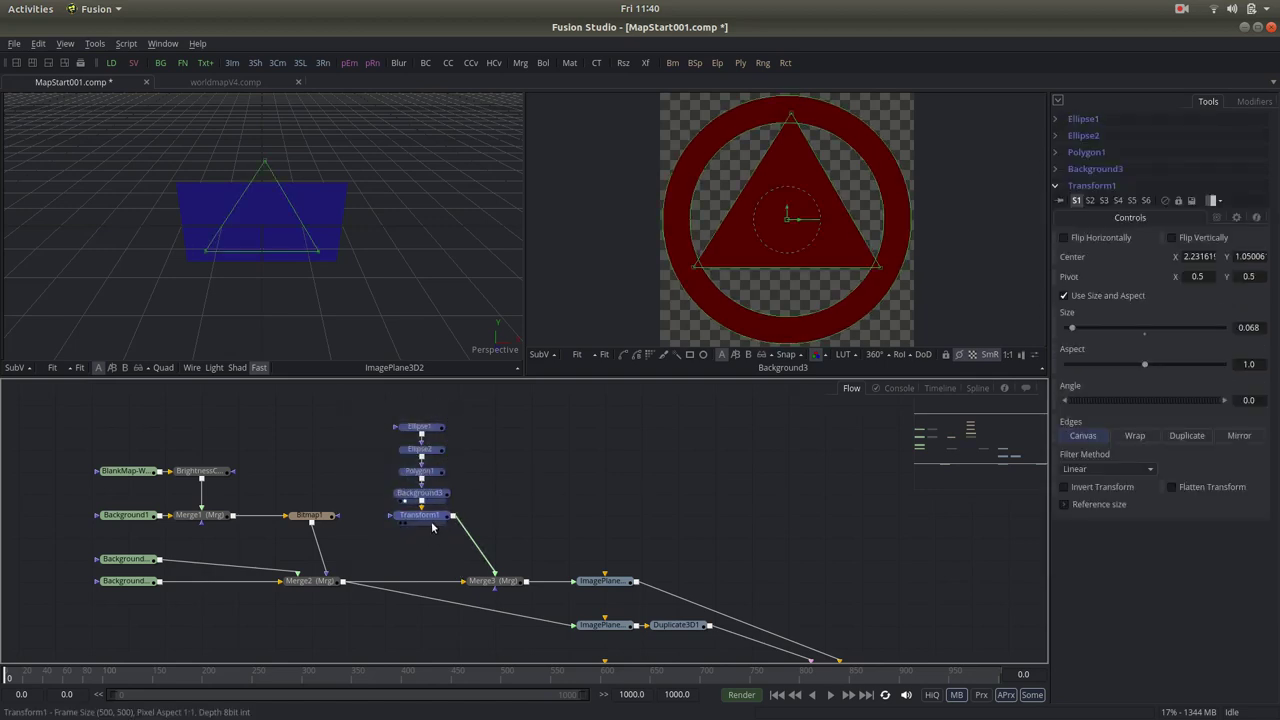
click(432, 520)
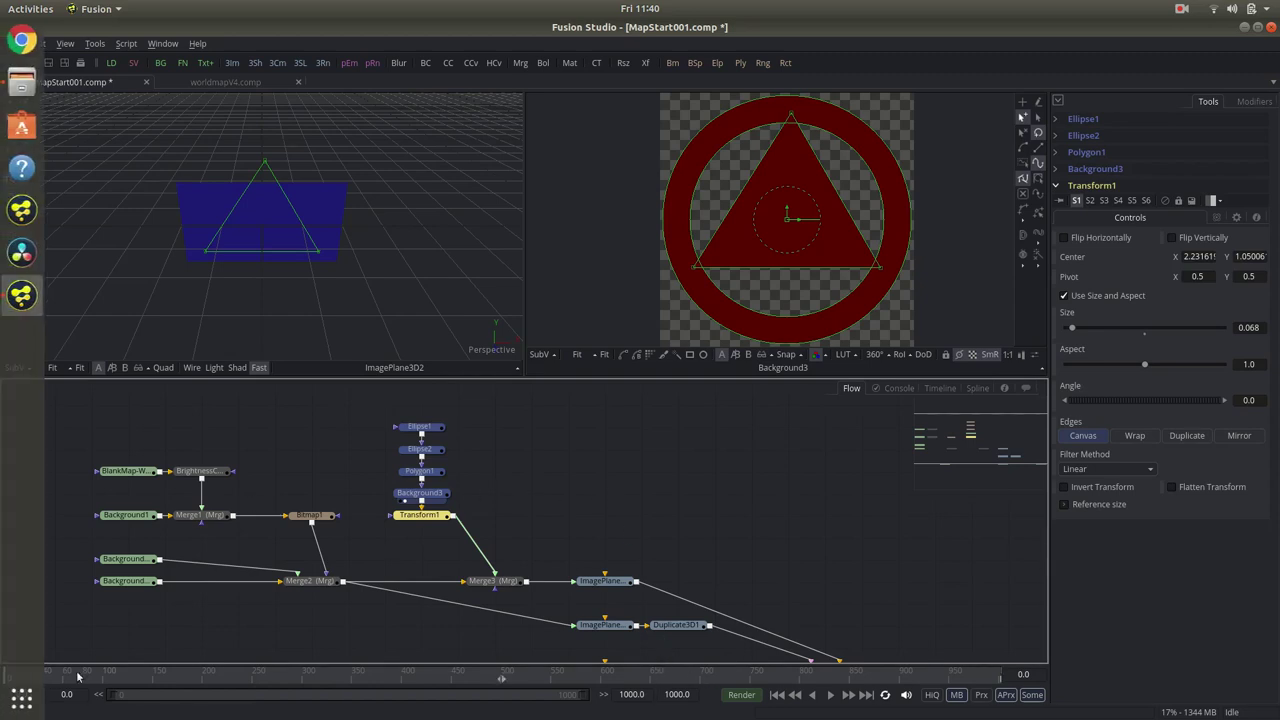
Step: Set the Global End Time to 500
click(687, 693)
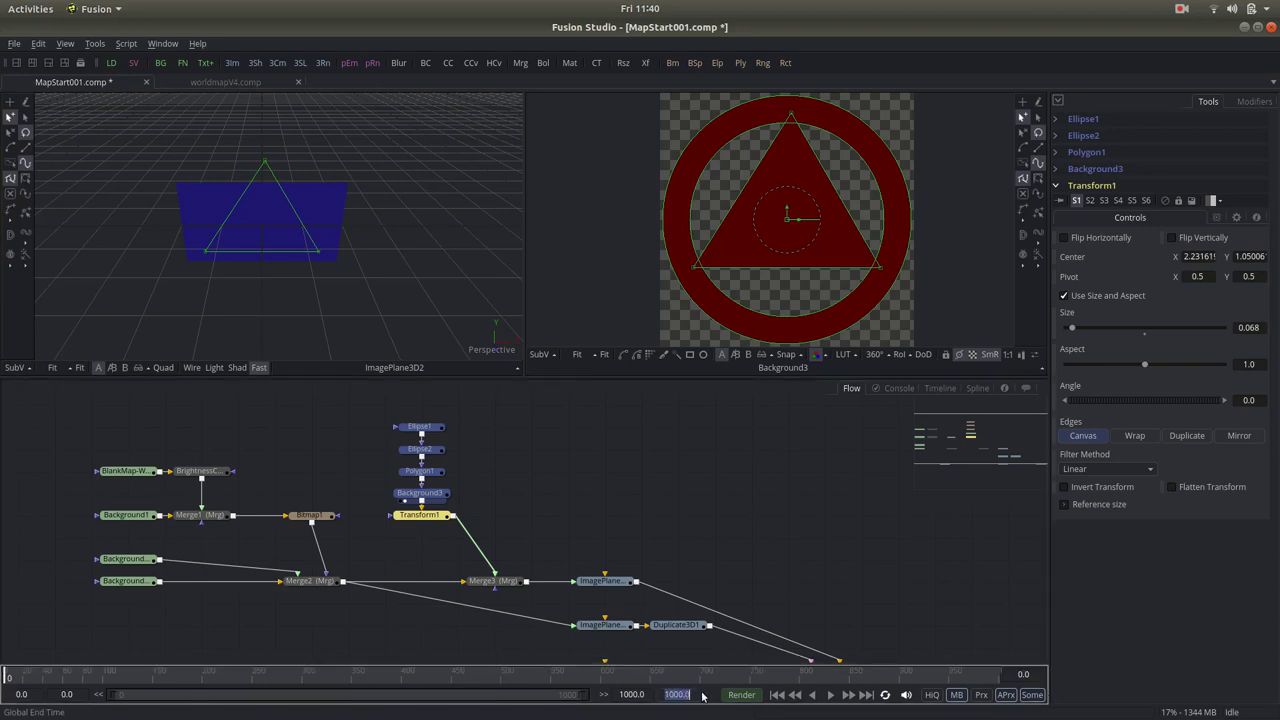
text(500)
key(Return)
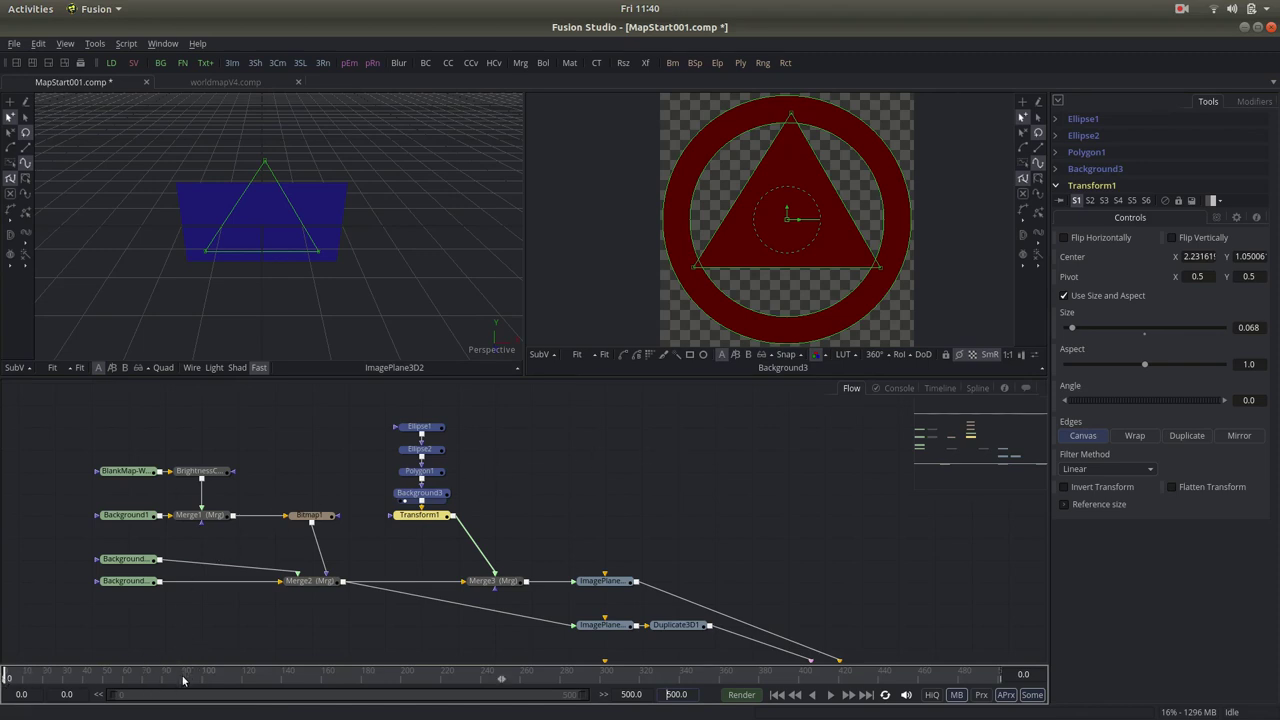
Step: Make Transform1's Angle parameter animatable
click(433, 522)
click(425, 518)
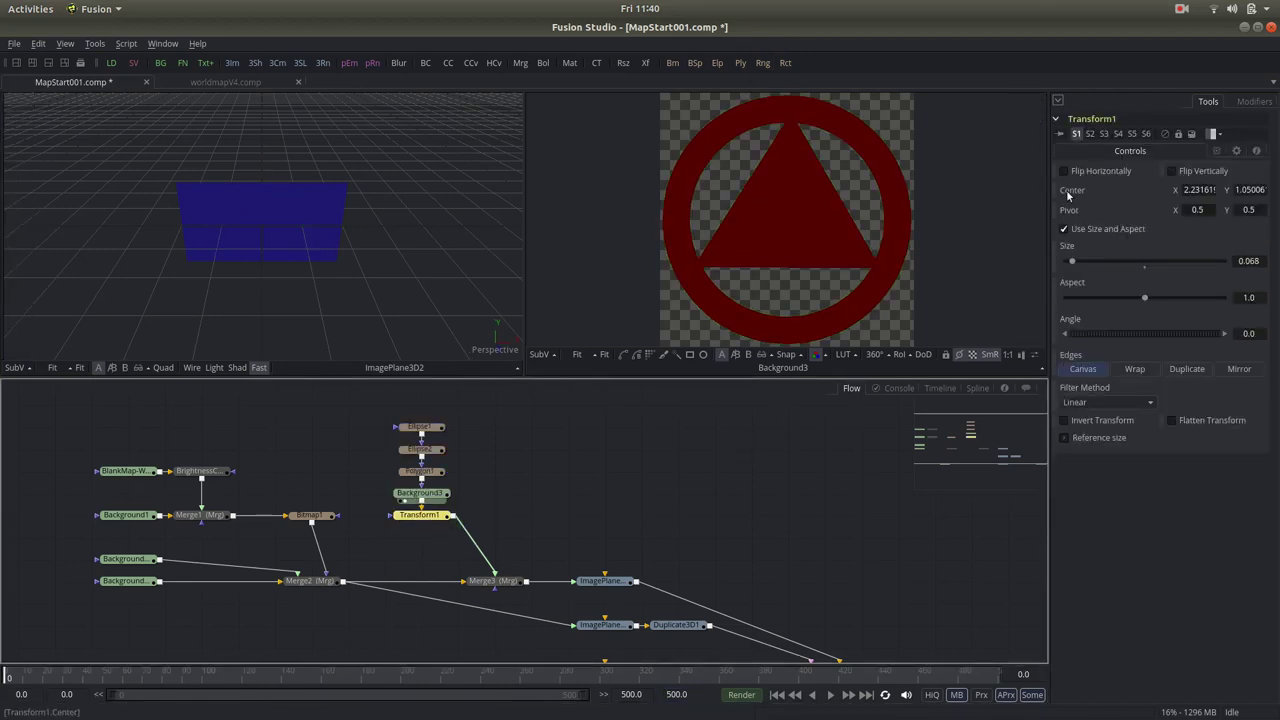
right_click(1070, 327)
click(1087, 333)
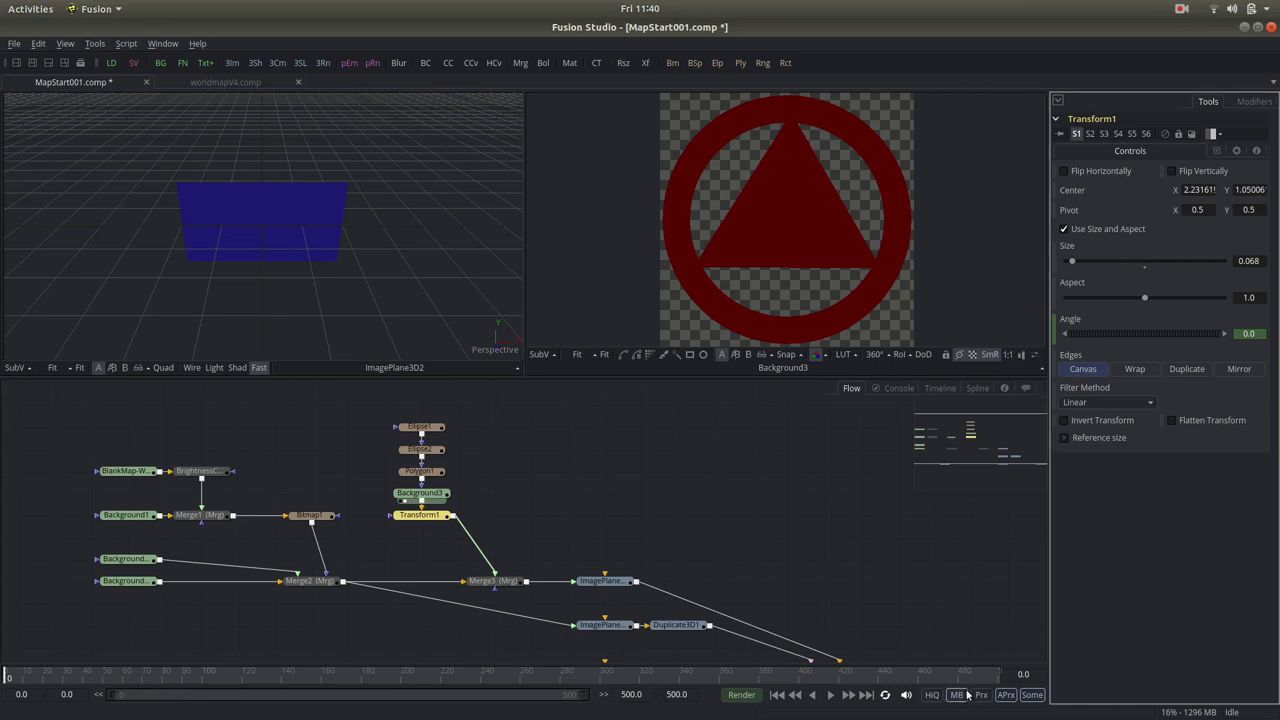
Step: Set the Angle to 3600 at frame 500, then play and view Transform1
click(1000, 676)
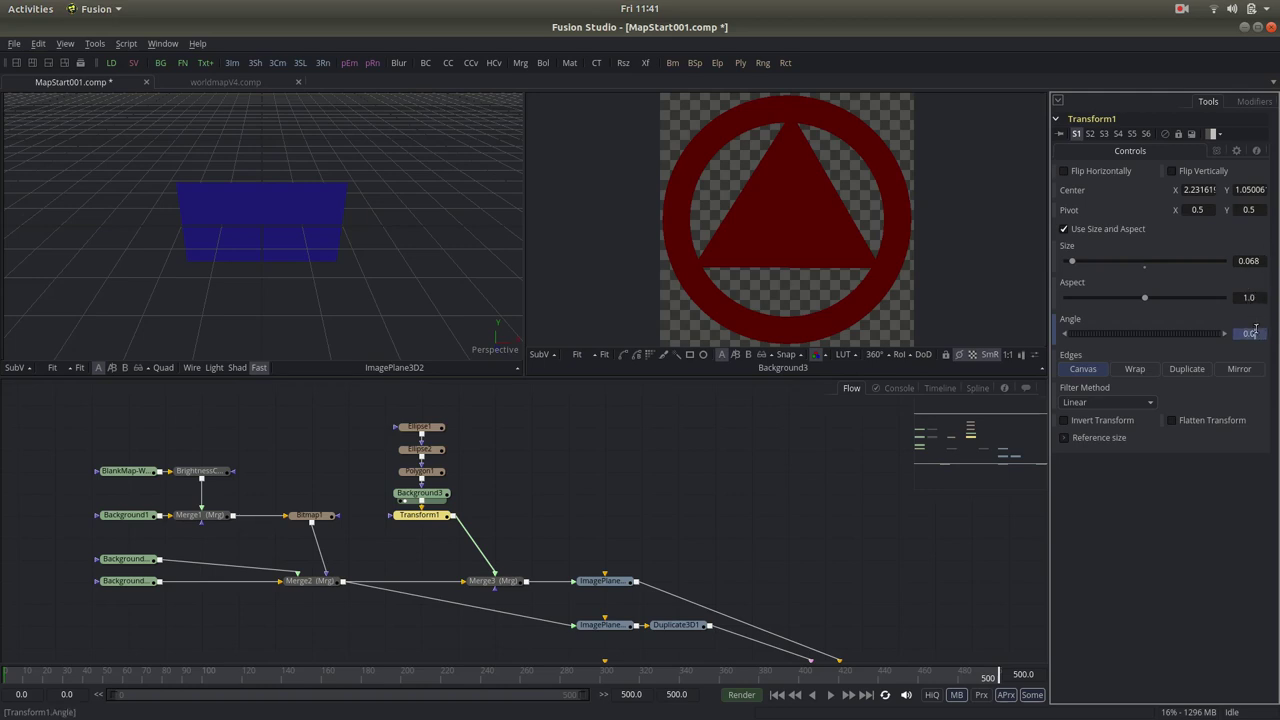
key(Return)
key(Tab)
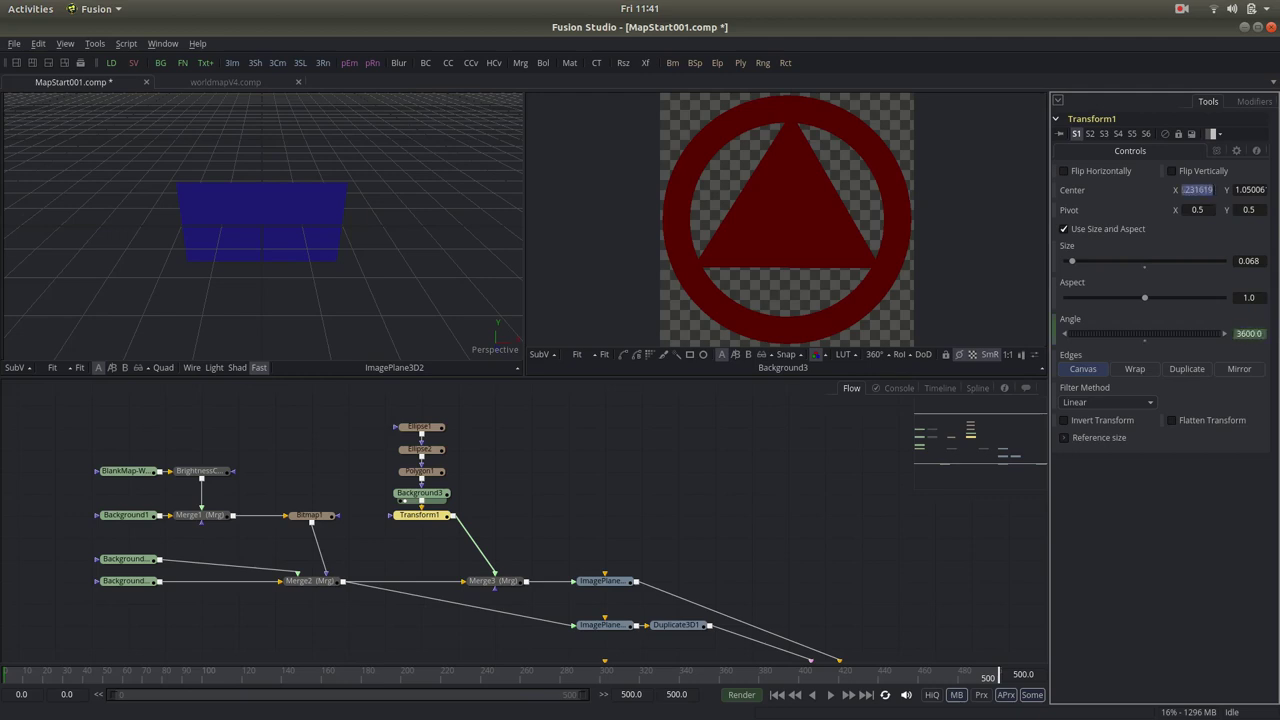
key(space)
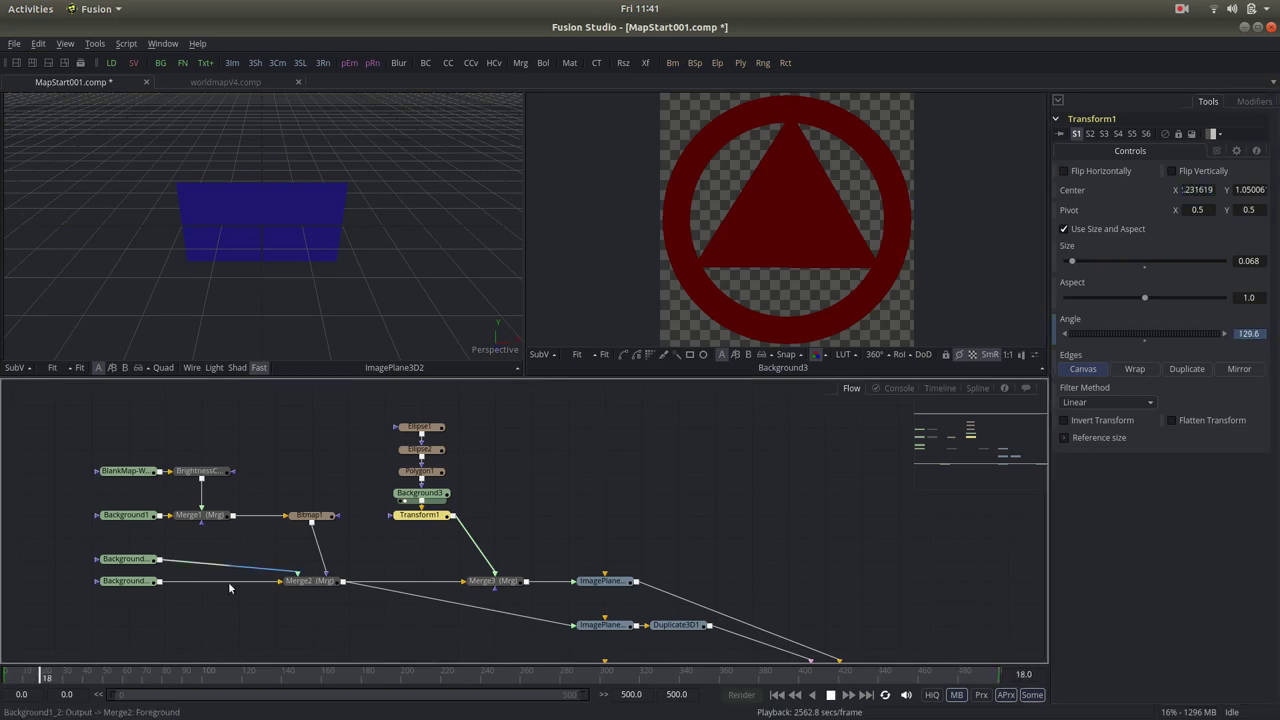
key(2)
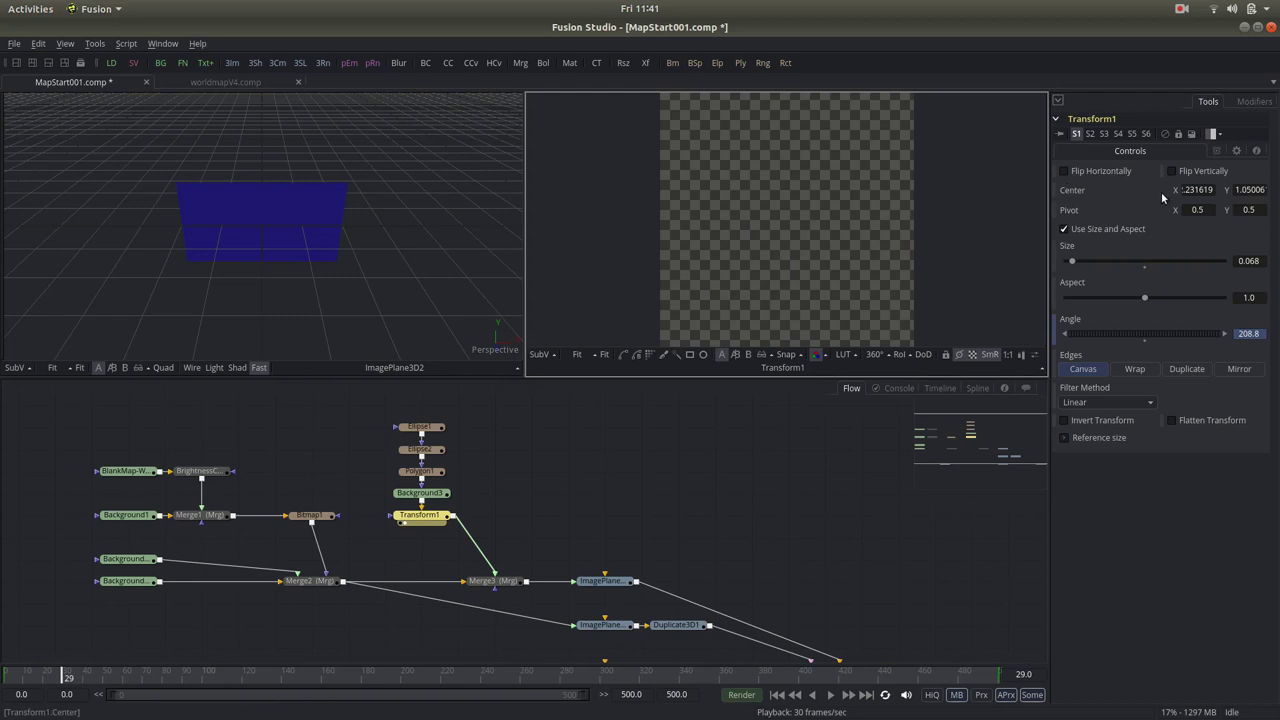
Step: Set Transform1's Center X and Y to 0.5
click(1194, 189)
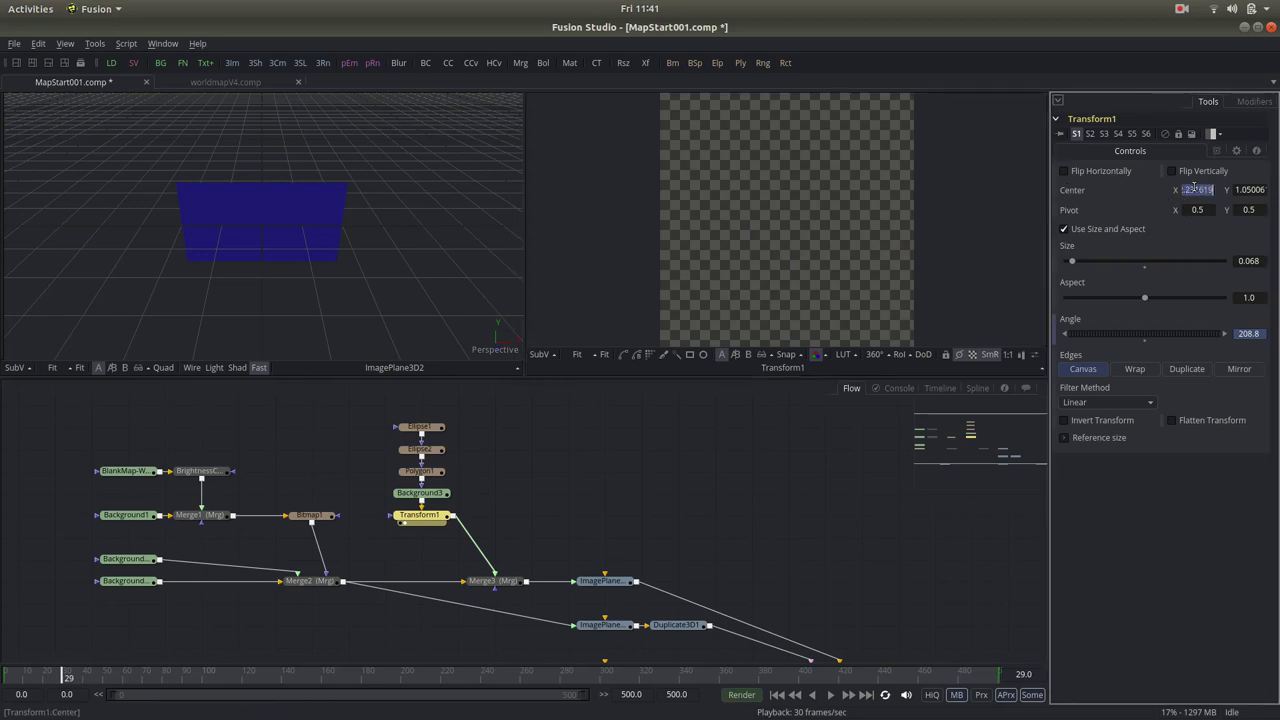
text(0.5)
key(Tab)
key(BackSpace)
key(Tab)
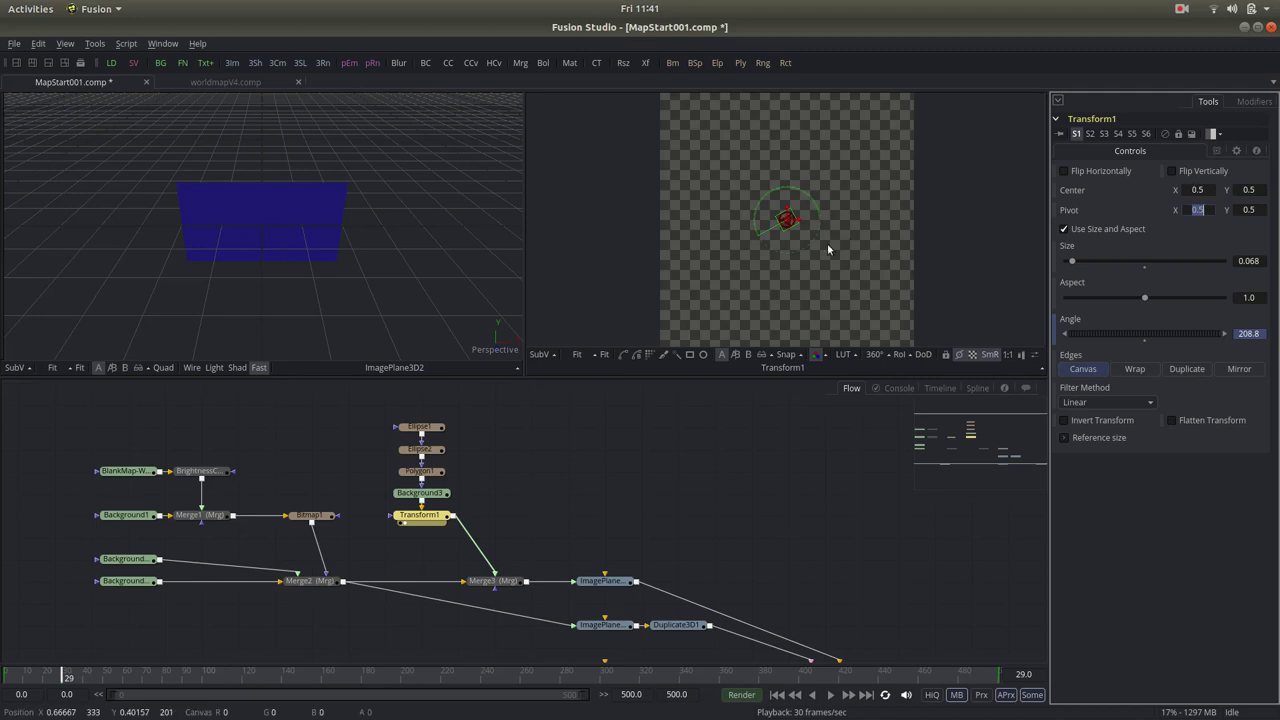
Step: Preview the spinning marker alone, then over the map via Merge3
click(732, 300)
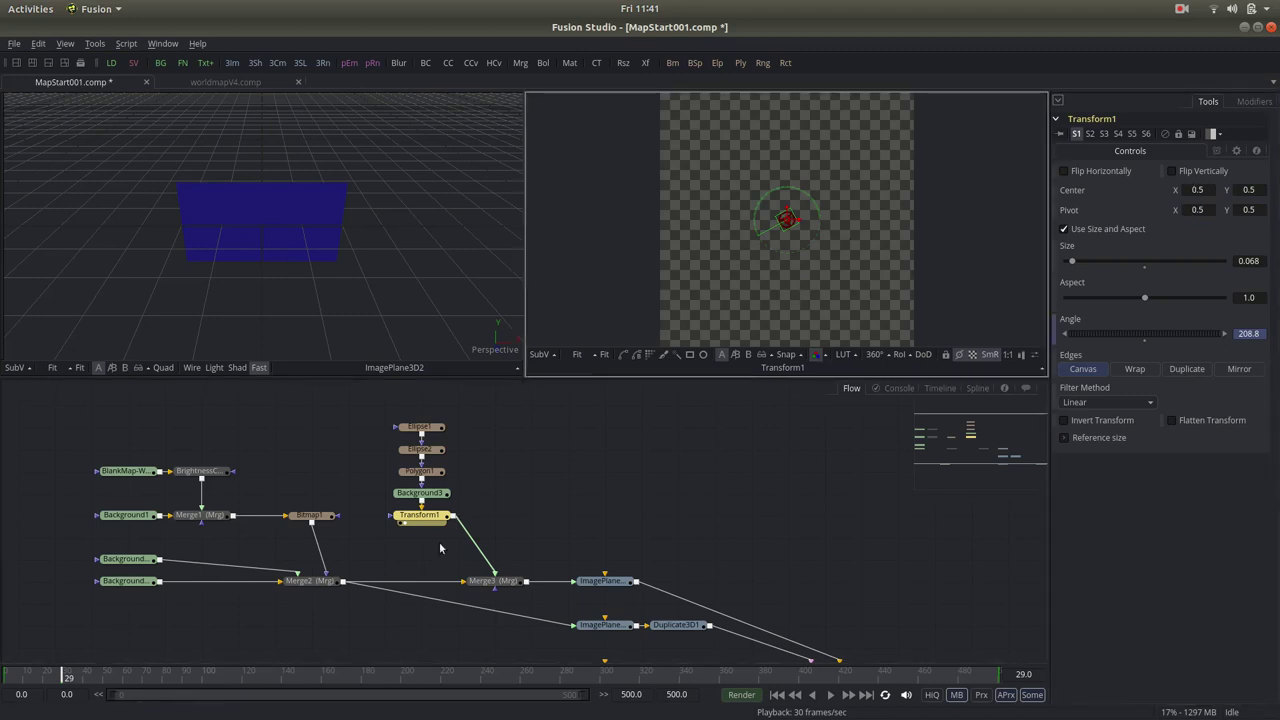
click(6, 676)
scroll(812, 244, up, 3)
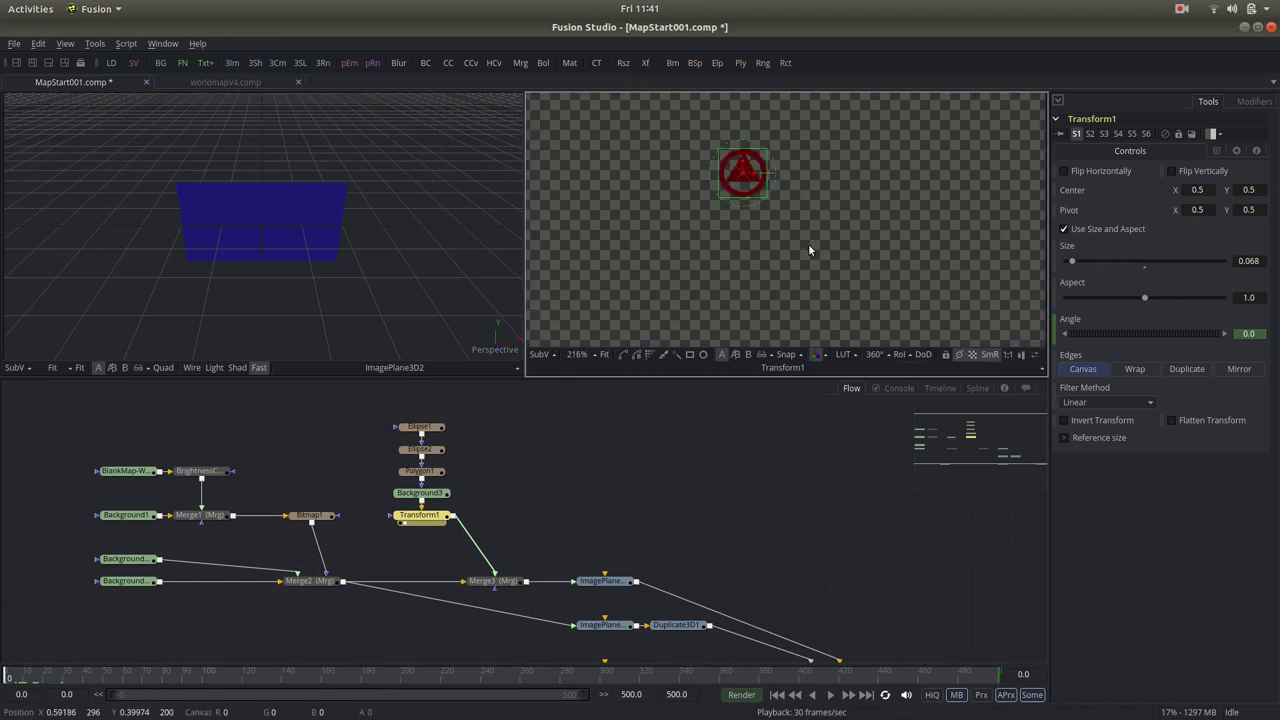
key(space)
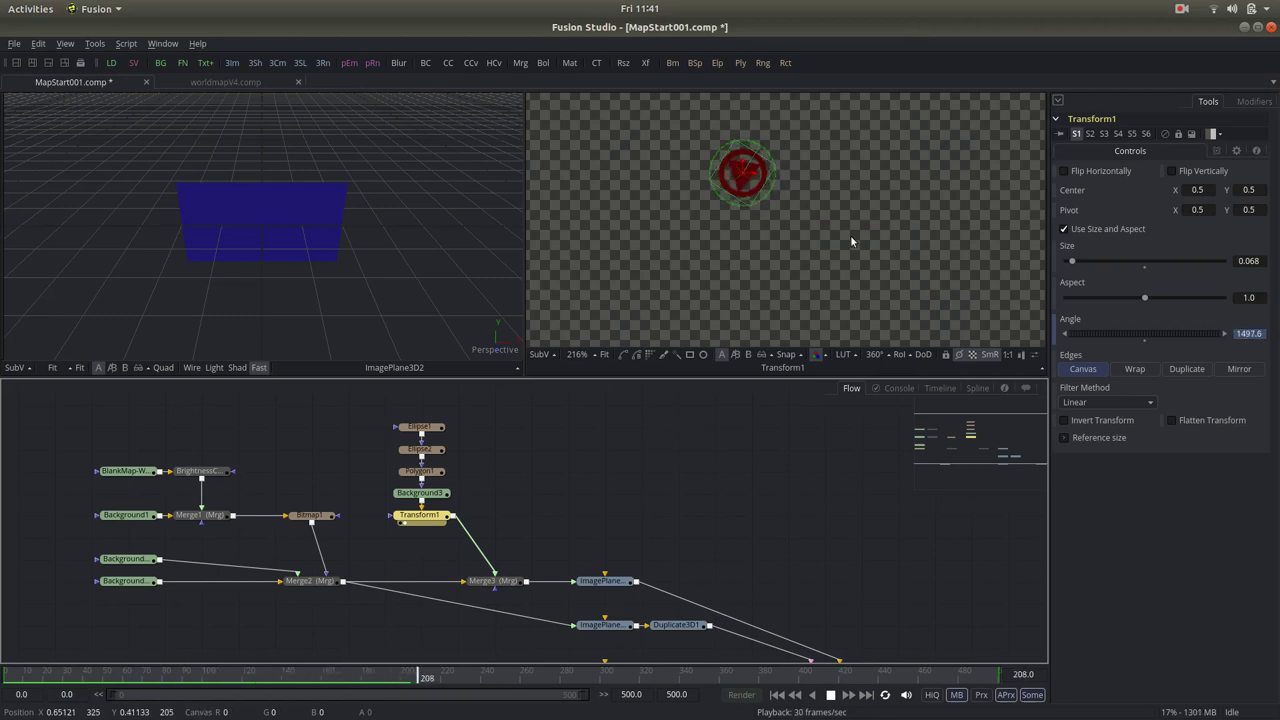
key(space)
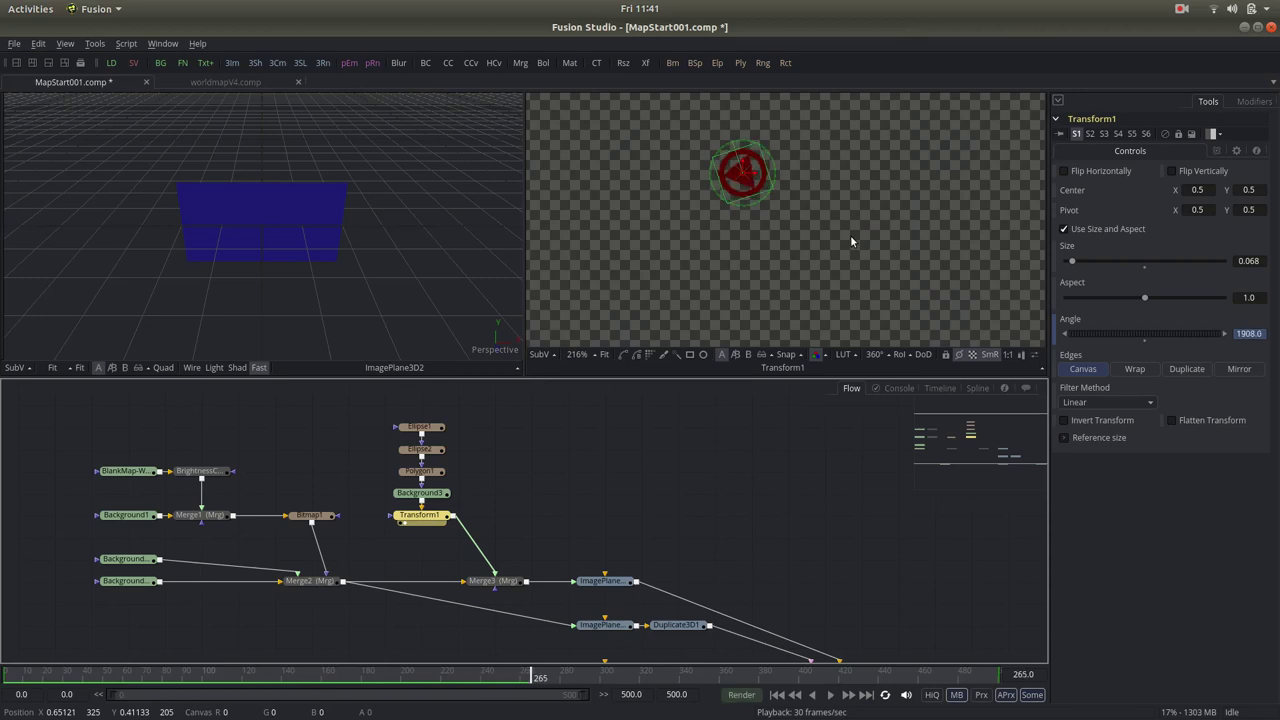
click(503, 590)
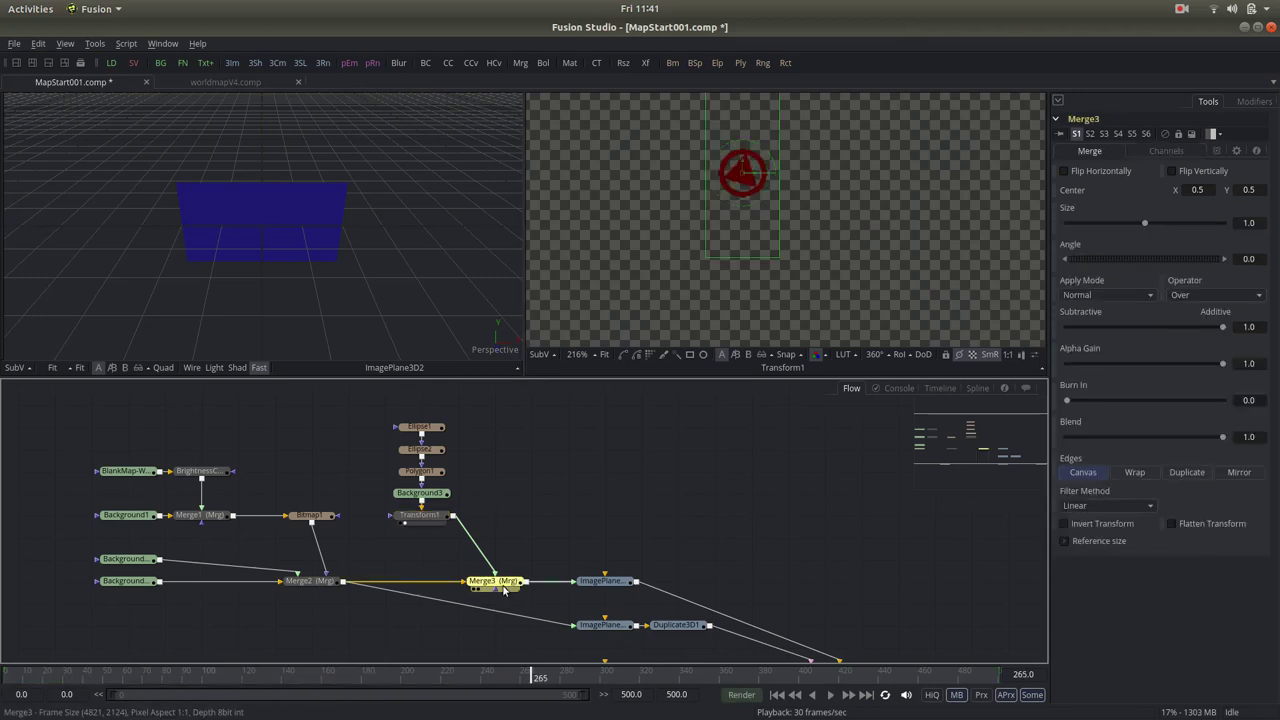
key(2)
scroll(855, 199, down, 3)
key(space)
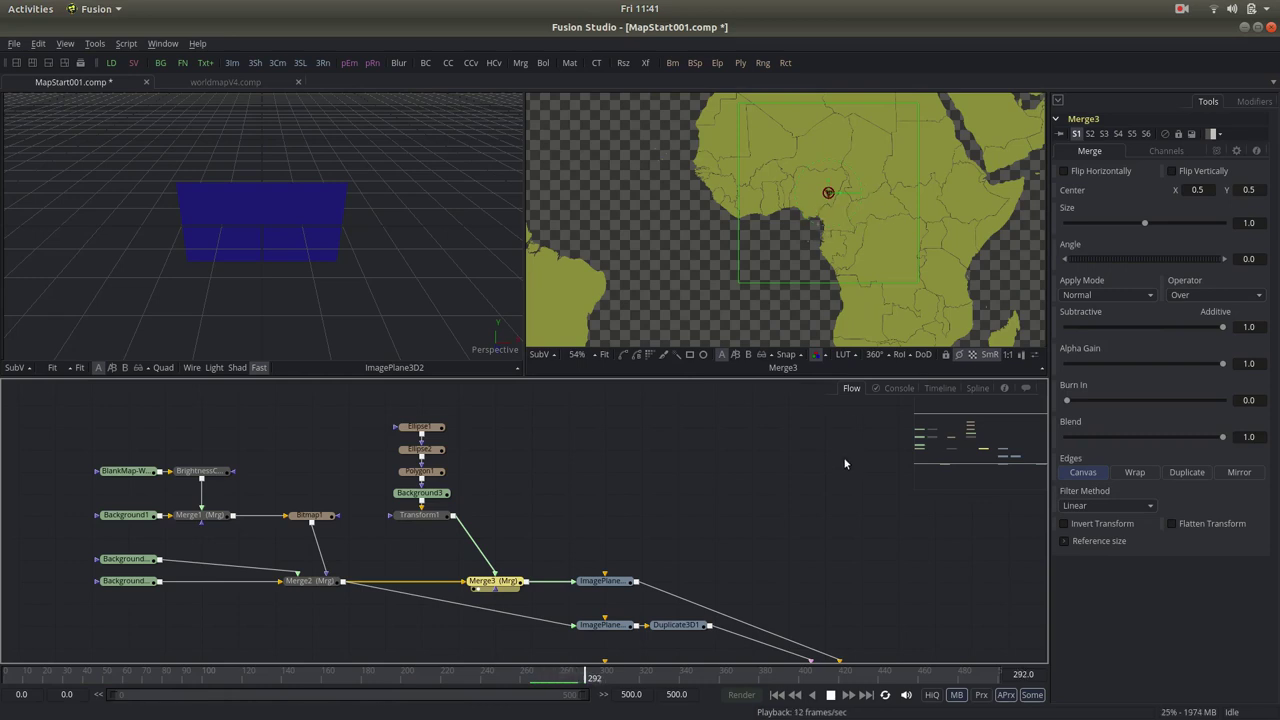
click(4, 678)
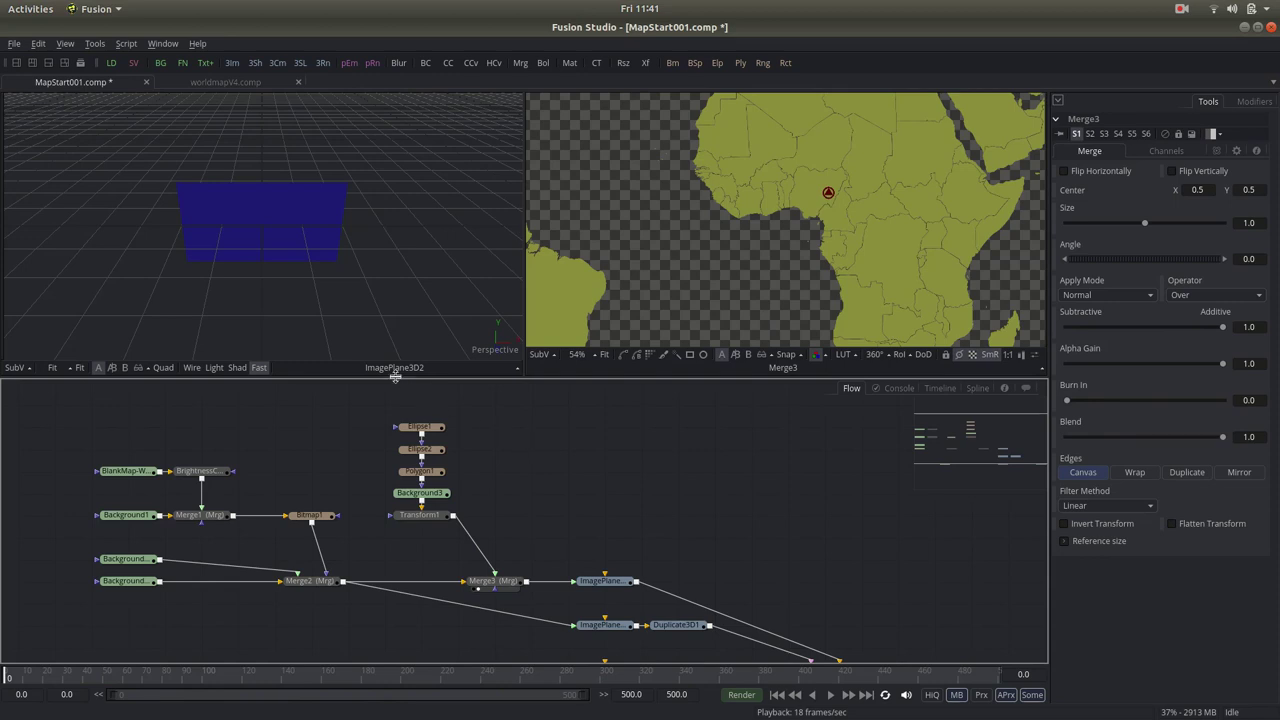
Step: Enlarge the viewers and move the marker's node column up and left
mouse_move(395, 377)
mouse_down()
mouse_move(400, 496)
mouse_move(443, 391)
mouse_up()
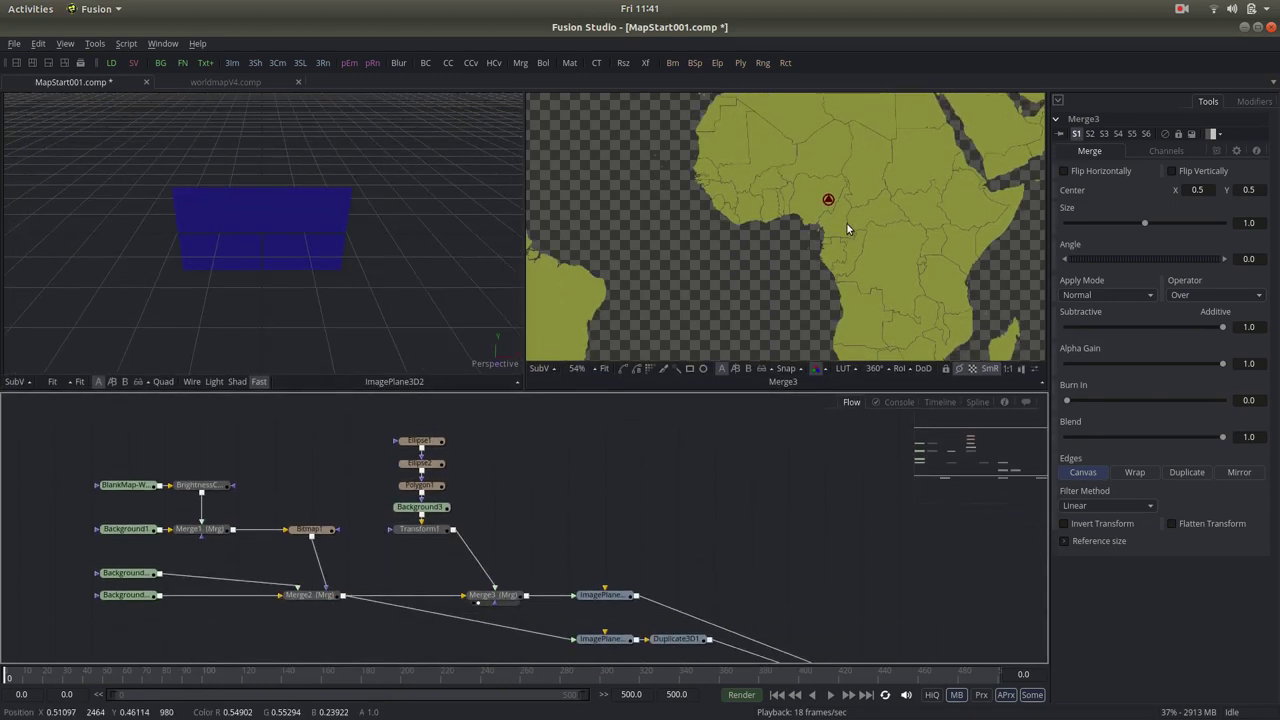
scroll(846, 222, down, 2)
mouse_move(350, 414)
mouse_down()
mouse_move(472, 548)
mouse_move(381, 496)
mouse_up()
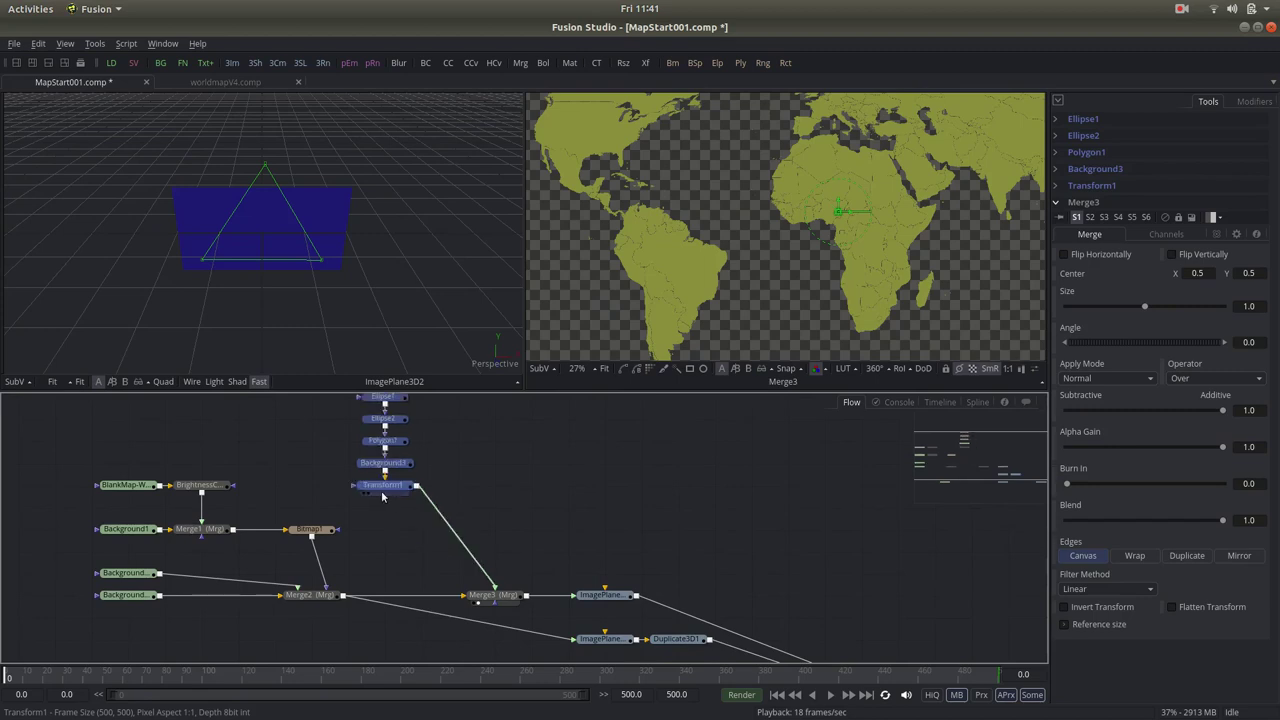
Step: Add Transform2 after Transform1 and move its marker copy from Africa to India
click(462, 503)
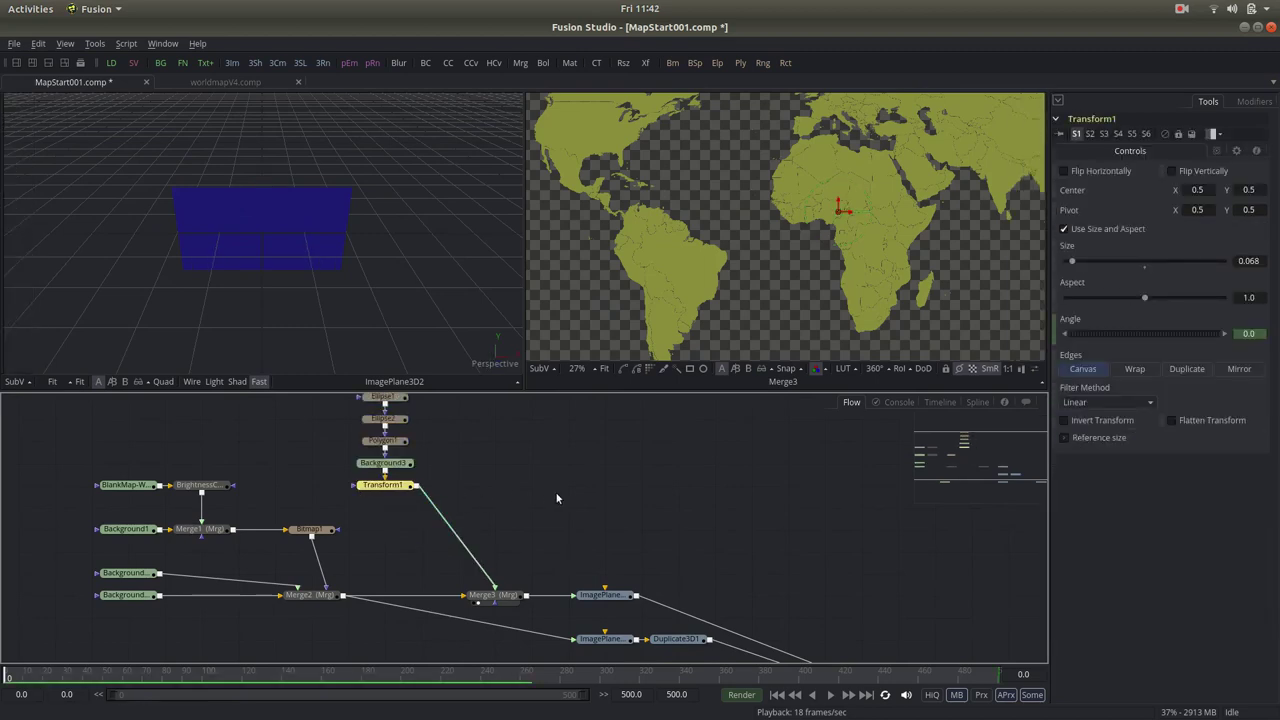
key(shift+space)
text(tra)
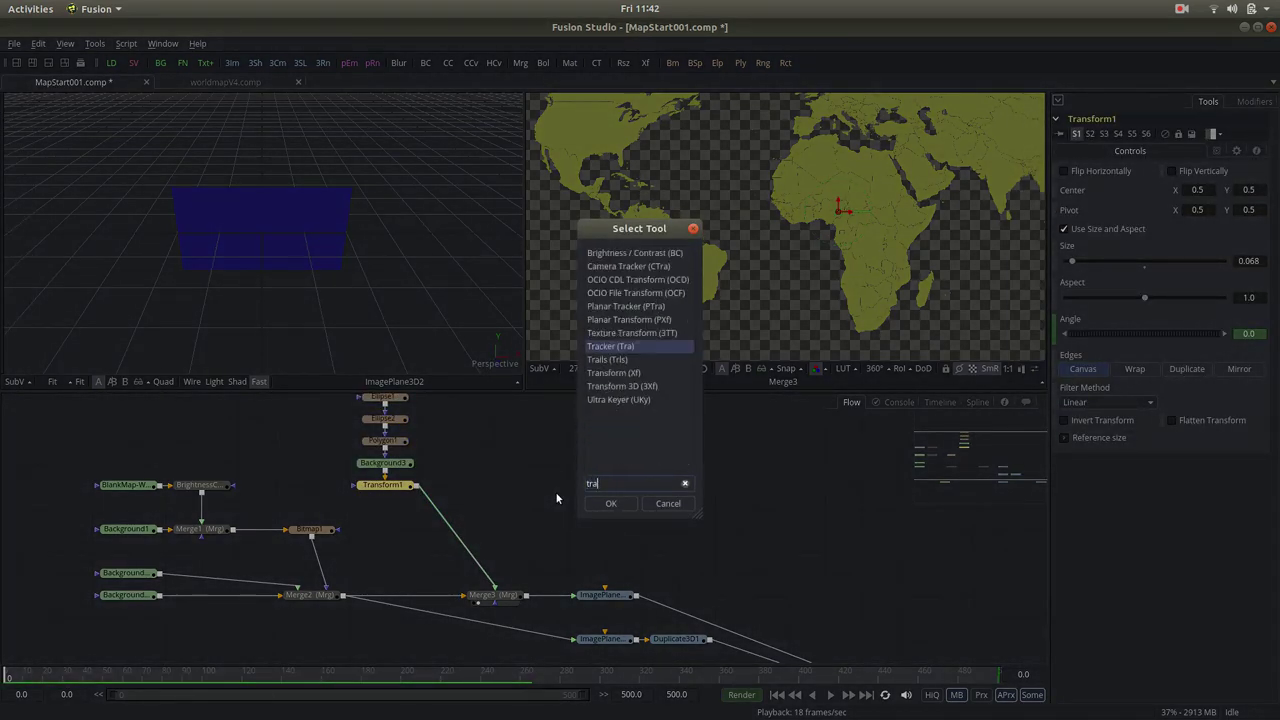
text(ns)
key(Return)
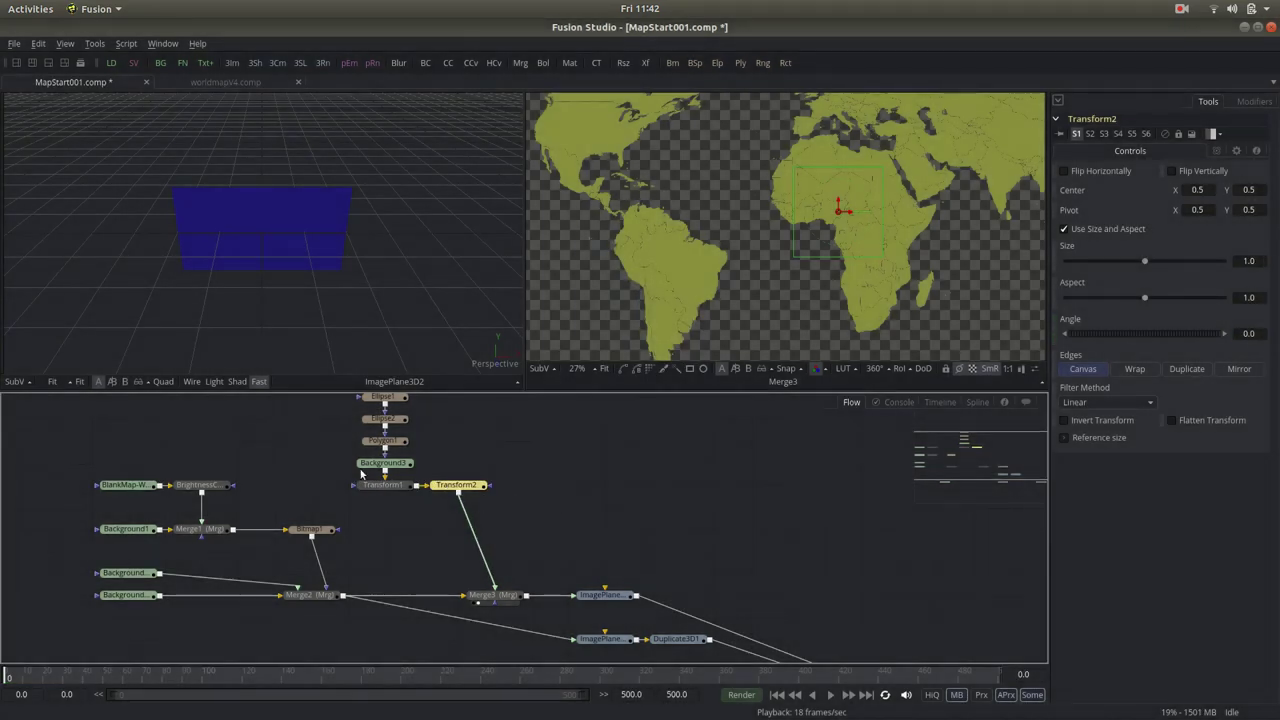
drag(462, 490, 488, 500)
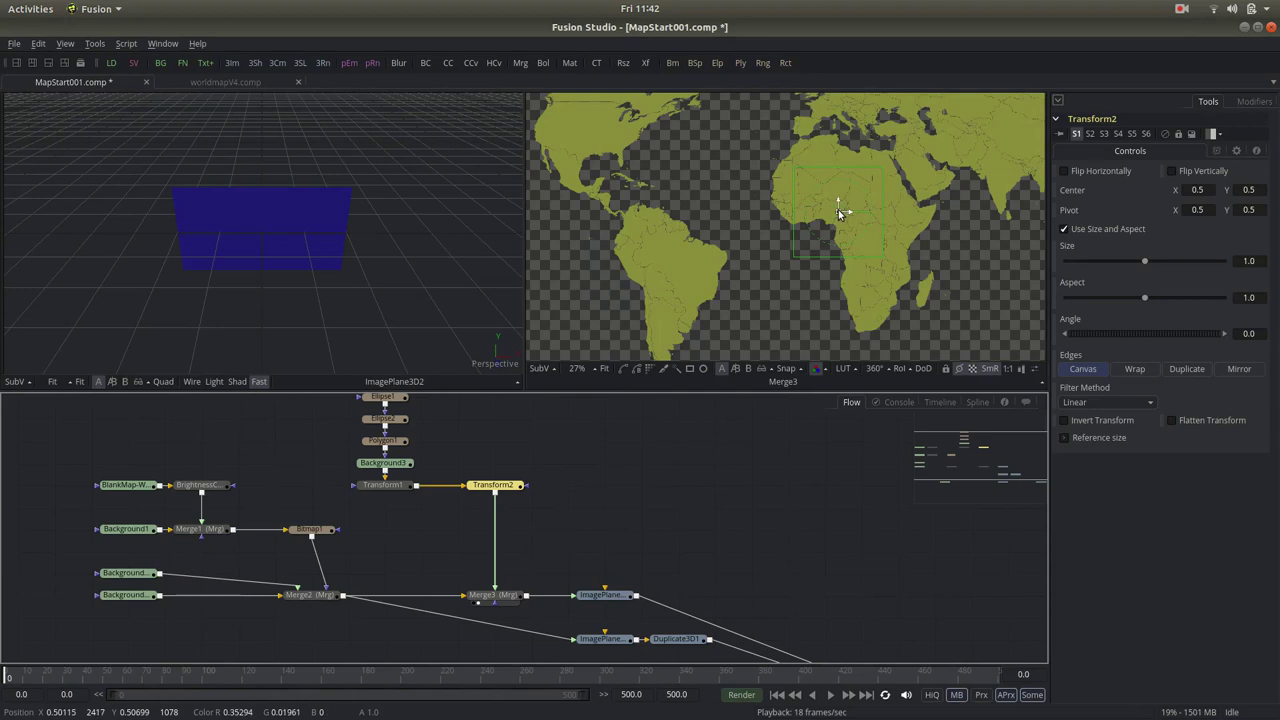
mouse_move(838, 209)
mouse_down()
mouse_move(988, 177)
mouse_move(997, 160)
mouse_up()
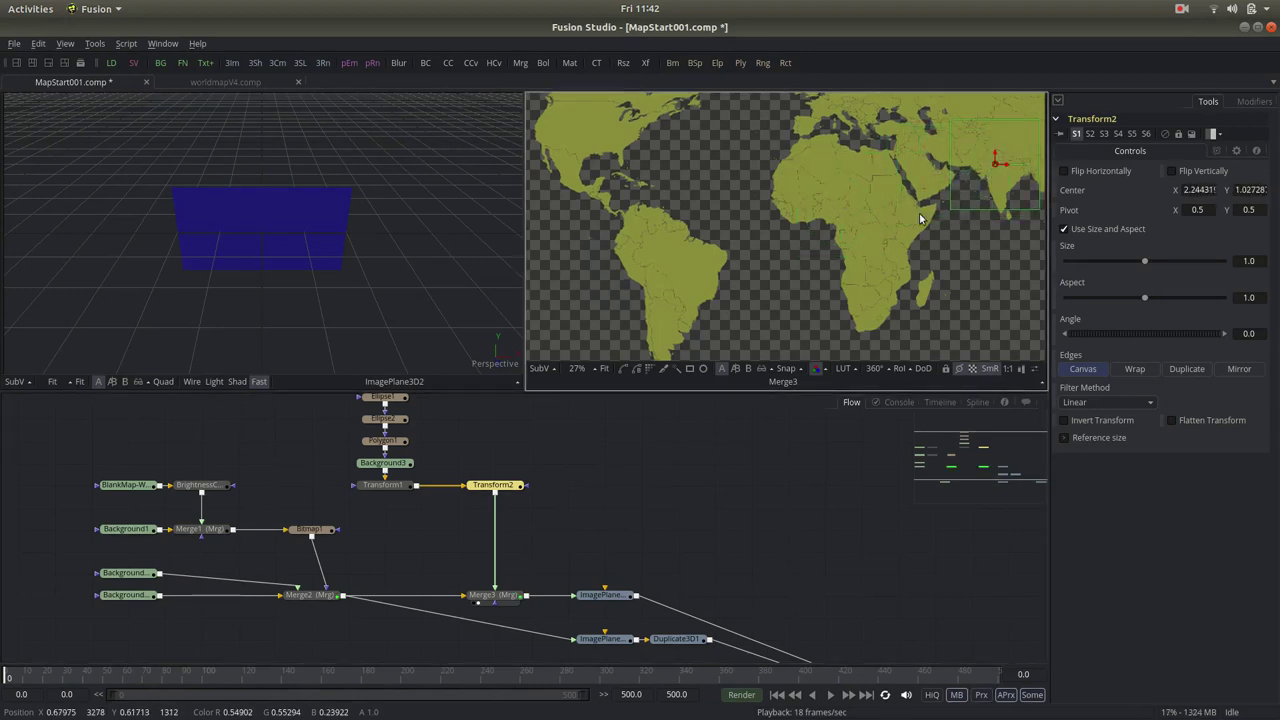
Step: Add a new Merge node (Merge4) below Transform2
click(398, 485)
click(439, 533)
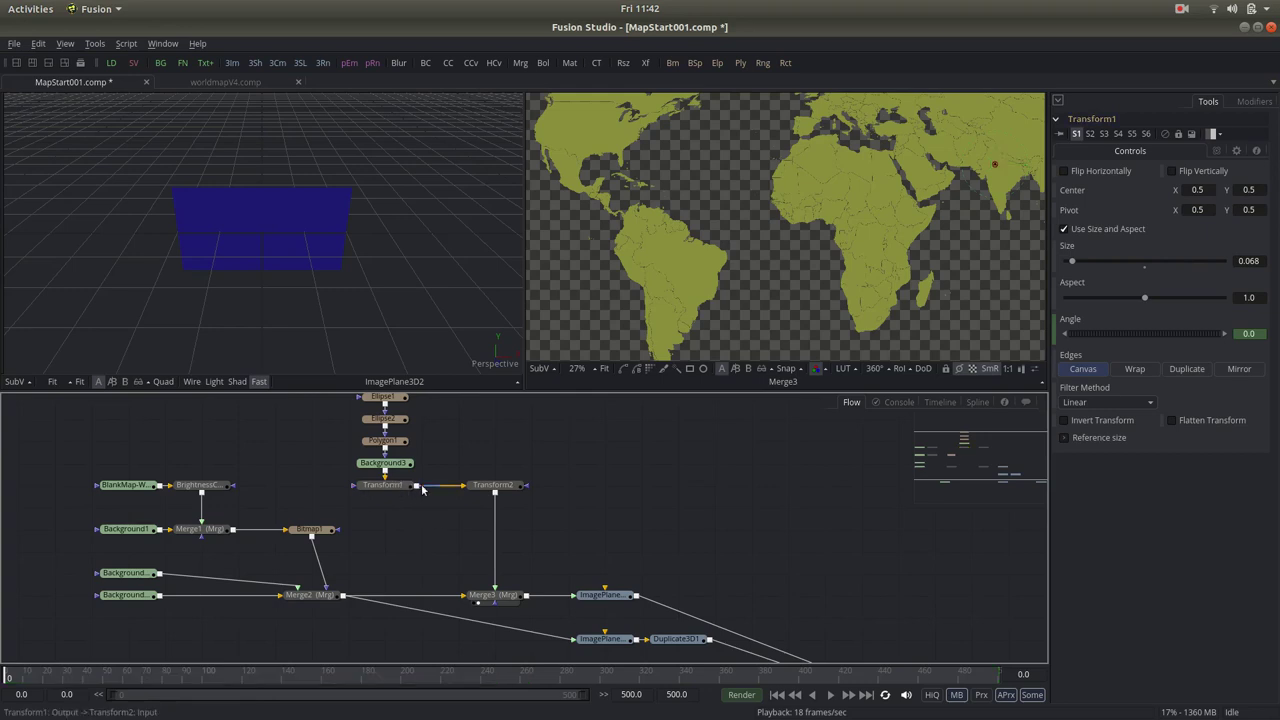
click(517, 489)
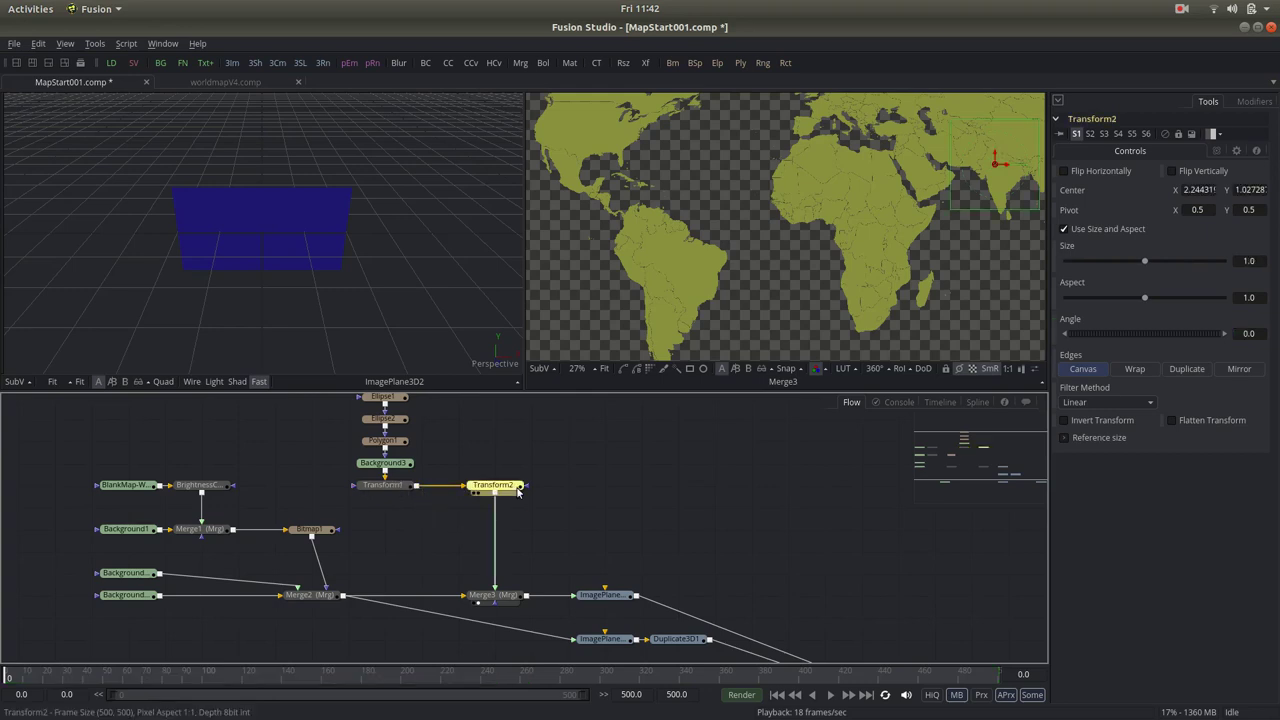
key(shift+space)
text(merg)
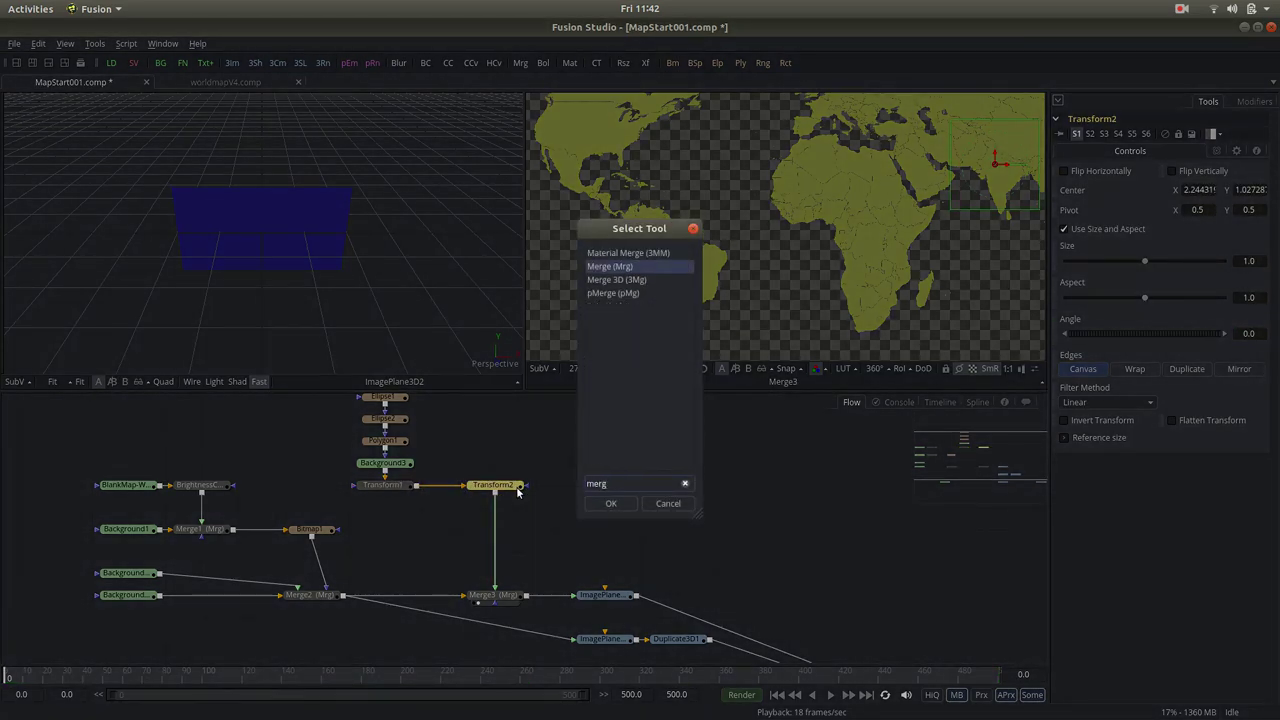
key(Return)
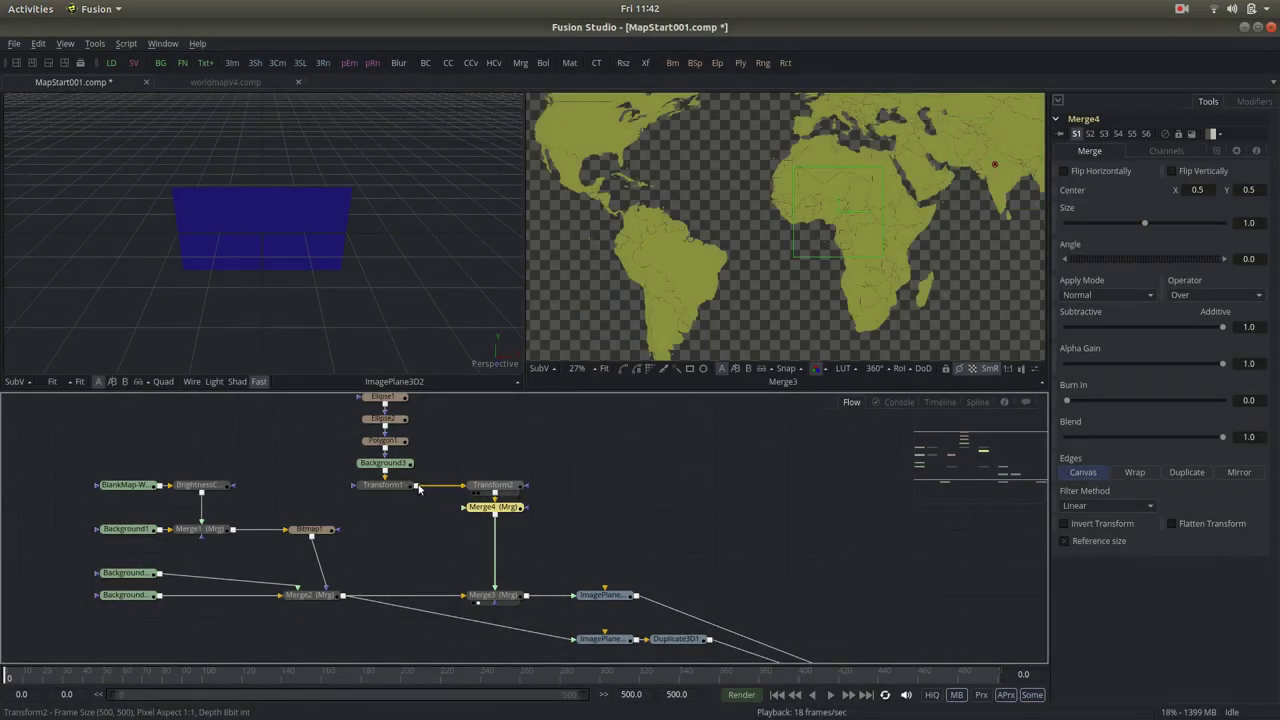
Step: Feed Transform1 into Merge4 and move that marker copy up over Europe
drag(417, 486, 502, 515)
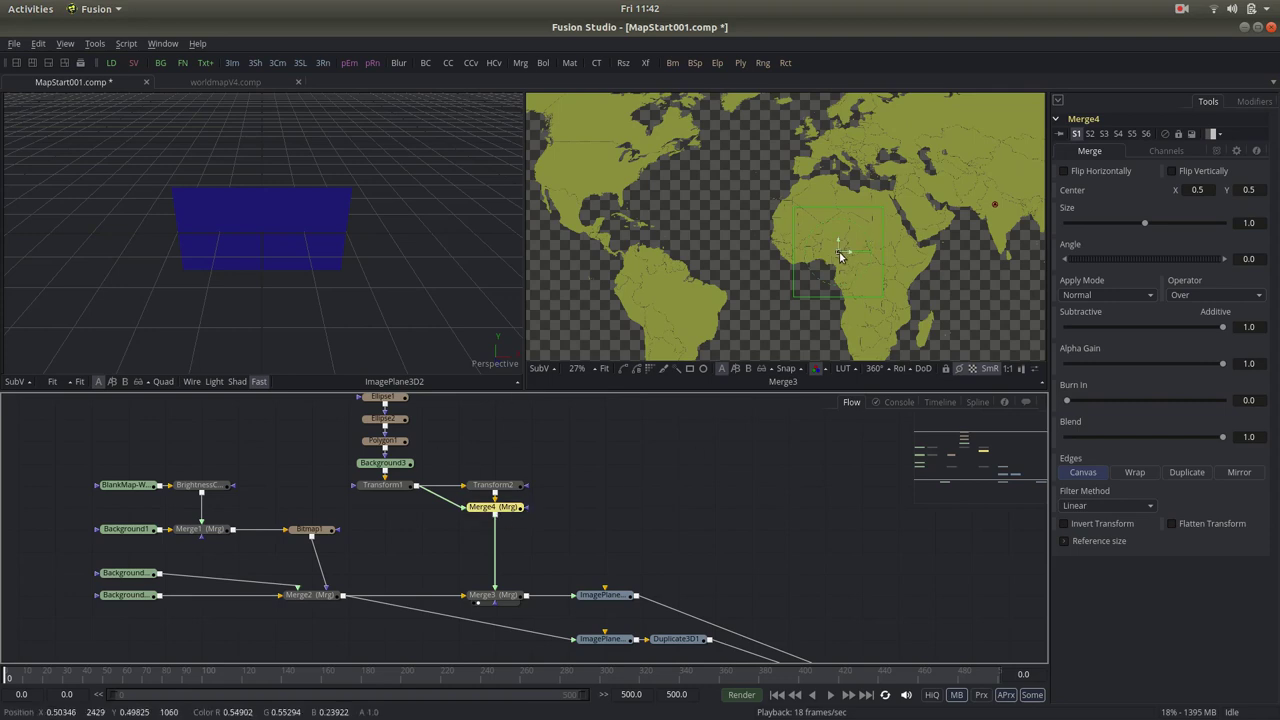
drag(838, 251, 835, 143)
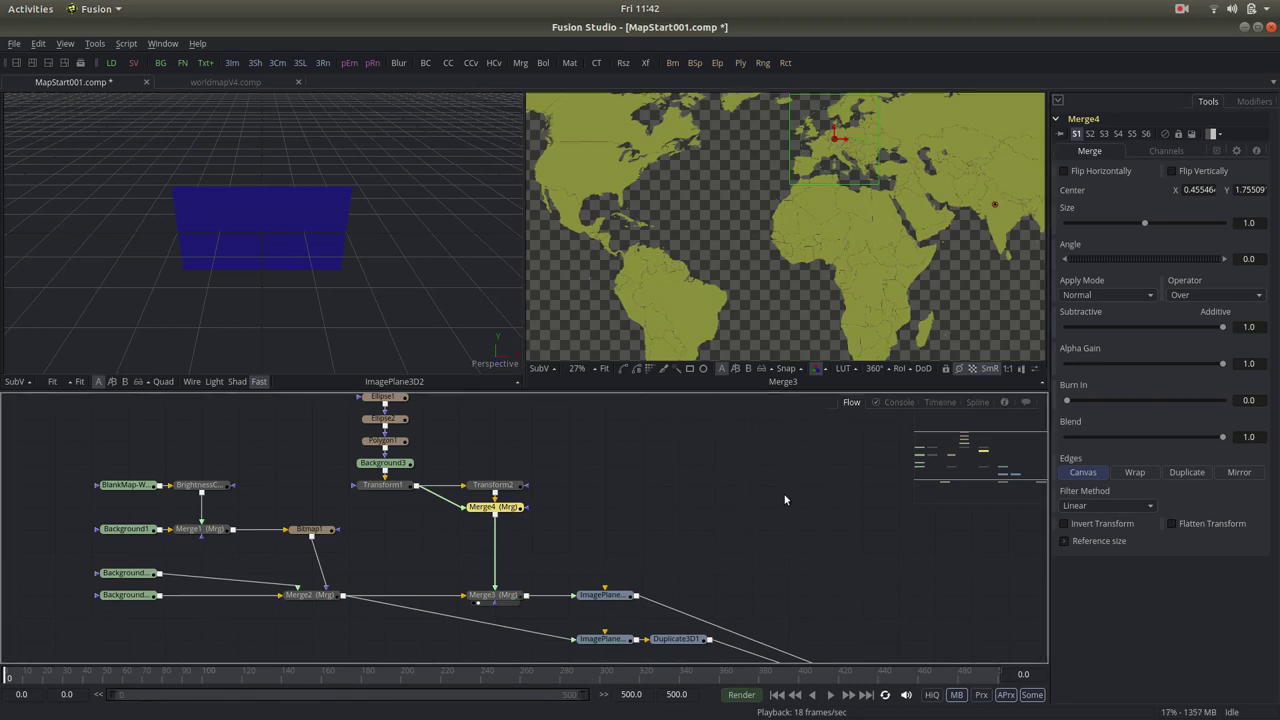
click(388, 485)
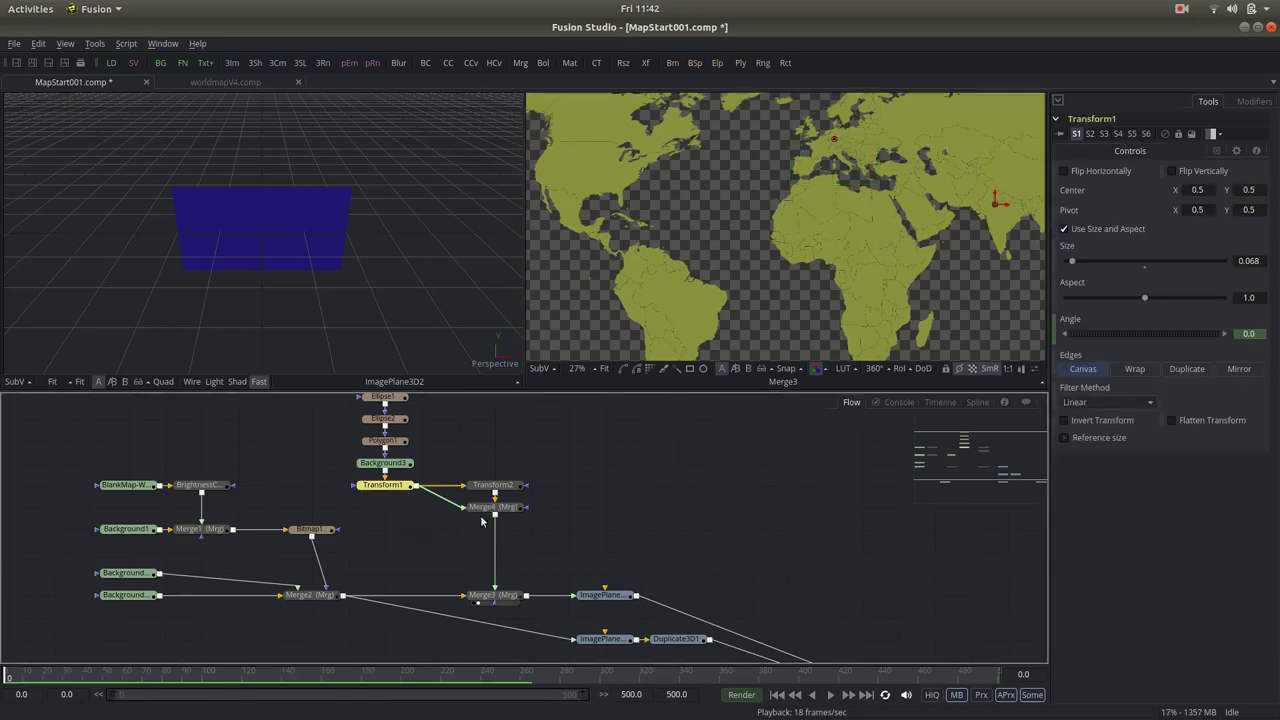
click(495, 507)
Step: Add Merge5 fed by Transform1 and move its marker copy north from Africa to Europe
key(shift+space)
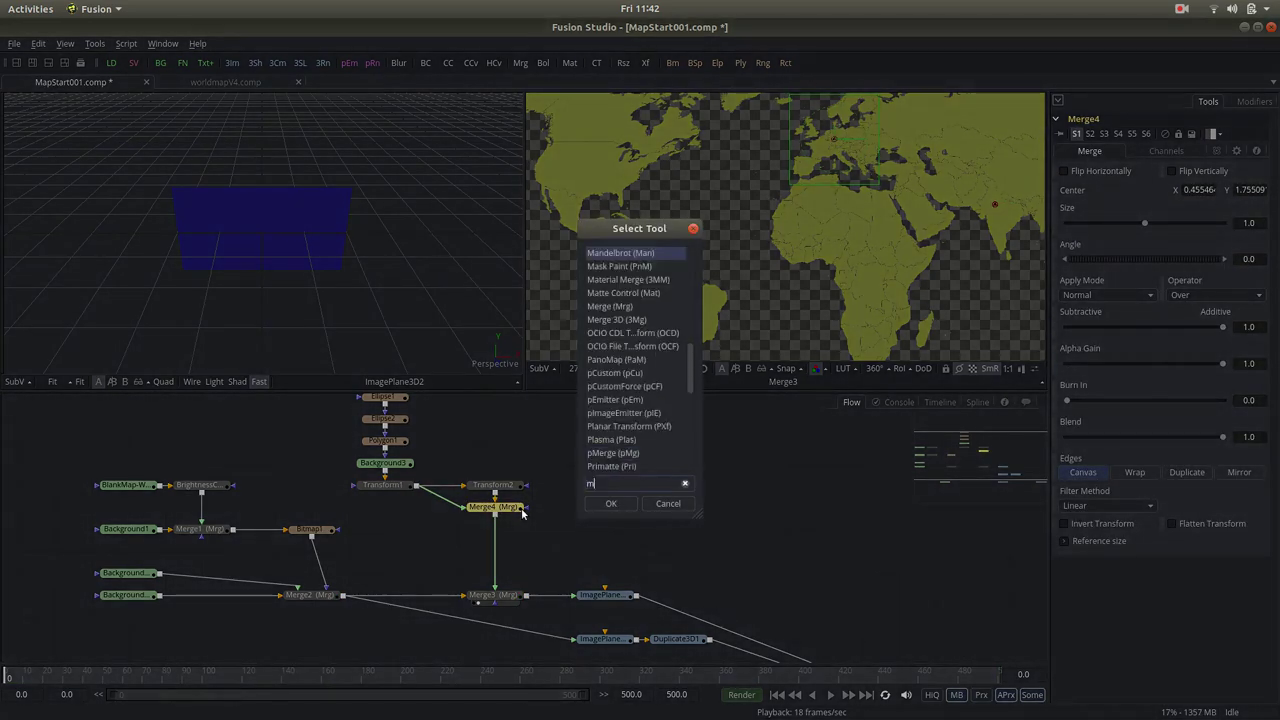
text(merge)
key(Return)
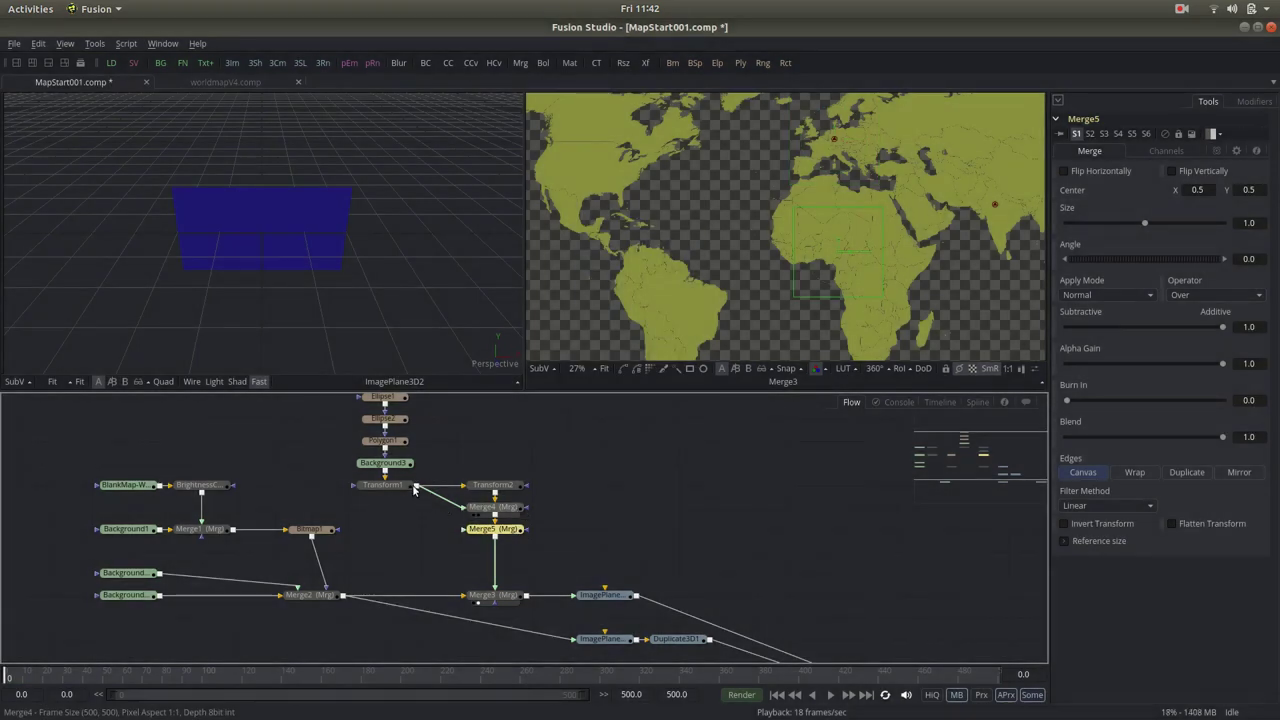
drag(417, 487, 495, 529)
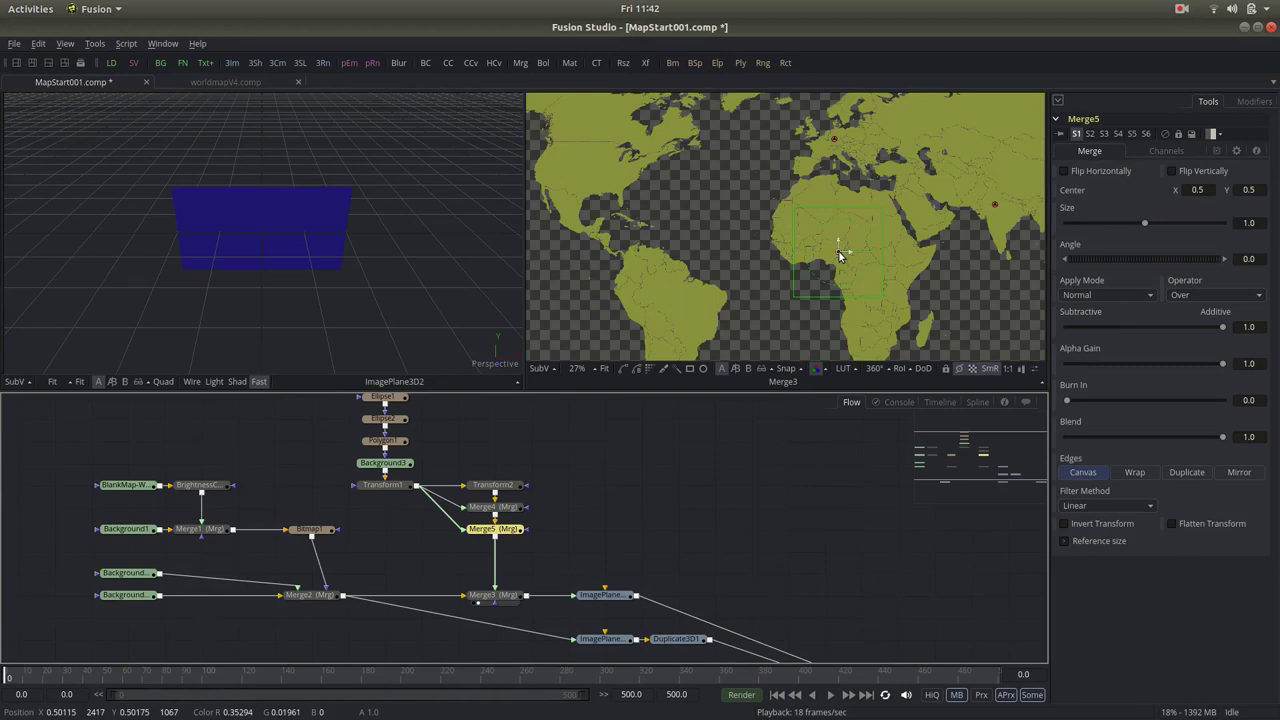
drag(839, 250, 896, 119)
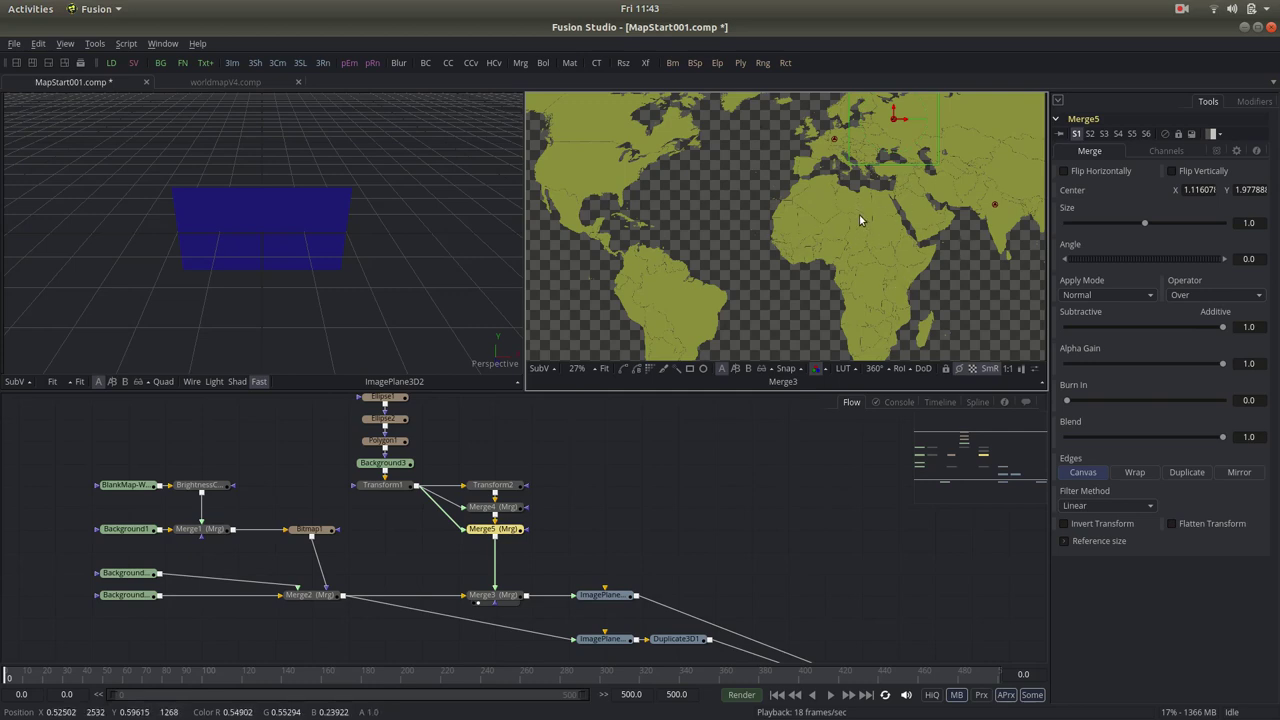
Step: Shift the Merge3D1 scene node rightward in the node graph and settle its position
scroll(668, 466, down, 2)
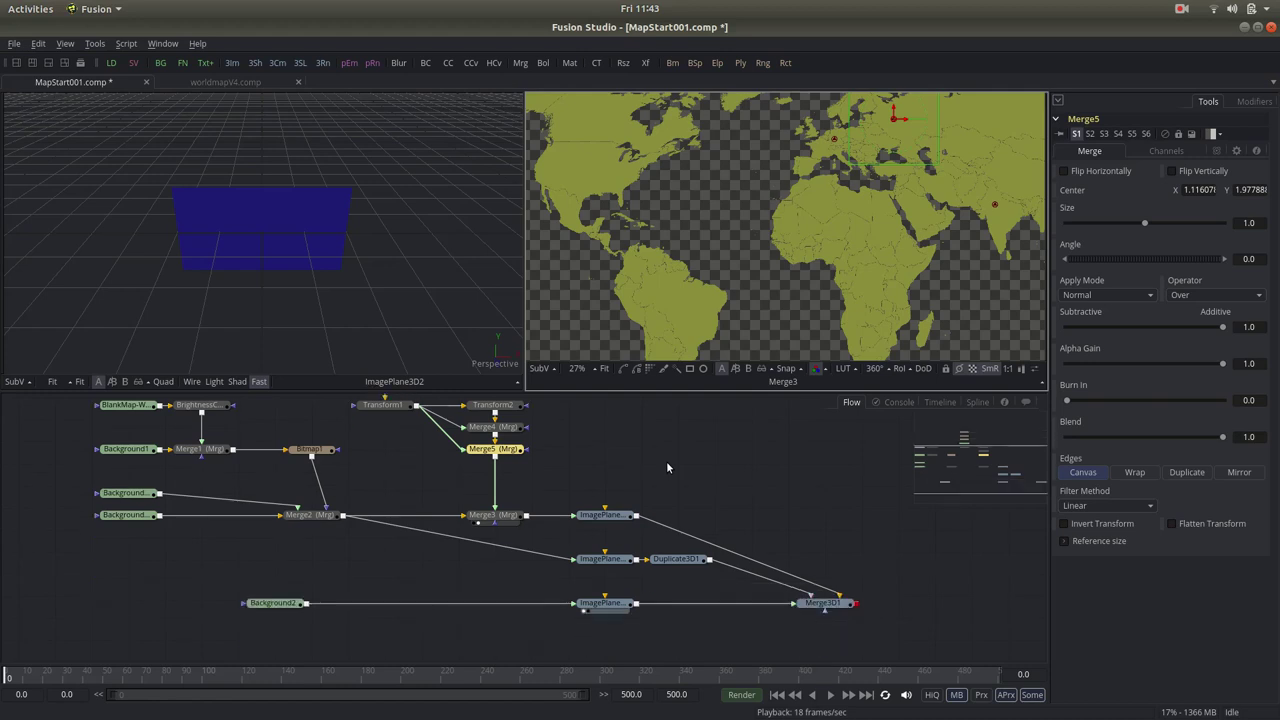
scroll(667, 466, up, 1)
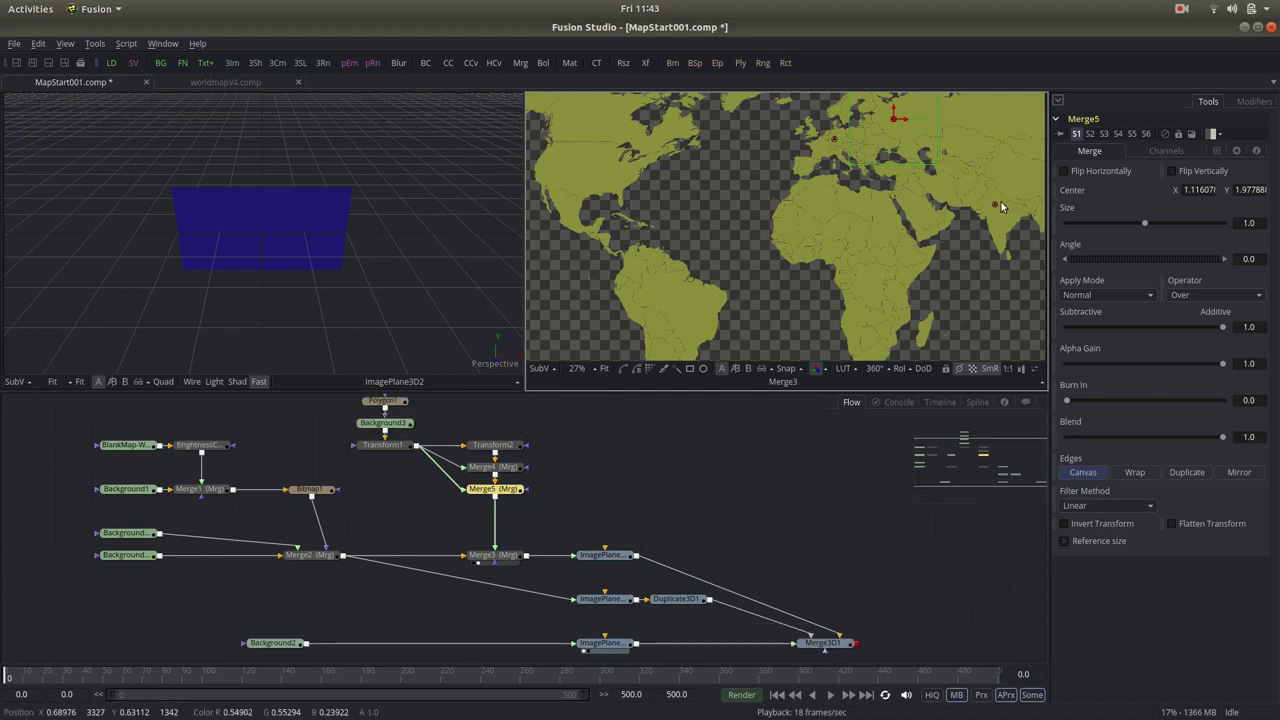
scroll(1010, 212, up, 2)
scroll(1010, 212, up, 3)
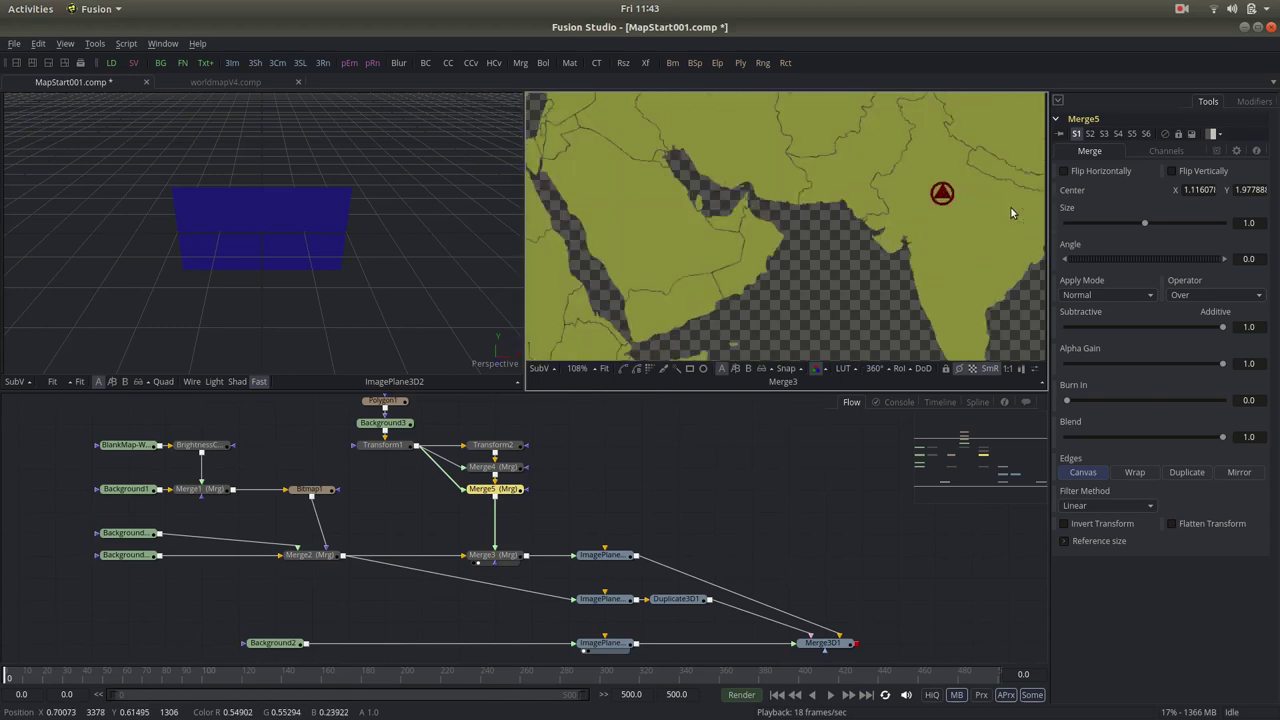
mouse_move(830, 645)
mouse_down()
mouse_move(938, 648)
mouse_move(905, 640)
mouse_up()
click(938, 648)
click(843, 497)
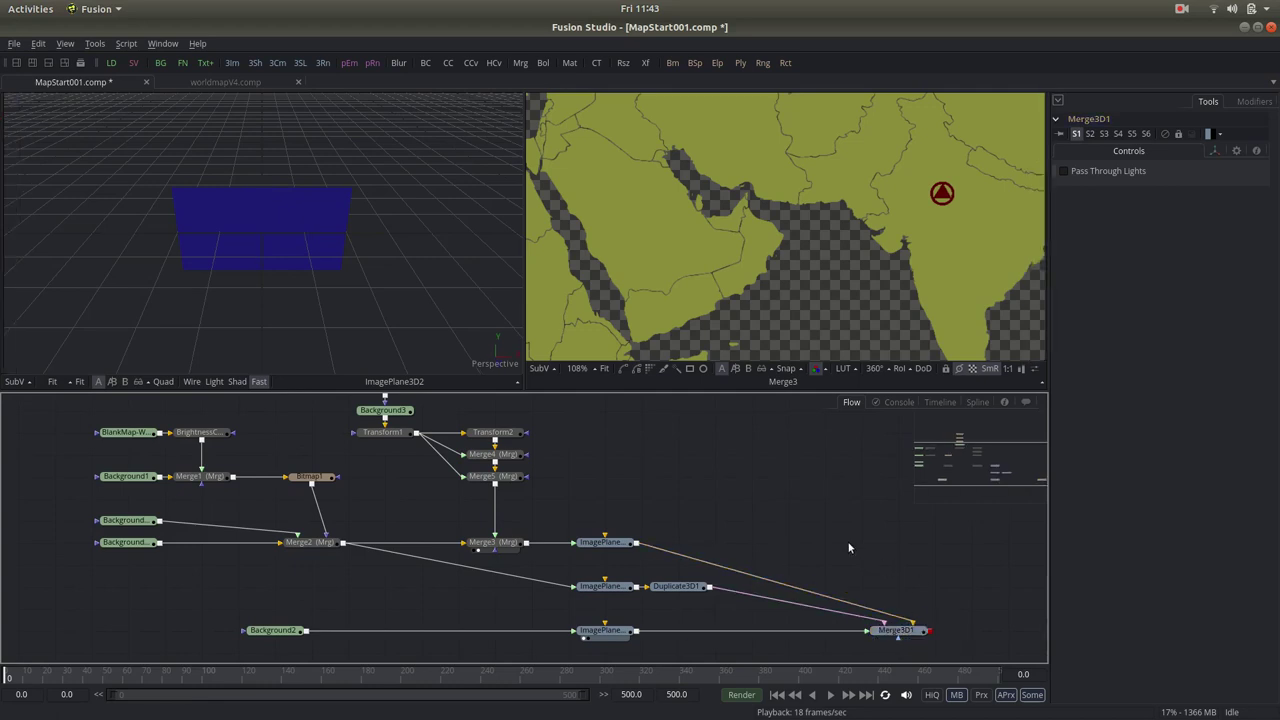
Step: Add a Text3D node reading 'New Delhi', wire it into Merge3D1, and show its transform settings
key(shift+space)
text(text)
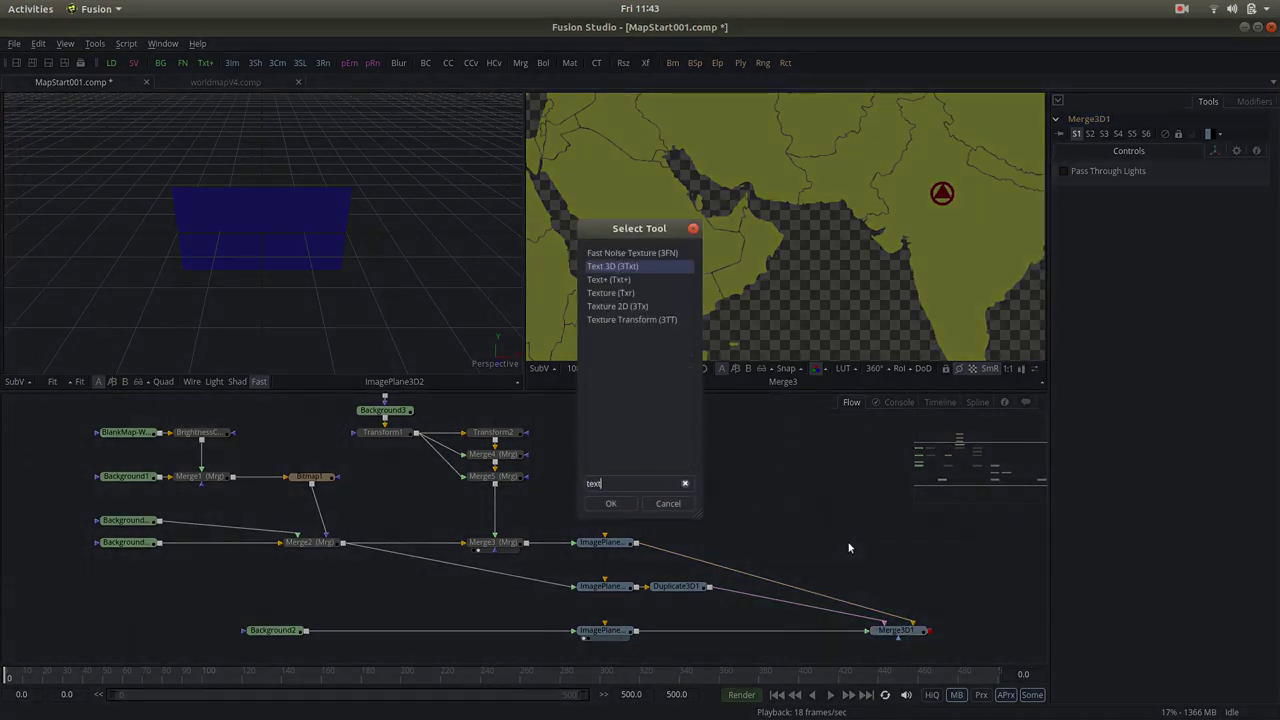
key(Up)
key(Return)
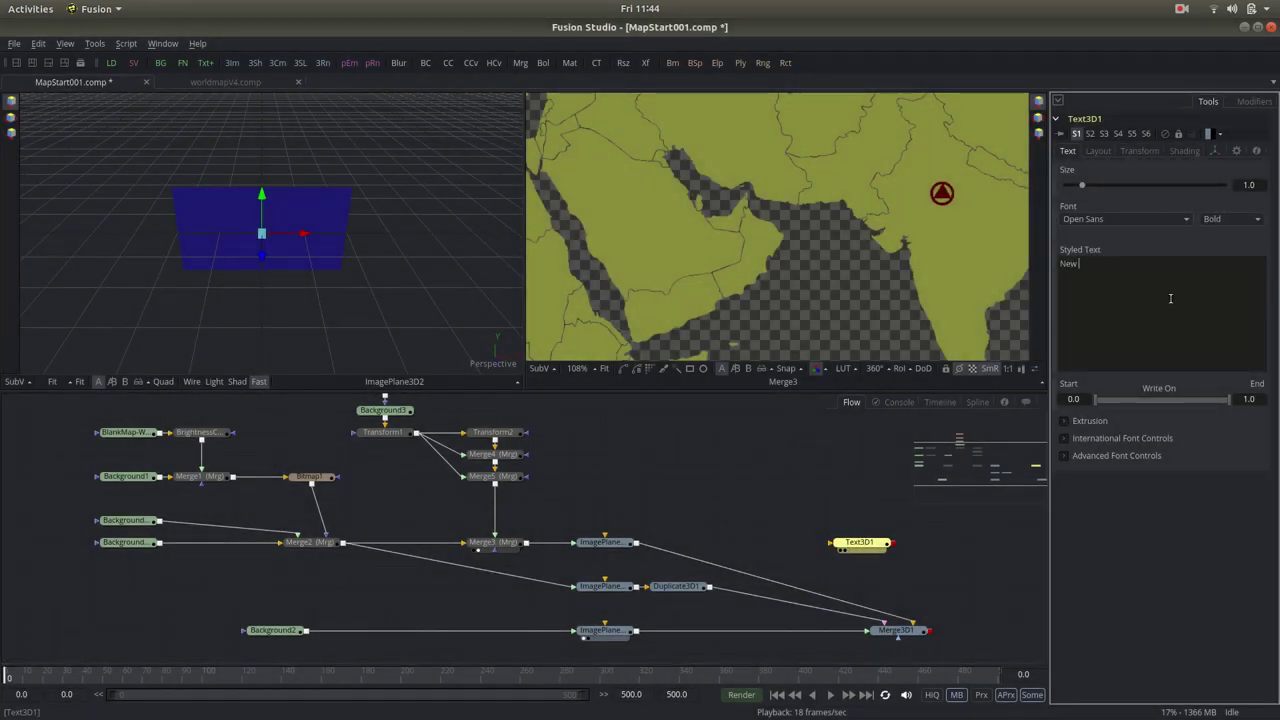
mouse_move(860, 542)
drag(893, 543, 911, 636)
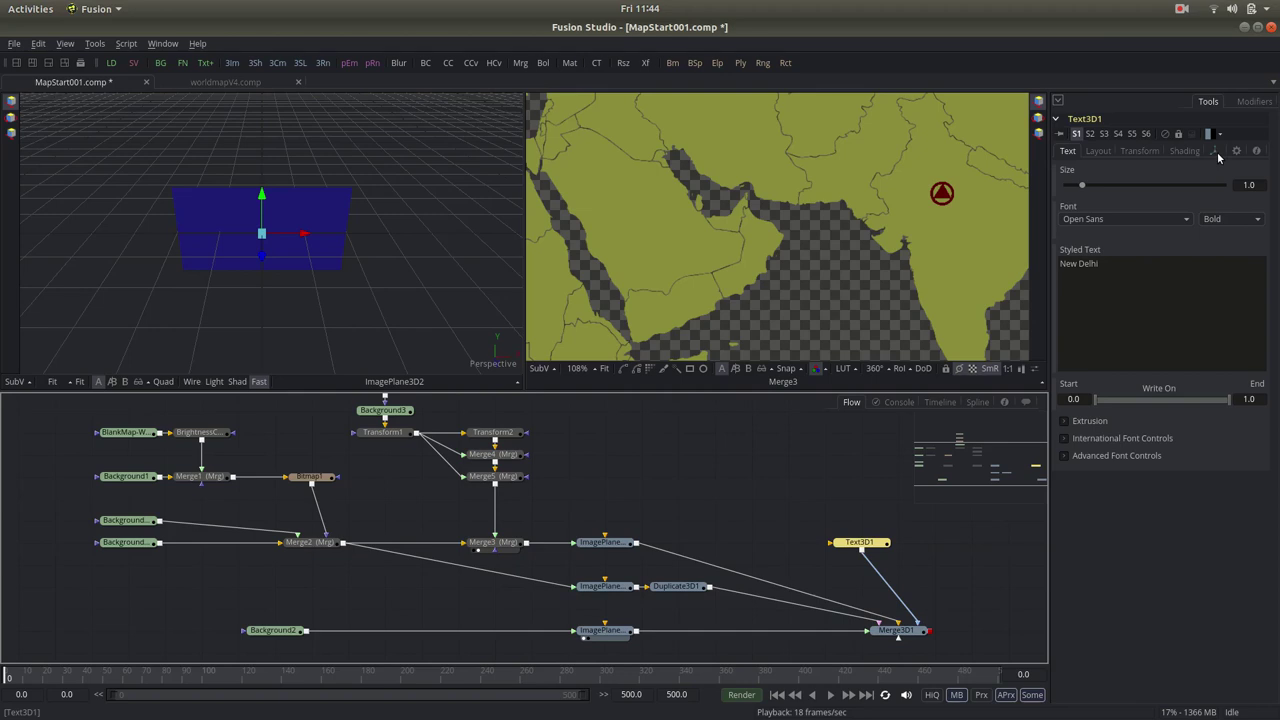
click(1216, 152)
scroll(916, 227, down, 5)
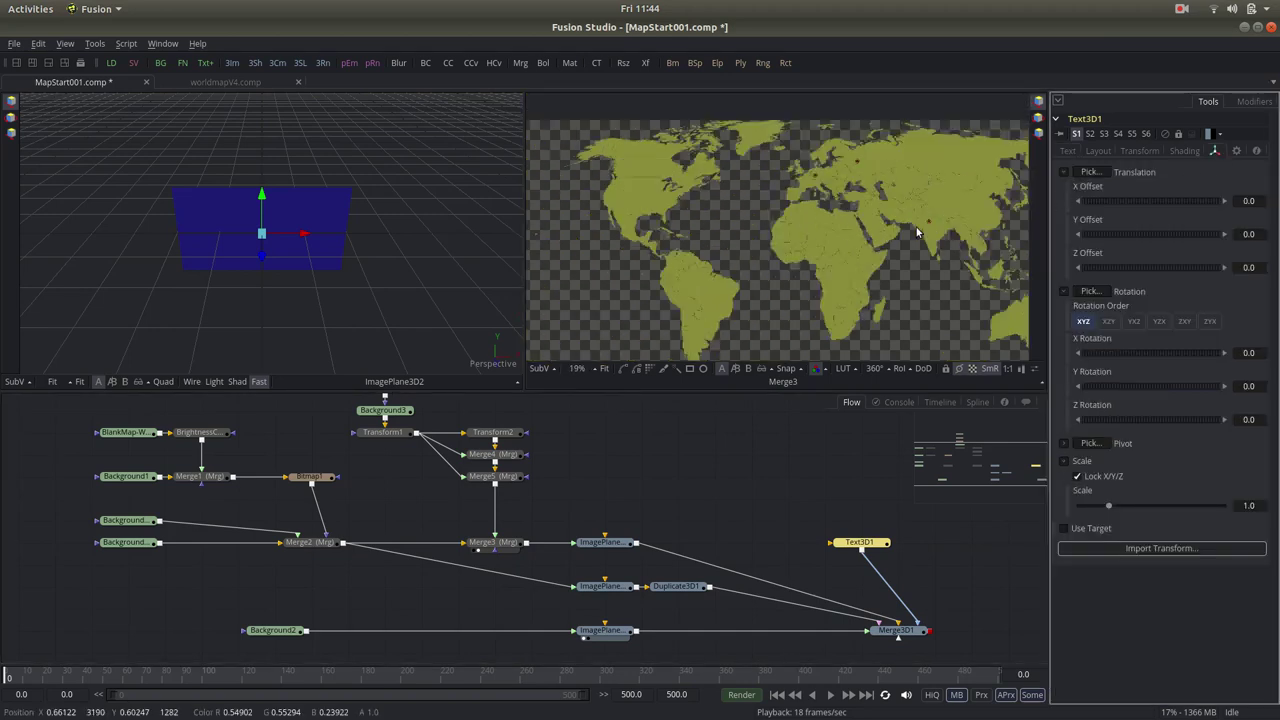
scroll(916, 232, down, 2)
scroll(916, 232, down, 1)
Step: View the Merge3D1 scene and bring up the New Delhi text's Transform settings
click(913, 630)
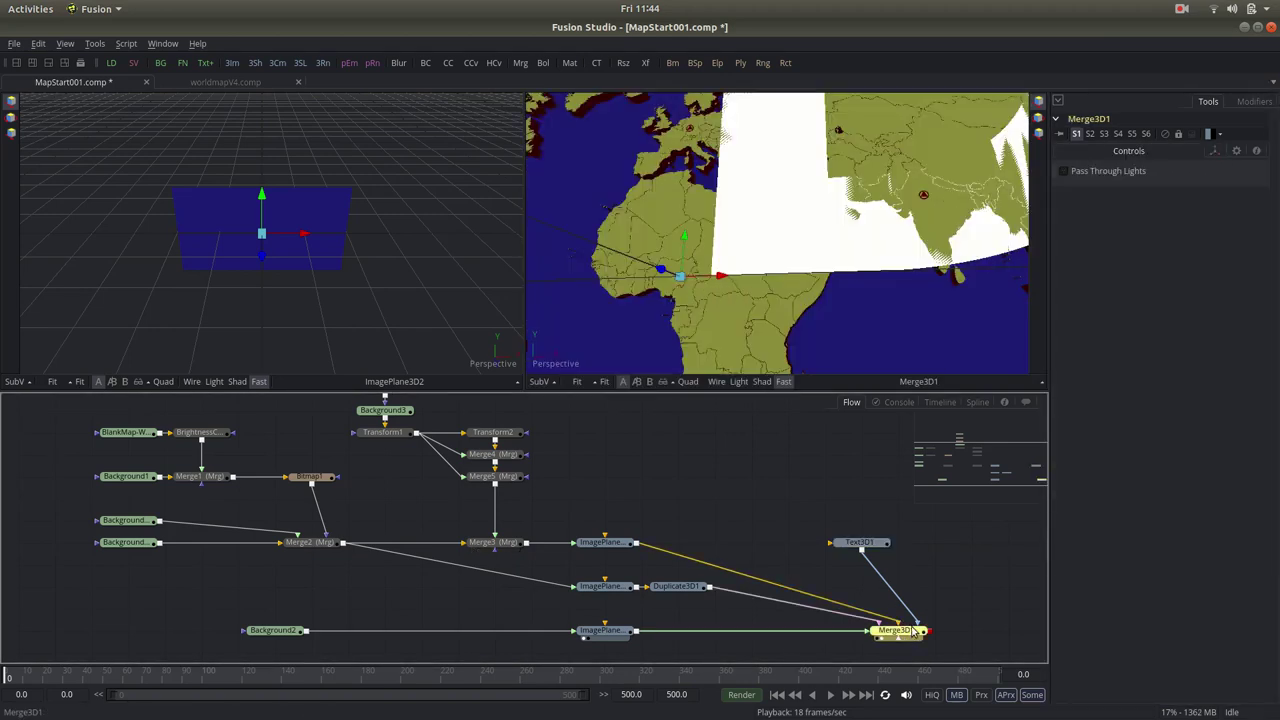
scroll(917, 212, up, 2)
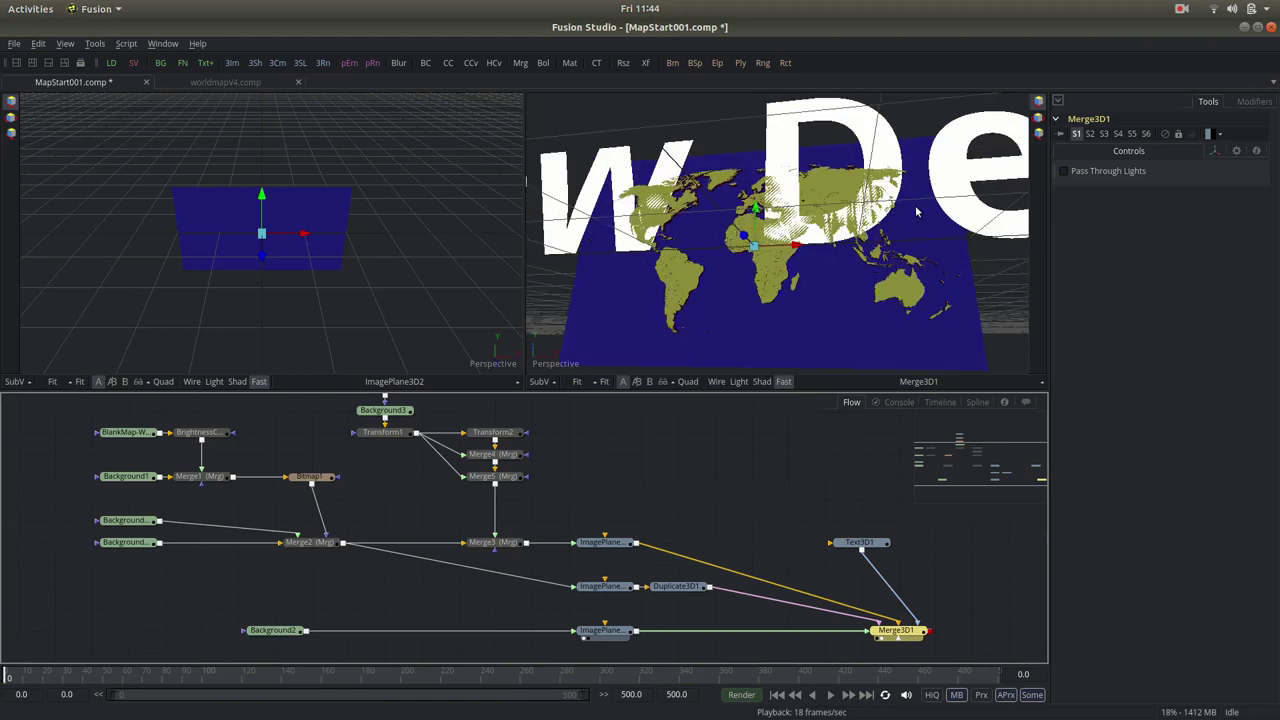
click(878, 549)
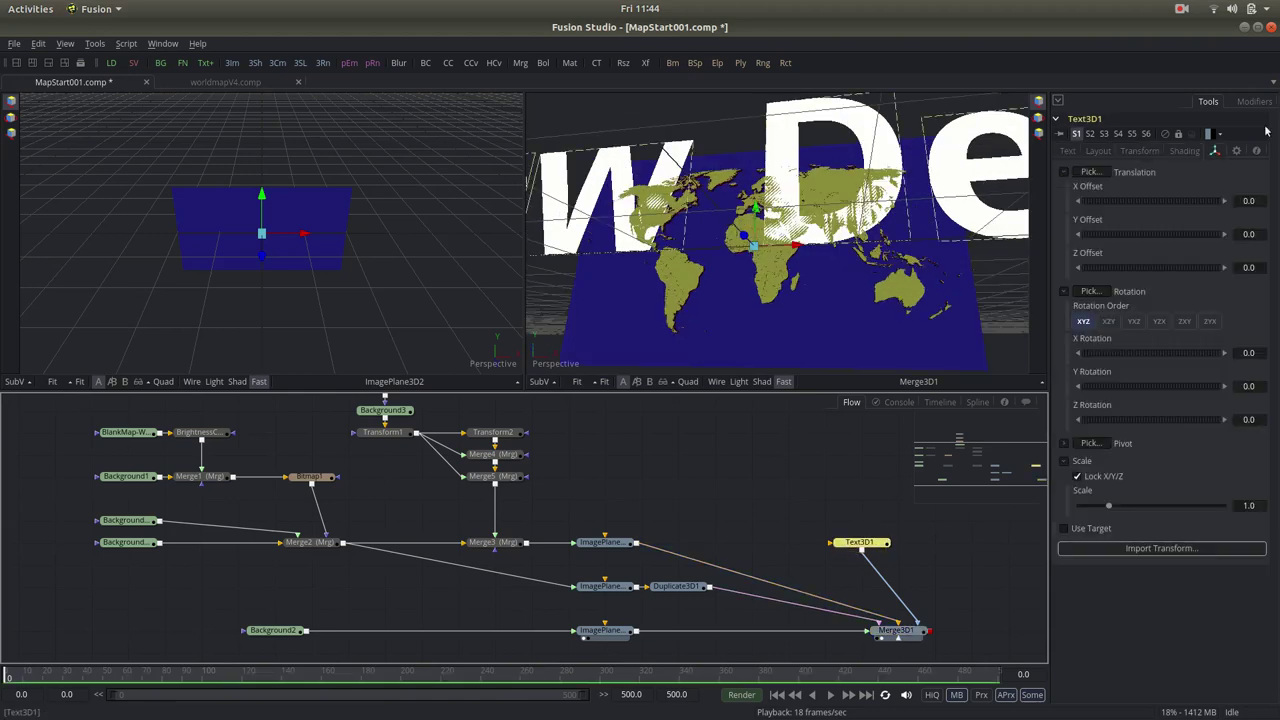
click(1237, 151)
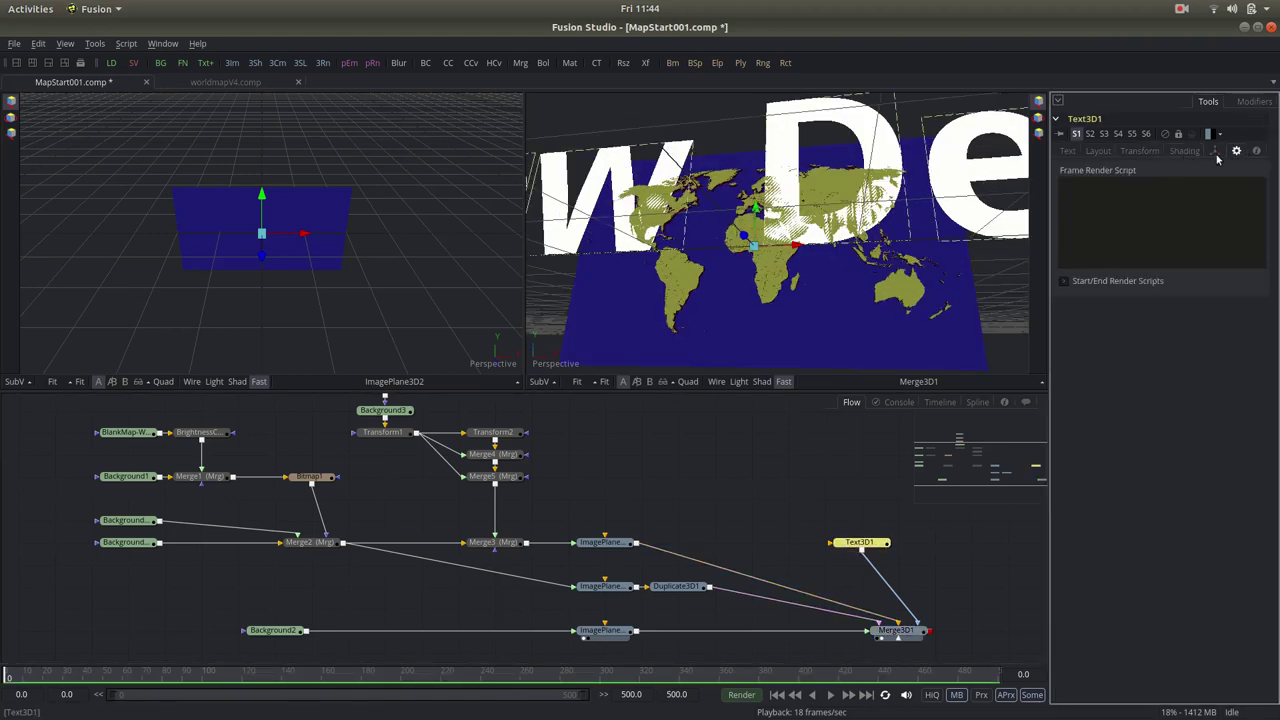
click(1214, 151)
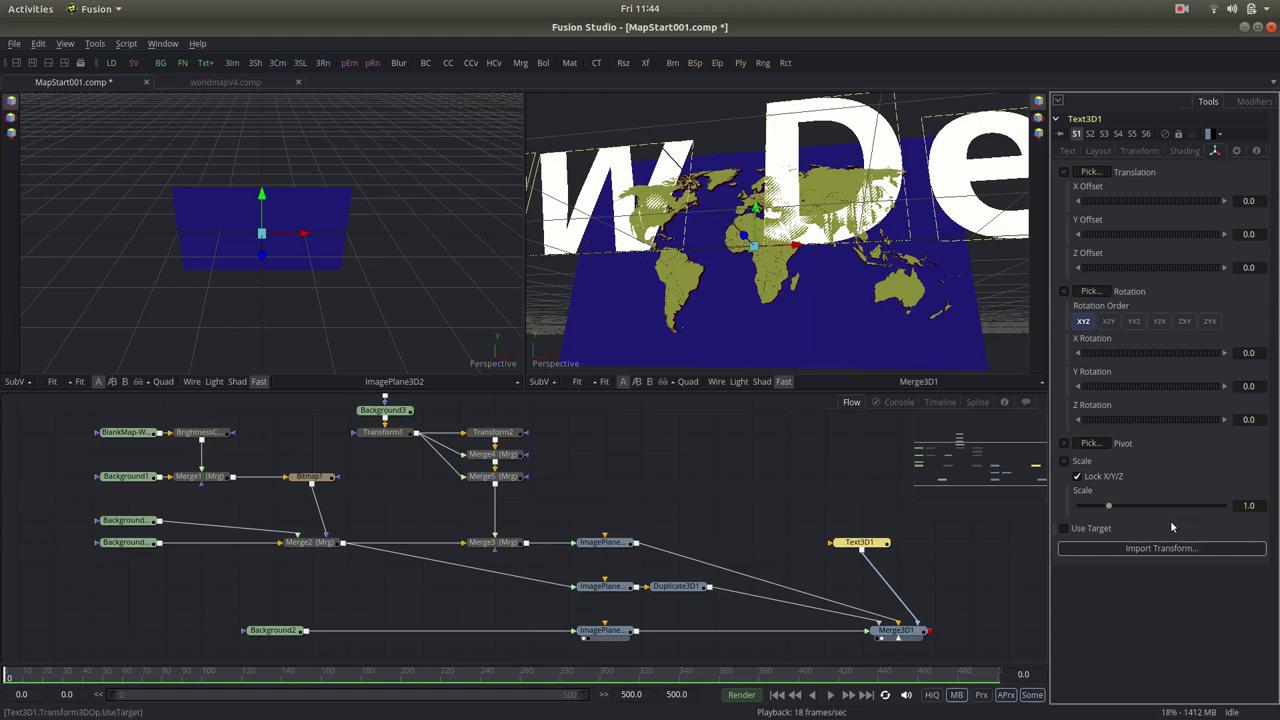
Step: Reduce the New Delhi text's scale to 0.01
mouse_move(1110, 506)
mouse_down()
mouse_move(1076, 510)
mouse_move(1087, 506)
mouse_up()
scroll(818, 218, up, 2)
scroll(817, 219, up, 1)
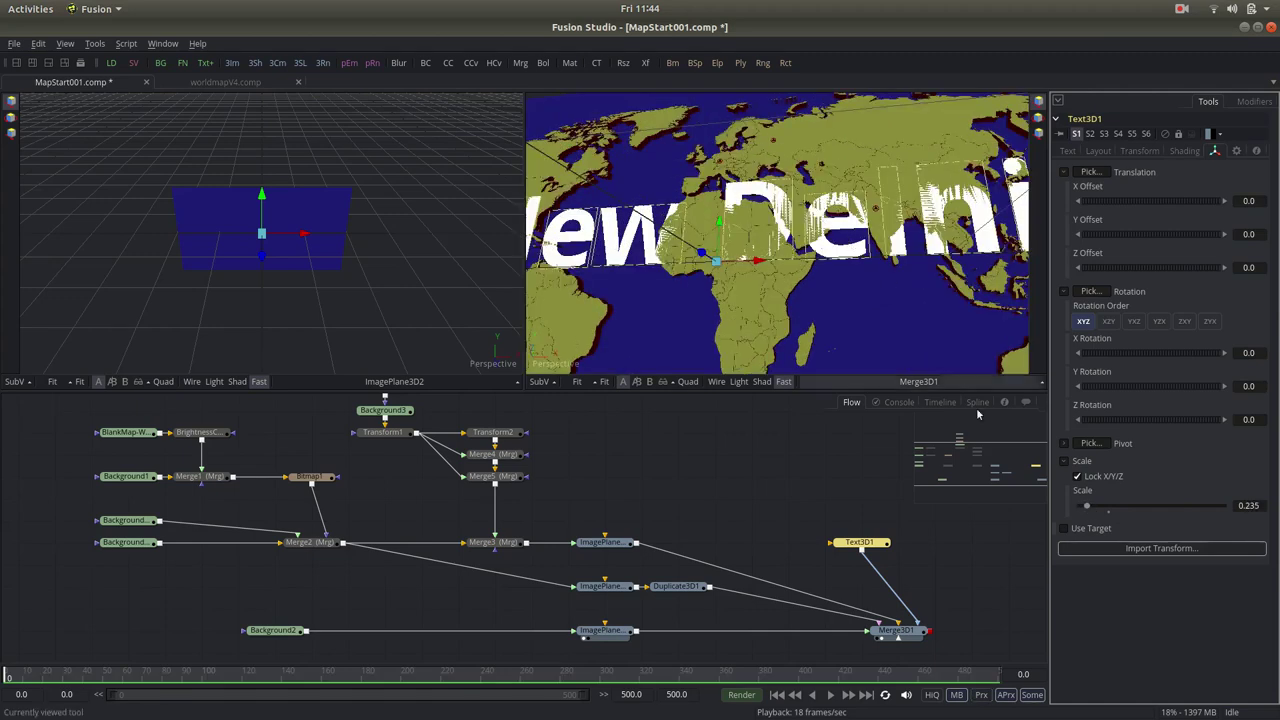
drag(1088, 508, 1081, 508)
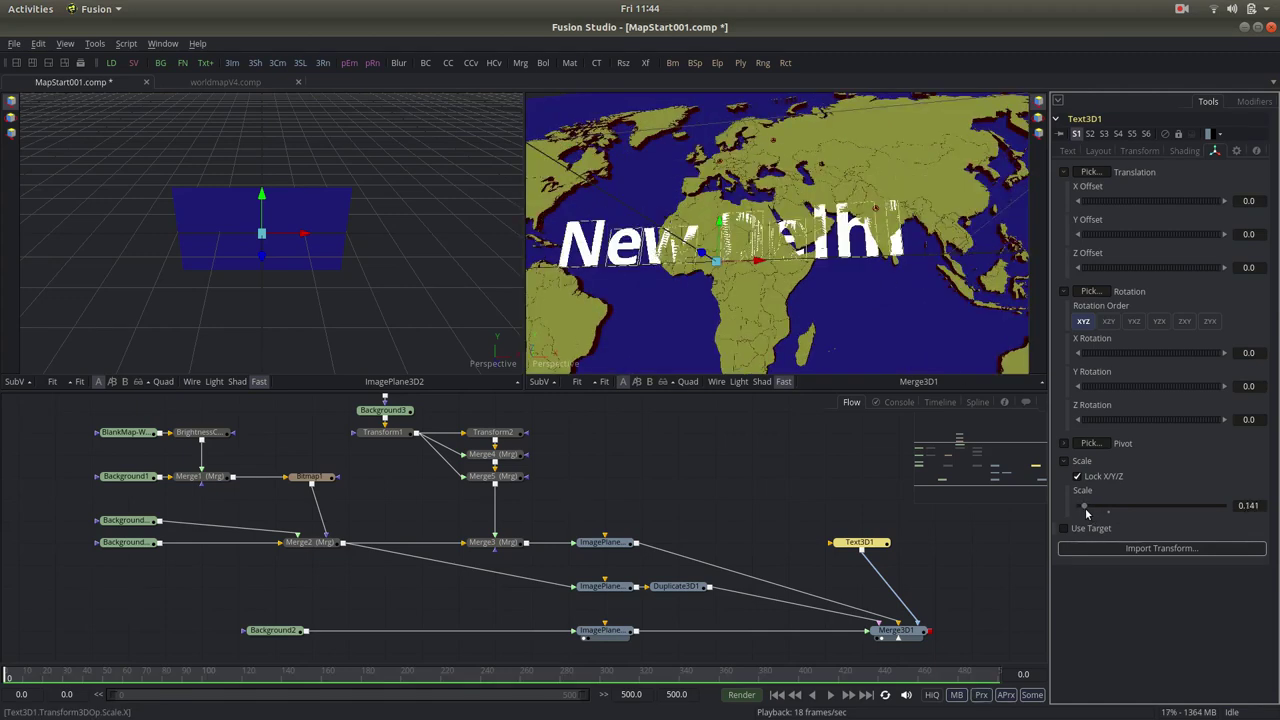
scroll(831, 272, down, 1)
scroll(831, 272, up, 1)
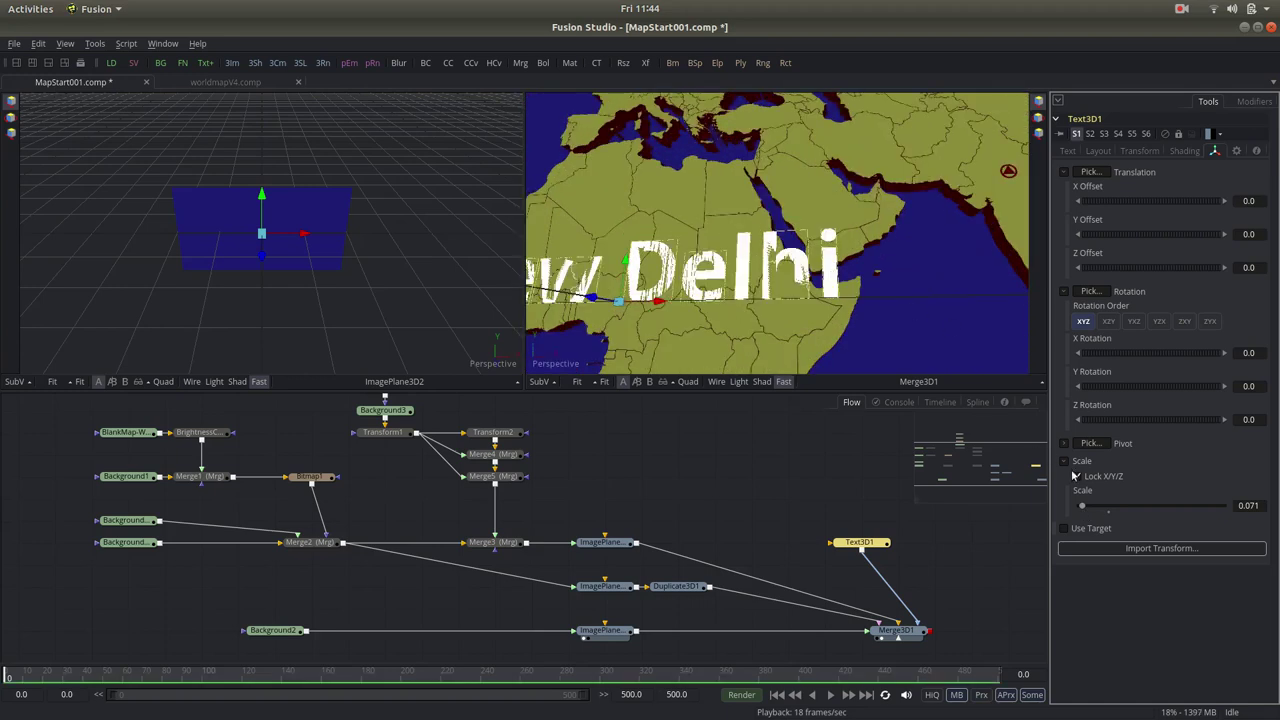
click(1251, 509)
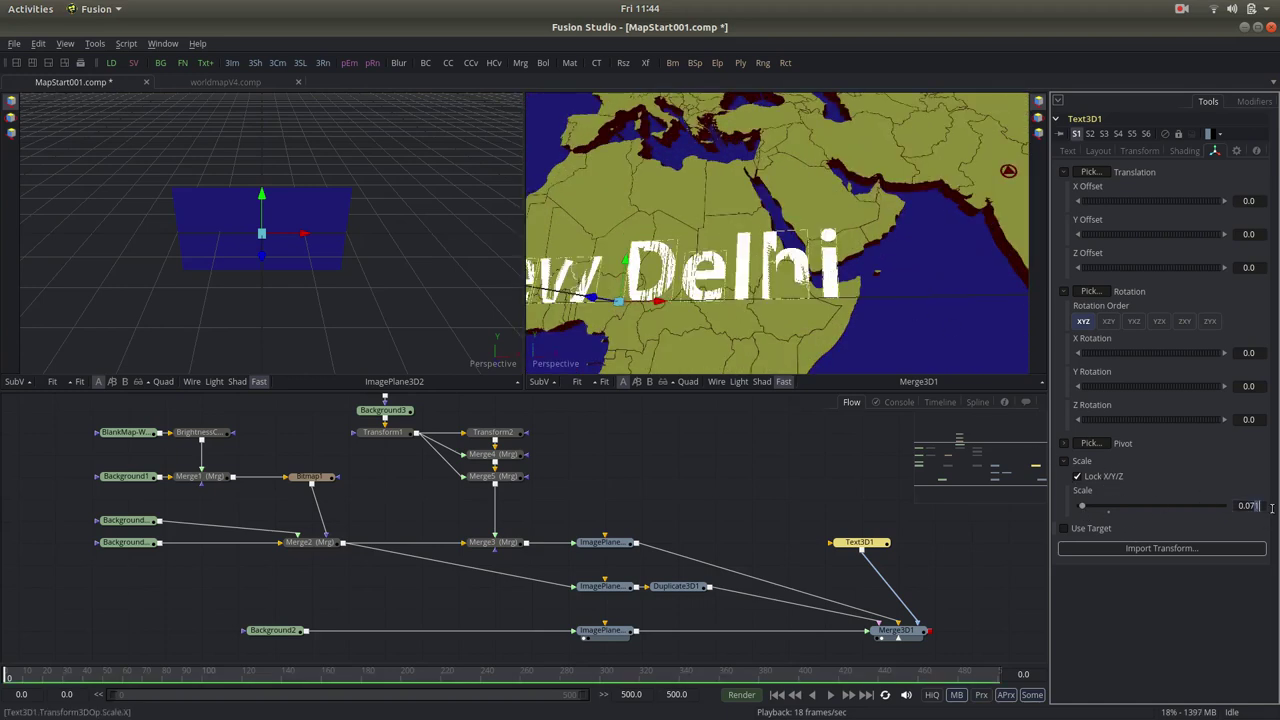
key(BackSpace)
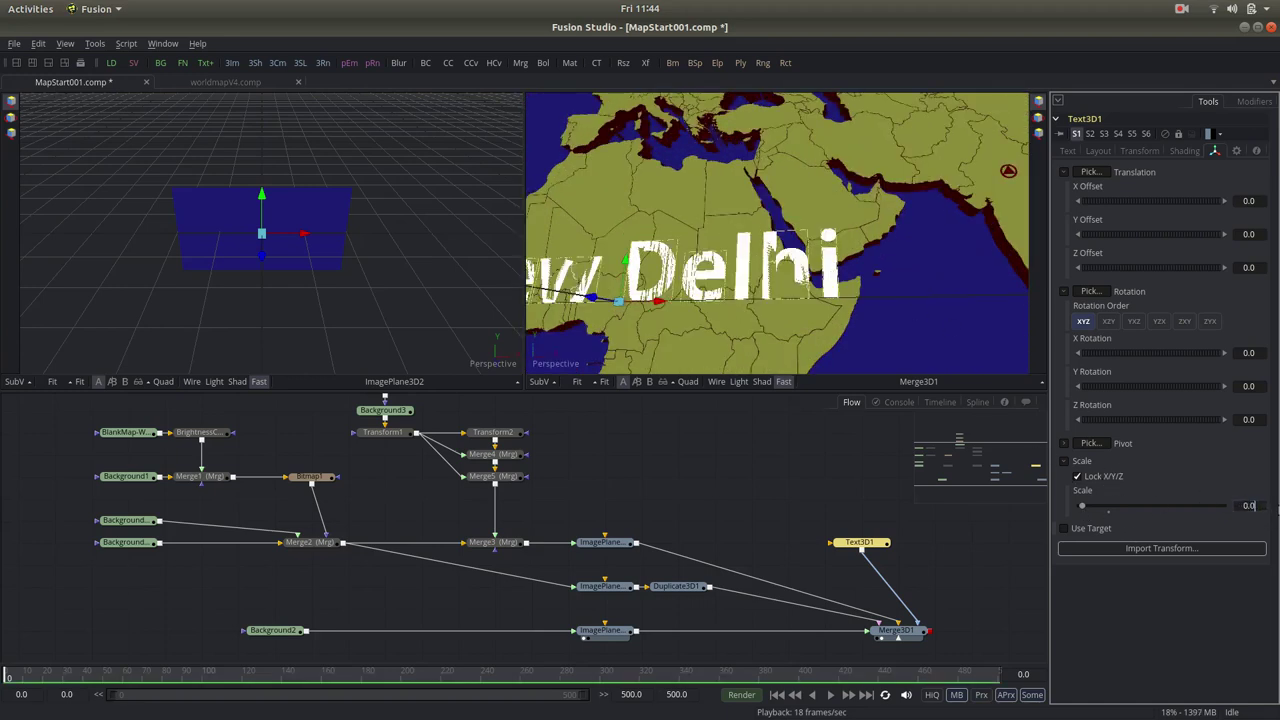
text(1)
key(Return)
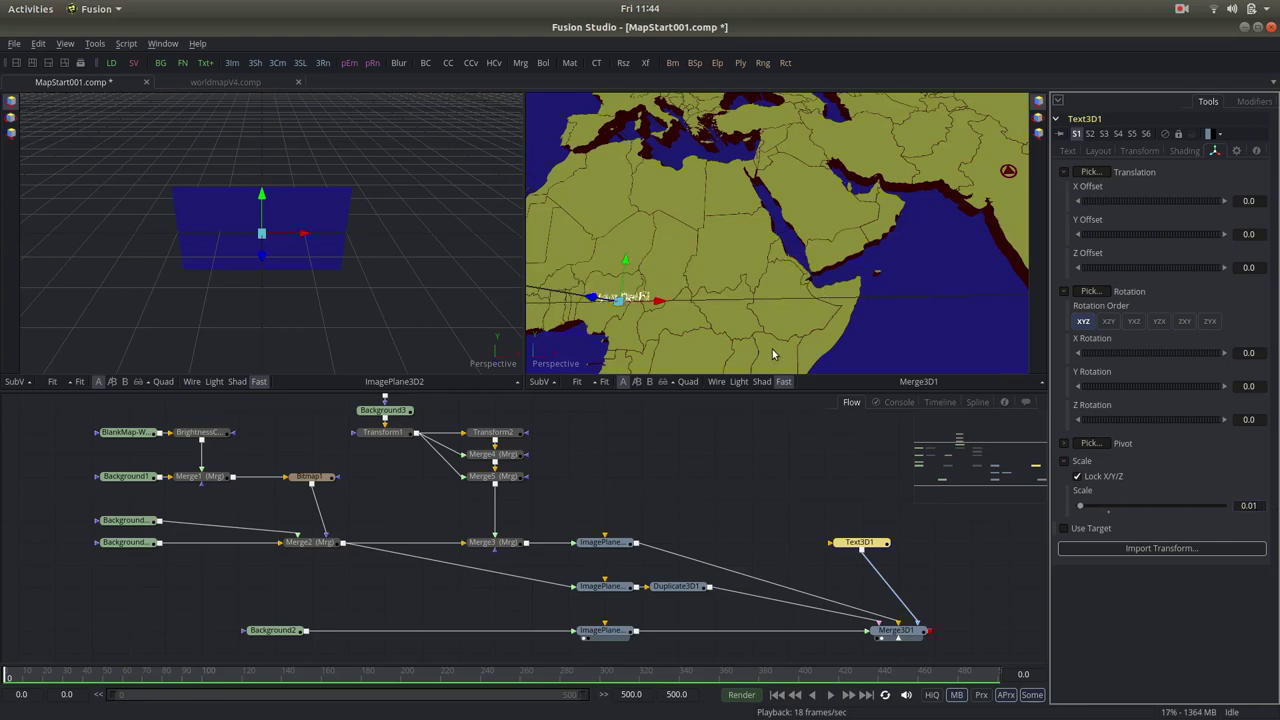
Step: Move the New Delhi text over India, next to its red marker
key(e)
drag(924, 163, 989, 162)
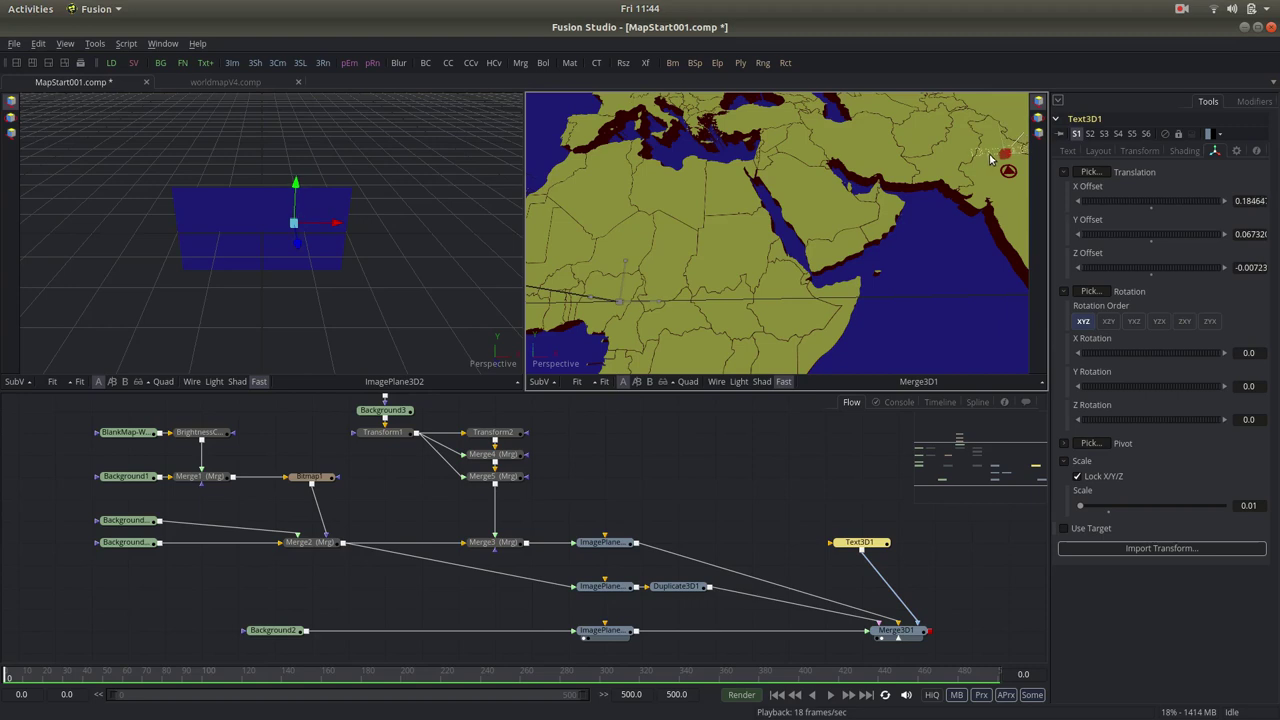
drag(950, 200, 791, 230)
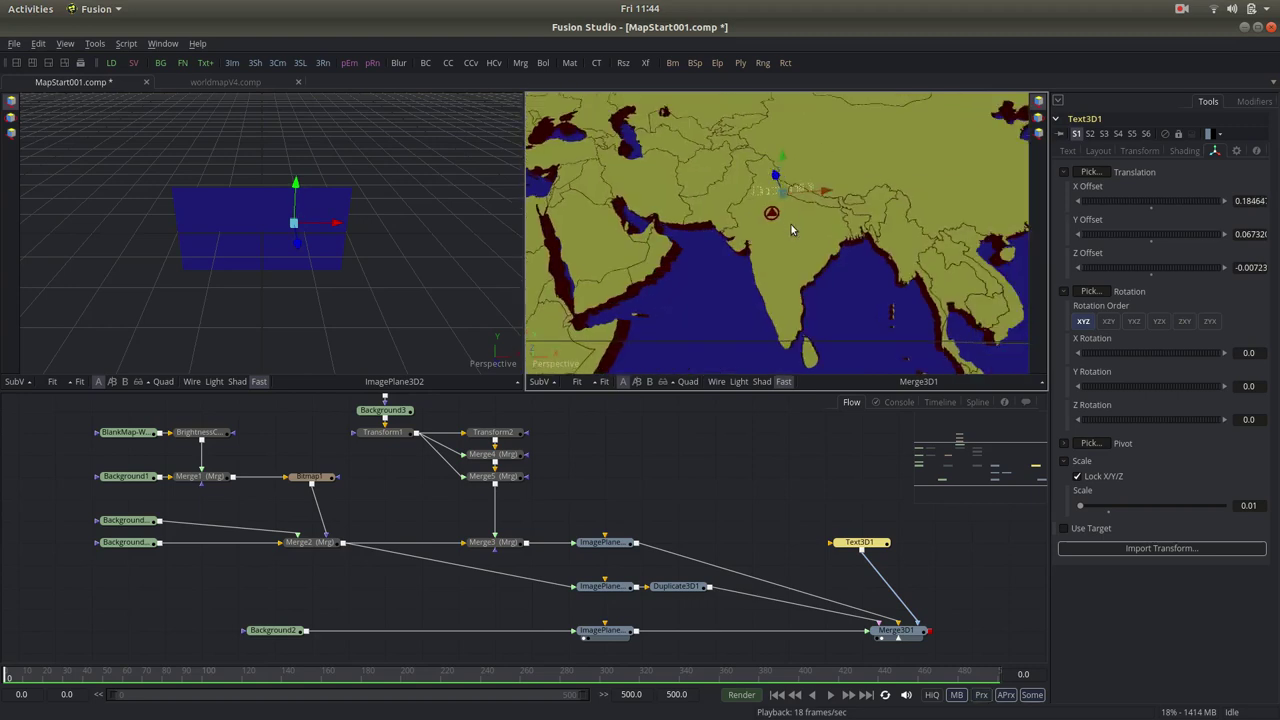
mouse_move(776, 175)
mouse_down()
mouse_move(769, 154)
mouse_move(781, 180)
mouse_move(772, 165)
mouse_up()
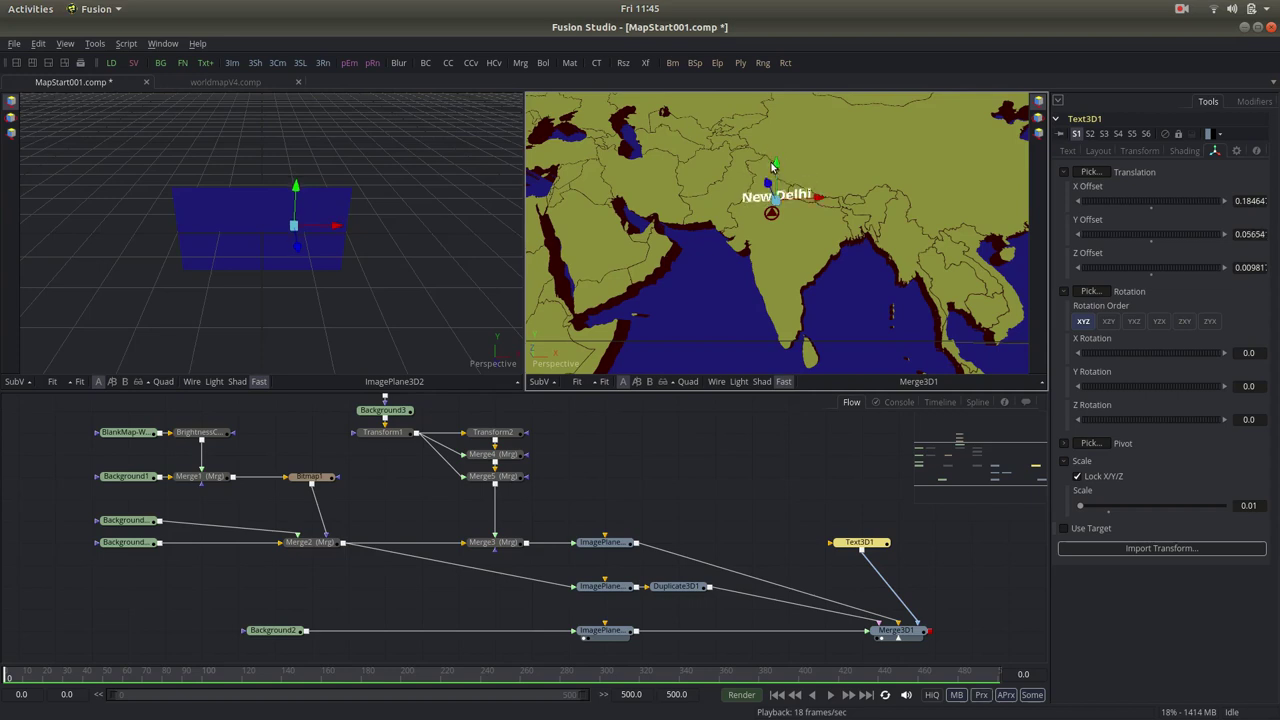
drag(820, 204, 815, 198)
Step: Halve the text scale to 0.005 and lower it closer to the marker
click(1252, 505)
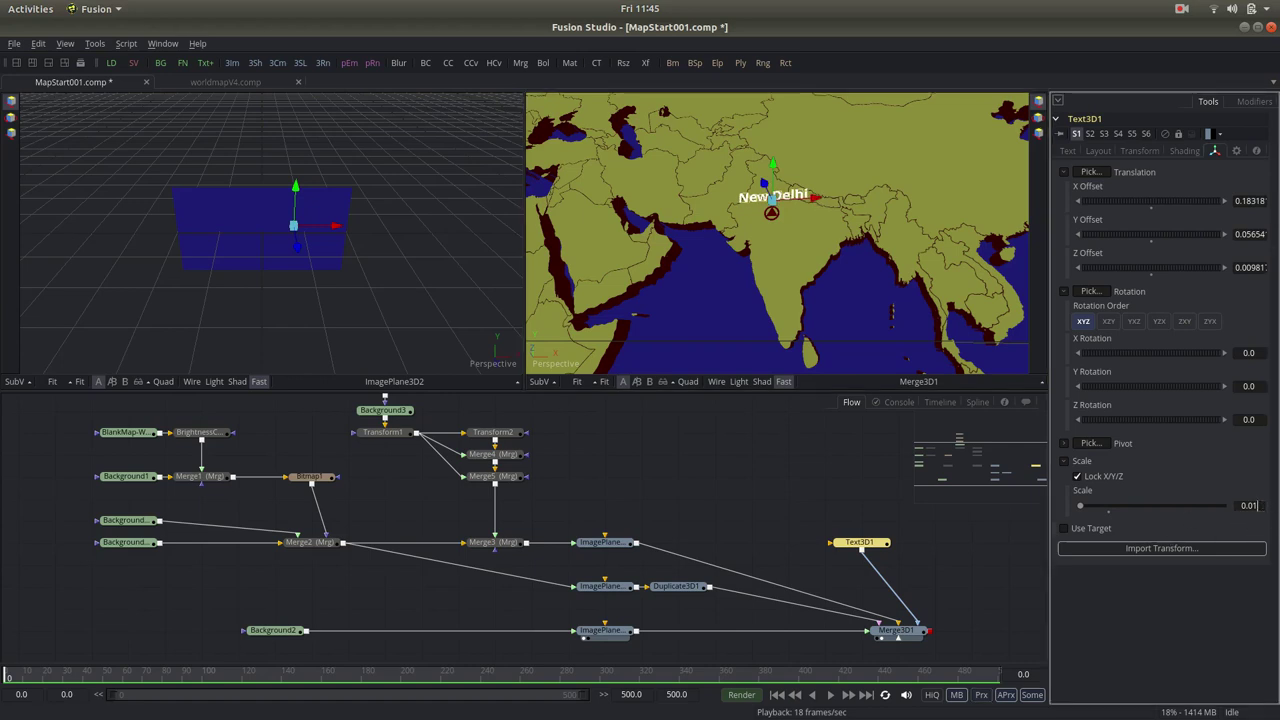
text(05)
key(Return)
scroll(774, 225, up, 3)
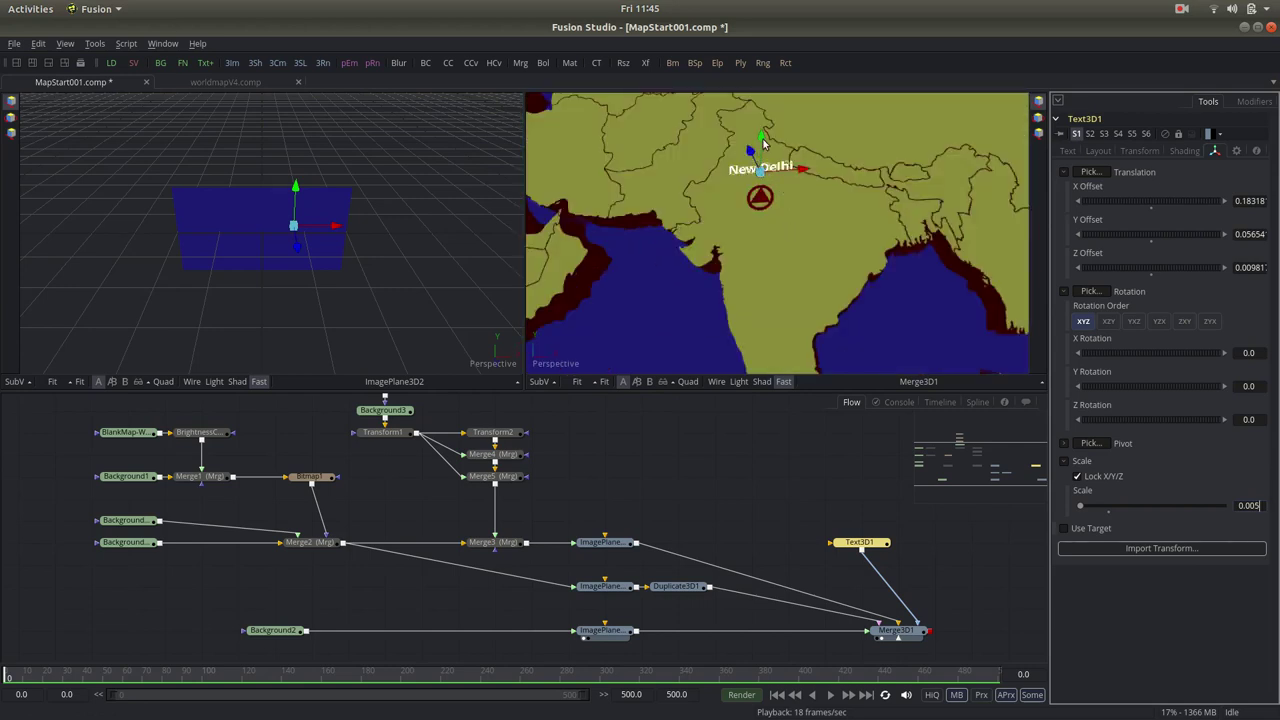
drag(763, 137, 765, 146)
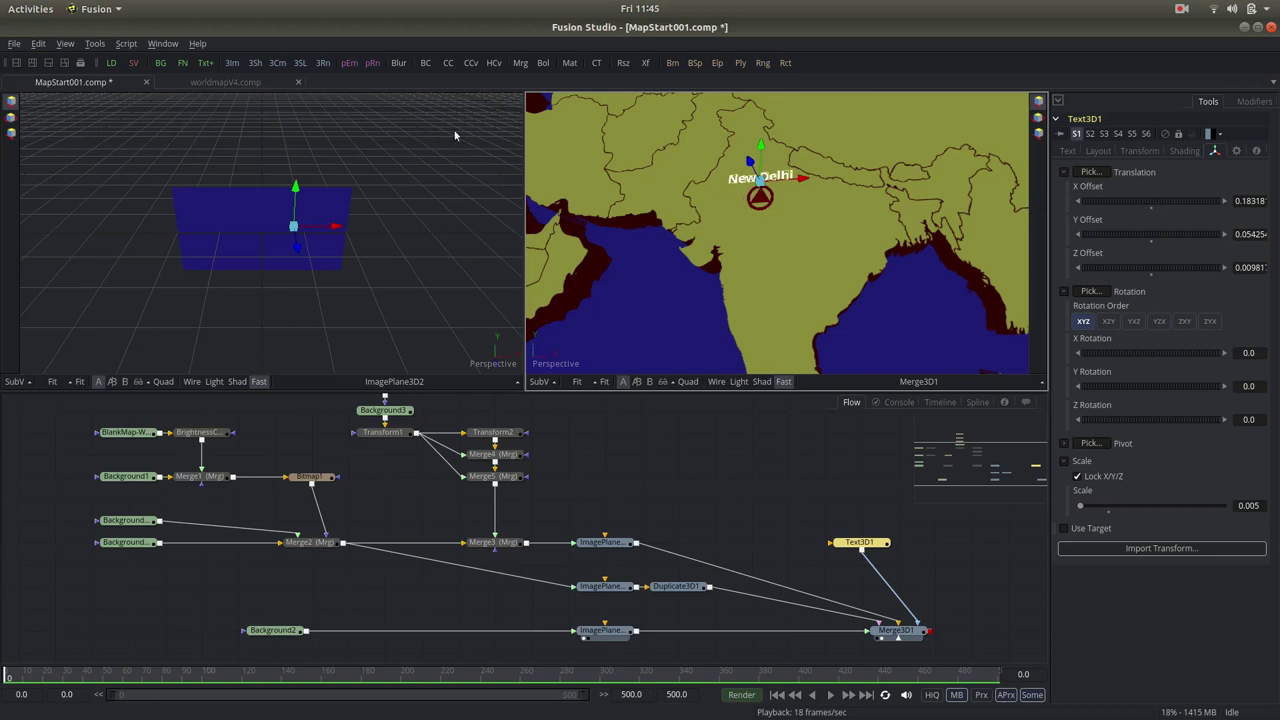
Step: Rotate the New Delhi text 45 degrees around X, leaving Y rotation at 0
click(1038, 117)
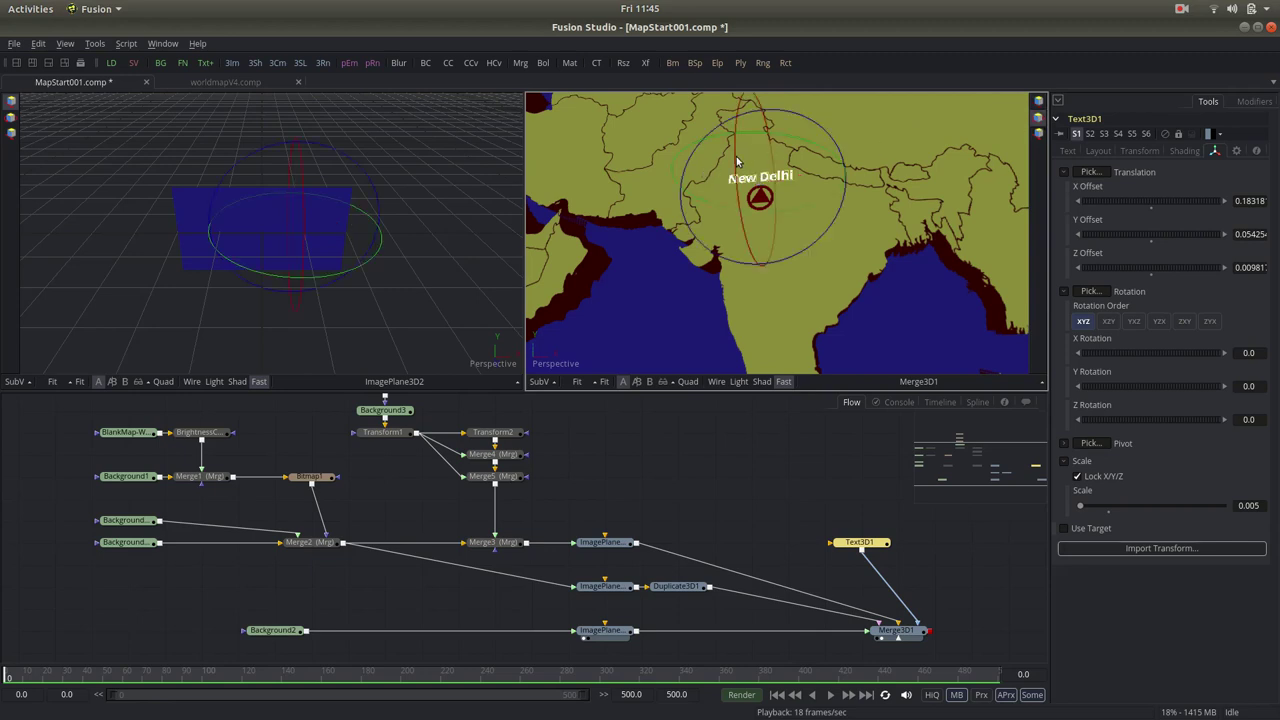
drag(737, 162, 735, 173)
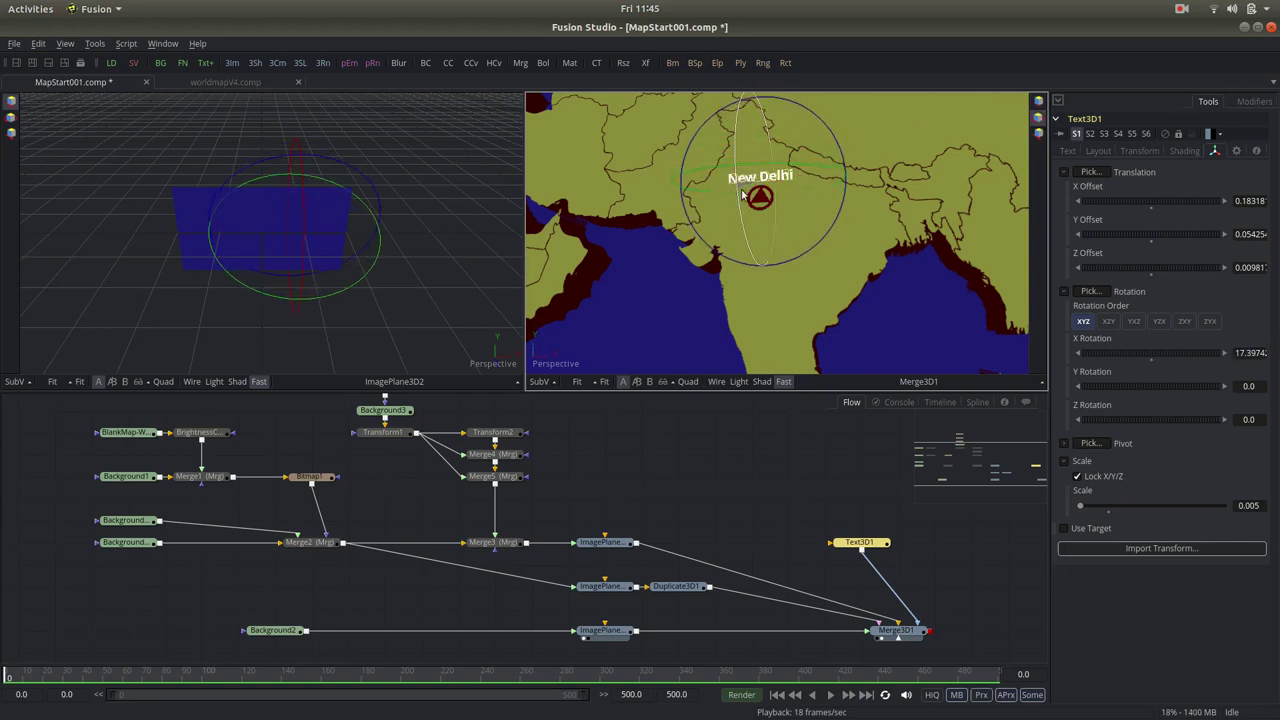
click(1250, 353)
text(45)
key(Tab)
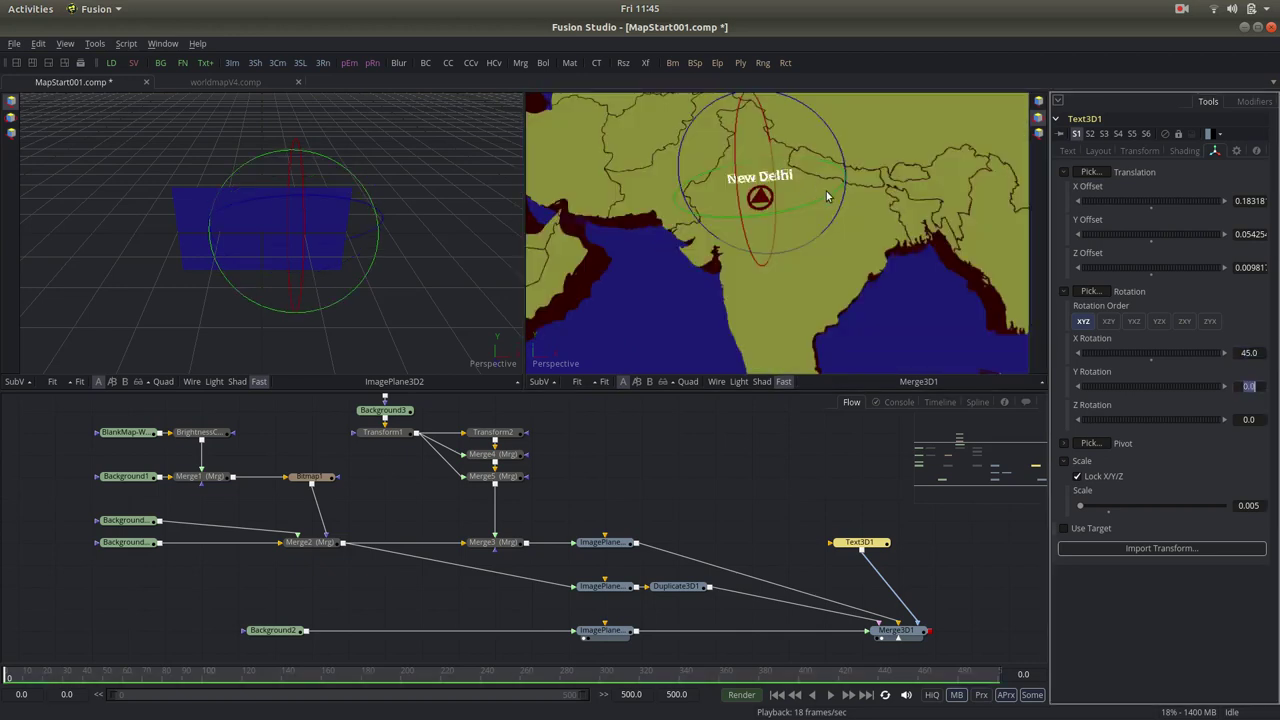
key(Return)
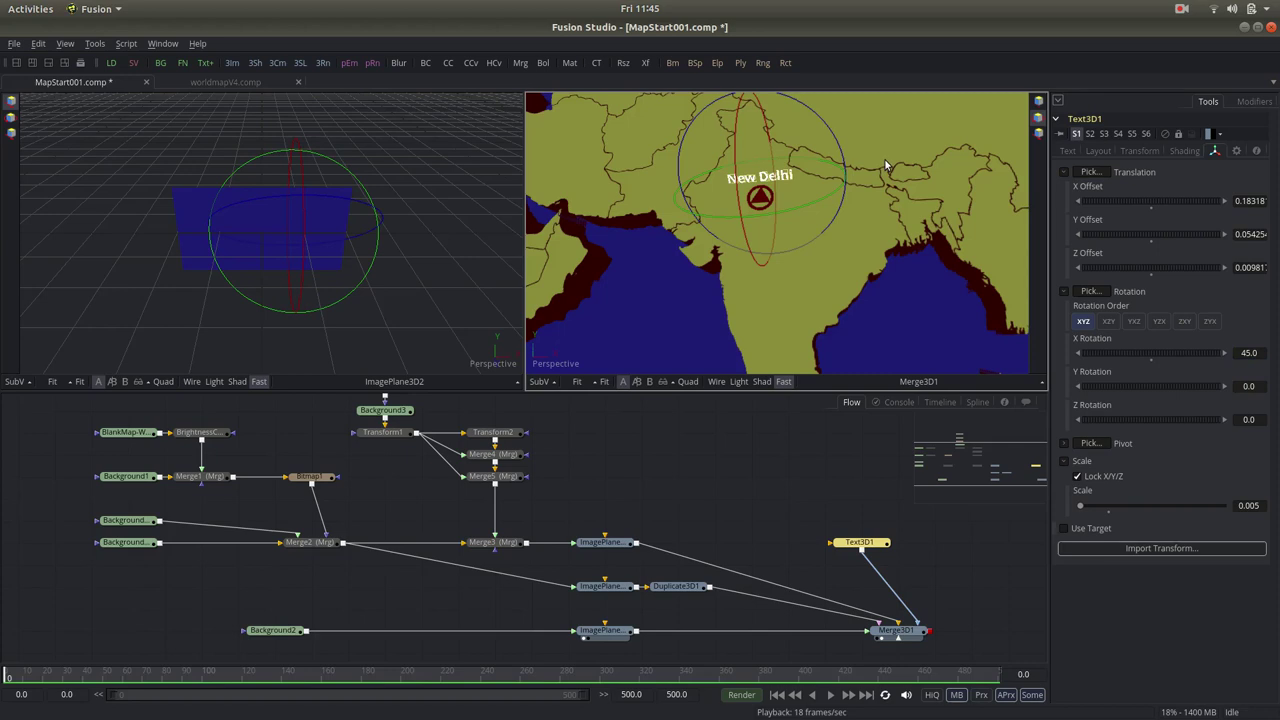
Step: Orbit to an oblique view of the map and move the text down onto the India marker
click(870, 228)
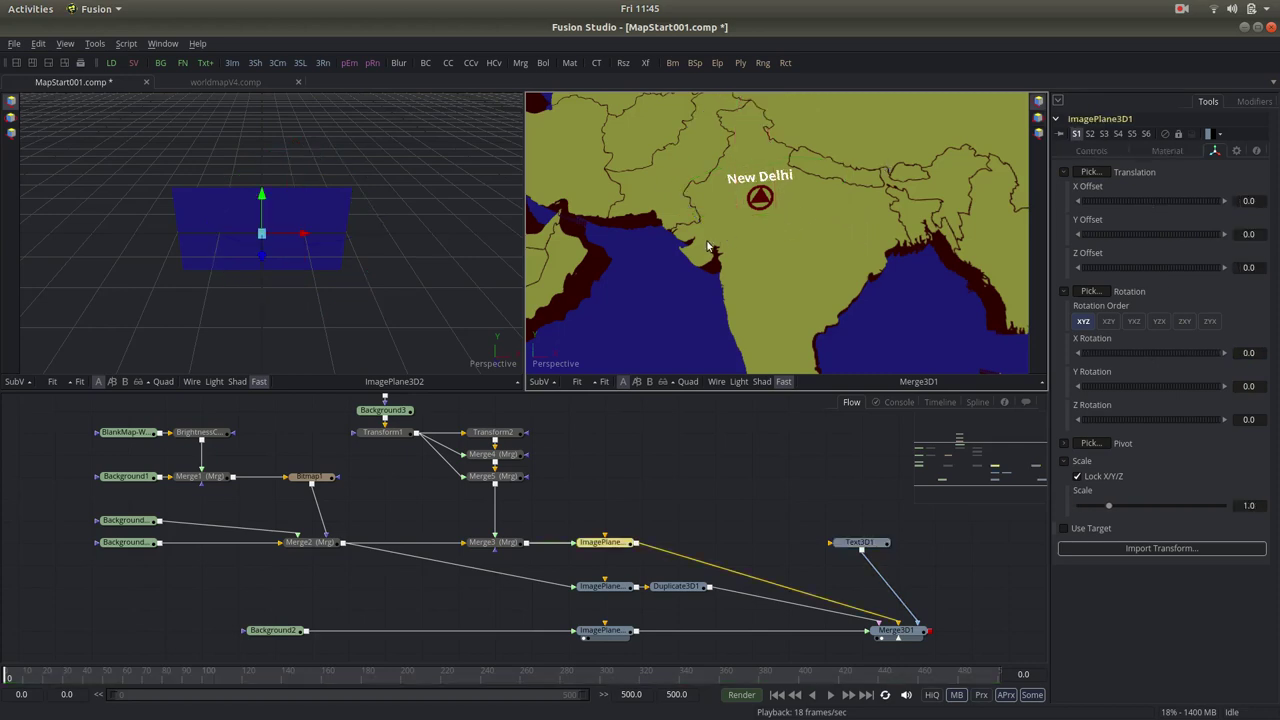
scroll(741, 216, down, 3)
mouse_move(741, 216)
mouse_down()
mouse_move(756, 181)
mouse_move(820, 267)
mouse_move(800, 129)
mouse_up()
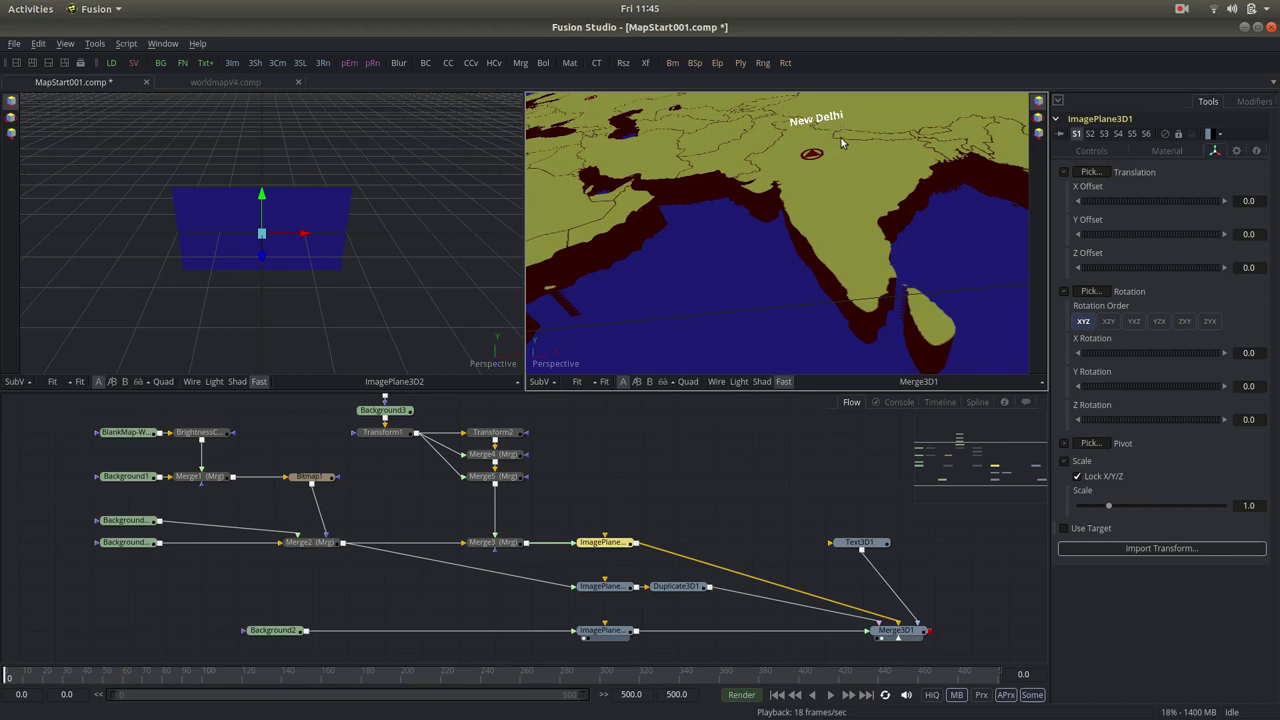
click(858, 542)
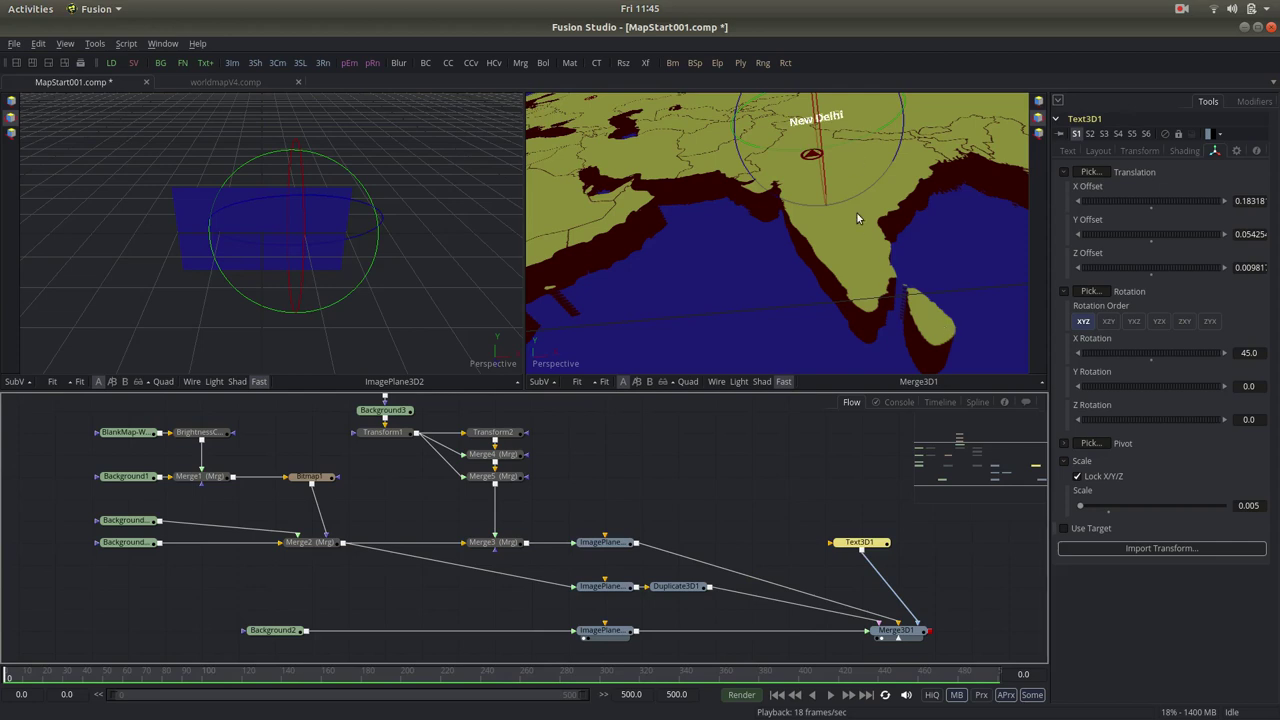
click(1038, 101)
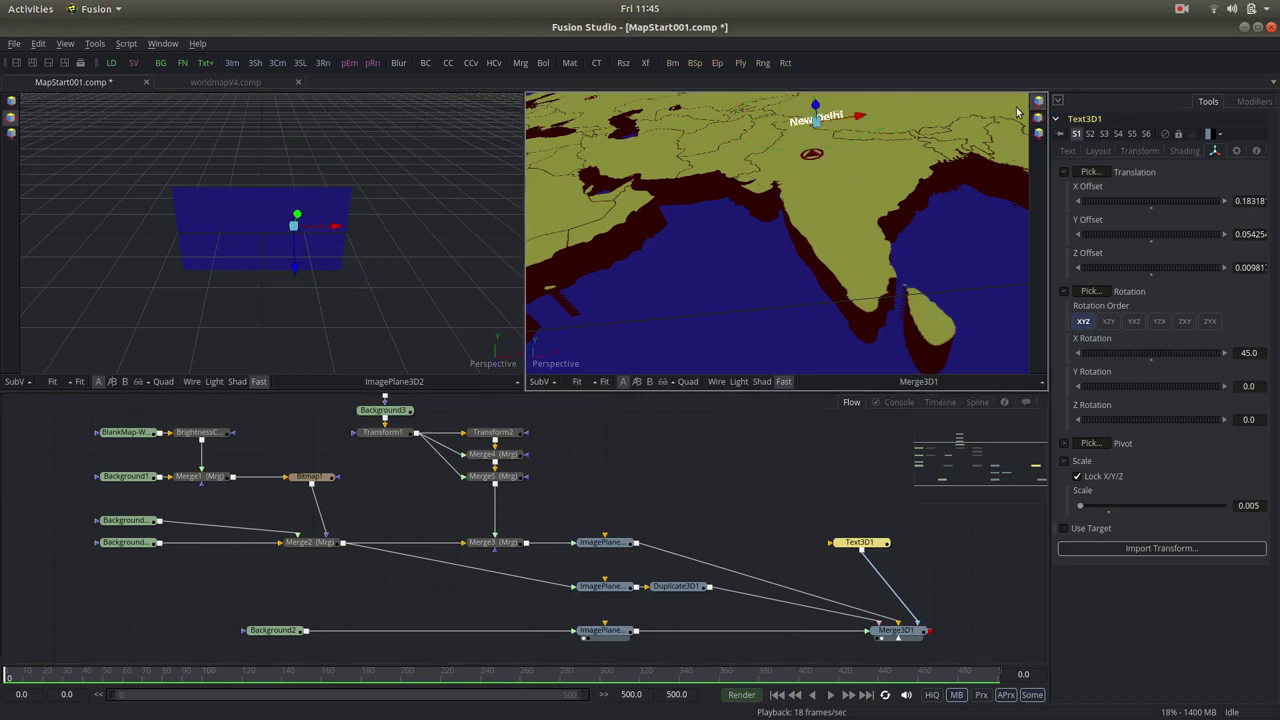
drag(817, 121, 813, 146)
Step: Set the New Delhi text colour to the marker's dark red
click(1184, 151)
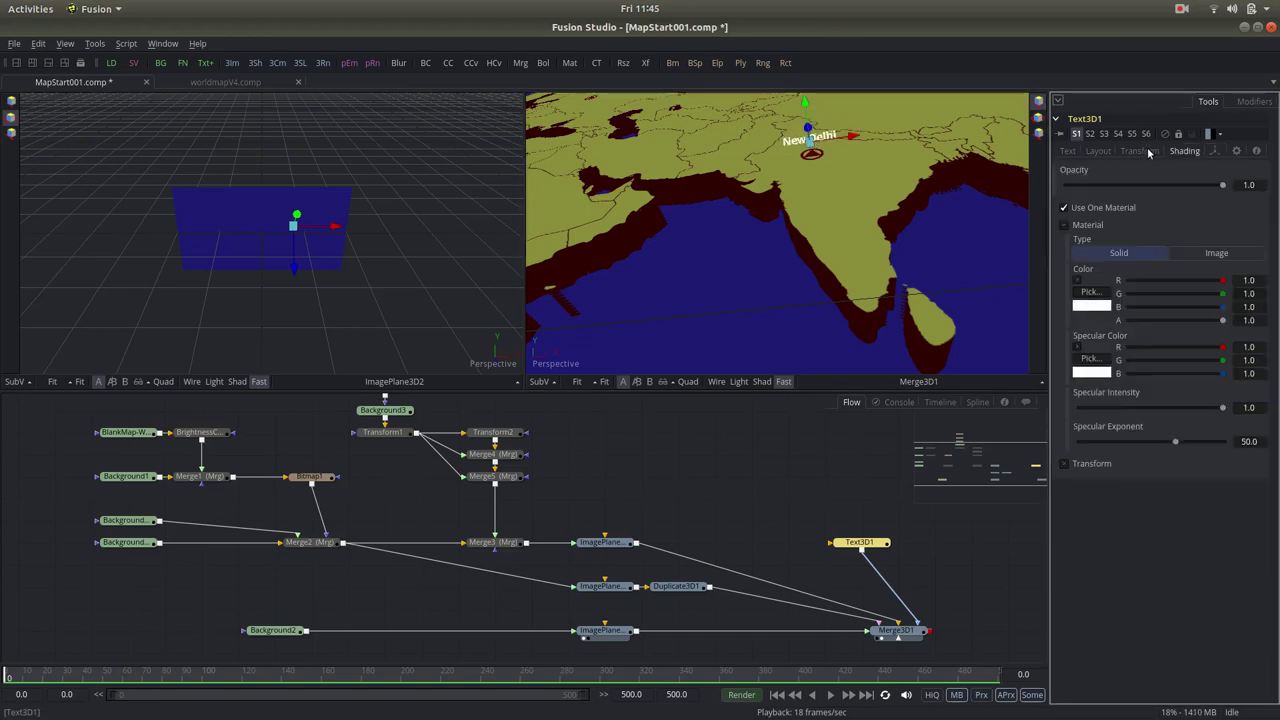
click(1078, 284)
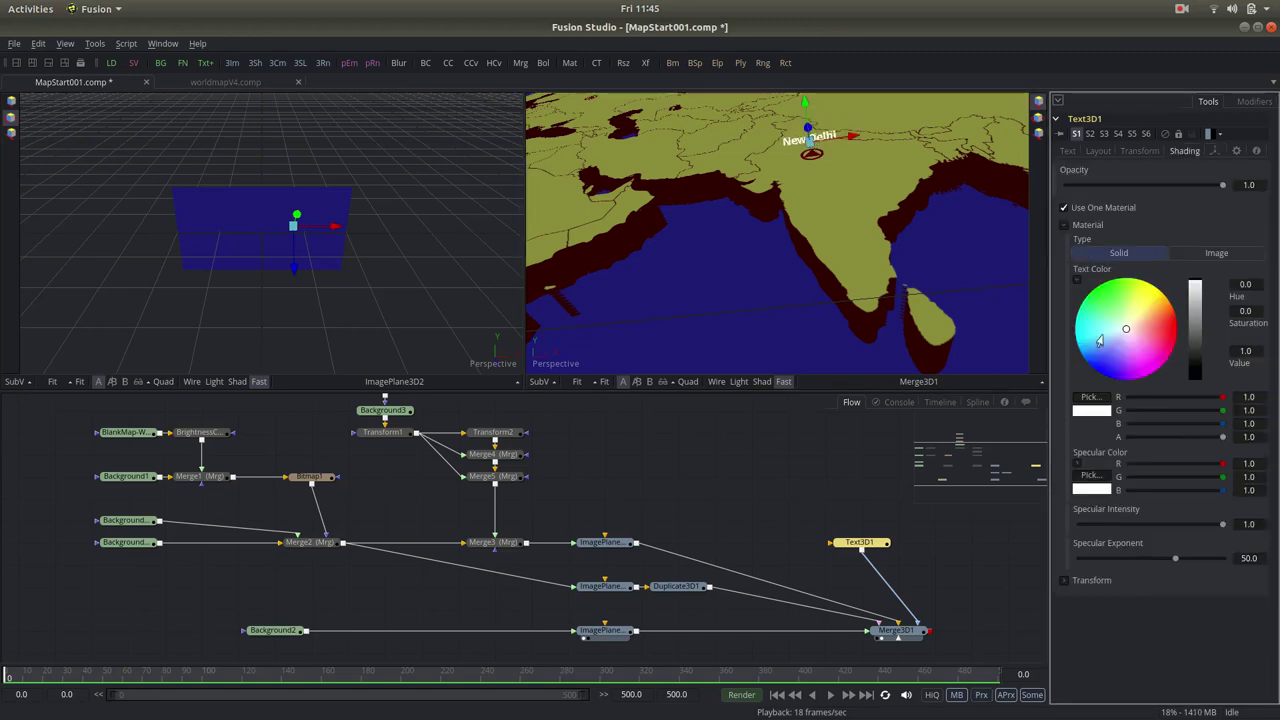
click(1092, 408)
click(481, 446)
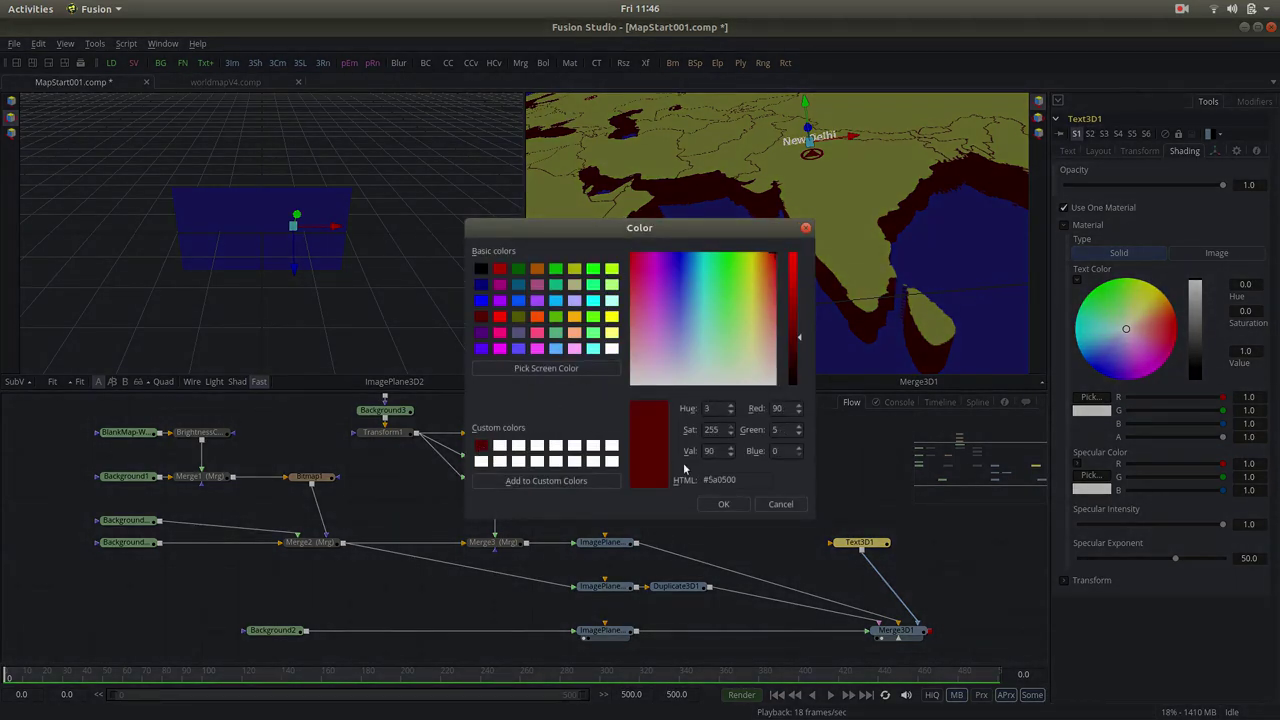
click(723, 504)
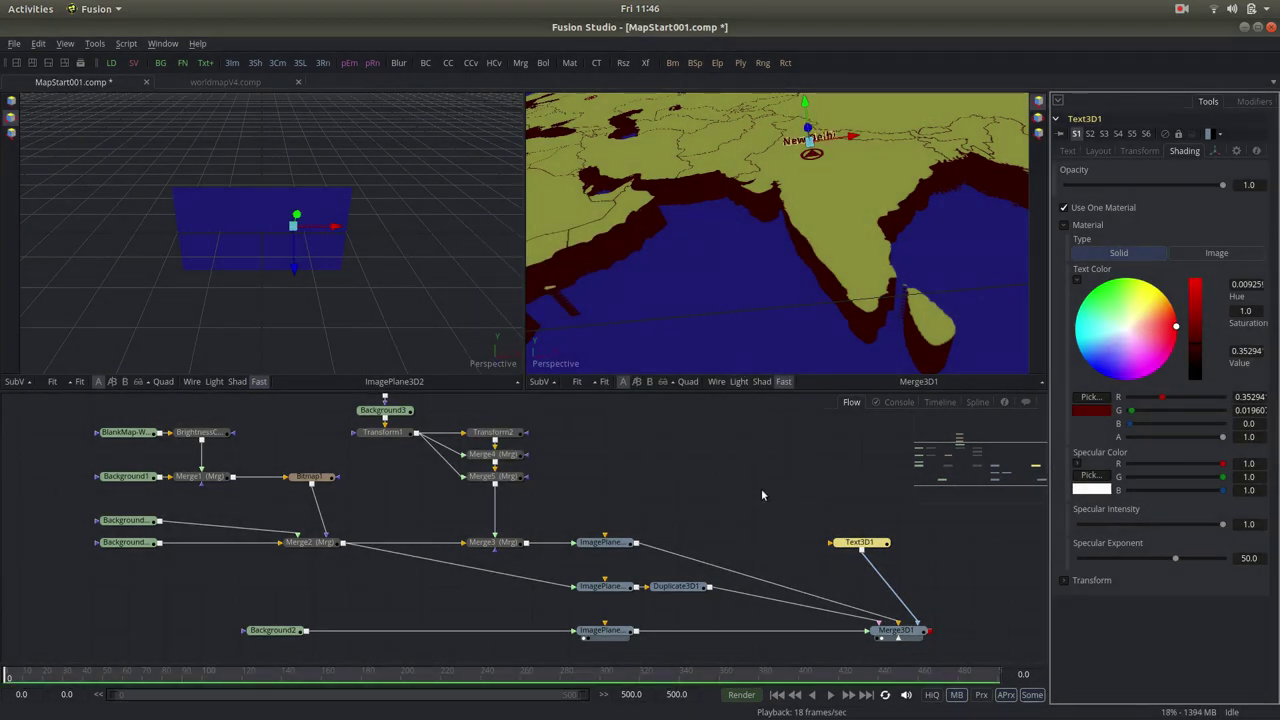
click(763, 495)
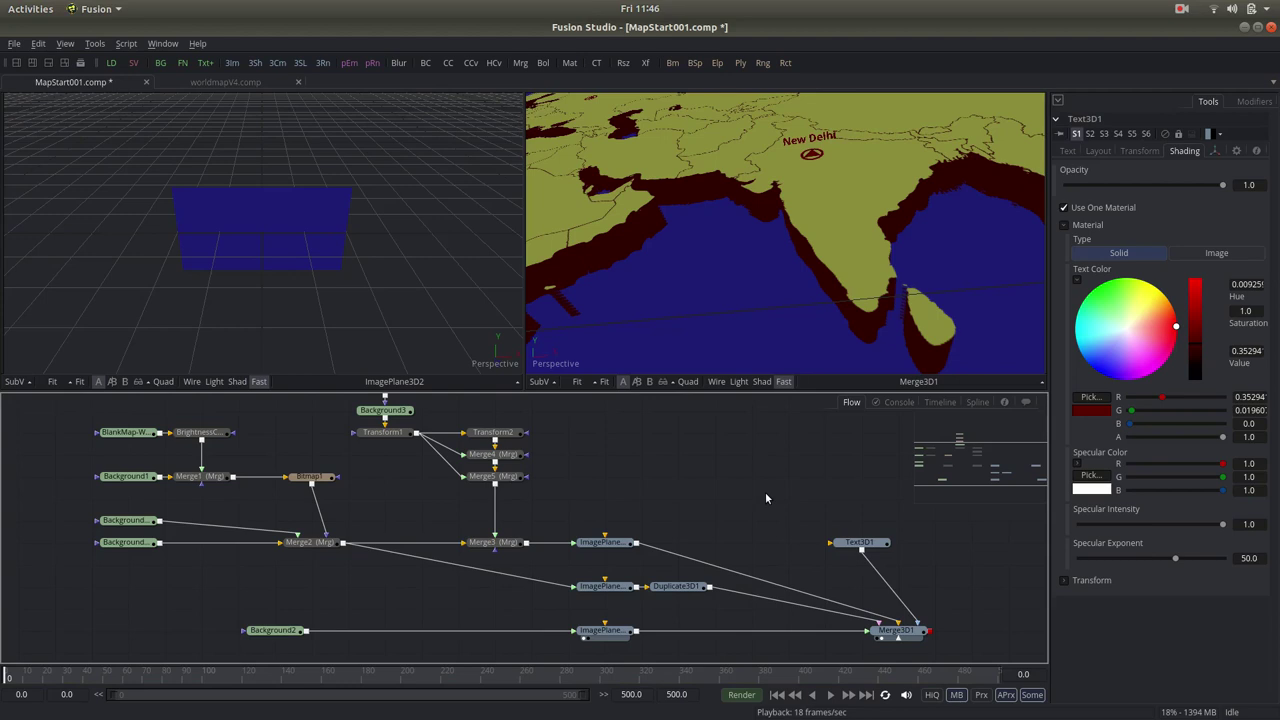
Step: Raise the New Delhi label so it sits just above its marker
scroll(845, 230, up, 5)
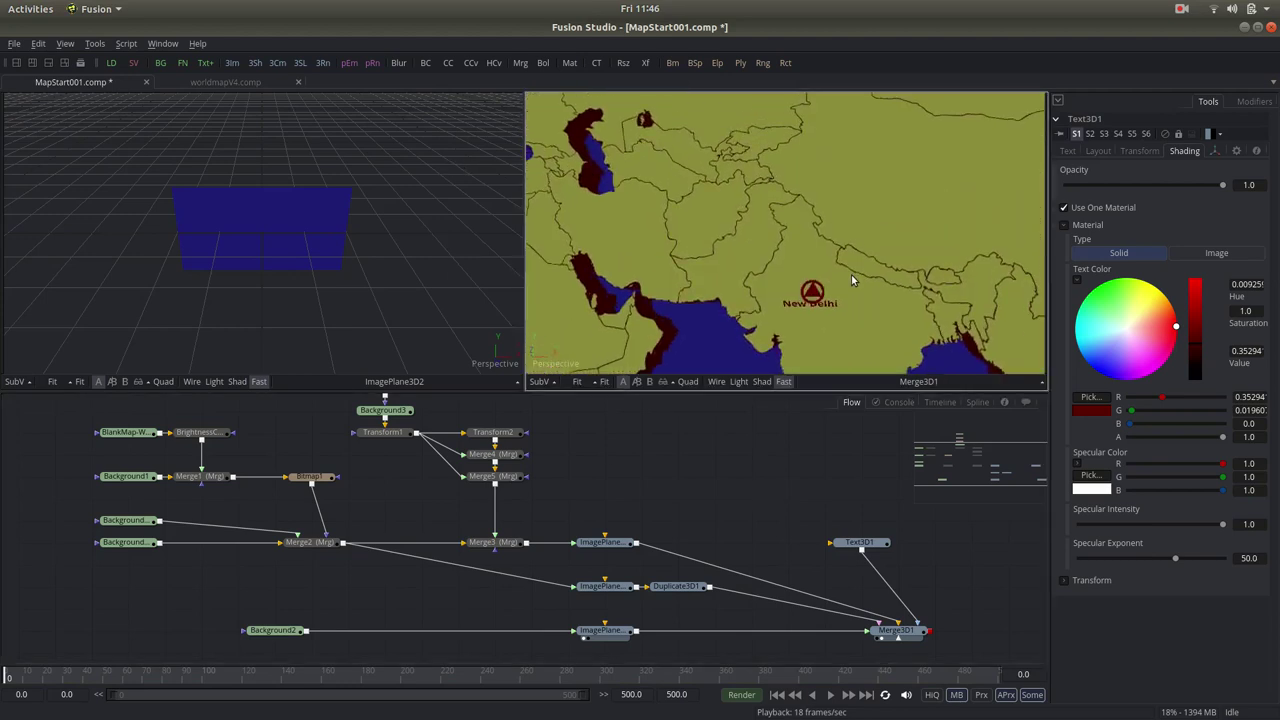
scroll(838, 318, down, 2)
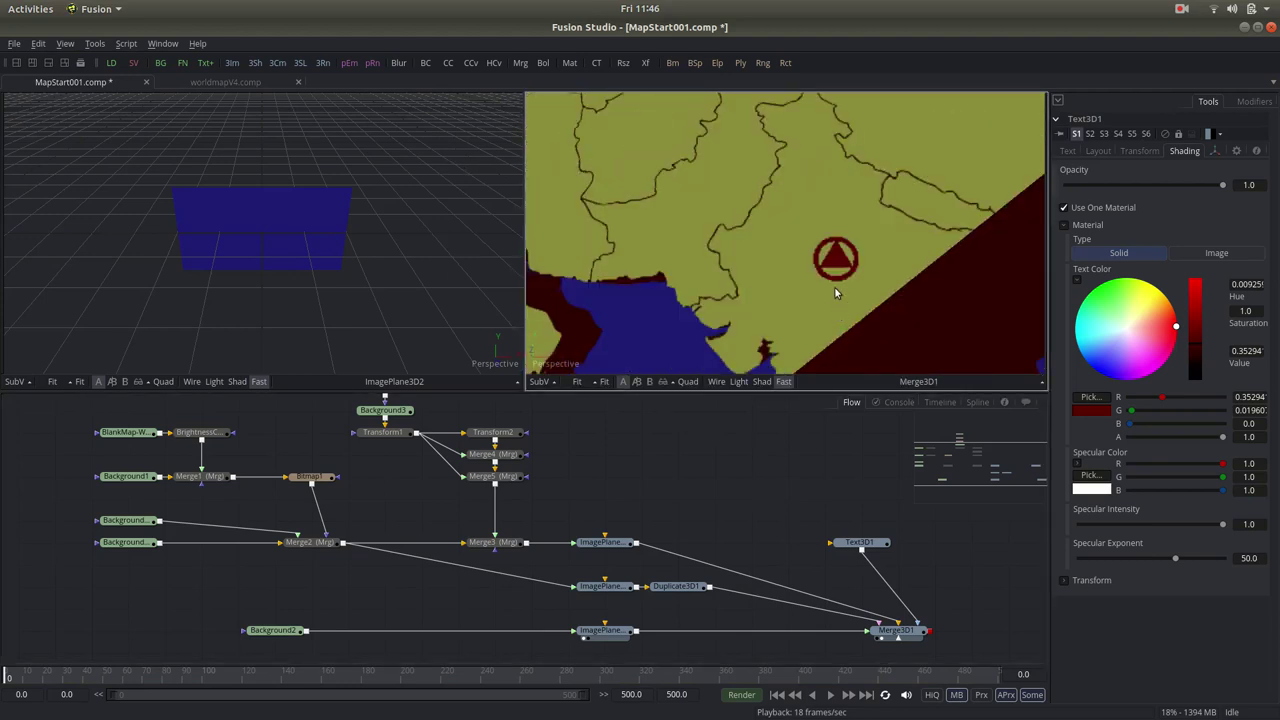
scroll(834, 286, down, 3)
click(860, 542)
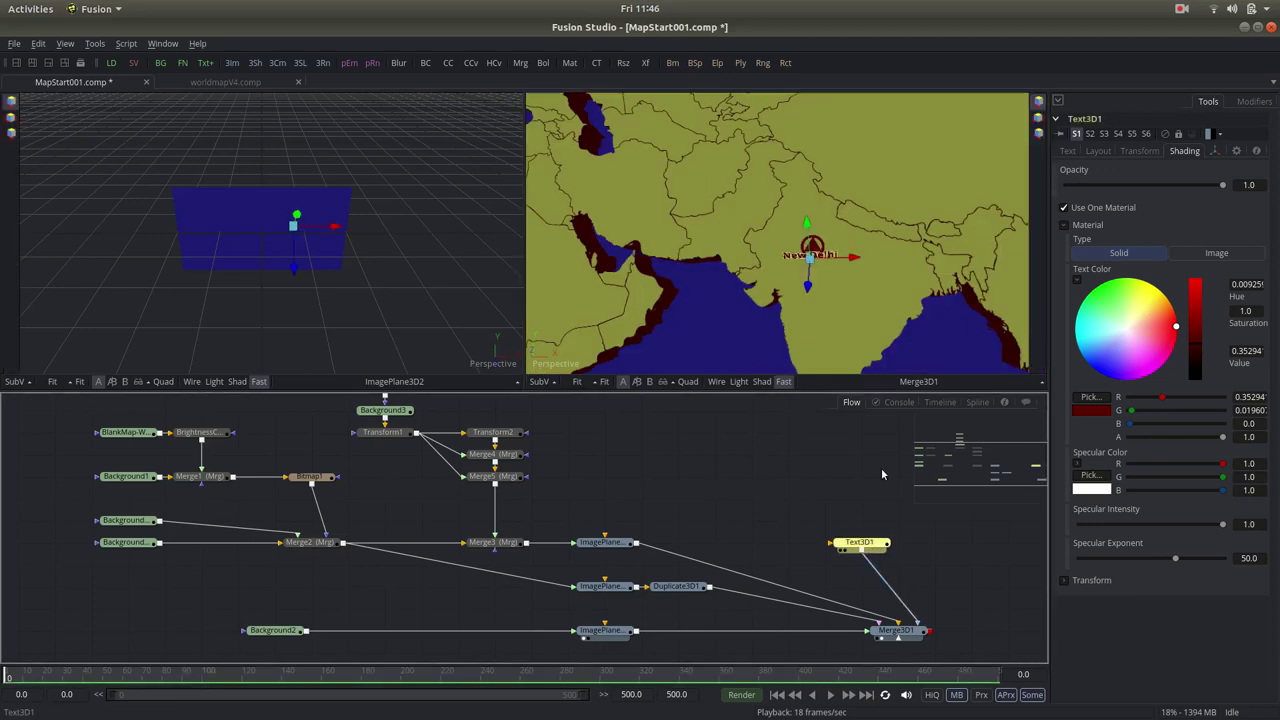
drag(810, 272, 812, 230)
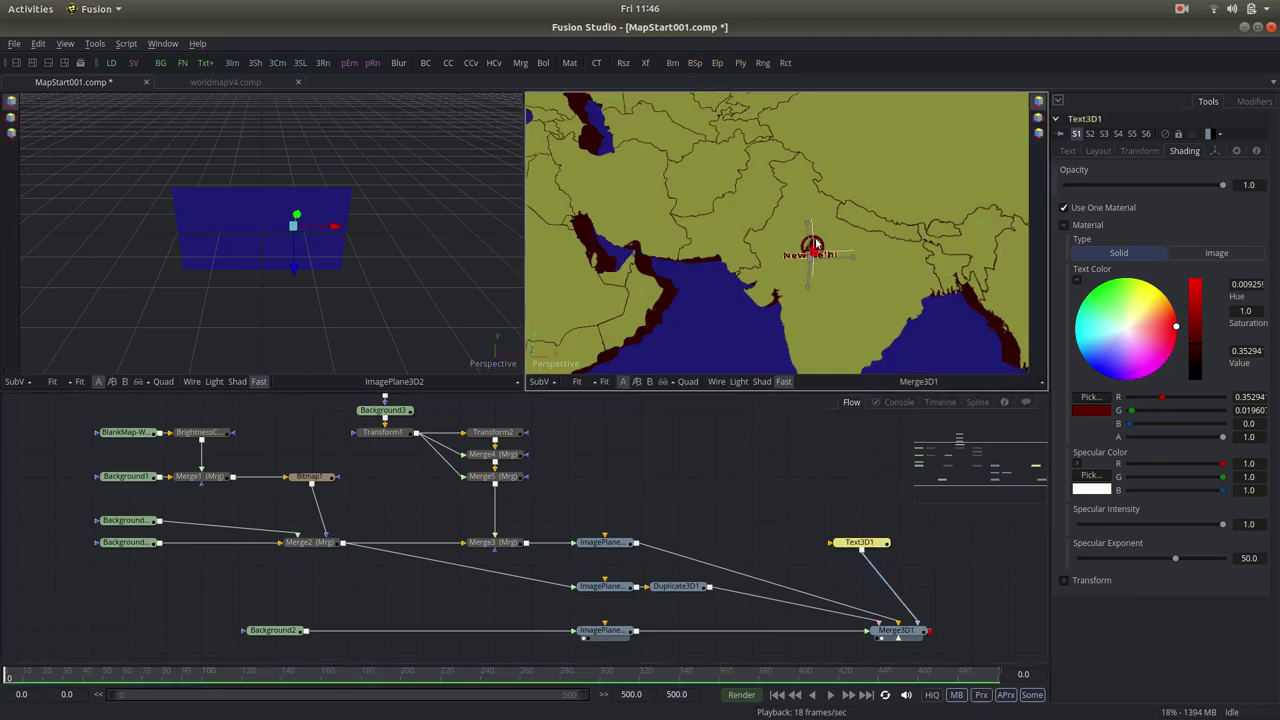
Step: Give the New Delhi label a slight extrusion depth and tilt the map view to check it
click(1068, 151)
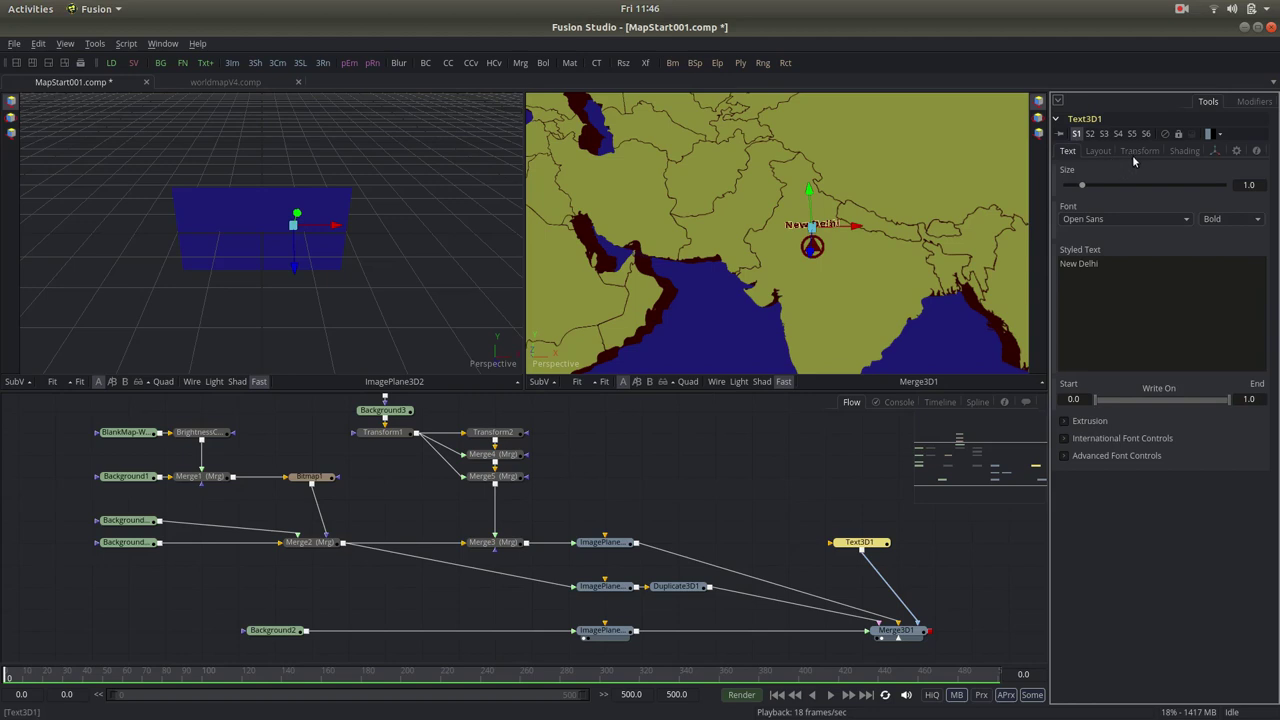
click(1066, 422)
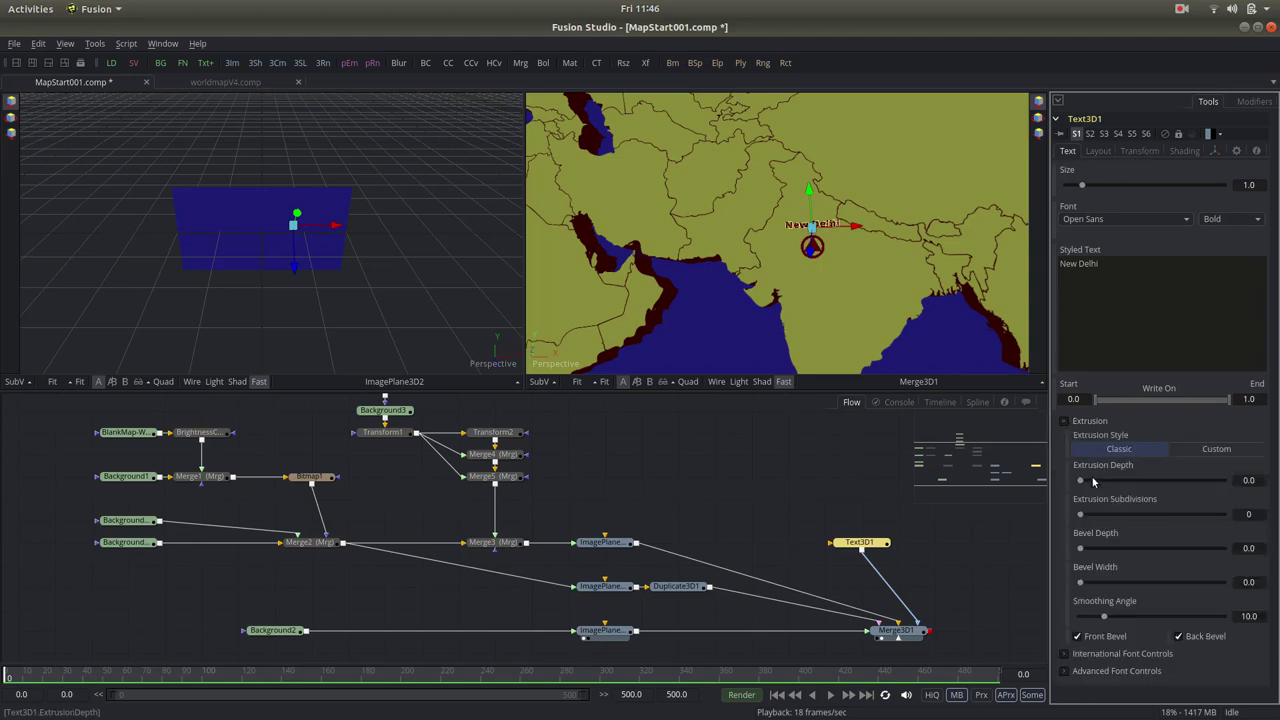
drag(1081, 483, 1083, 483)
scroll(812, 213, up, 2)
scroll(830, 238, down, 2)
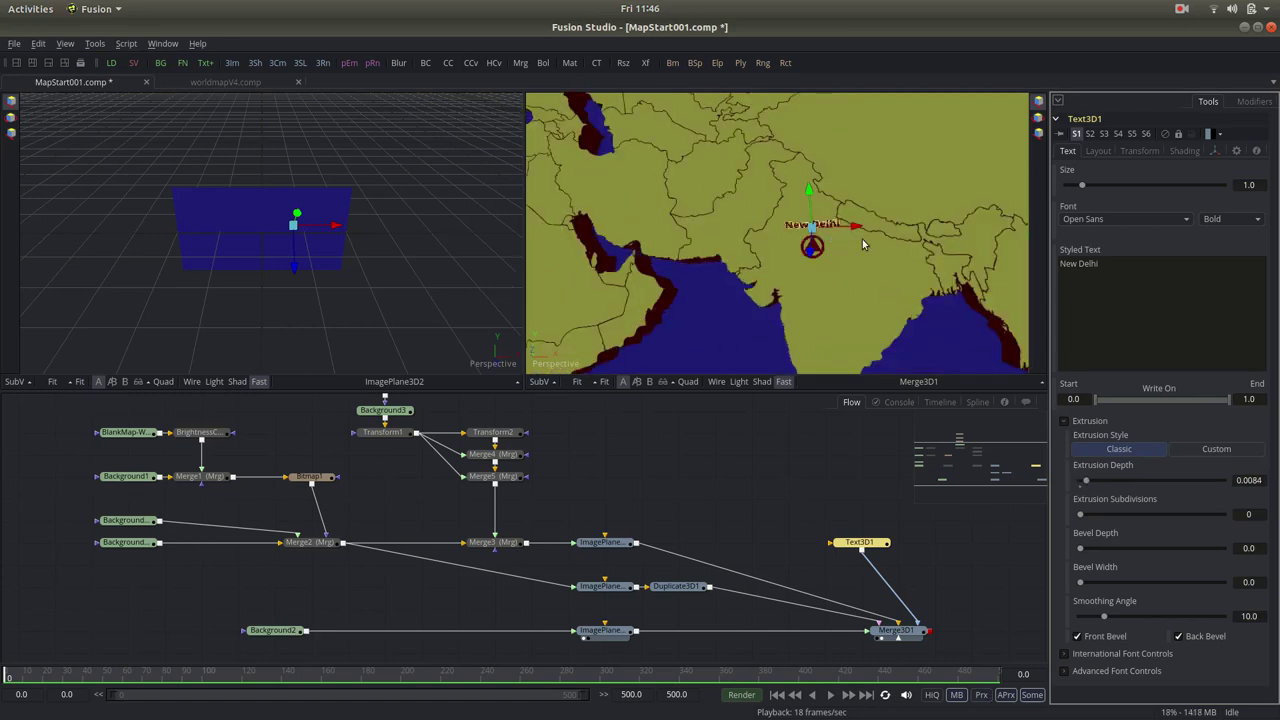
mouse_move(830, 240)
mouse_down()
mouse_move(701, 294)
mouse_move(757, 319)
mouse_move(763, 285)
mouse_move(795, 294)
mouse_up()
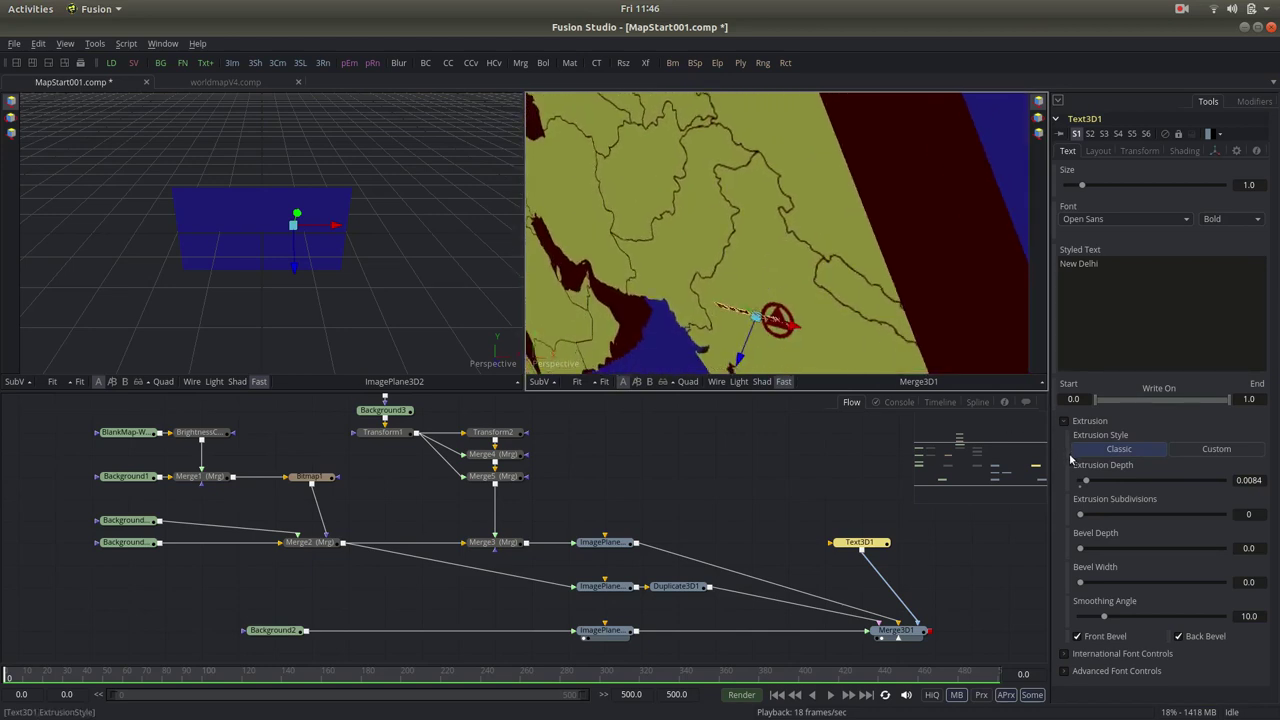
Step: Inspect the New Delhi text on its own in the viewer
click(857, 549)
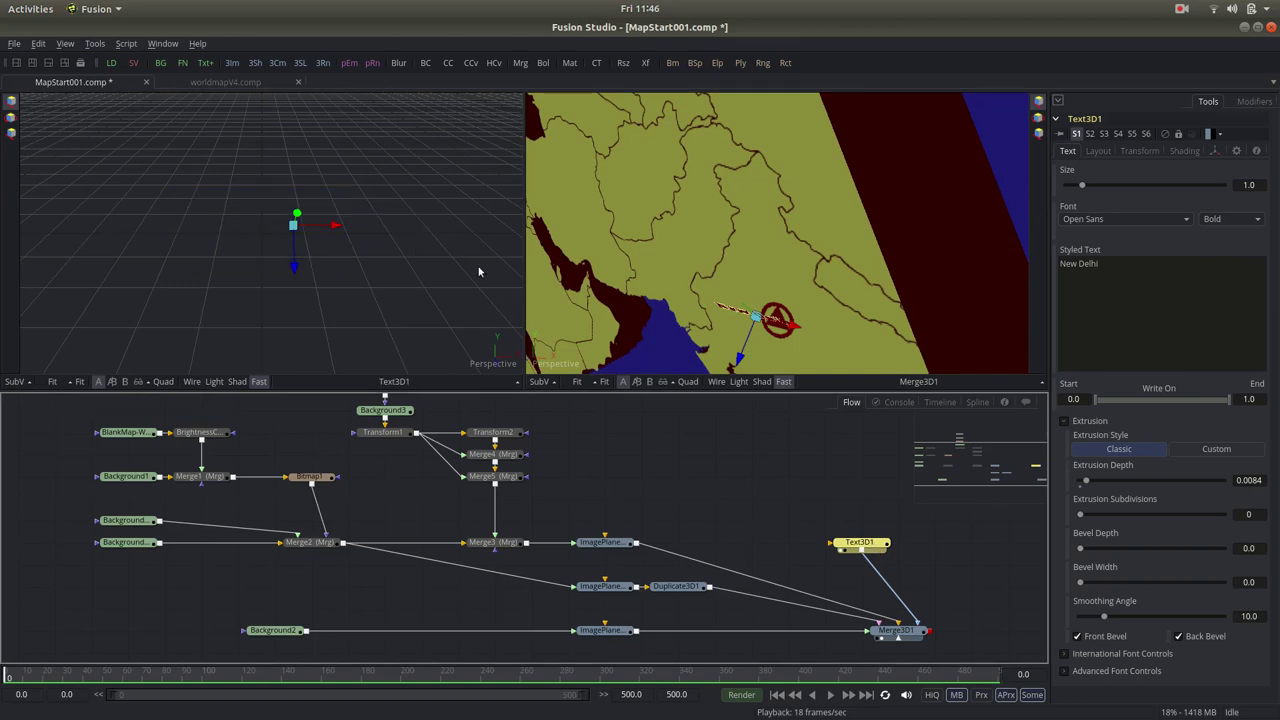
scroll(401, 232, up, 2)
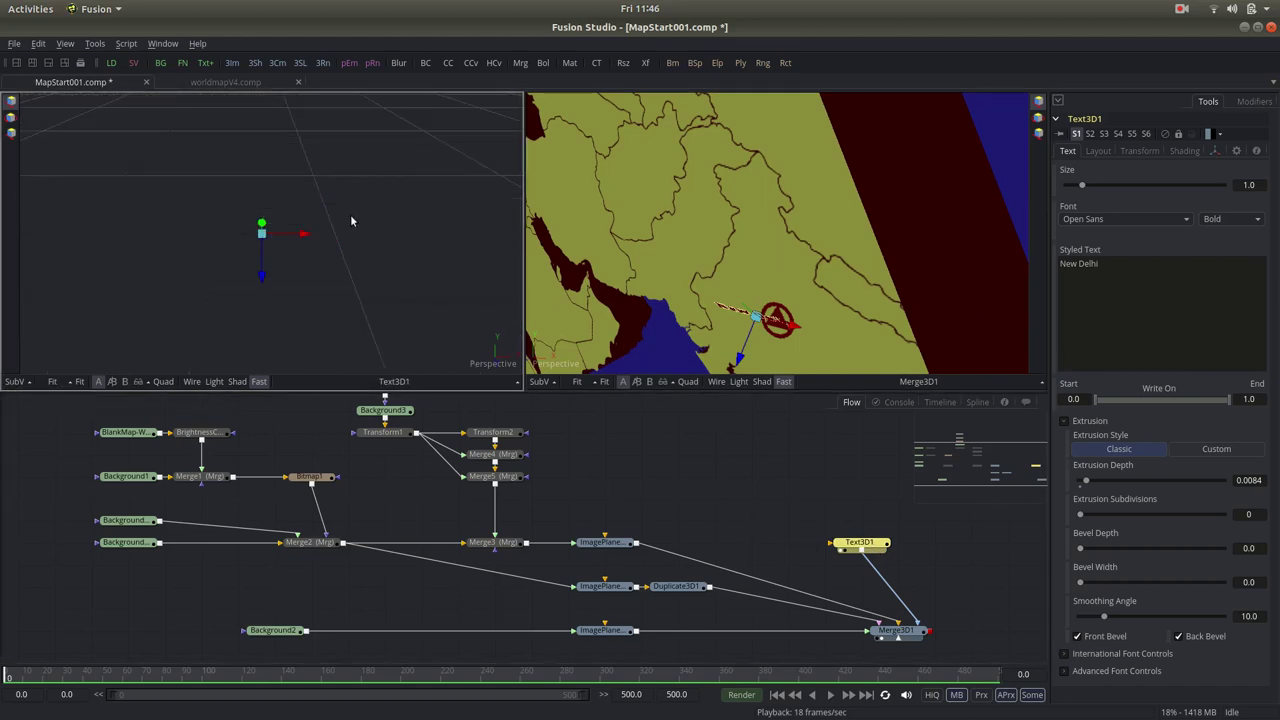
scroll(301, 207, down, 1)
scroll(301, 207, down, 3)
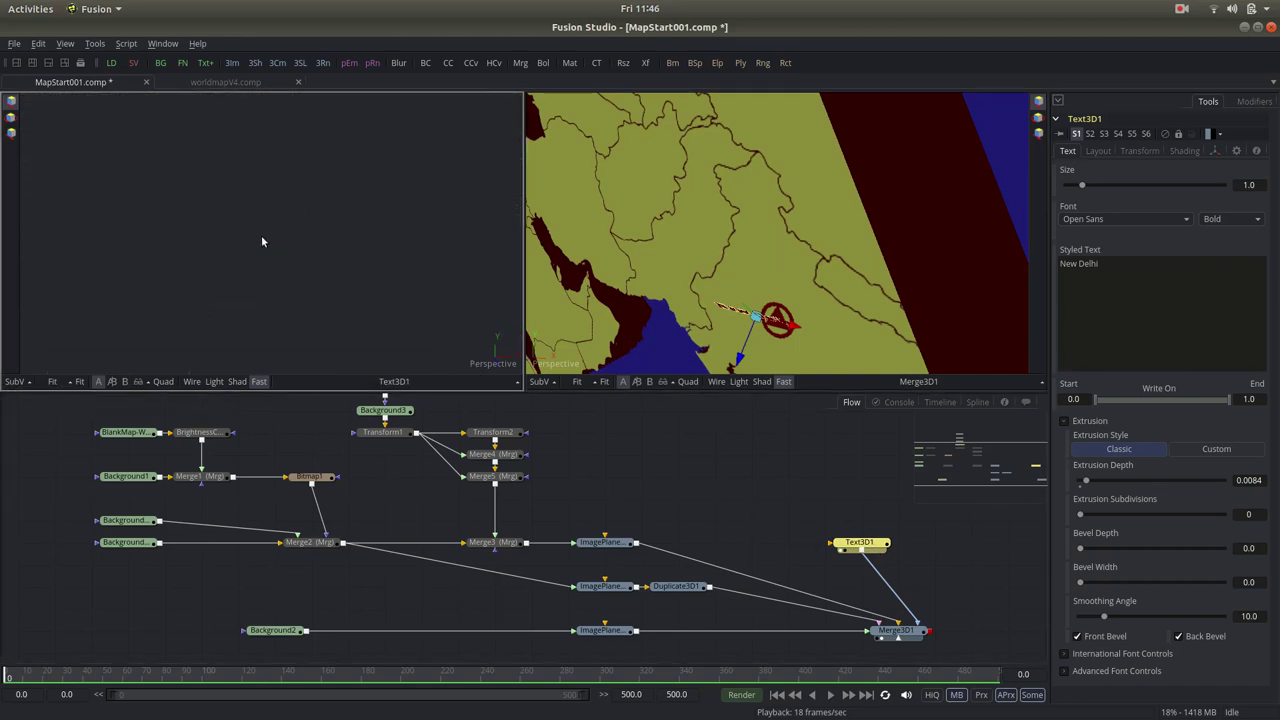
scroll(262, 241, up, 2)
scroll(262, 241, down, 2)
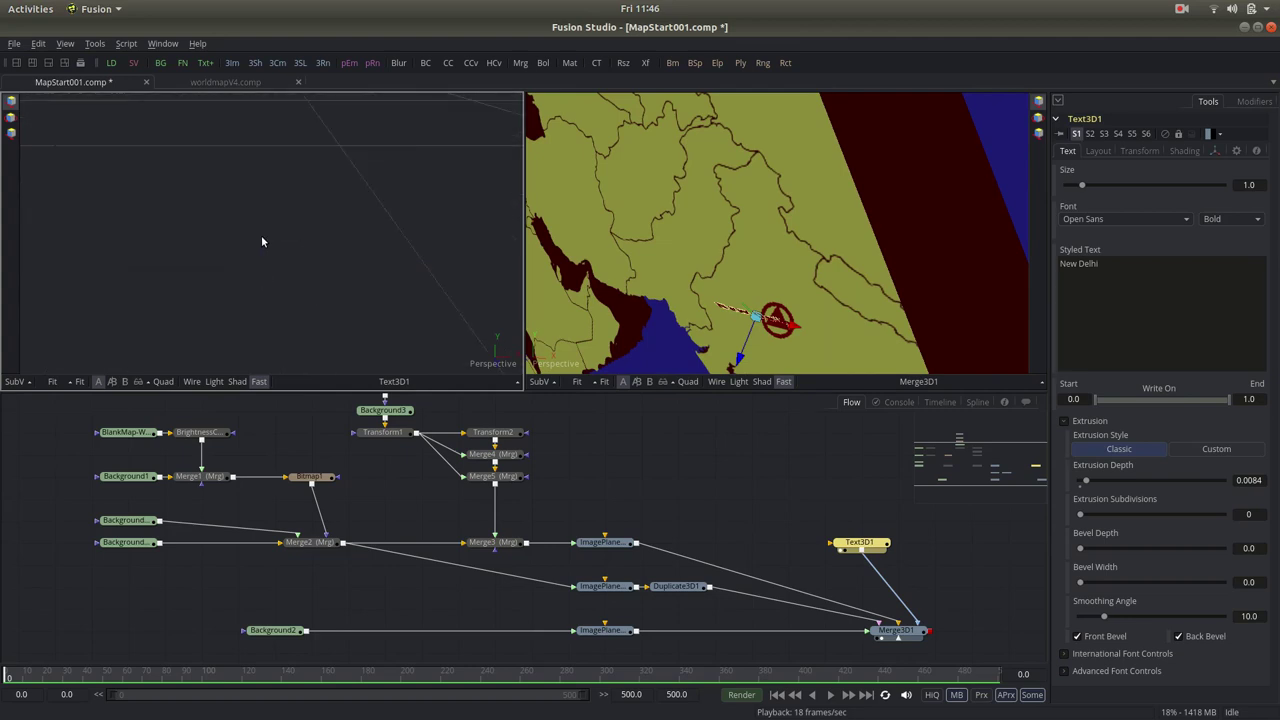
mouse_move(261, 235)
mouse_down()
mouse_move(337, 242)
mouse_move(274, 277)
mouse_move(246, 237)
mouse_move(416, 242)
mouse_up()
scroll(430, 241, down, 2)
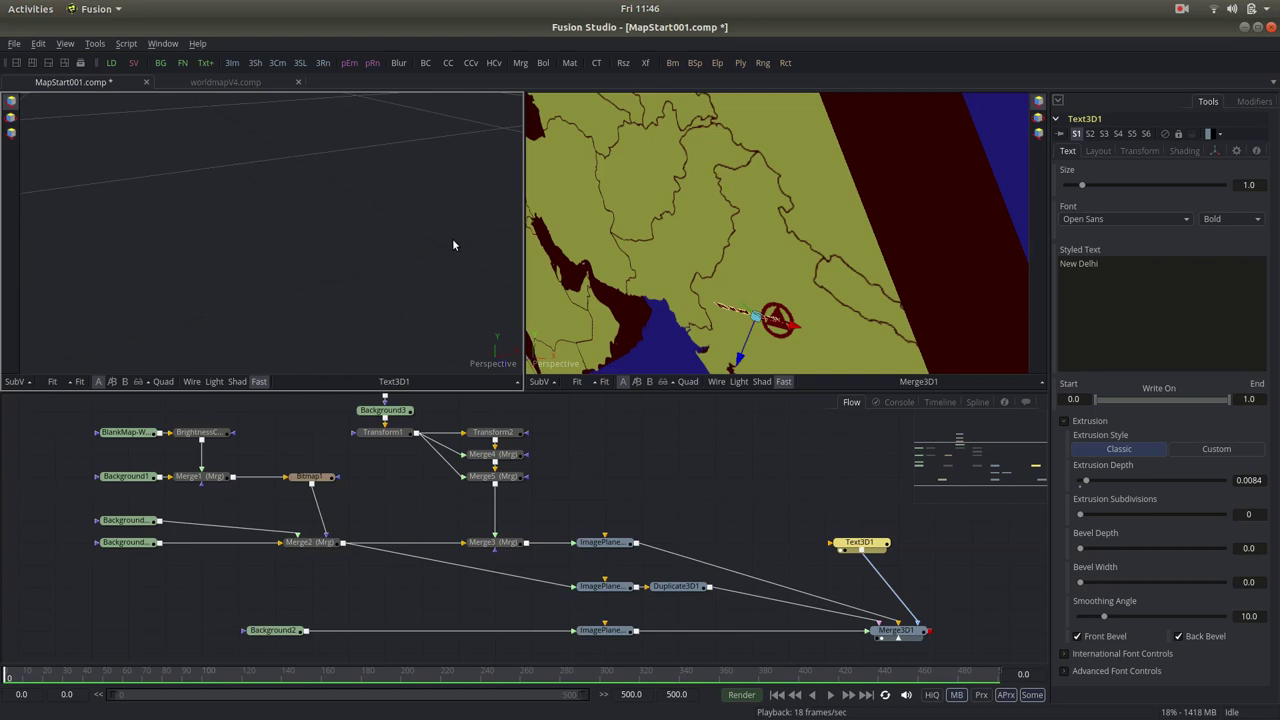
scroll(452, 245, up, 2)
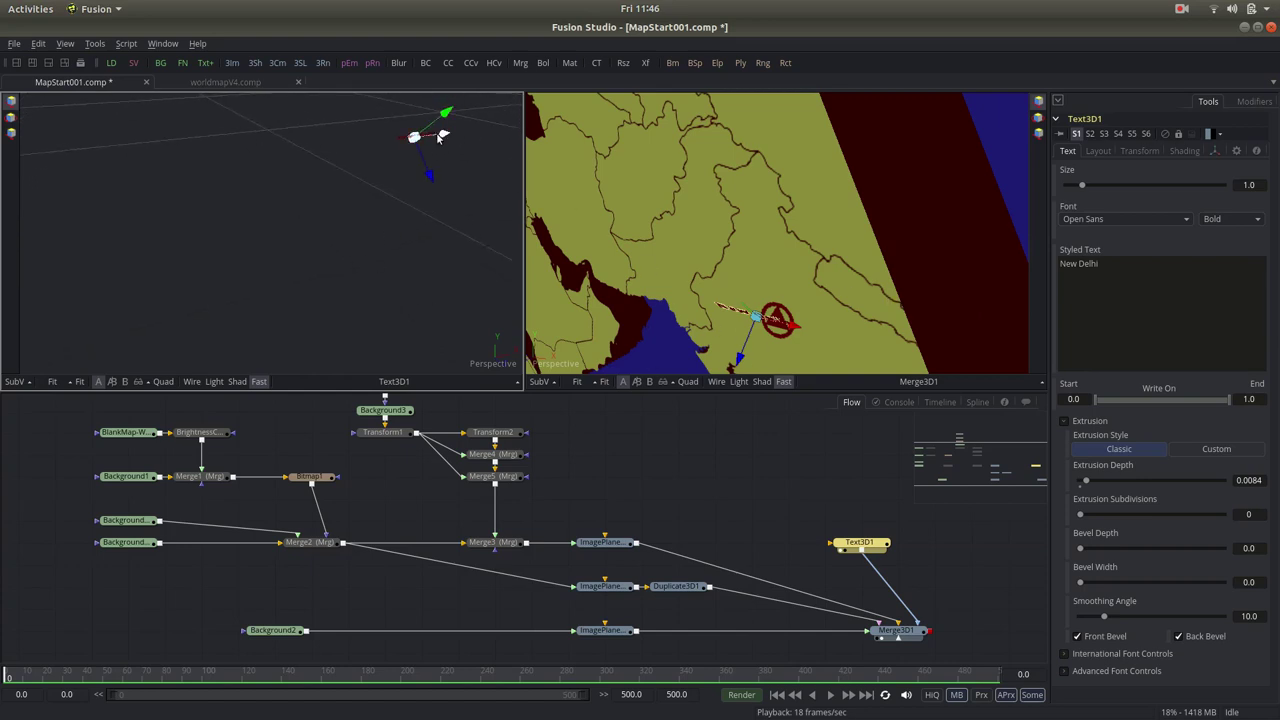
scroll(447, 160, up, 3)
scroll(447, 157, up, 2)
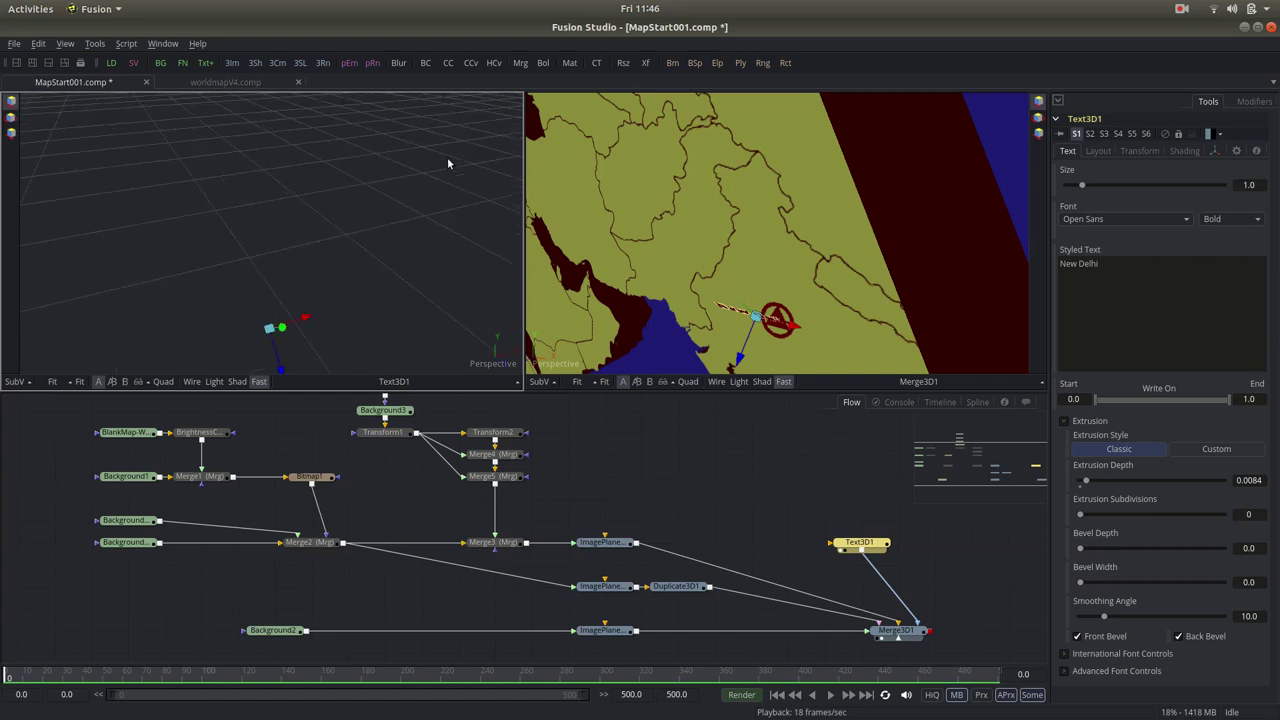
scroll(349, 201, down, 3)
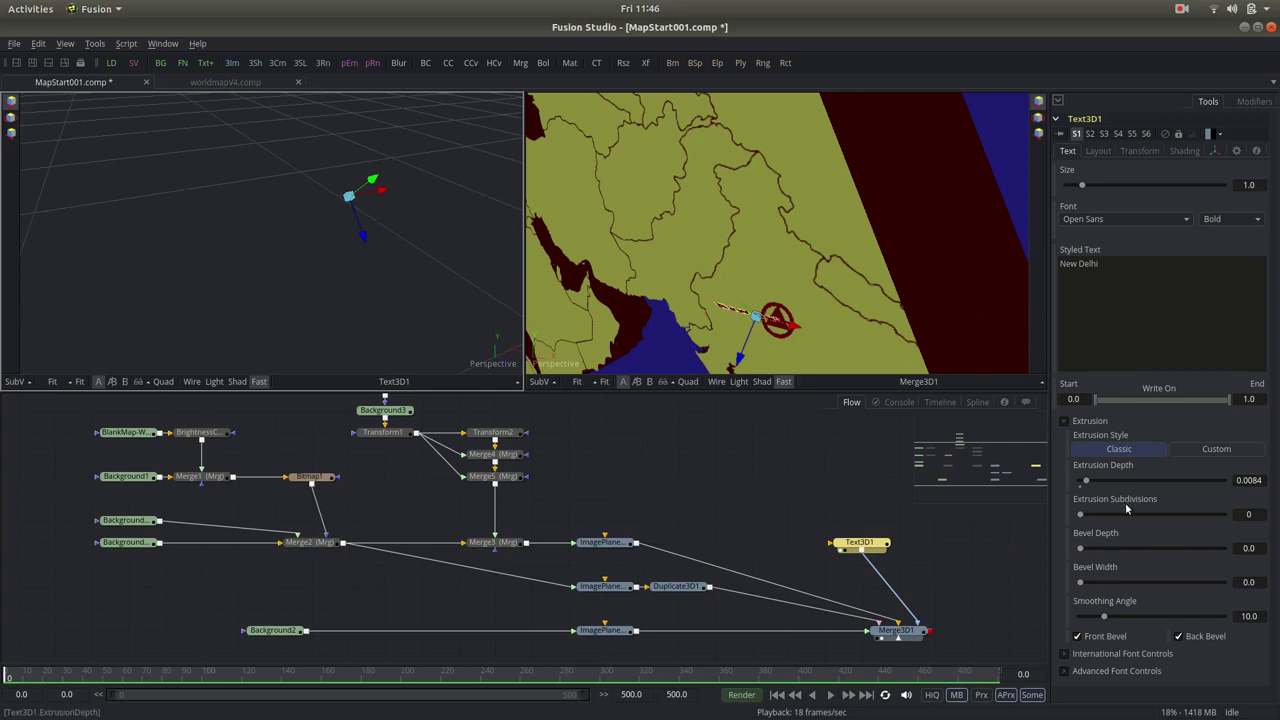
Step: Thicken the label's extrusion depth to about 0.09 and turn the view to face it
mouse_move(1086, 484)
mouse_down()
mouse_move(1169, 476)
mouse_move(1140, 469)
mouse_up()
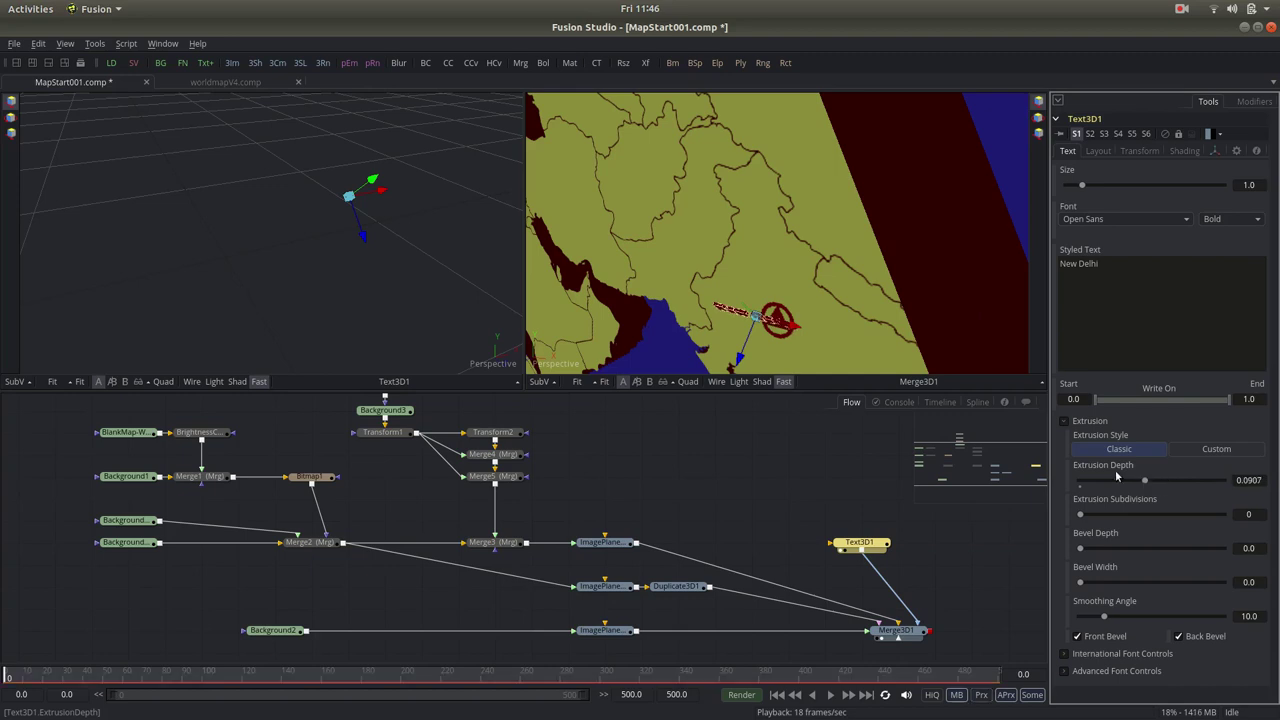
click(759, 452)
mouse_move(824, 314)
mouse_down()
mouse_move(863, 255)
mouse_move(923, 252)
mouse_up()
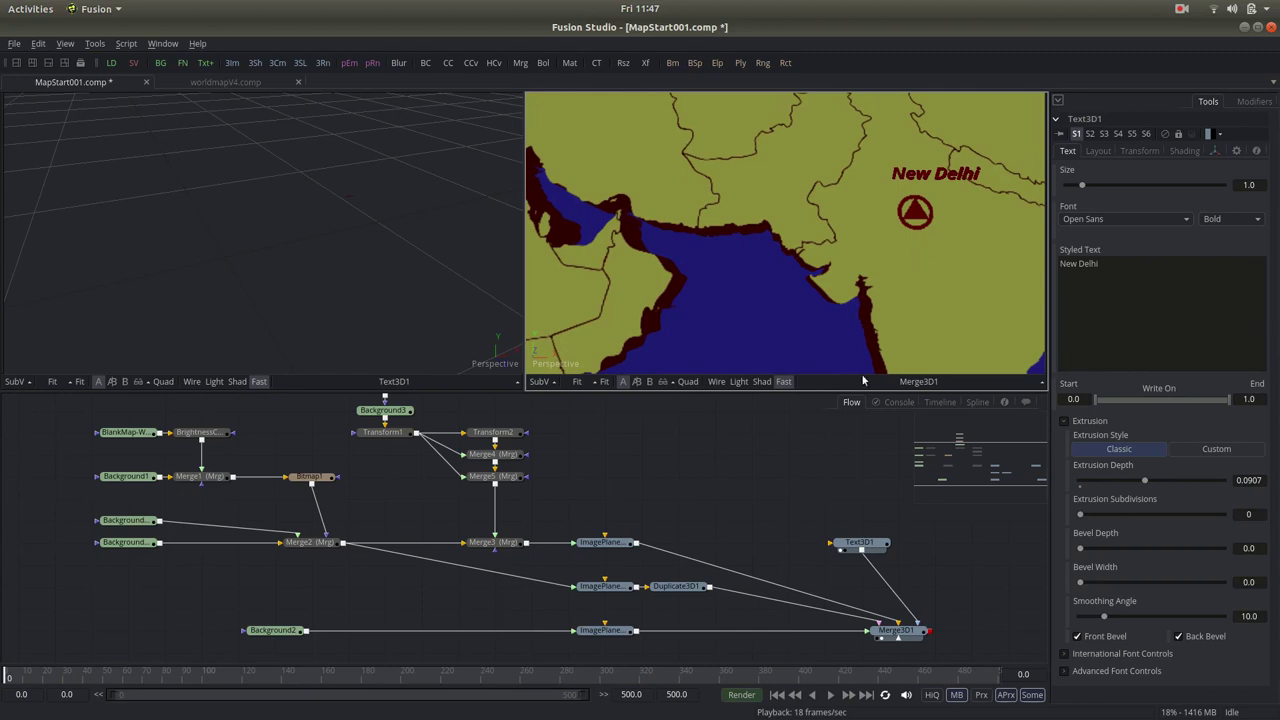
click(874, 546)
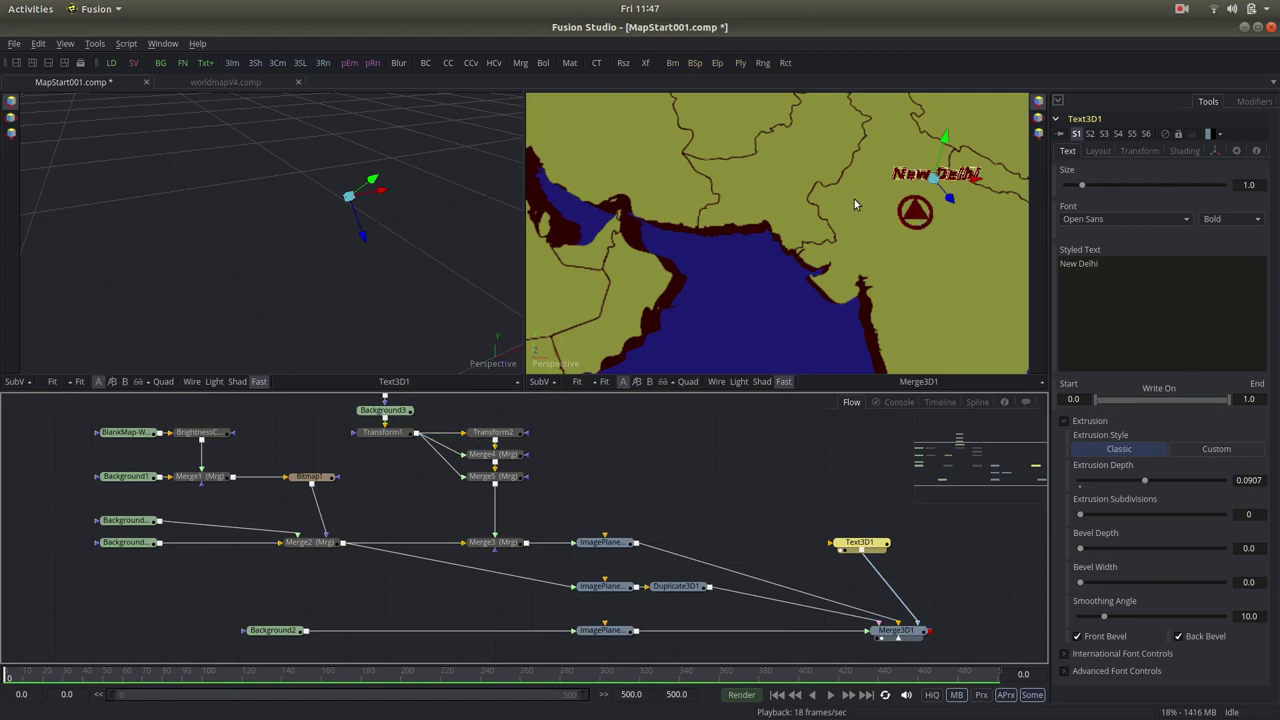
scroll(854, 204, down, 5)
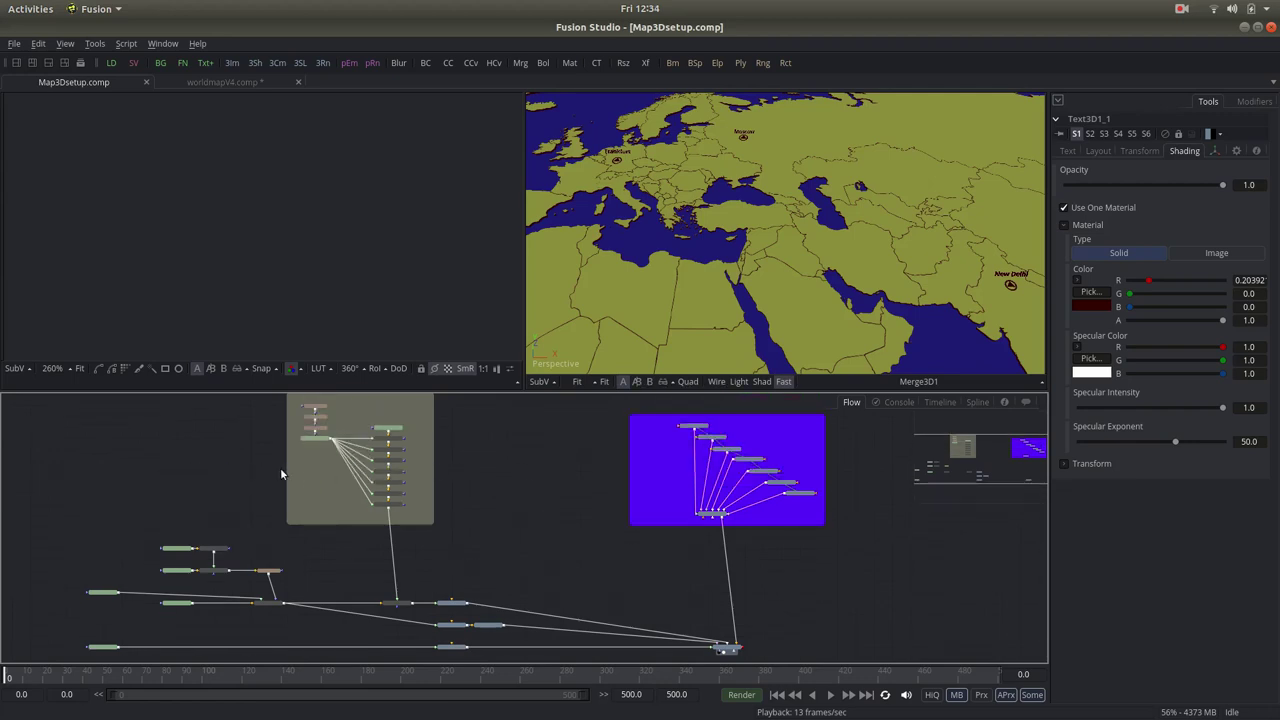
Step: Preview the marker's ring-and-triangle Background image, fit the world map, then pan to City_Names
scroll(242, 461, up, 3)
scroll(556, 494, up, 3)
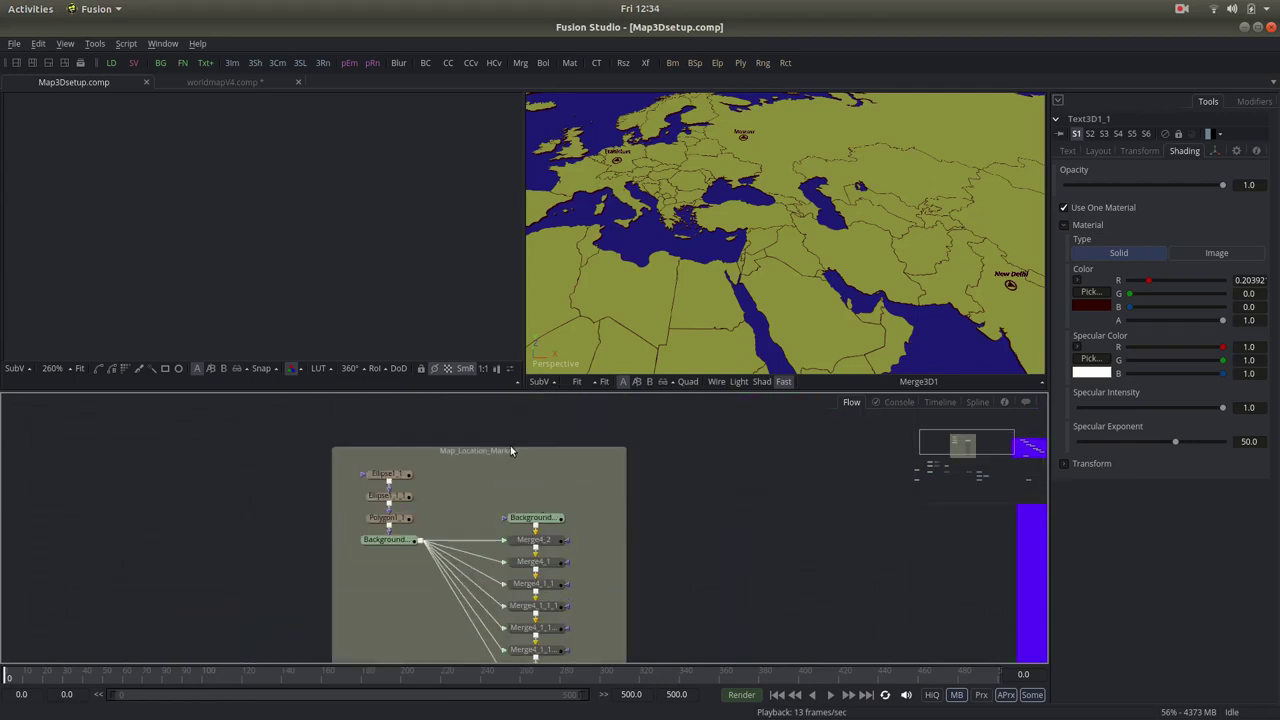
scroll(634, 410, down, 1)
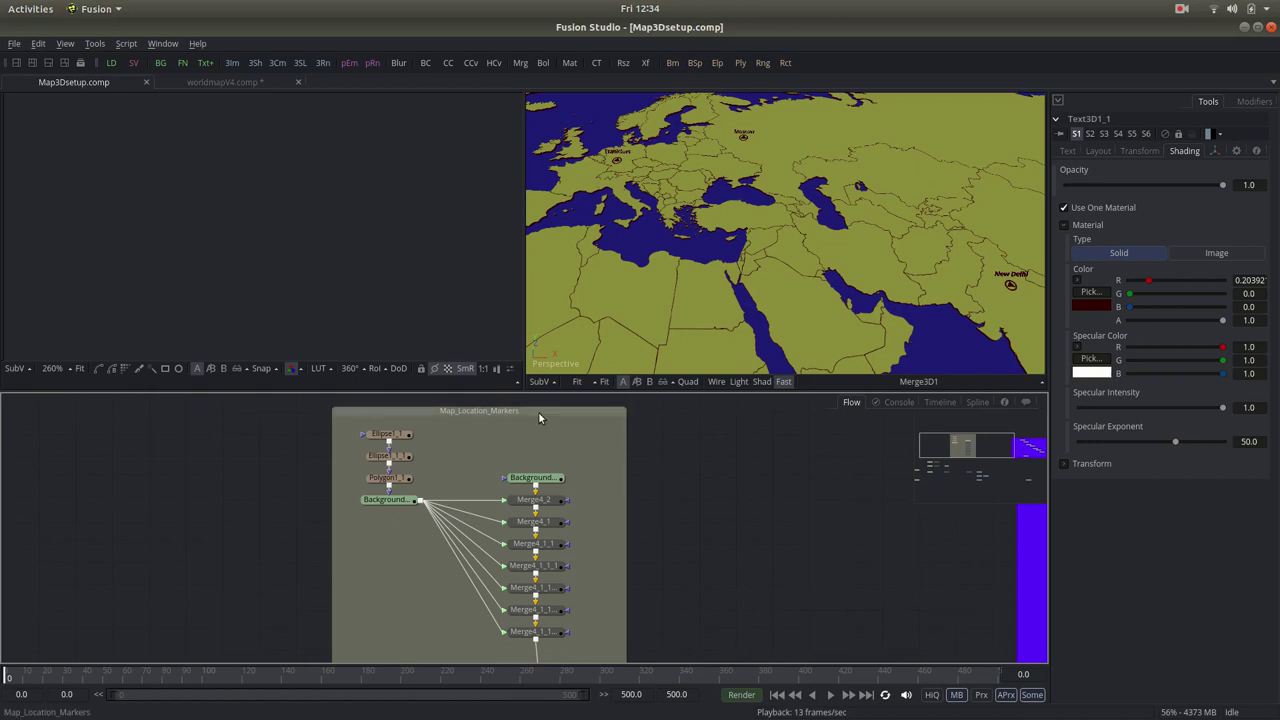
scroll(690, 567, down, 3)
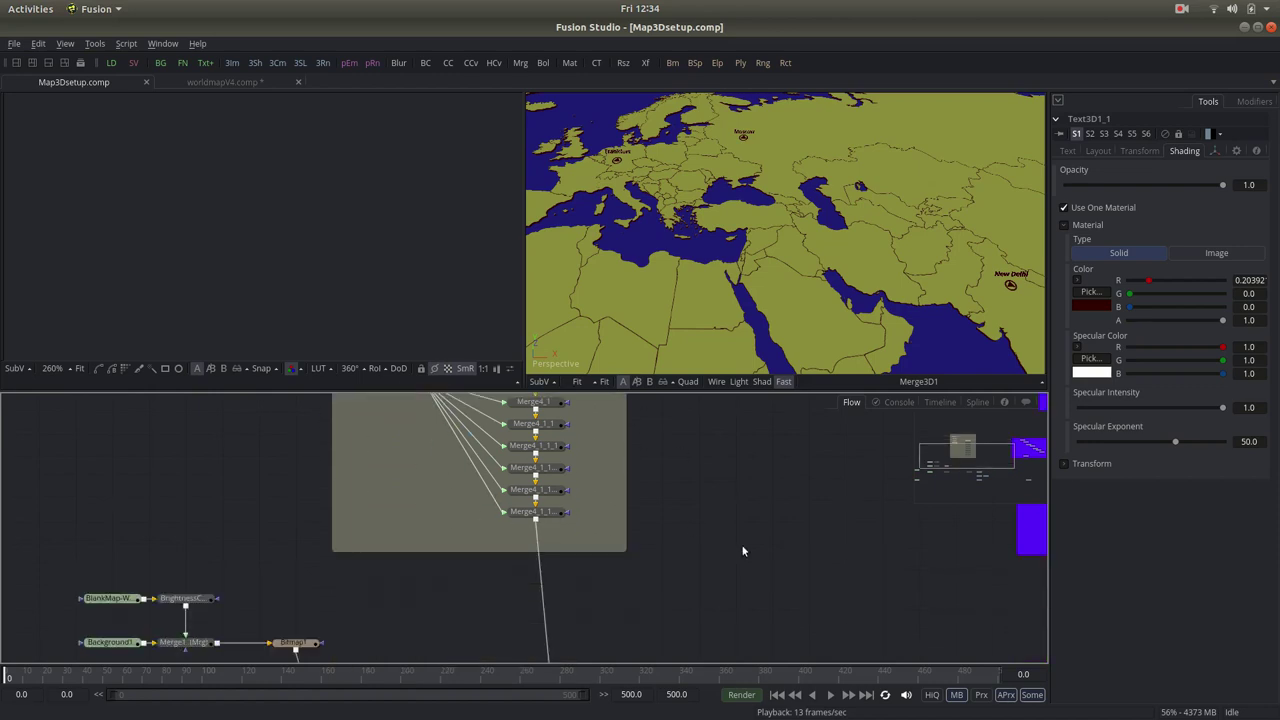
scroll(743, 549, up, 3)
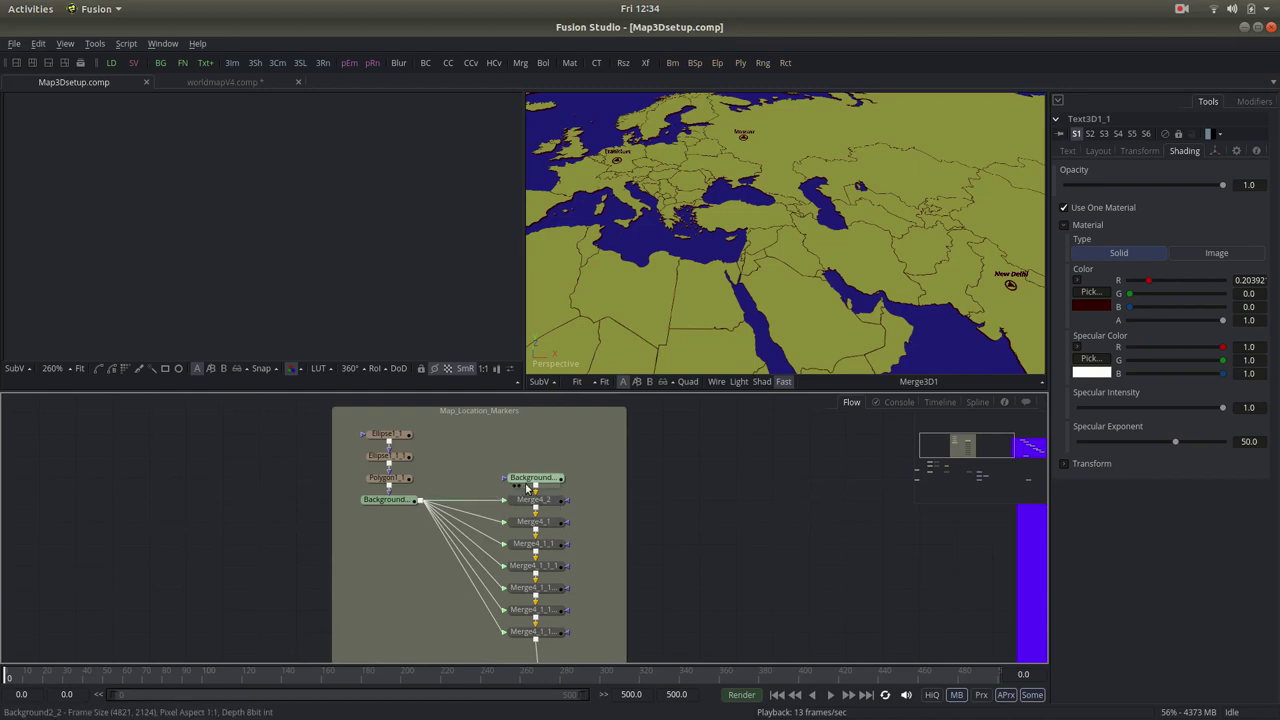
click(388, 499)
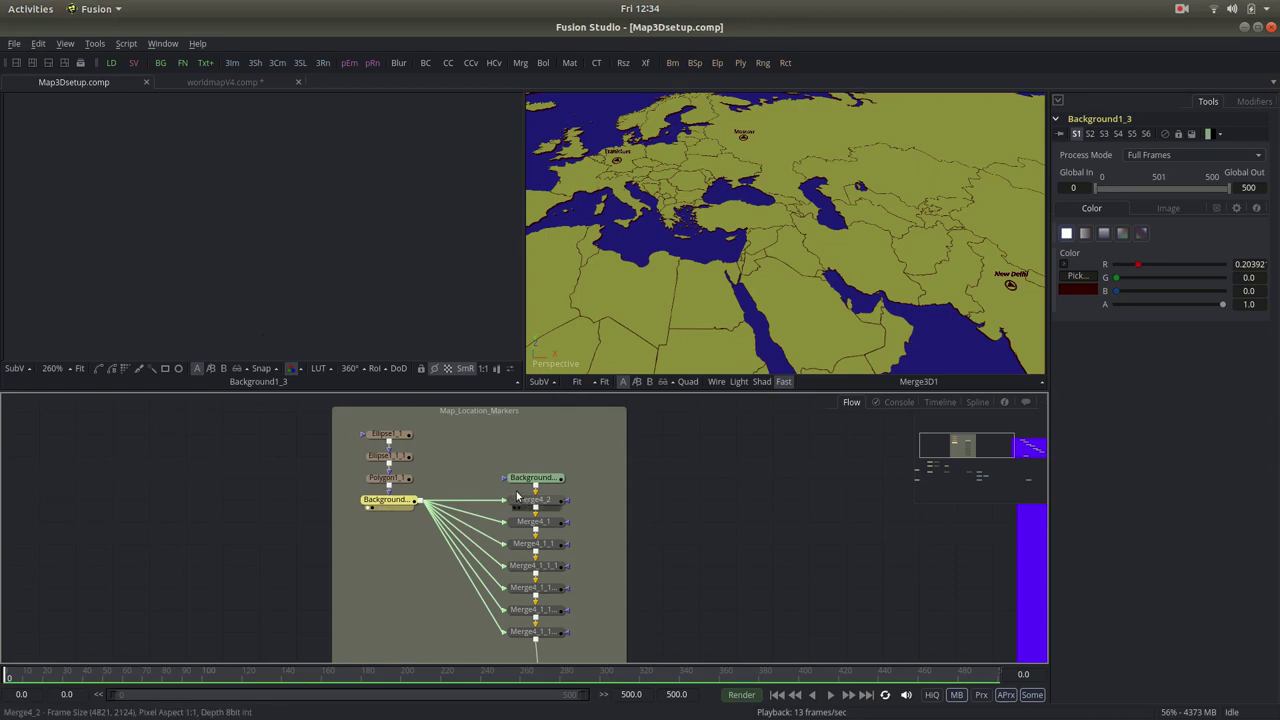
key(ctrl+f)
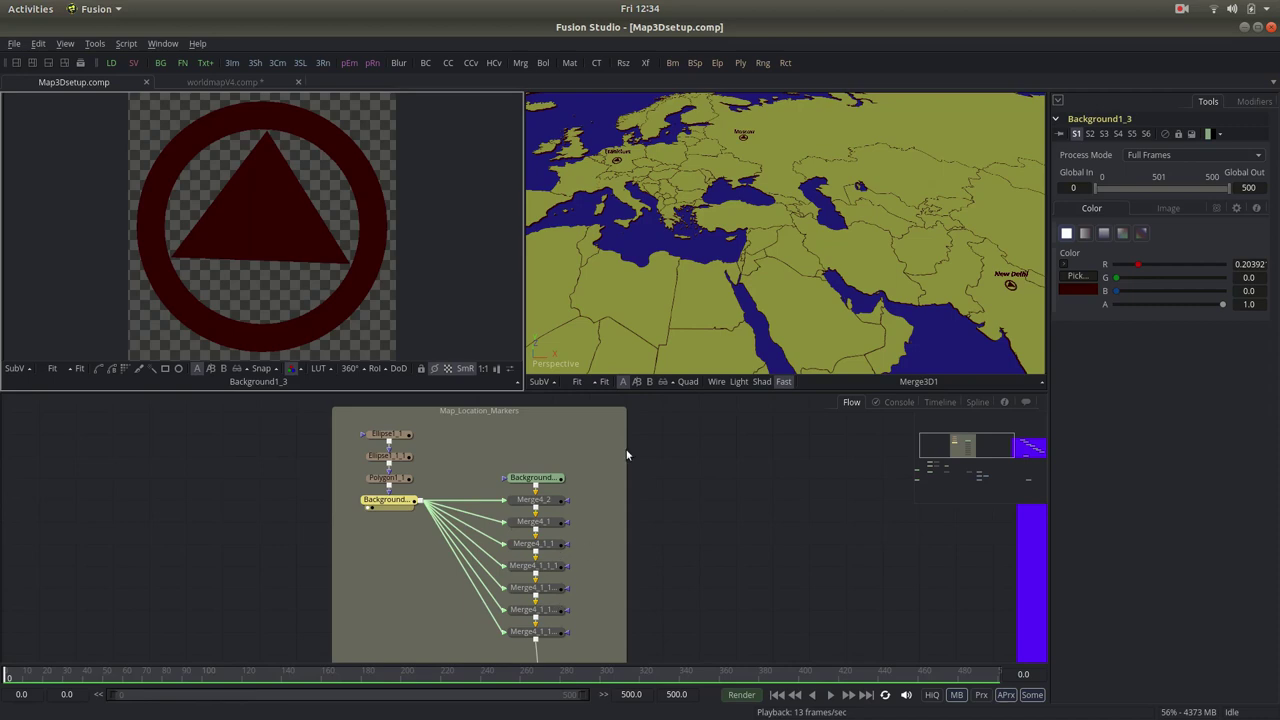
key(ctrl+f)
drag(810, 575, 36, 533)
click(370, 466)
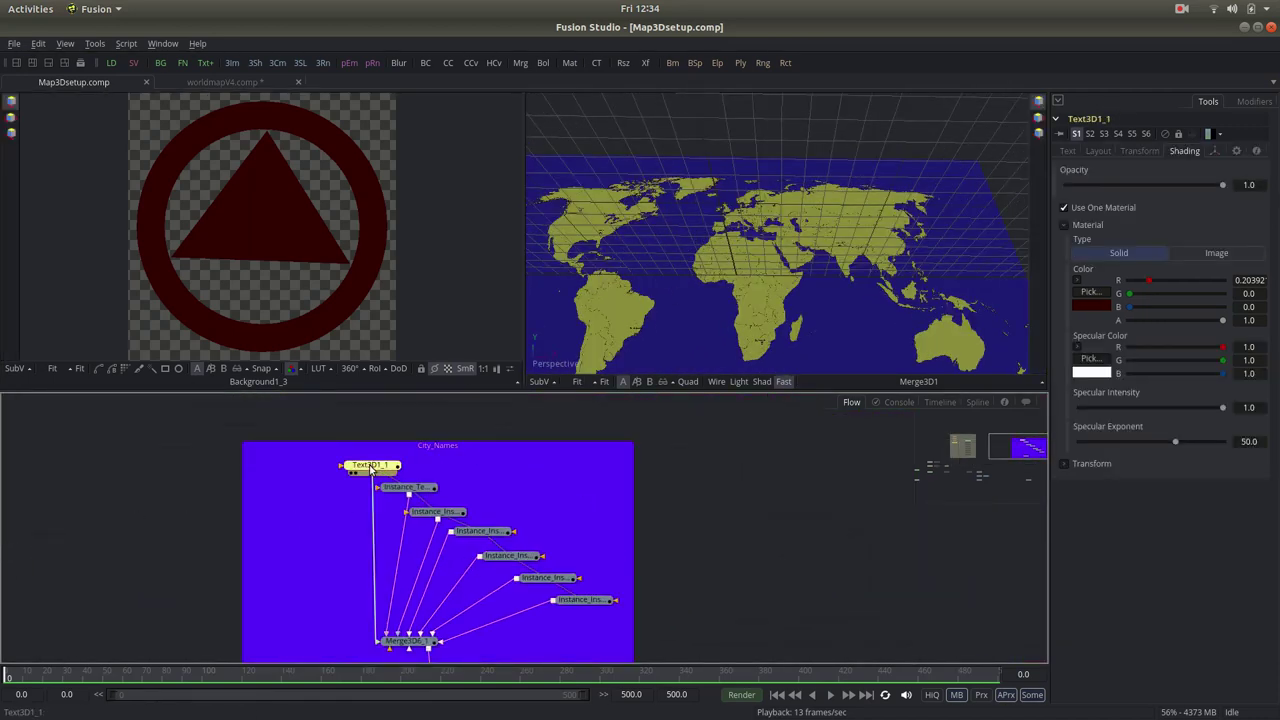
scroll(845, 250, up, 5)
scroll(855, 257, up, 3)
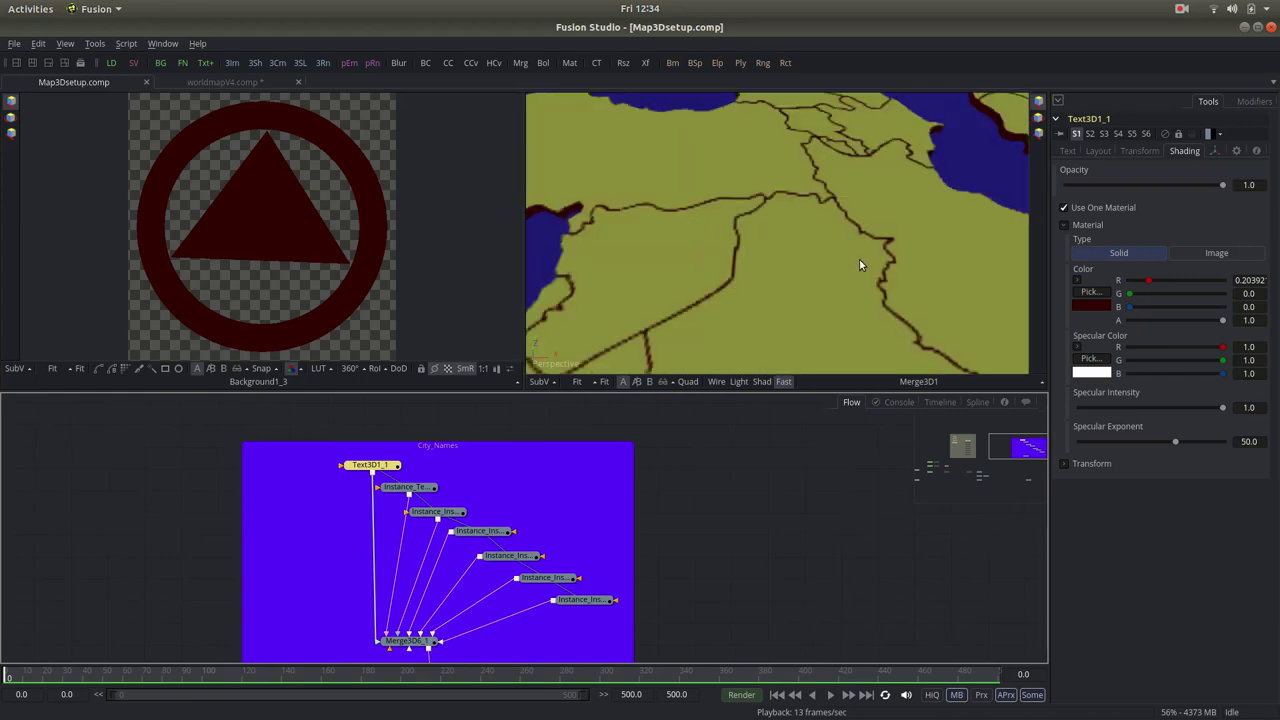
scroll(870, 260, down, 3)
scroll(820, 255, up, 2)
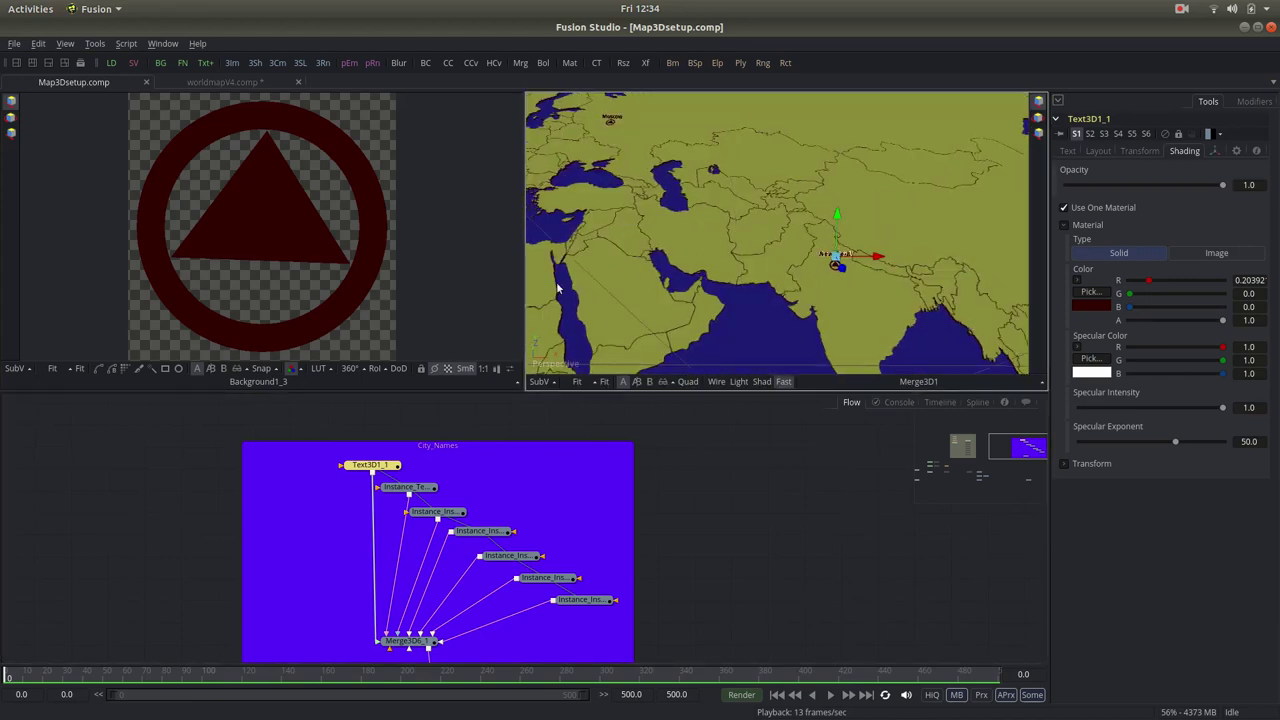
mouse_move(408, 494)
mouse_down()
mouse_move(477, 483)
mouse_move(404, 502)
mouse_up()
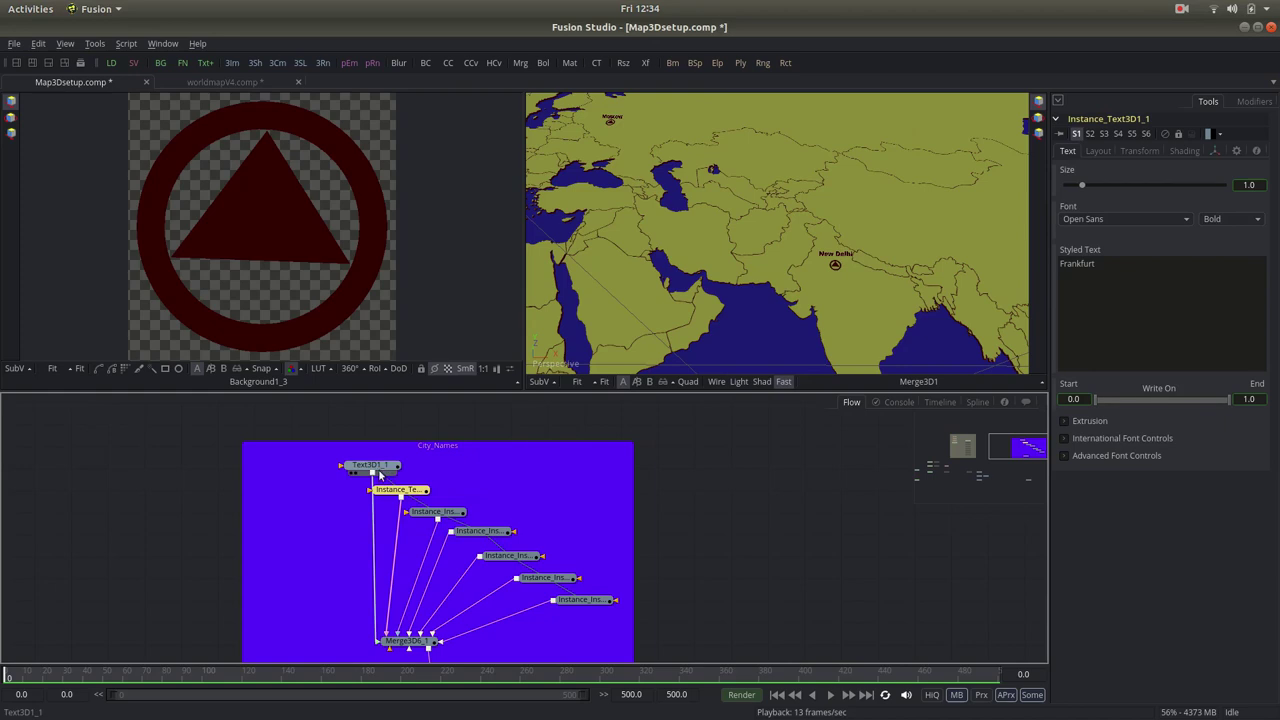
click(383, 468)
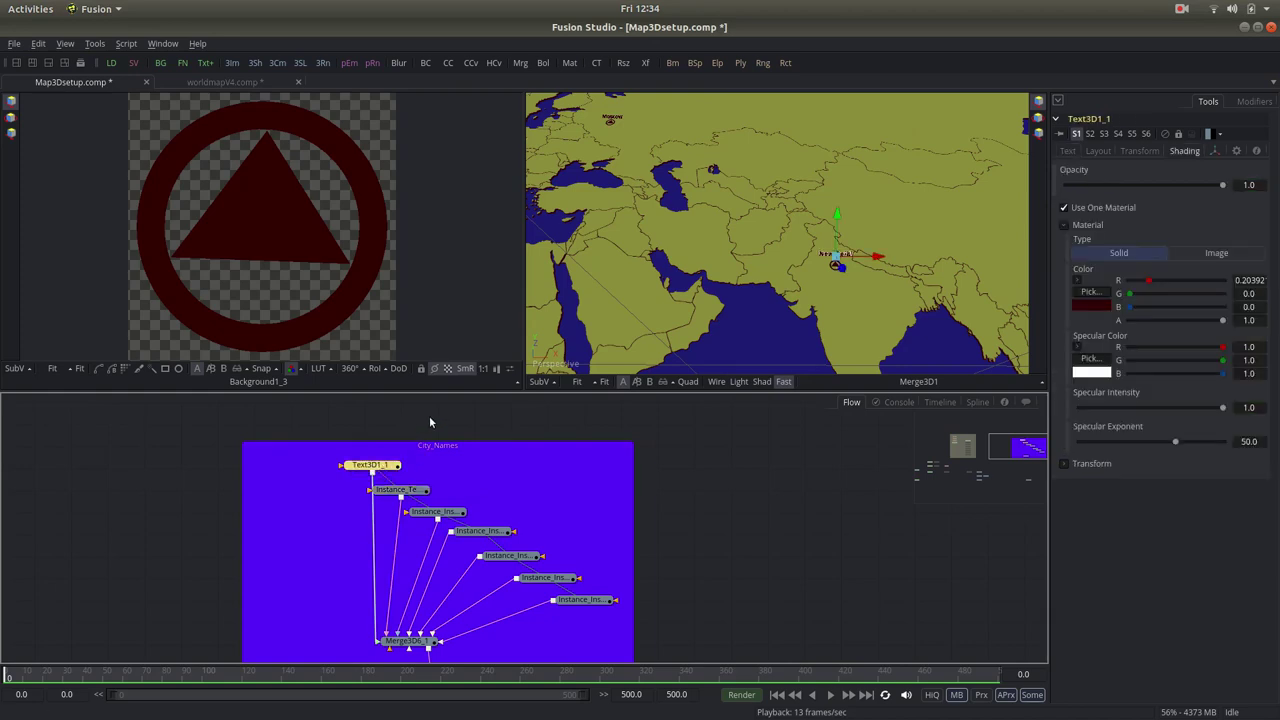
right_click(477, 418)
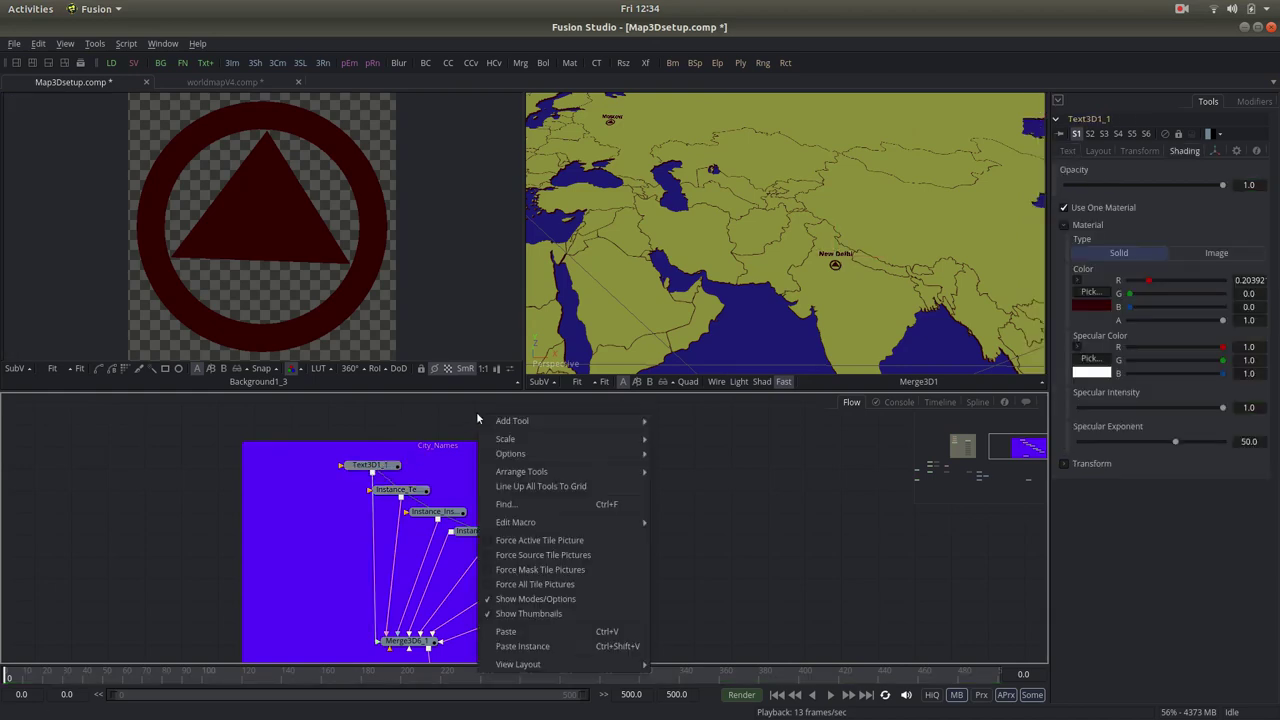
click(624, 647)
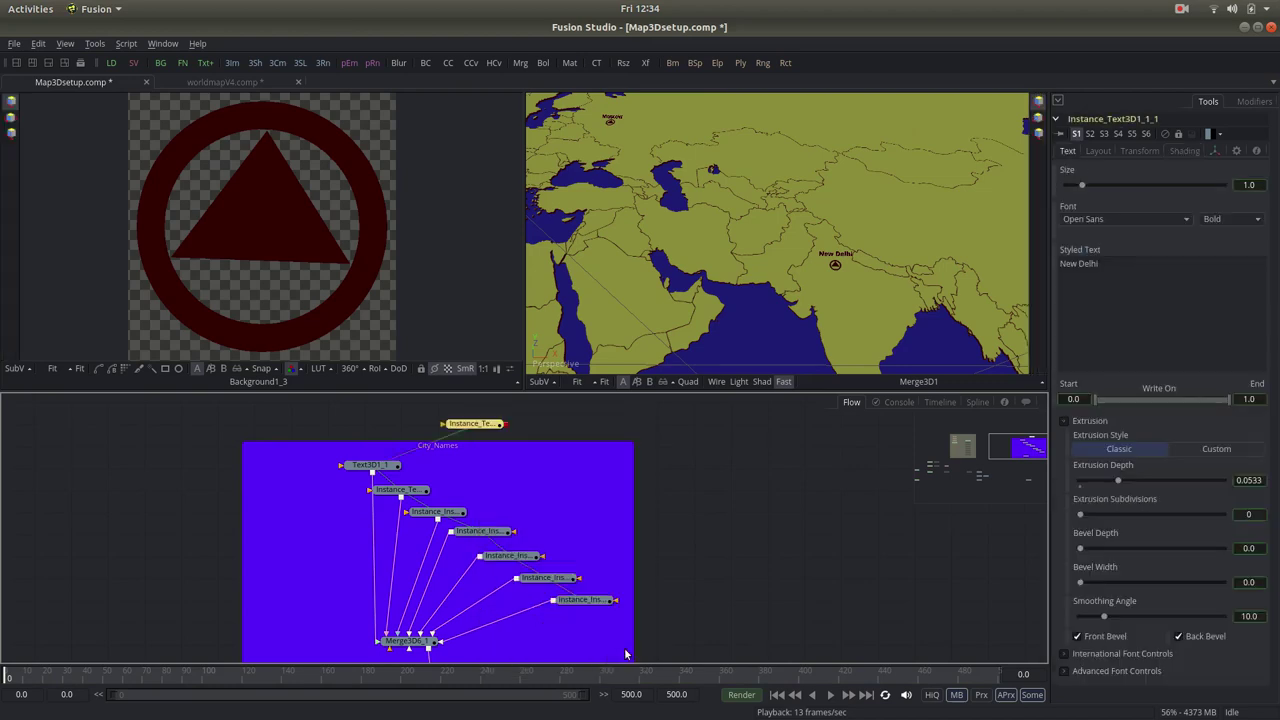
drag(469, 441, 509, 419)
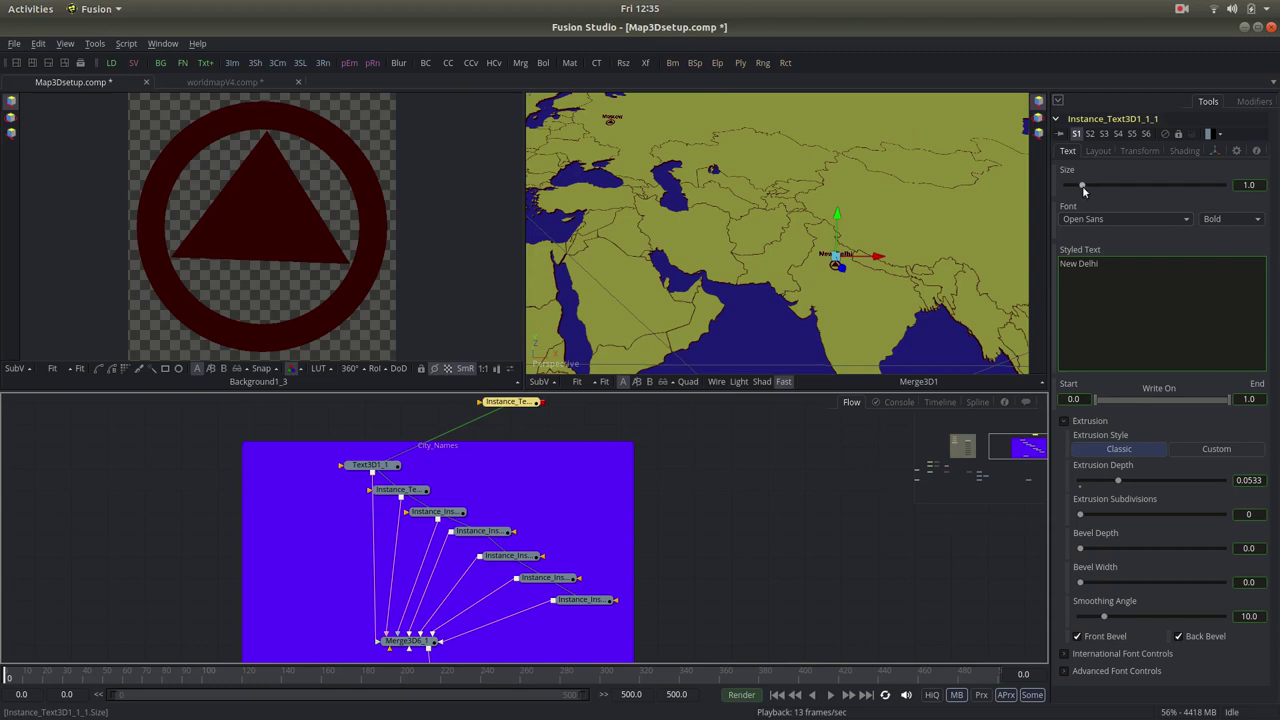
drag(1082, 187, 1103, 185)
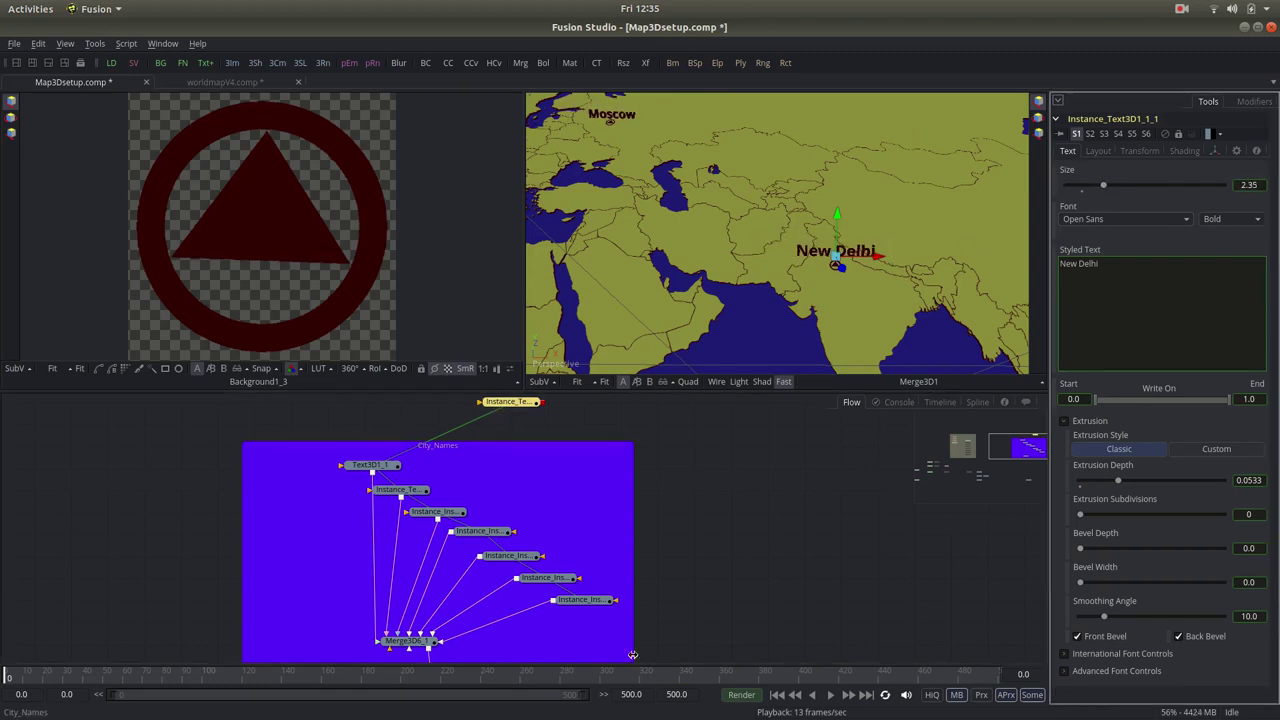
click(1082, 193)
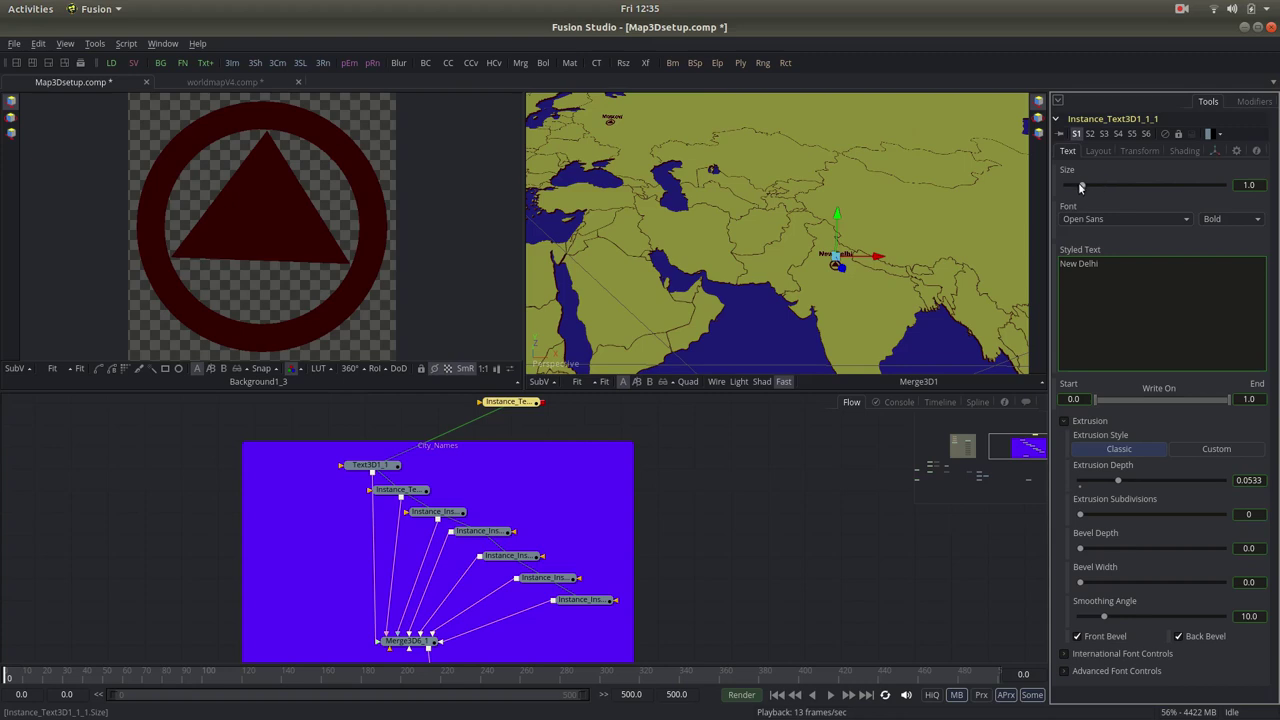
right_click(1081, 181)
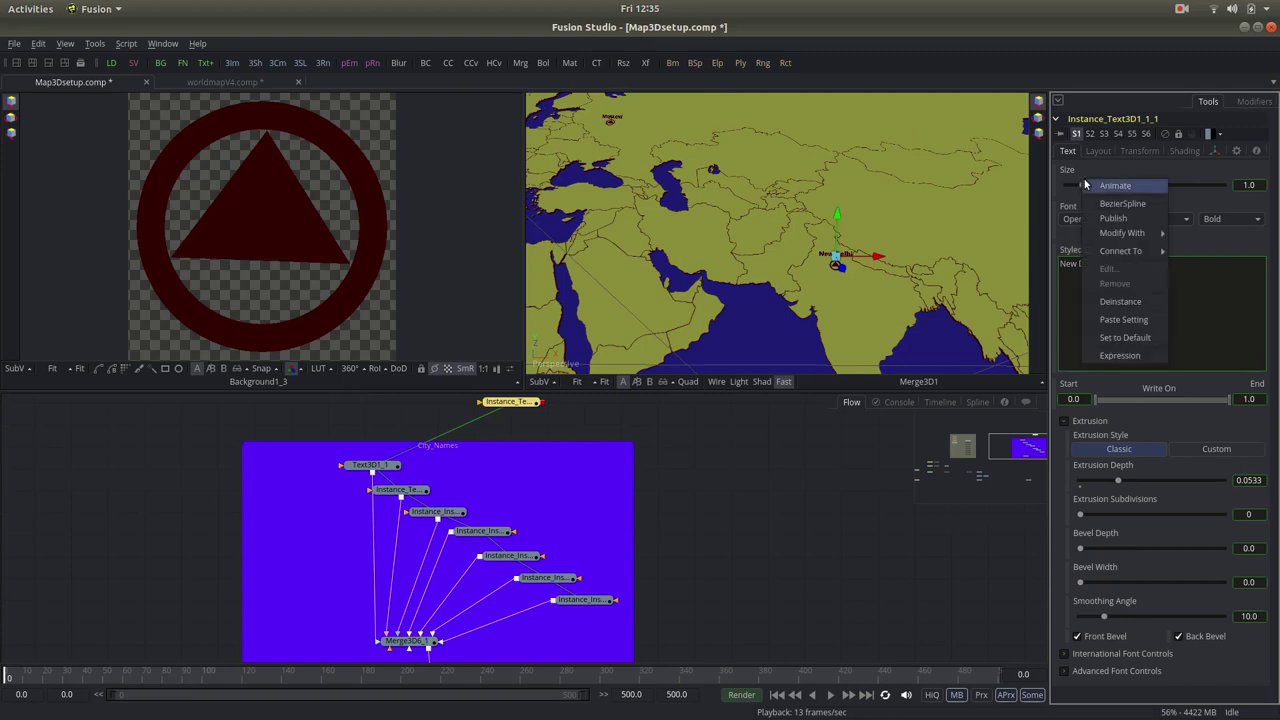
click(1121, 303)
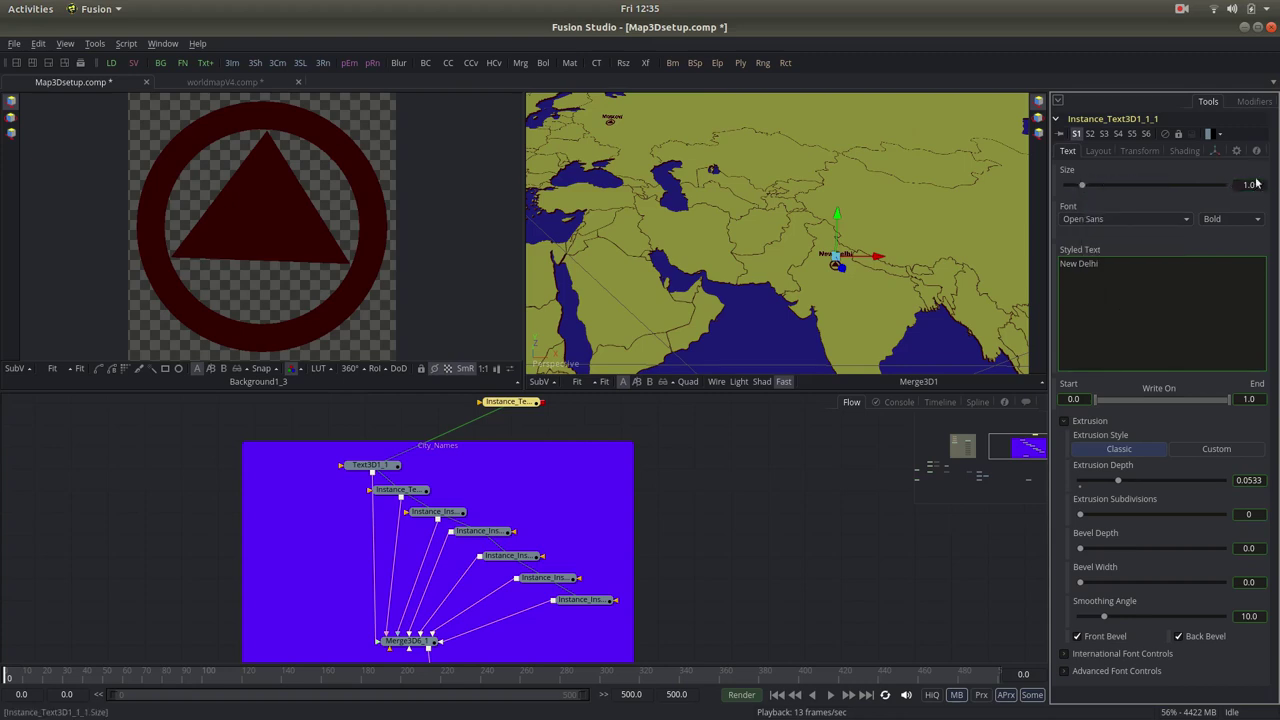
mouse_move(1082, 187)
mouse_down()
mouse_move(1137, 187)
mouse_move(1096, 185)
mouse_up()
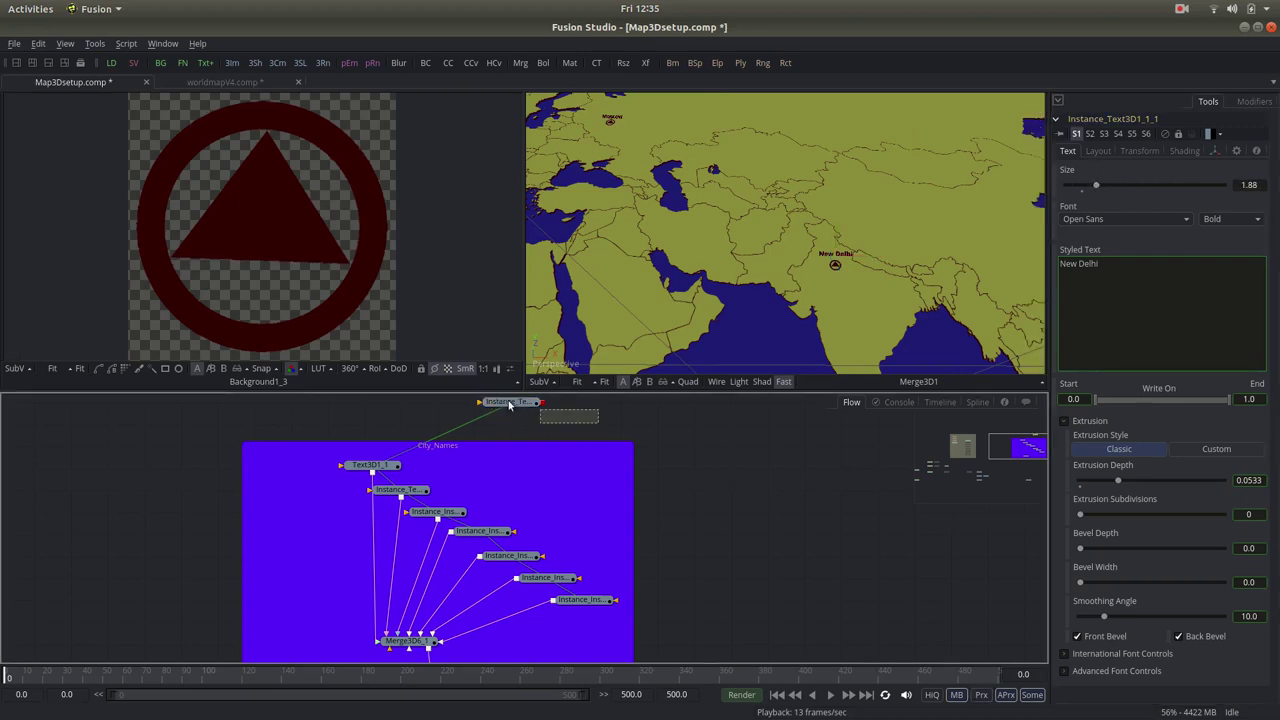
scroll(589, 428, up, 2)
key(Delete)
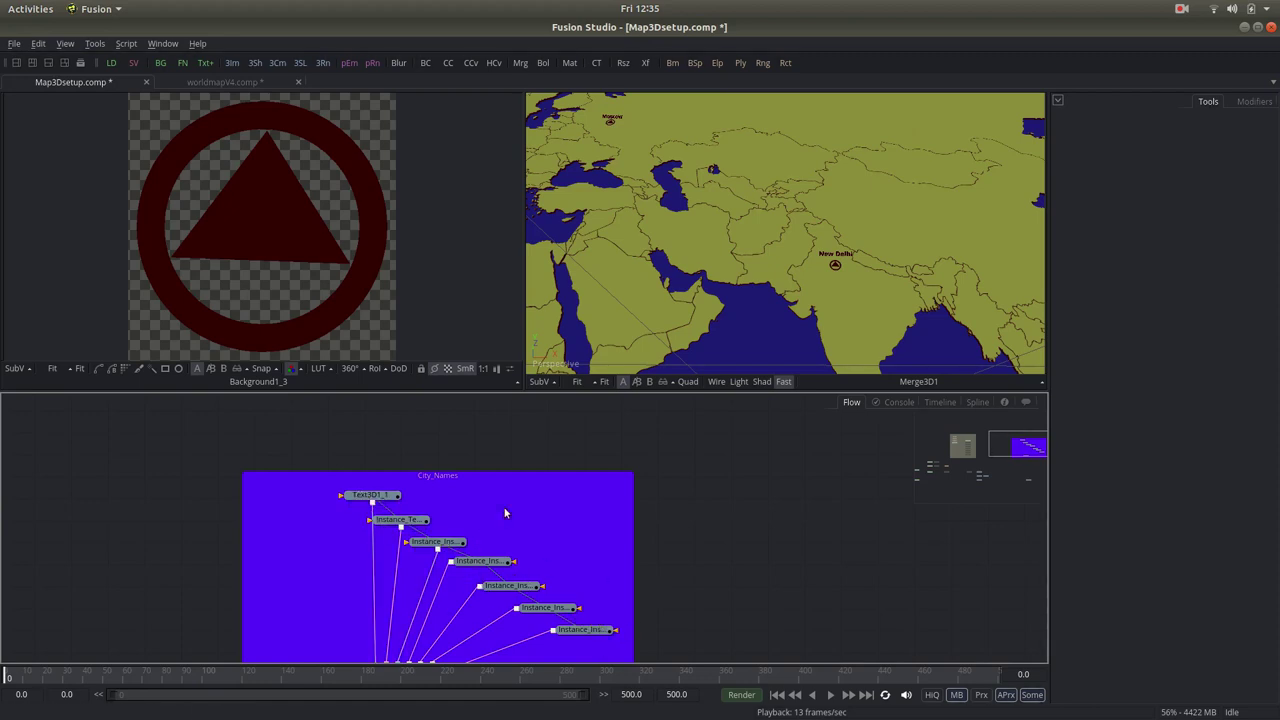
Step: Select the ImagePlane3D1 world-map node to show its Transform controls in the Inspector
scroll(599, 484, down, 2)
scroll(590, 488, down, 3)
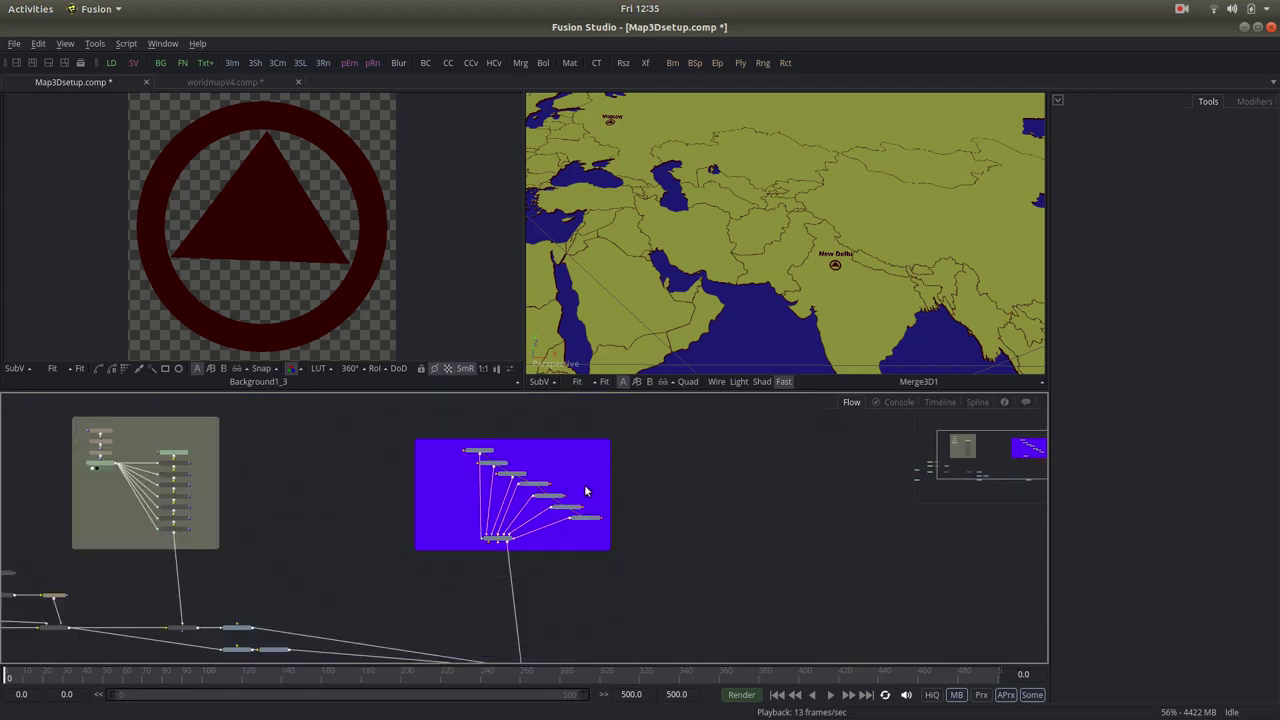
scroll(319, 489, down, 2)
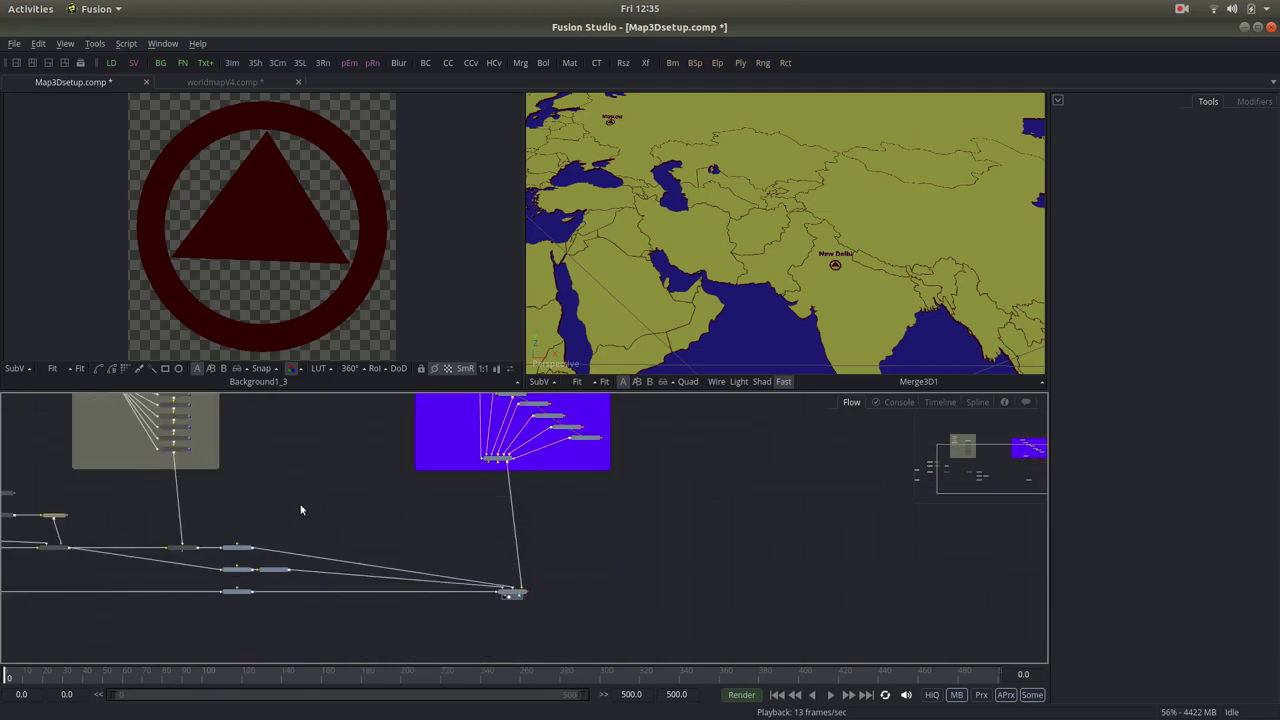
scroll(300, 510, down, 1)
scroll(206, 553, up, 2)
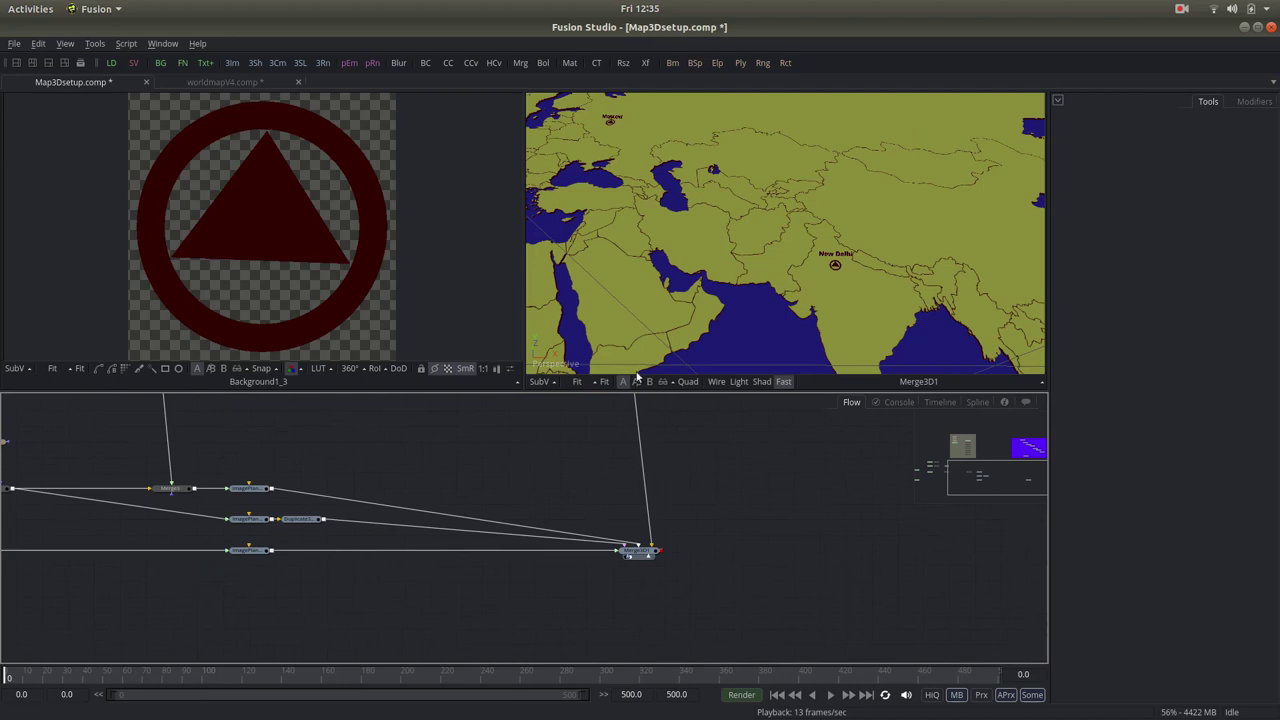
scroll(757, 253, down, 3)
scroll(768, 255, up, 3)
scroll(877, 287, up, 2)
scroll(867, 276, up, 2)
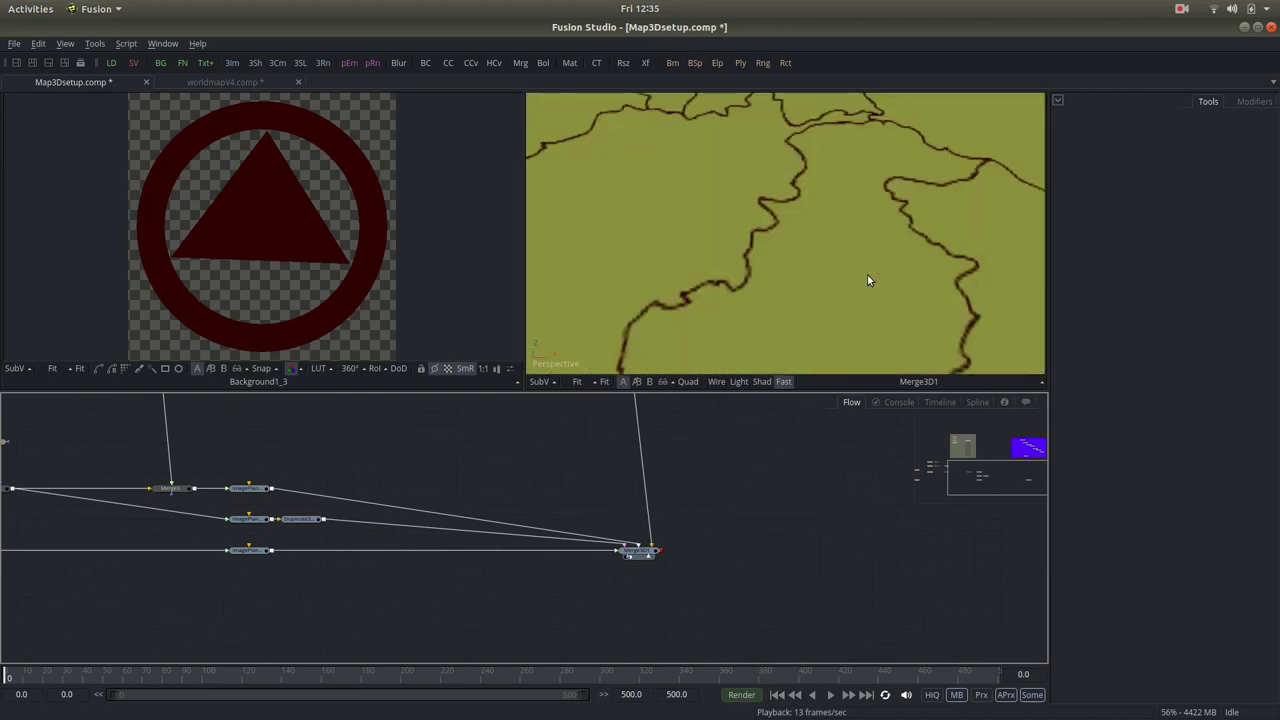
scroll(867, 276, down, 2)
scroll(896, 278, up, 3)
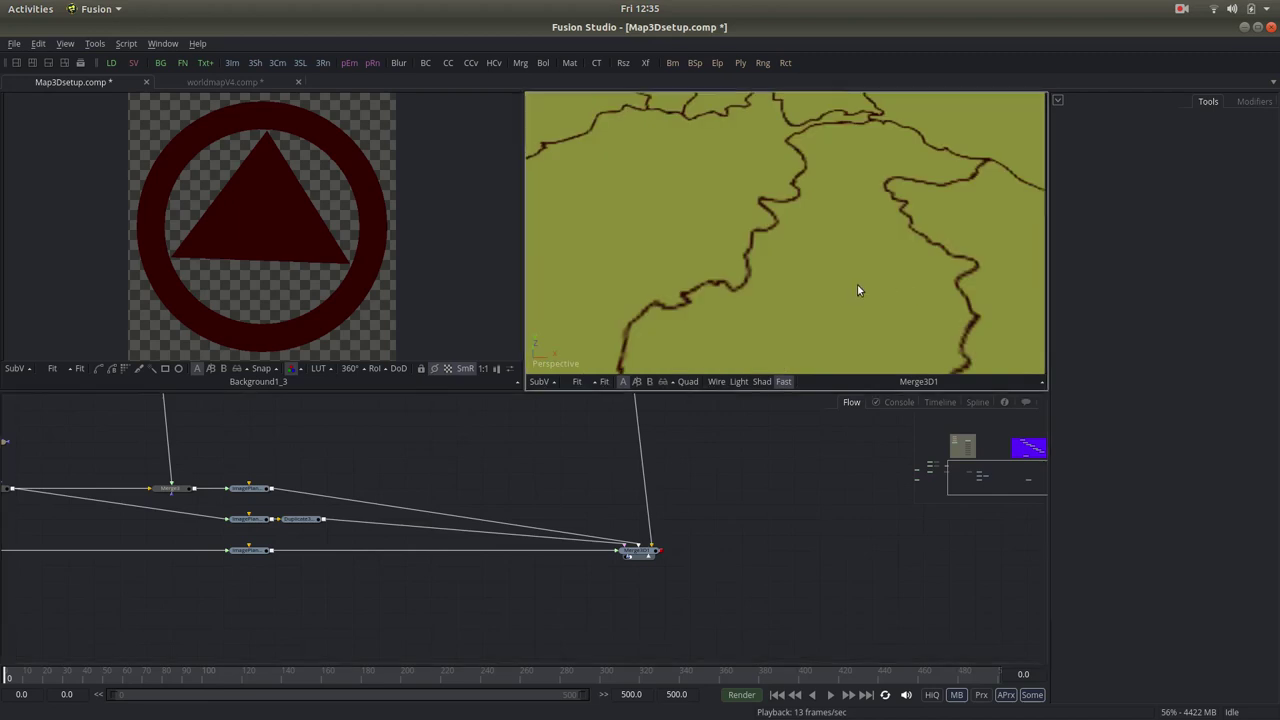
scroll(718, 279, up, 2)
scroll(758, 267, down, 1)
scroll(758, 267, down, 2)
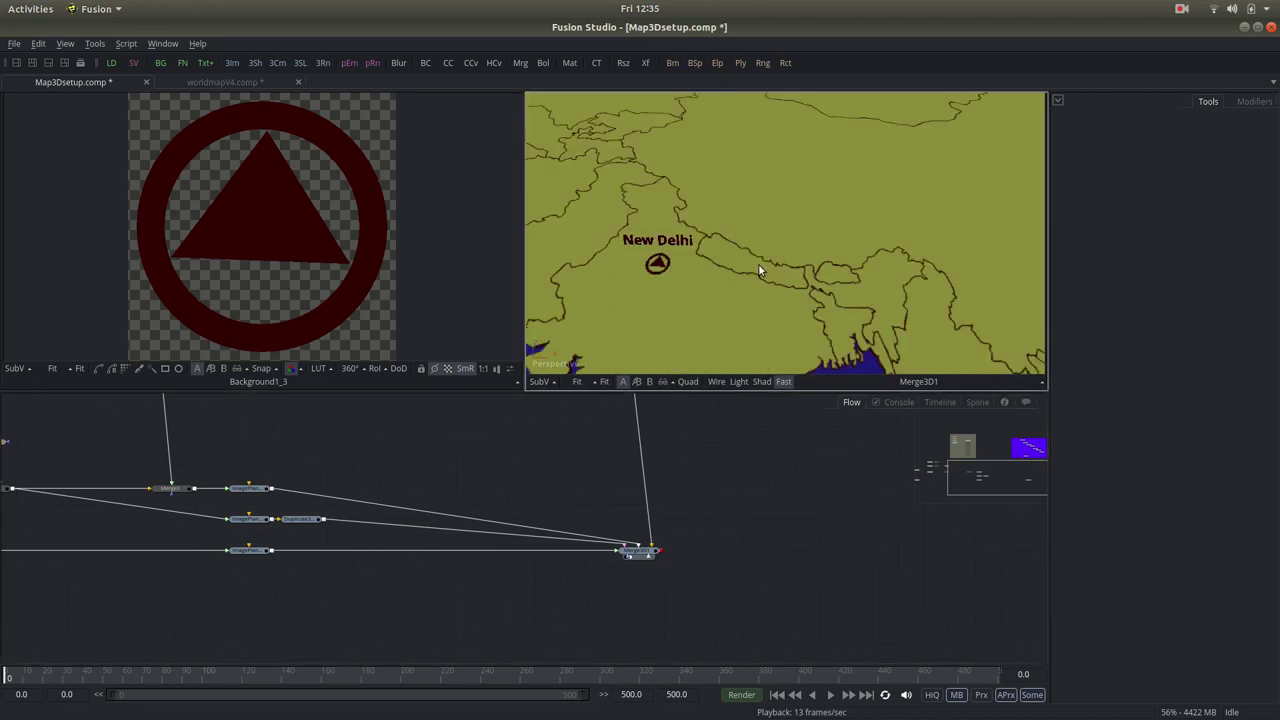
click(265, 489)
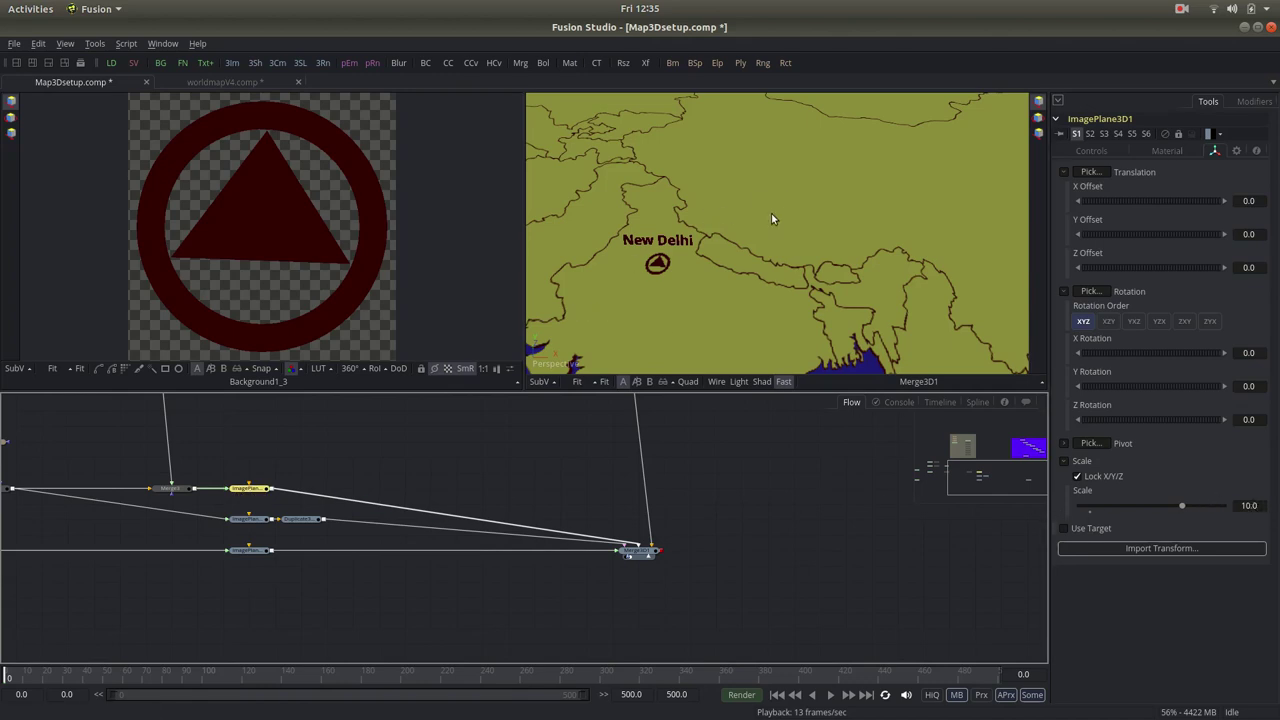
Step: Zoom and shift the node graph left while the image plane's uniform scale reads 10
scroll(704, 255, down, 5)
scroll(607, 258, up, 2)
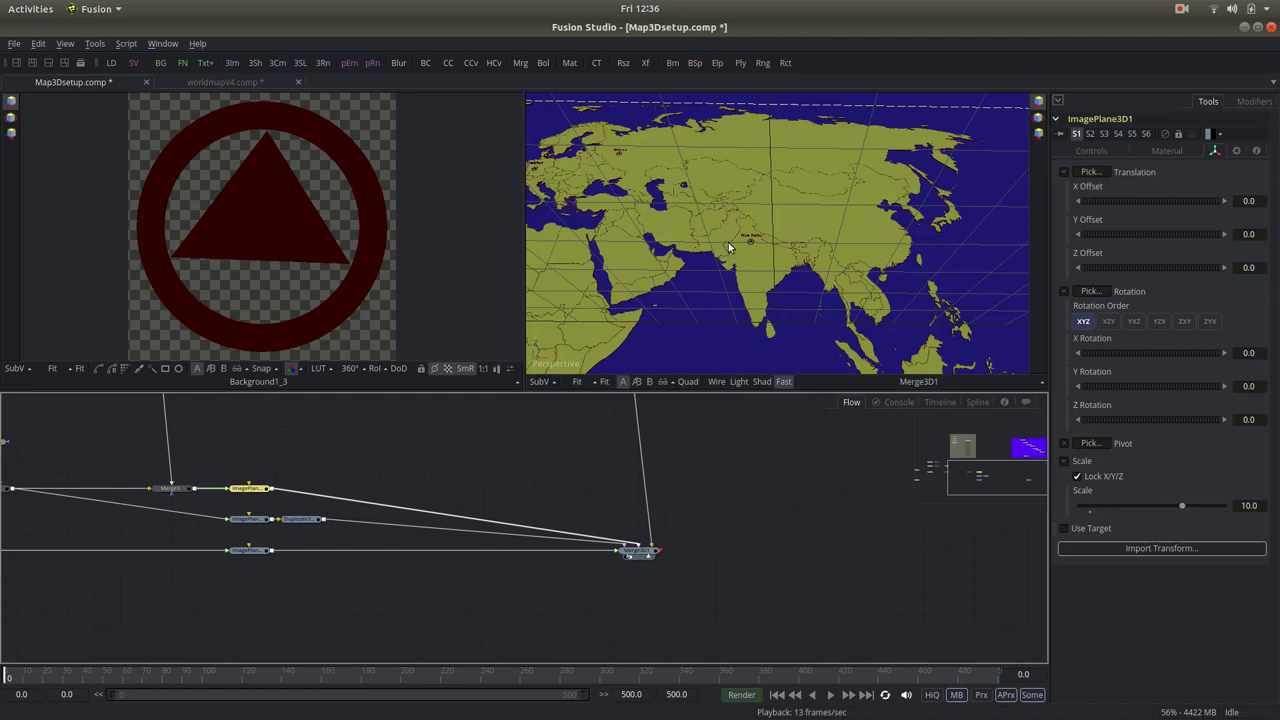
scroll(703, 242, up, 3)
scroll(950, 305, down, 2)
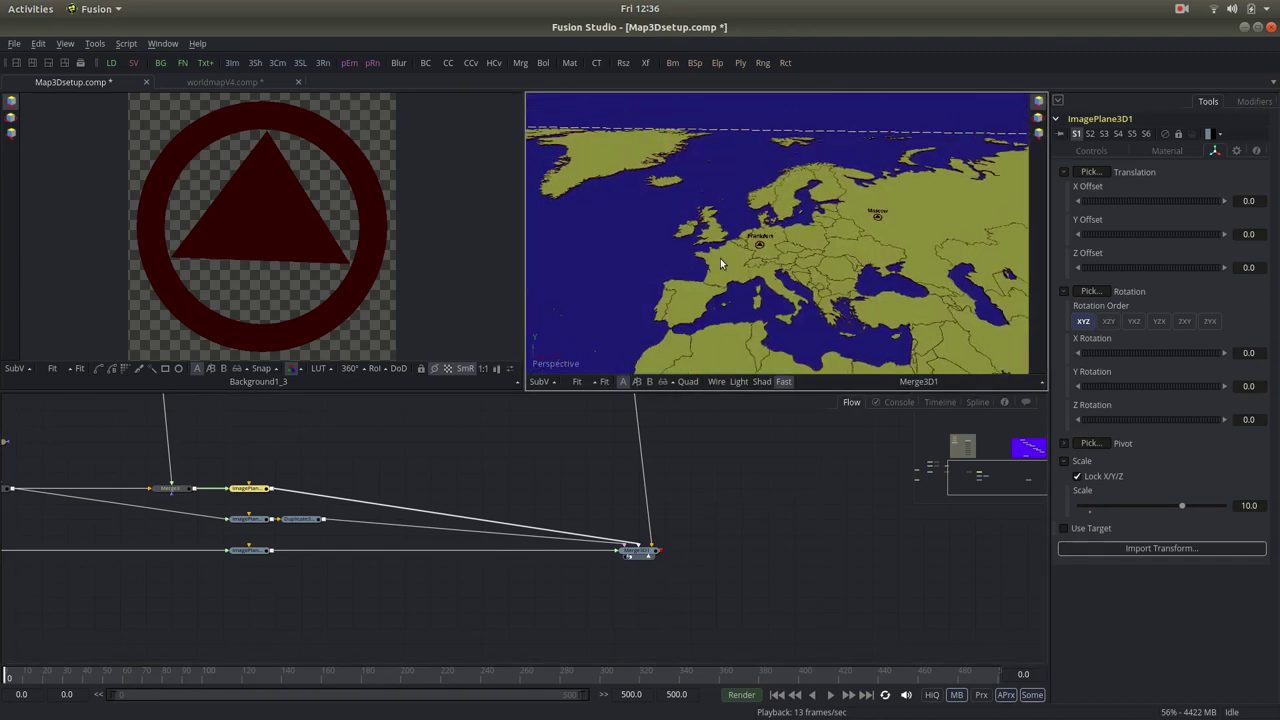
scroll(720, 260, down, 2)
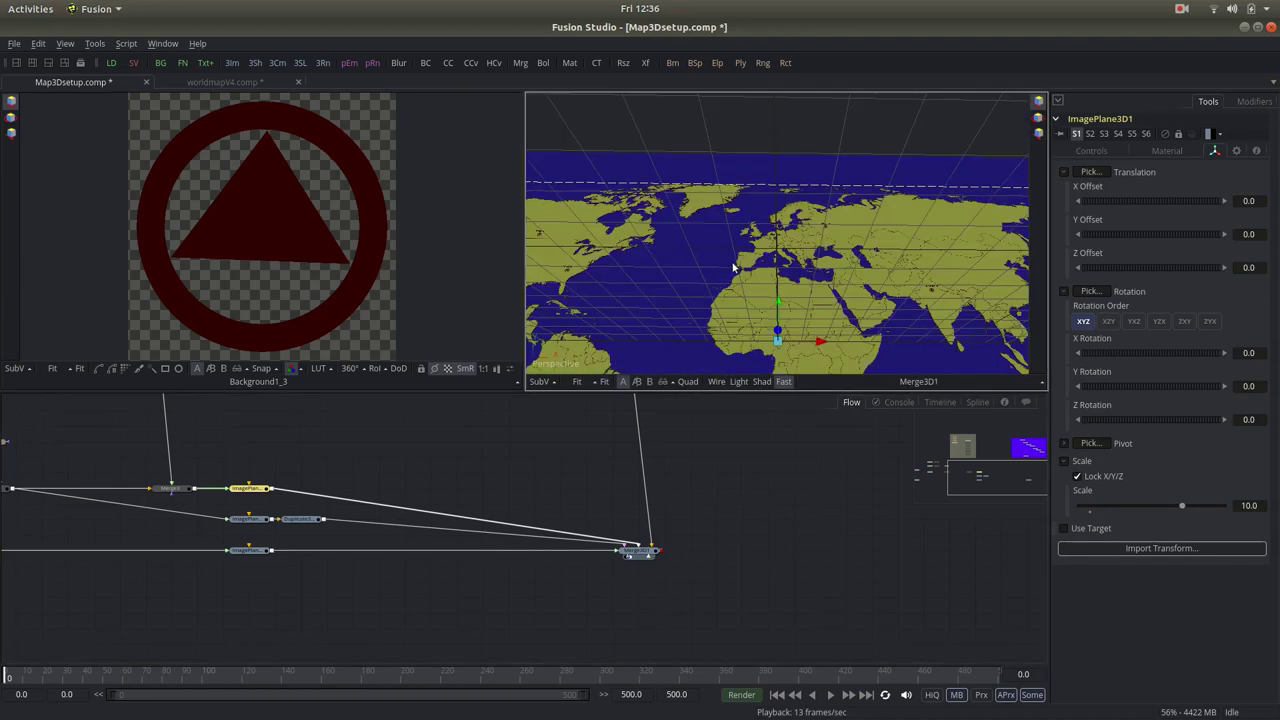
drag(789, 453, 553, 478)
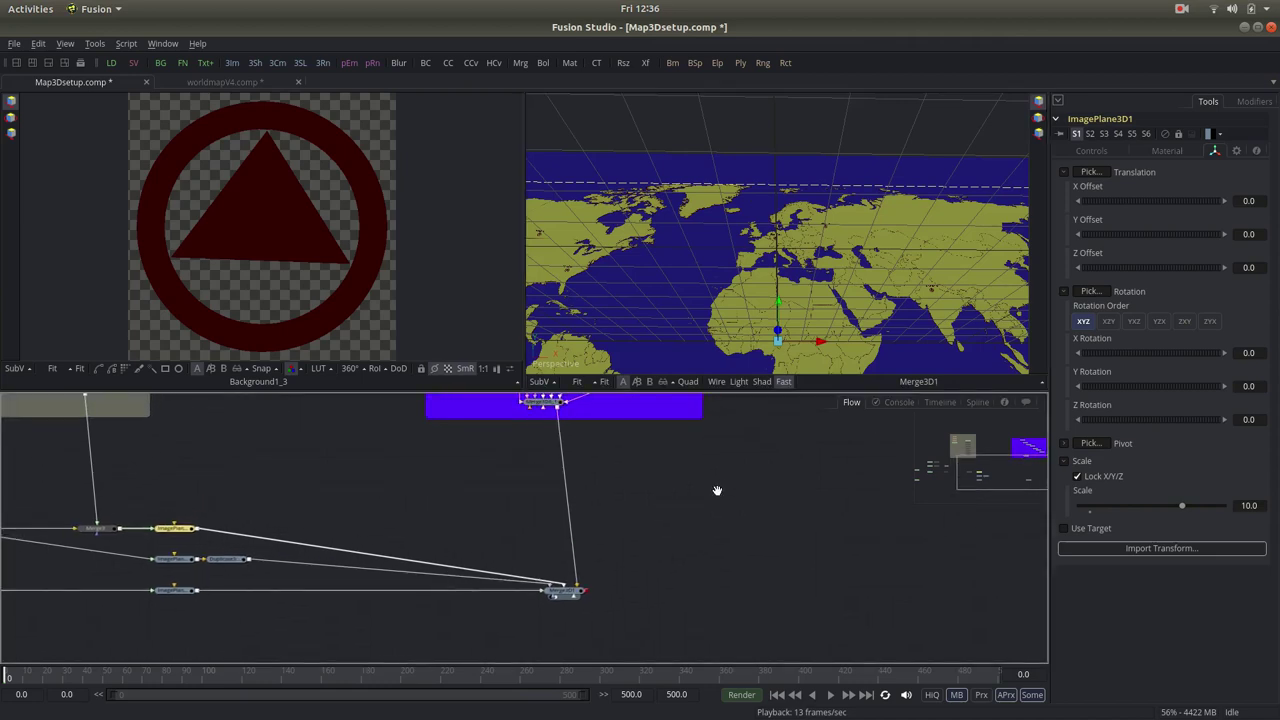